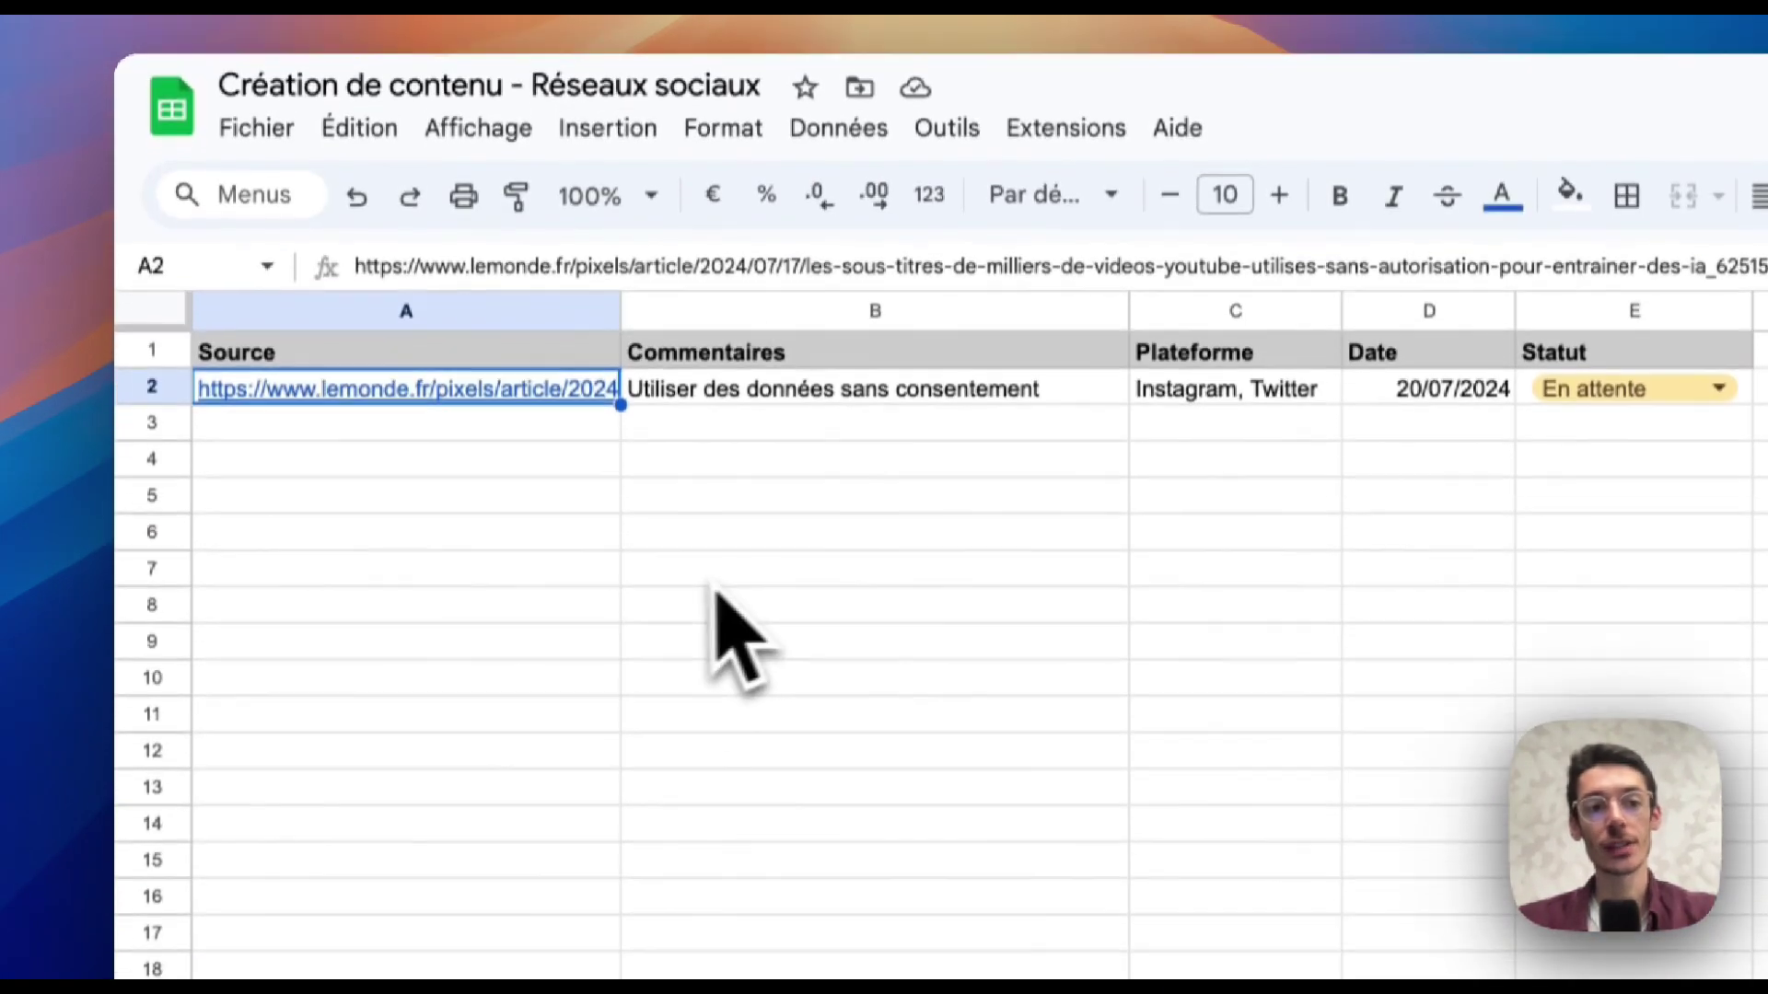
# Open the Le Monde article linked in the first Source row and look through its headline and introduction.
pyautogui.click(267, 368)
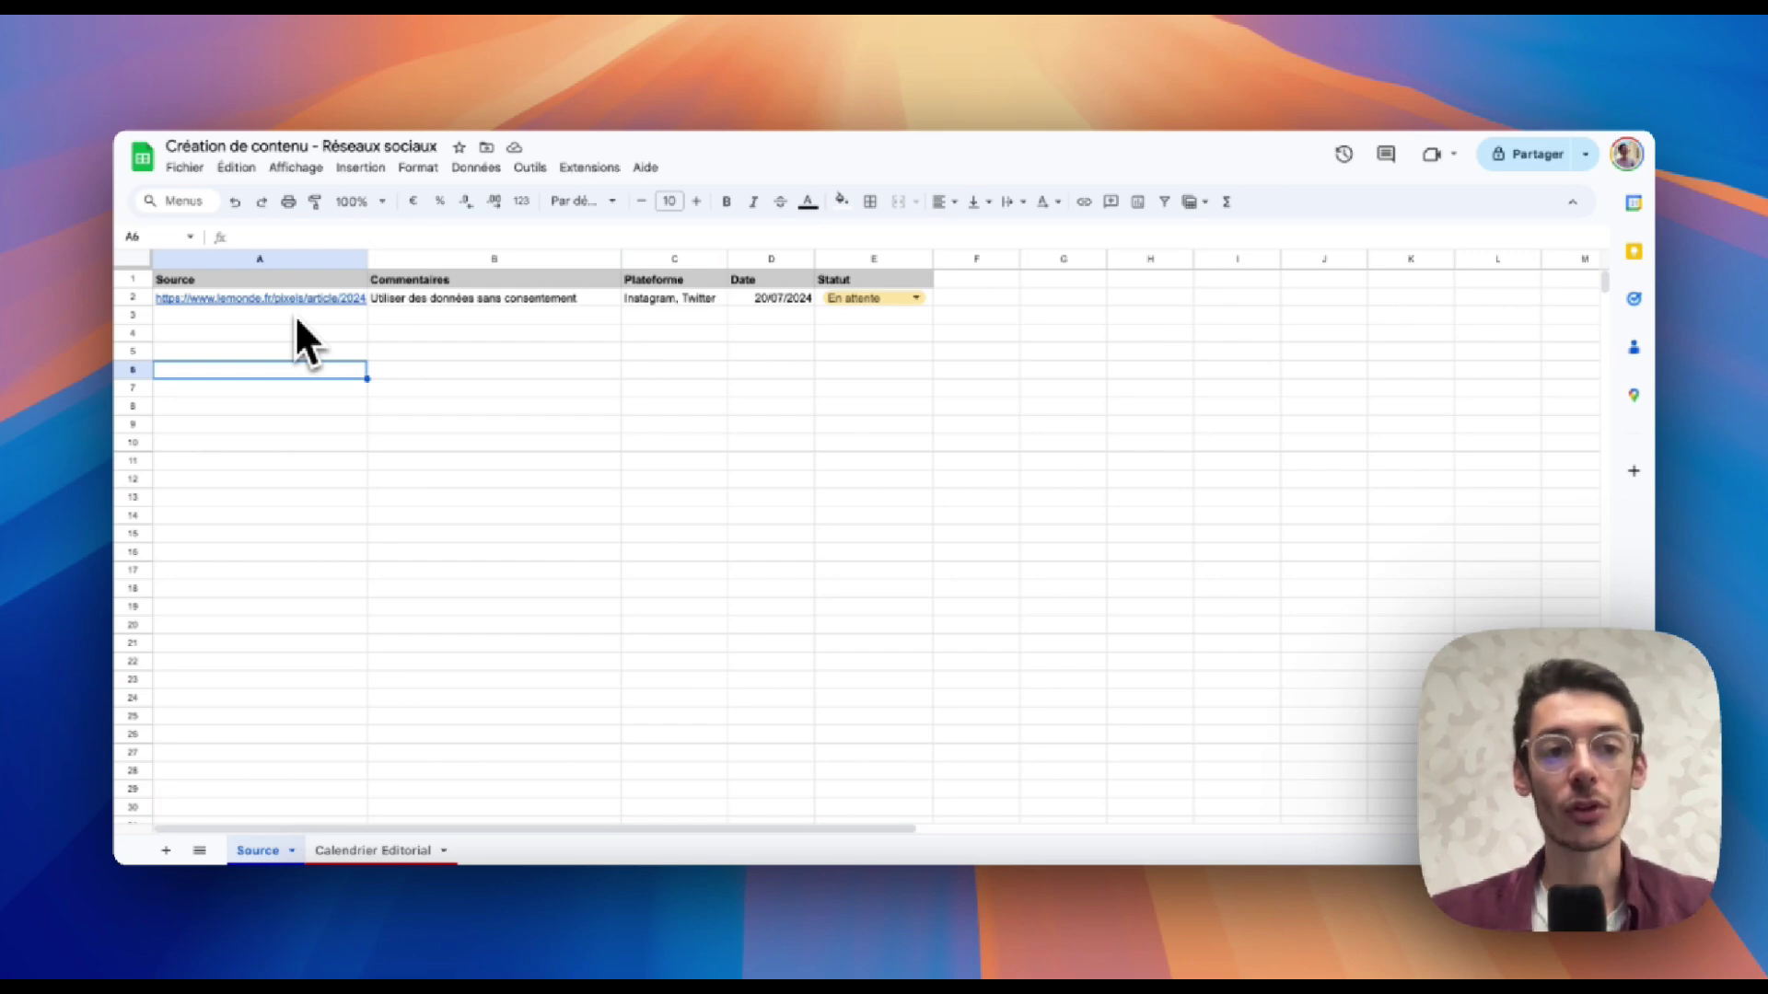
pyautogui.click(304, 315)
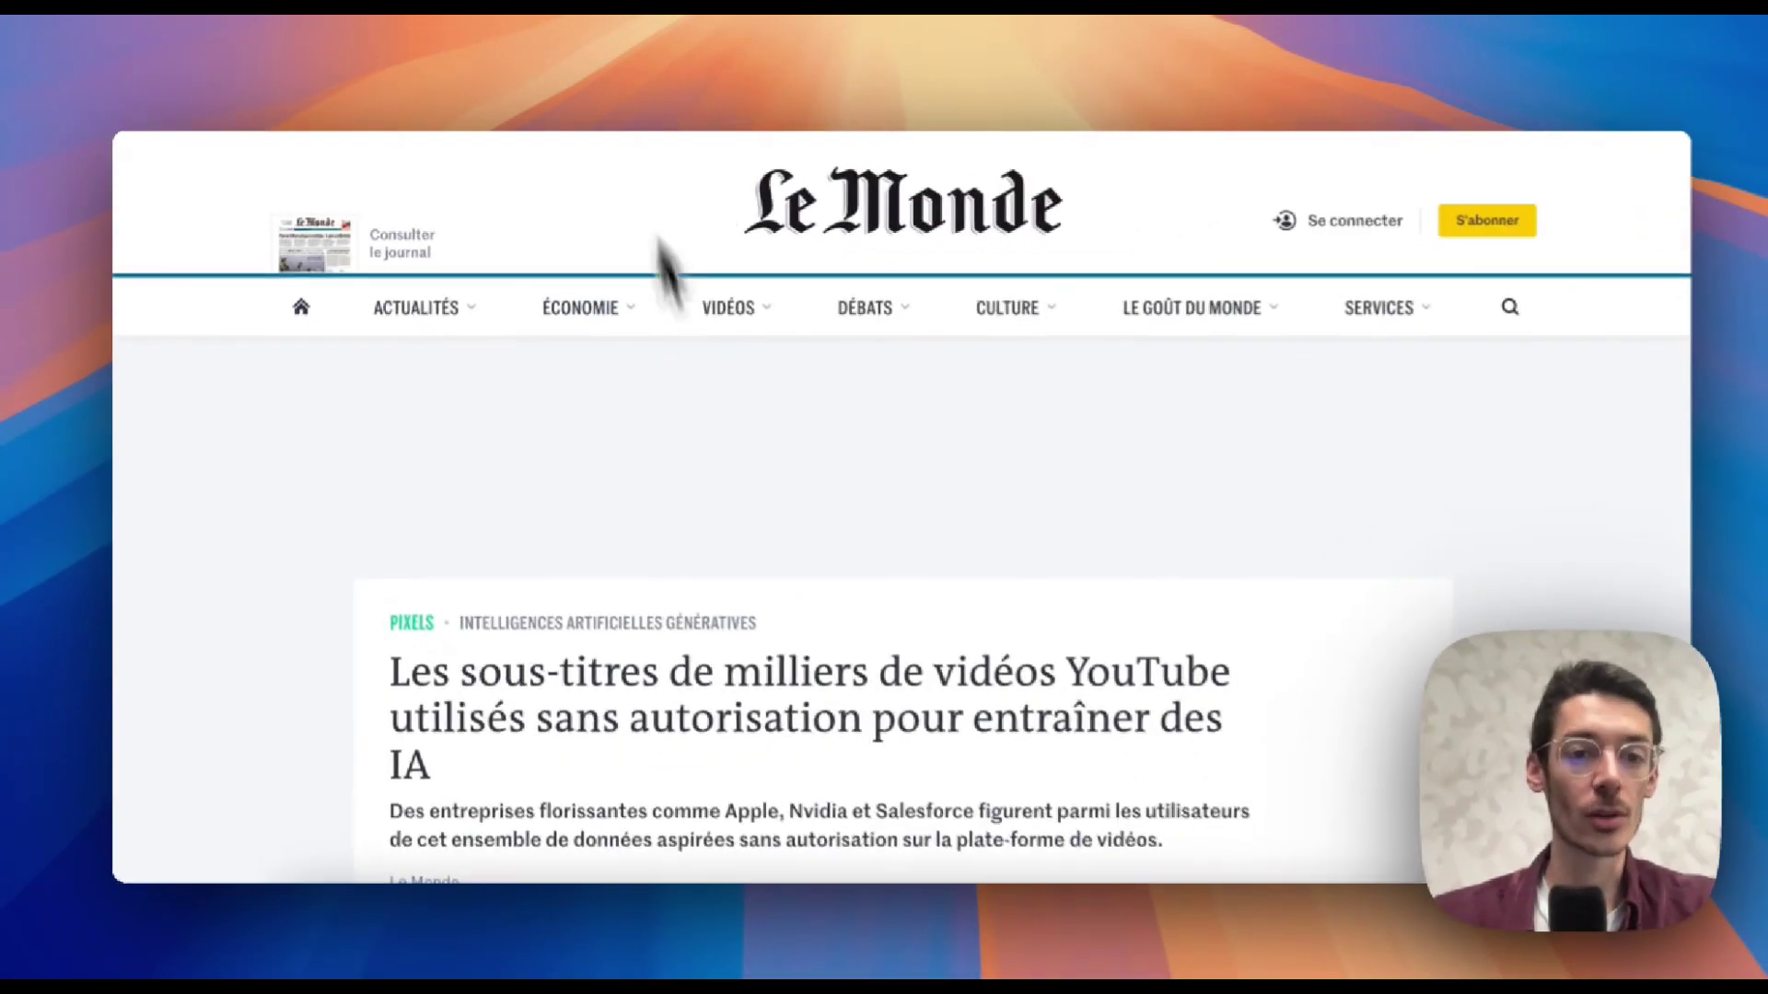
pyautogui.scroll(-5, 742, 528)
pyautogui.scroll(10, 742, 529)
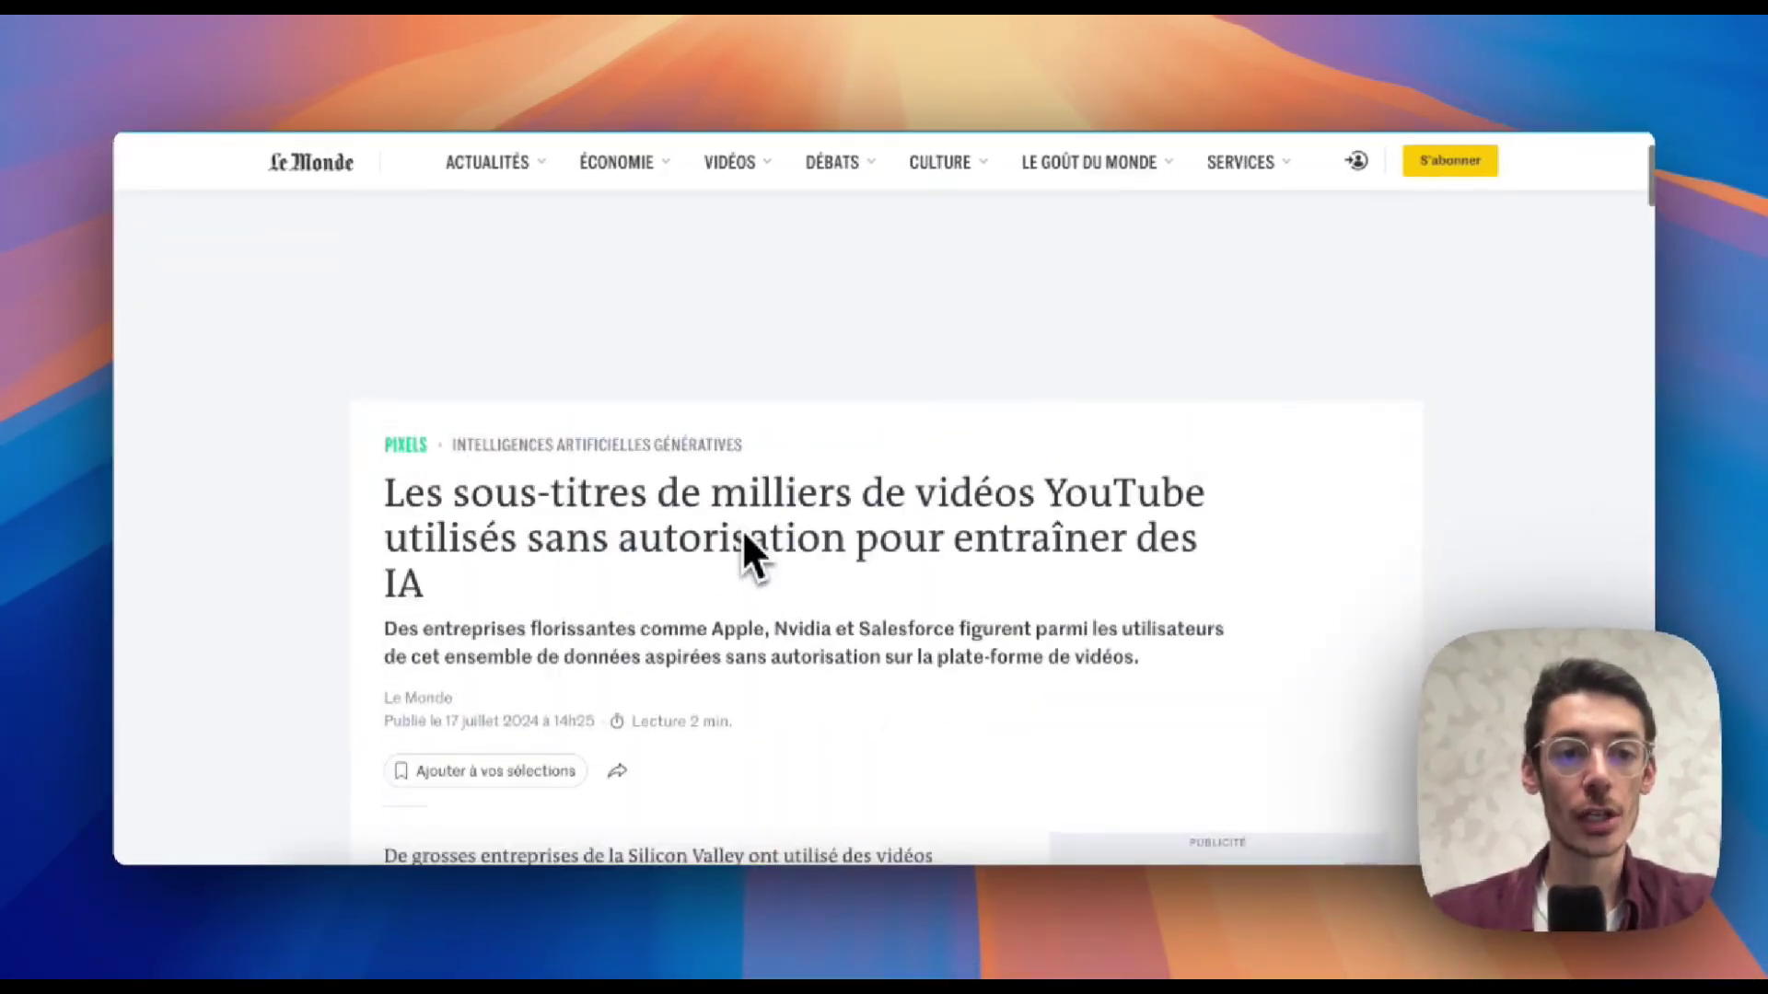
pyautogui.scroll(-2, 749, 552)
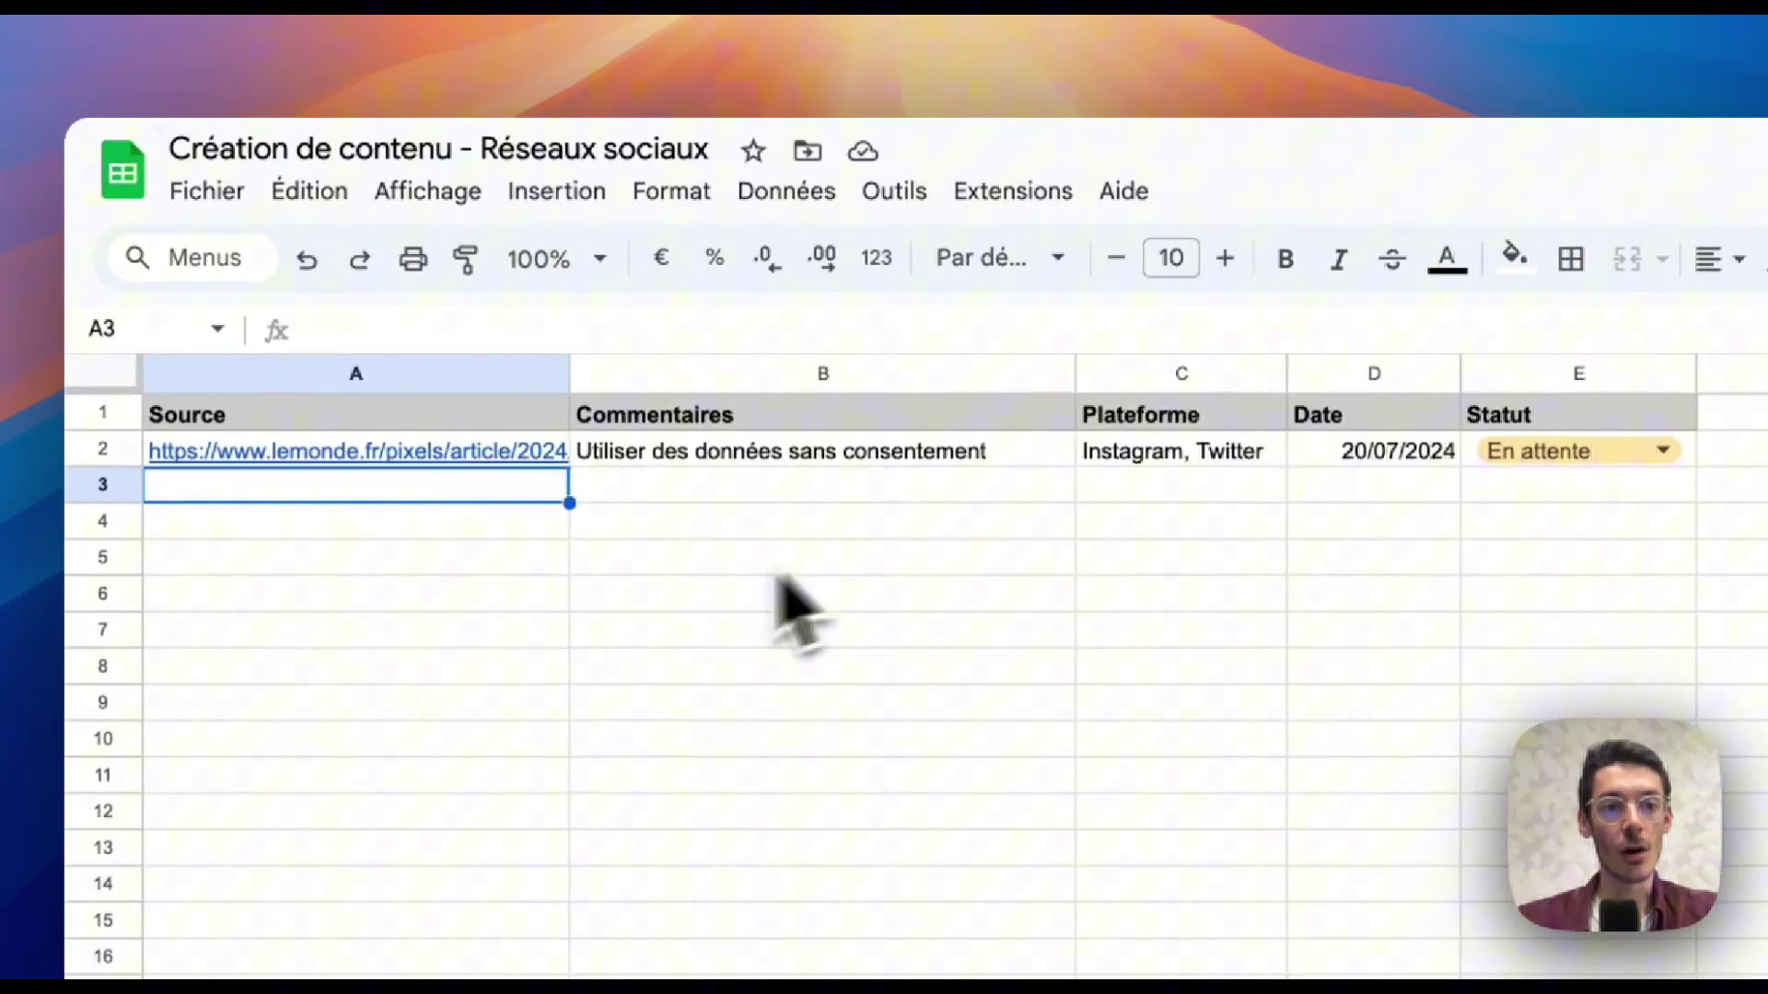
# Review the first source entry's comment, platforms and date, and inspect the choices available for its status.
pyautogui.click(709, 549)
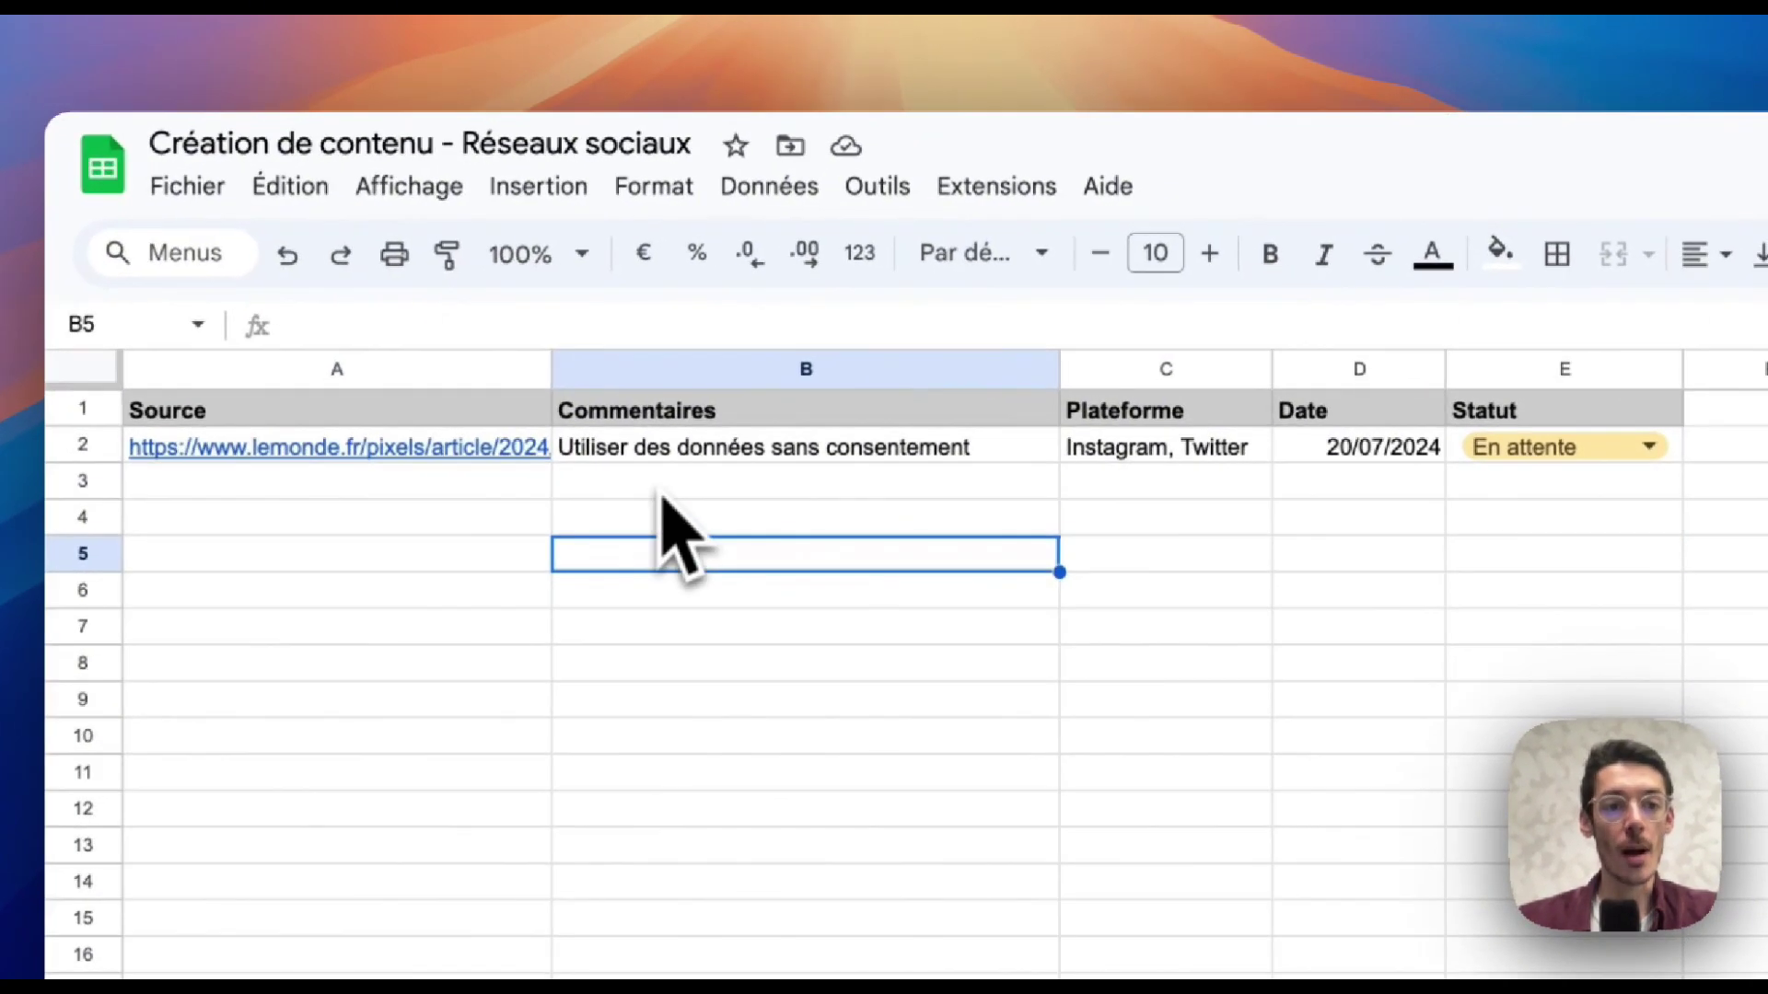
pyautogui.click(732, 453)
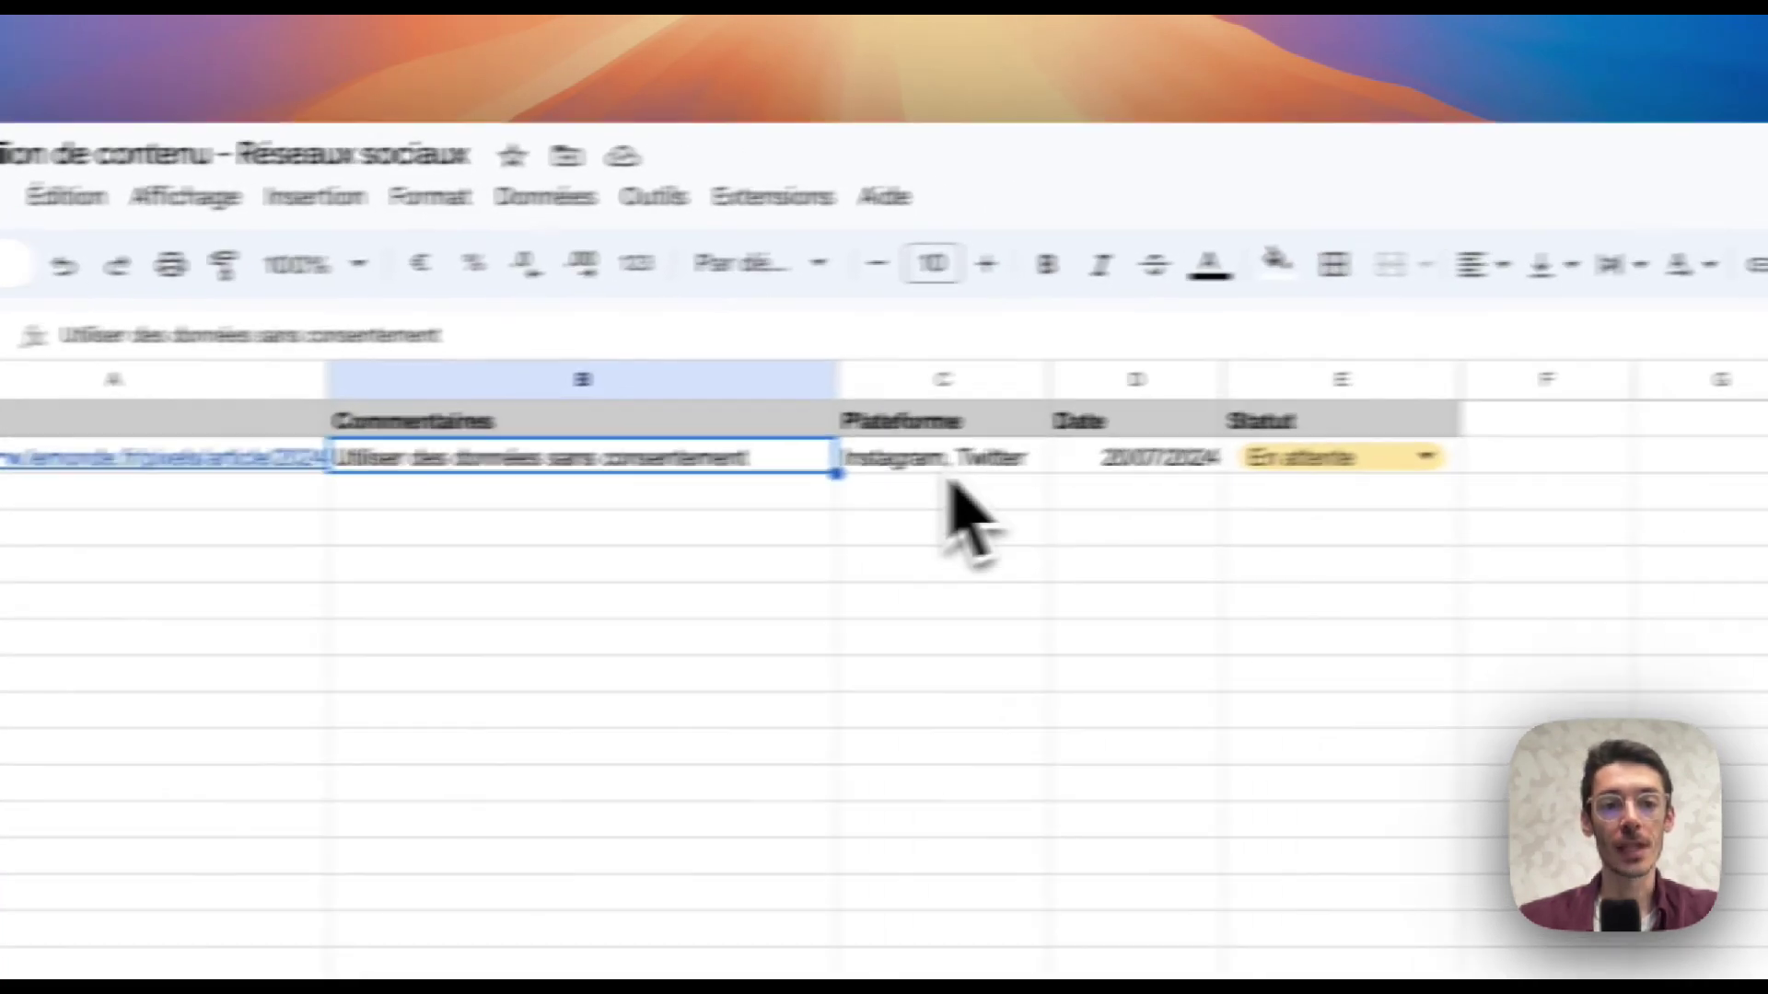
pyautogui.click(948, 467)
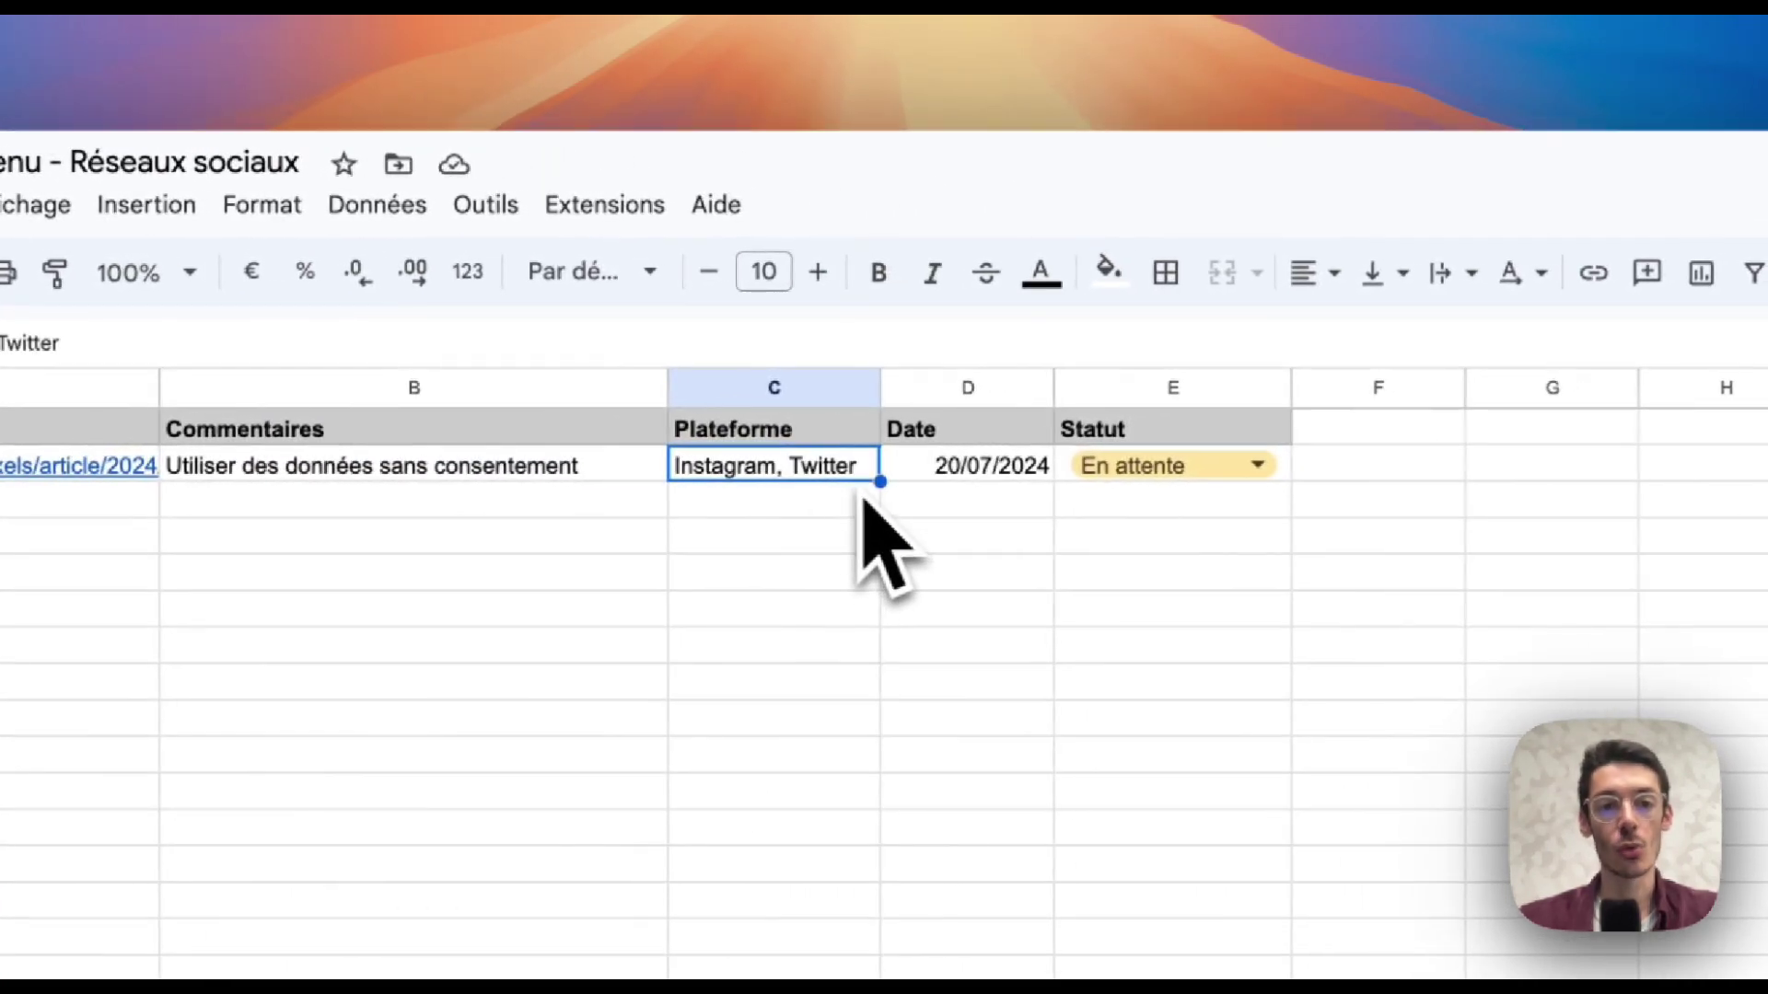
pyautogui.click(974, 491)
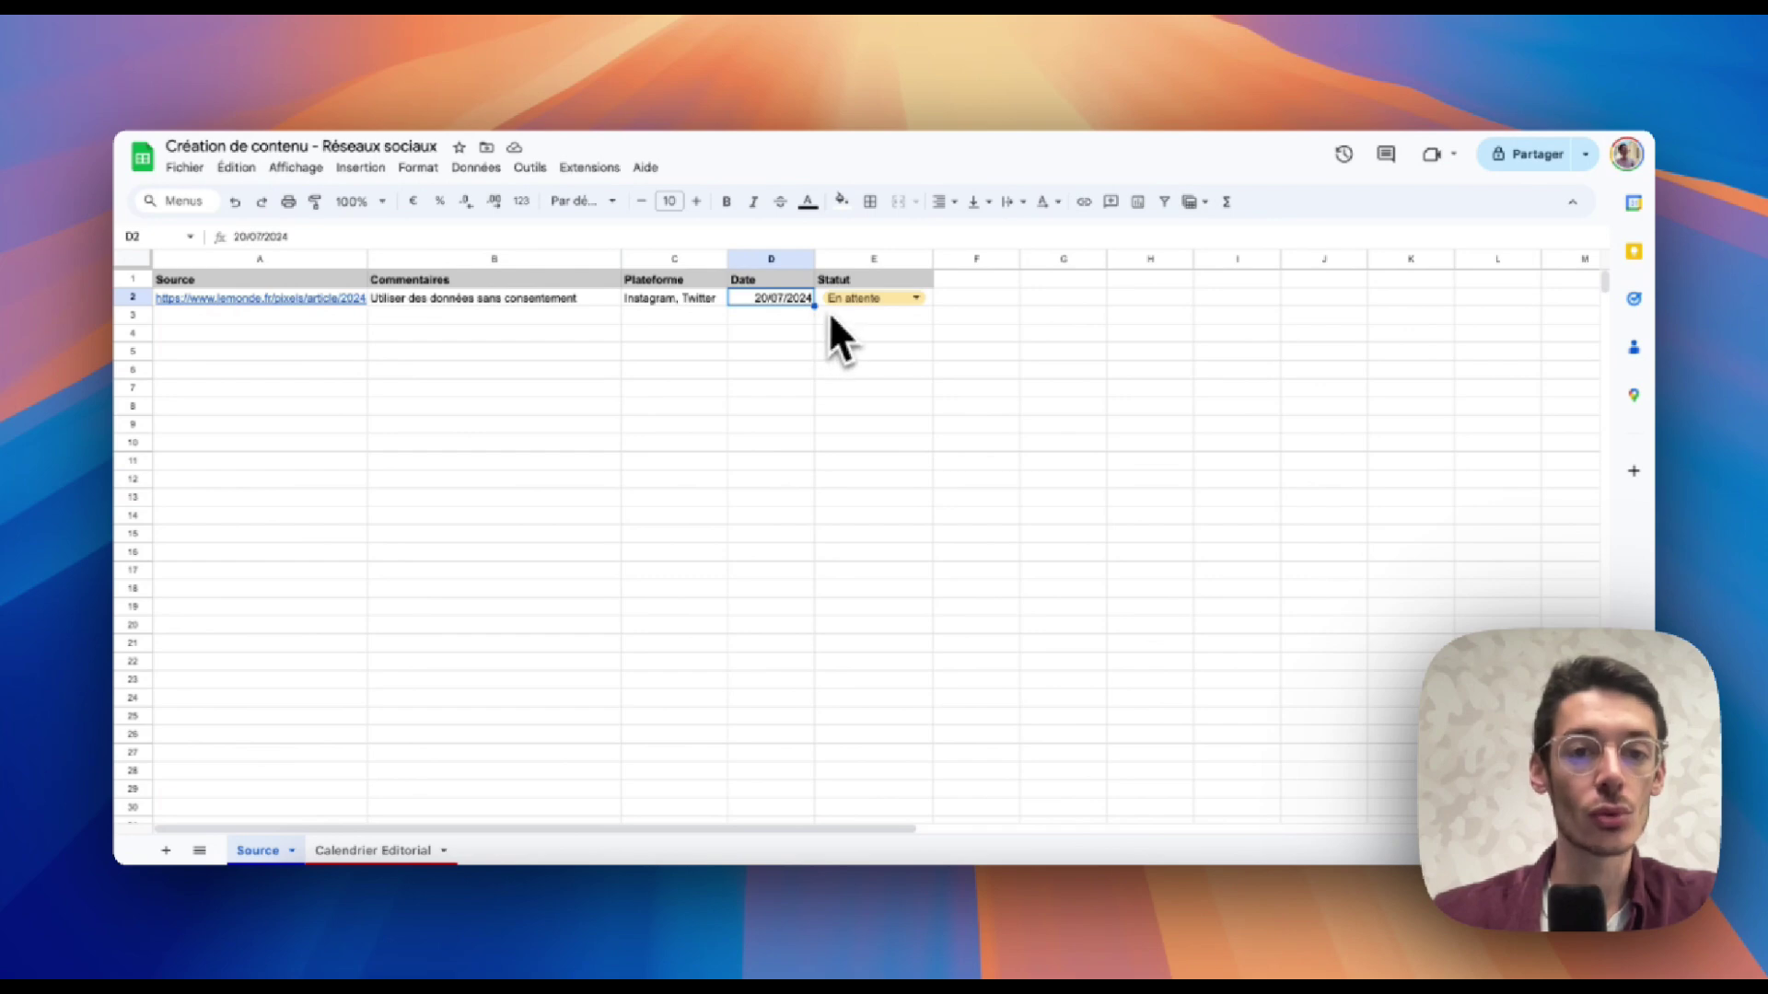
pyautogui.click(826, 299)
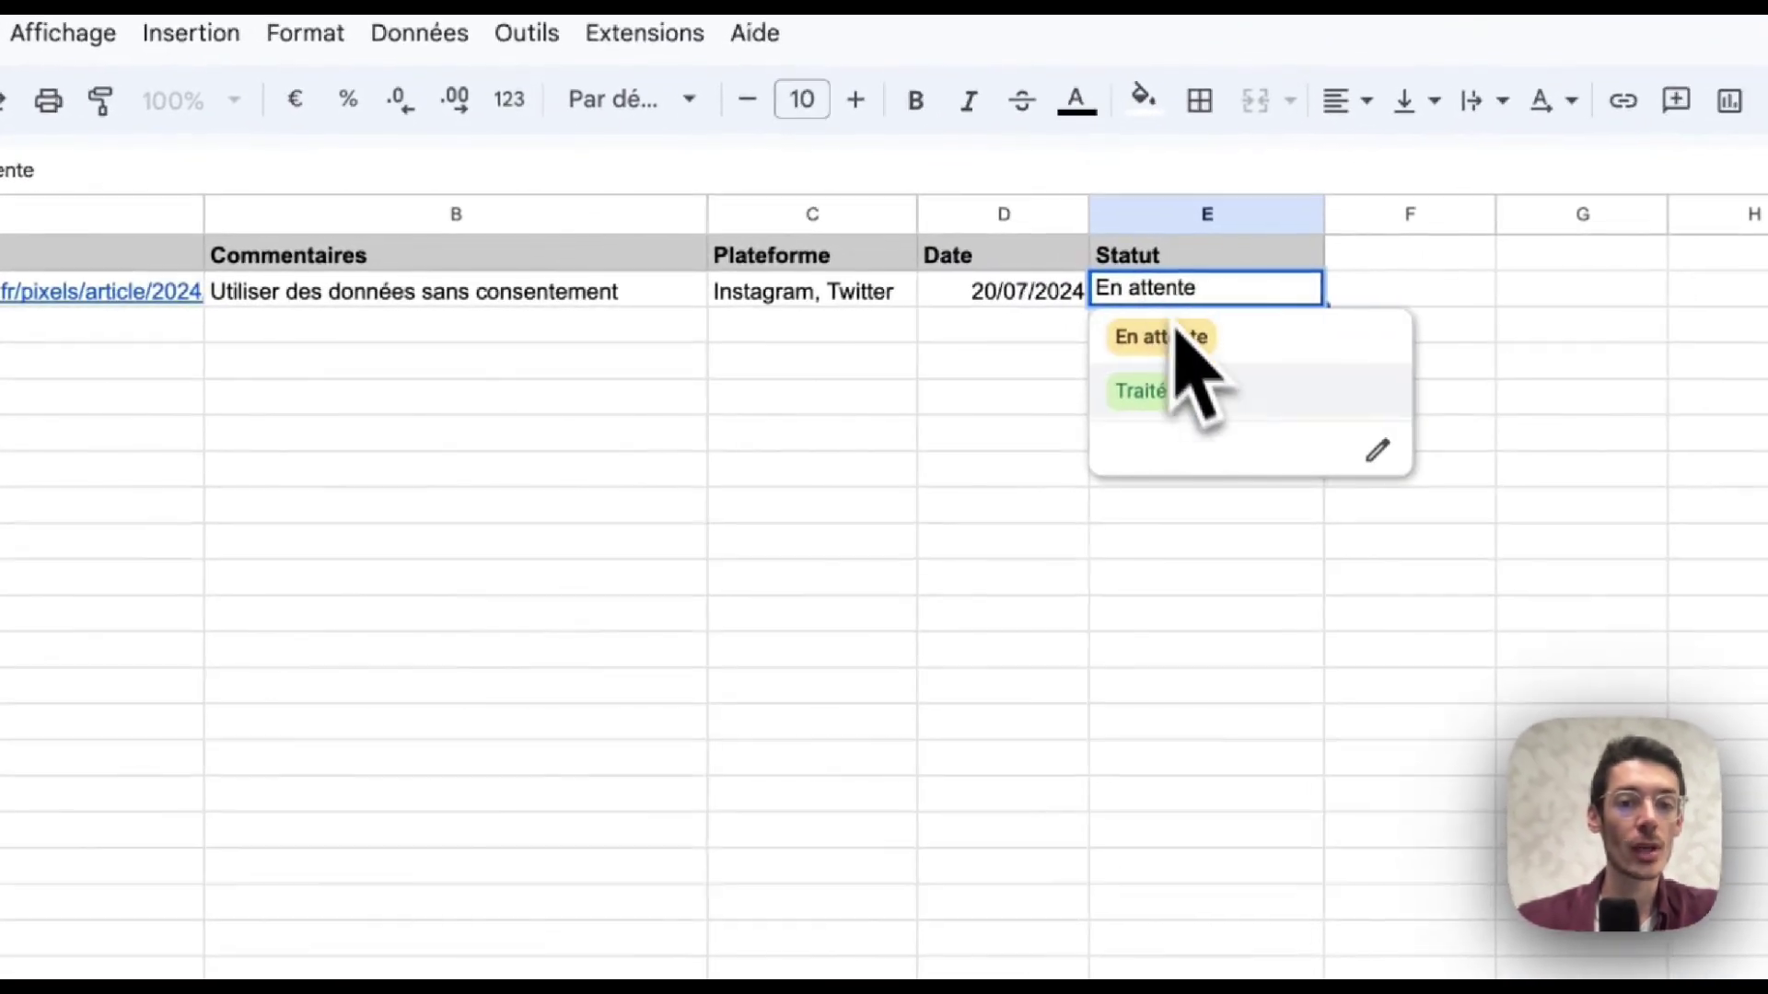
pyautogui.click(790, 356)
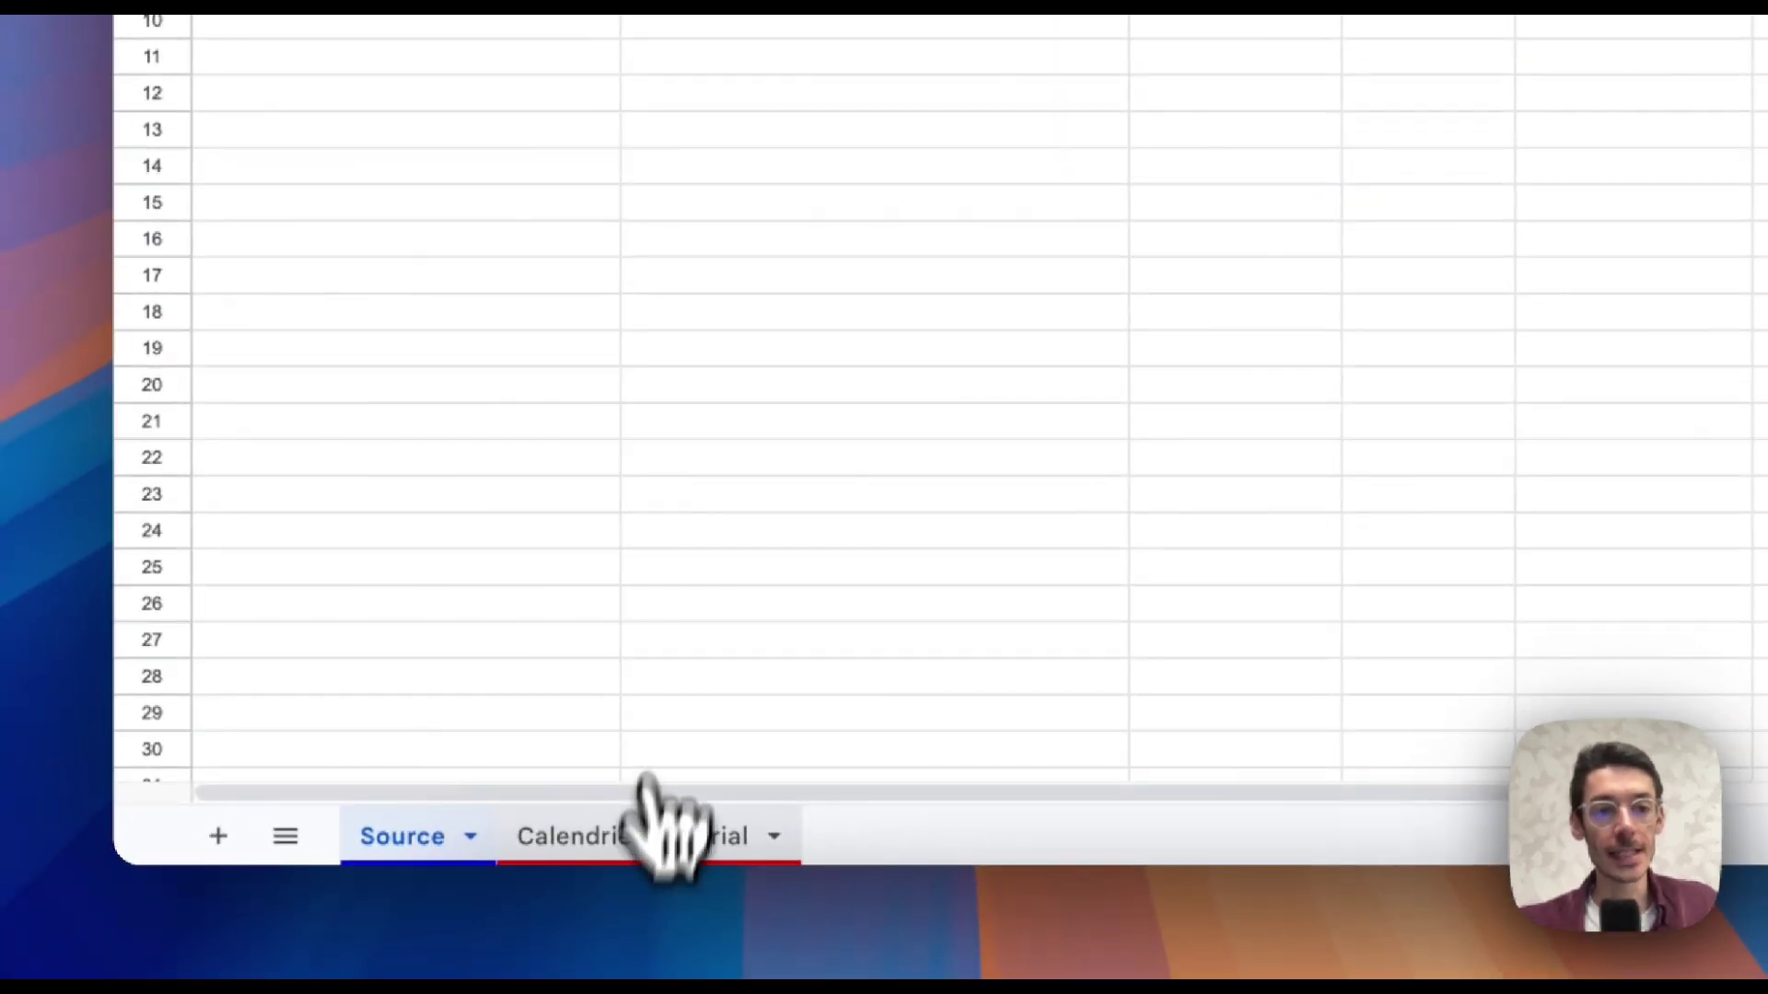
# Open the Calendrier Editorial sheet and examine its date, publication, theme and audience columns.
pyautogui.click(657, 841)
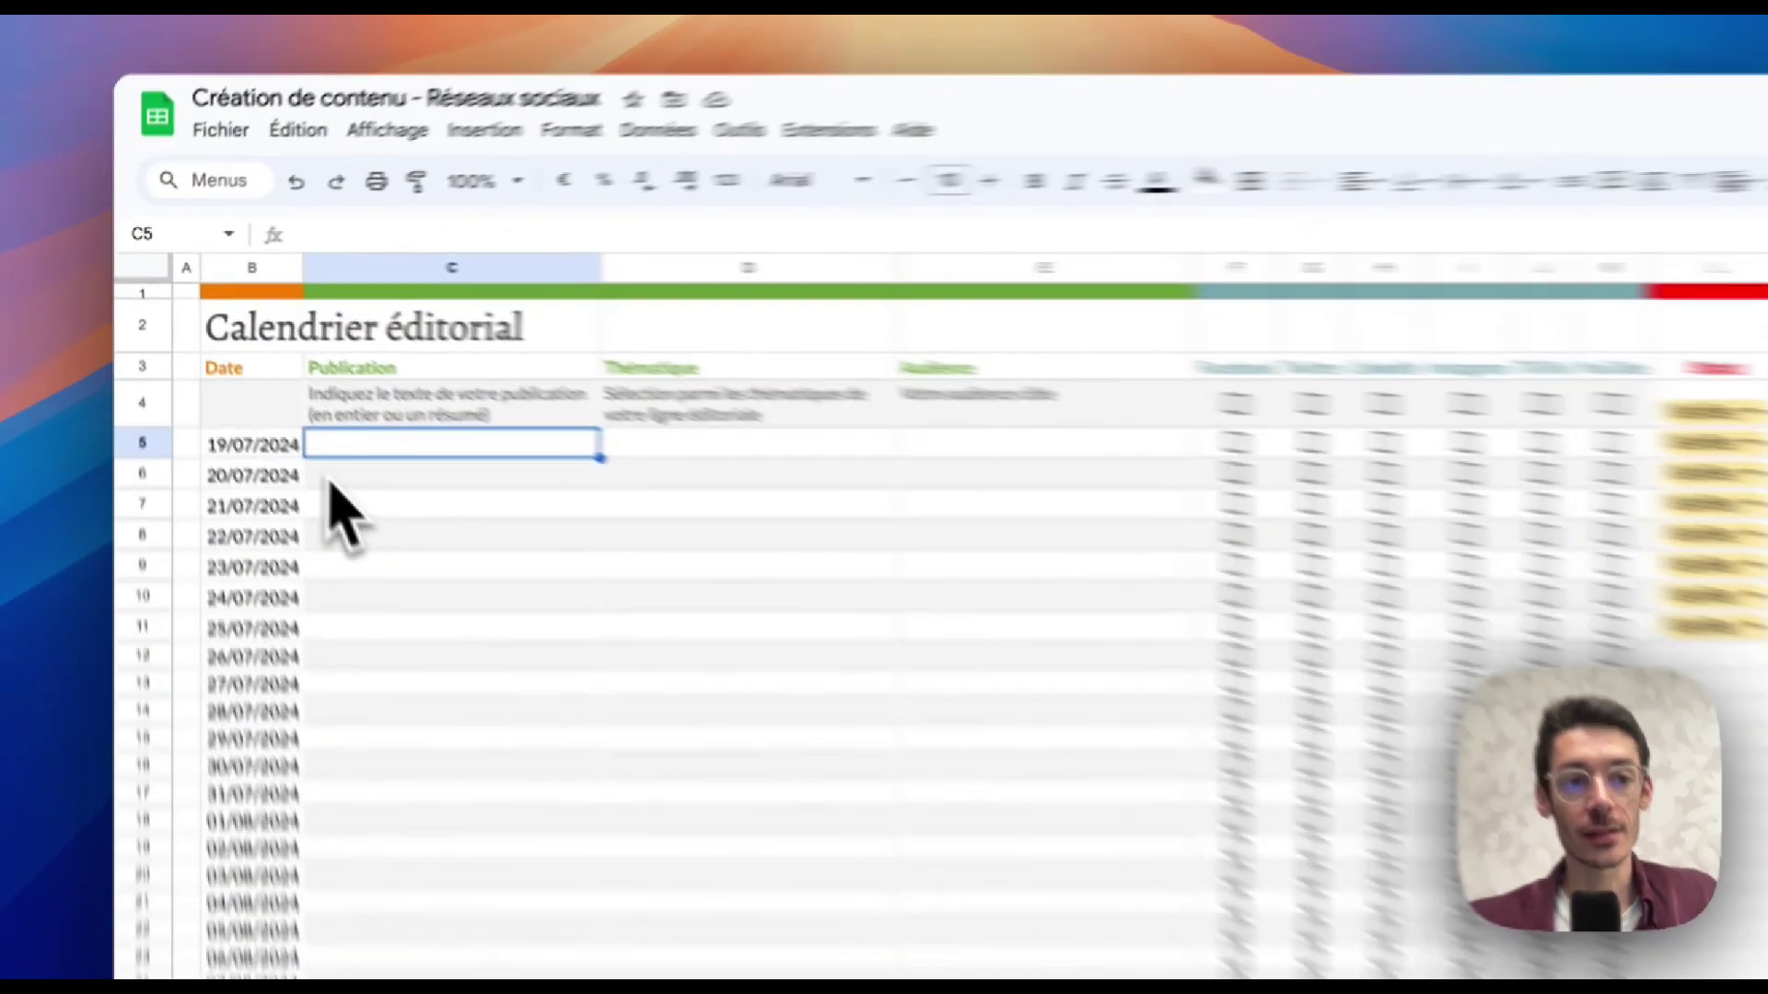
pyautogui.click(269, 402)
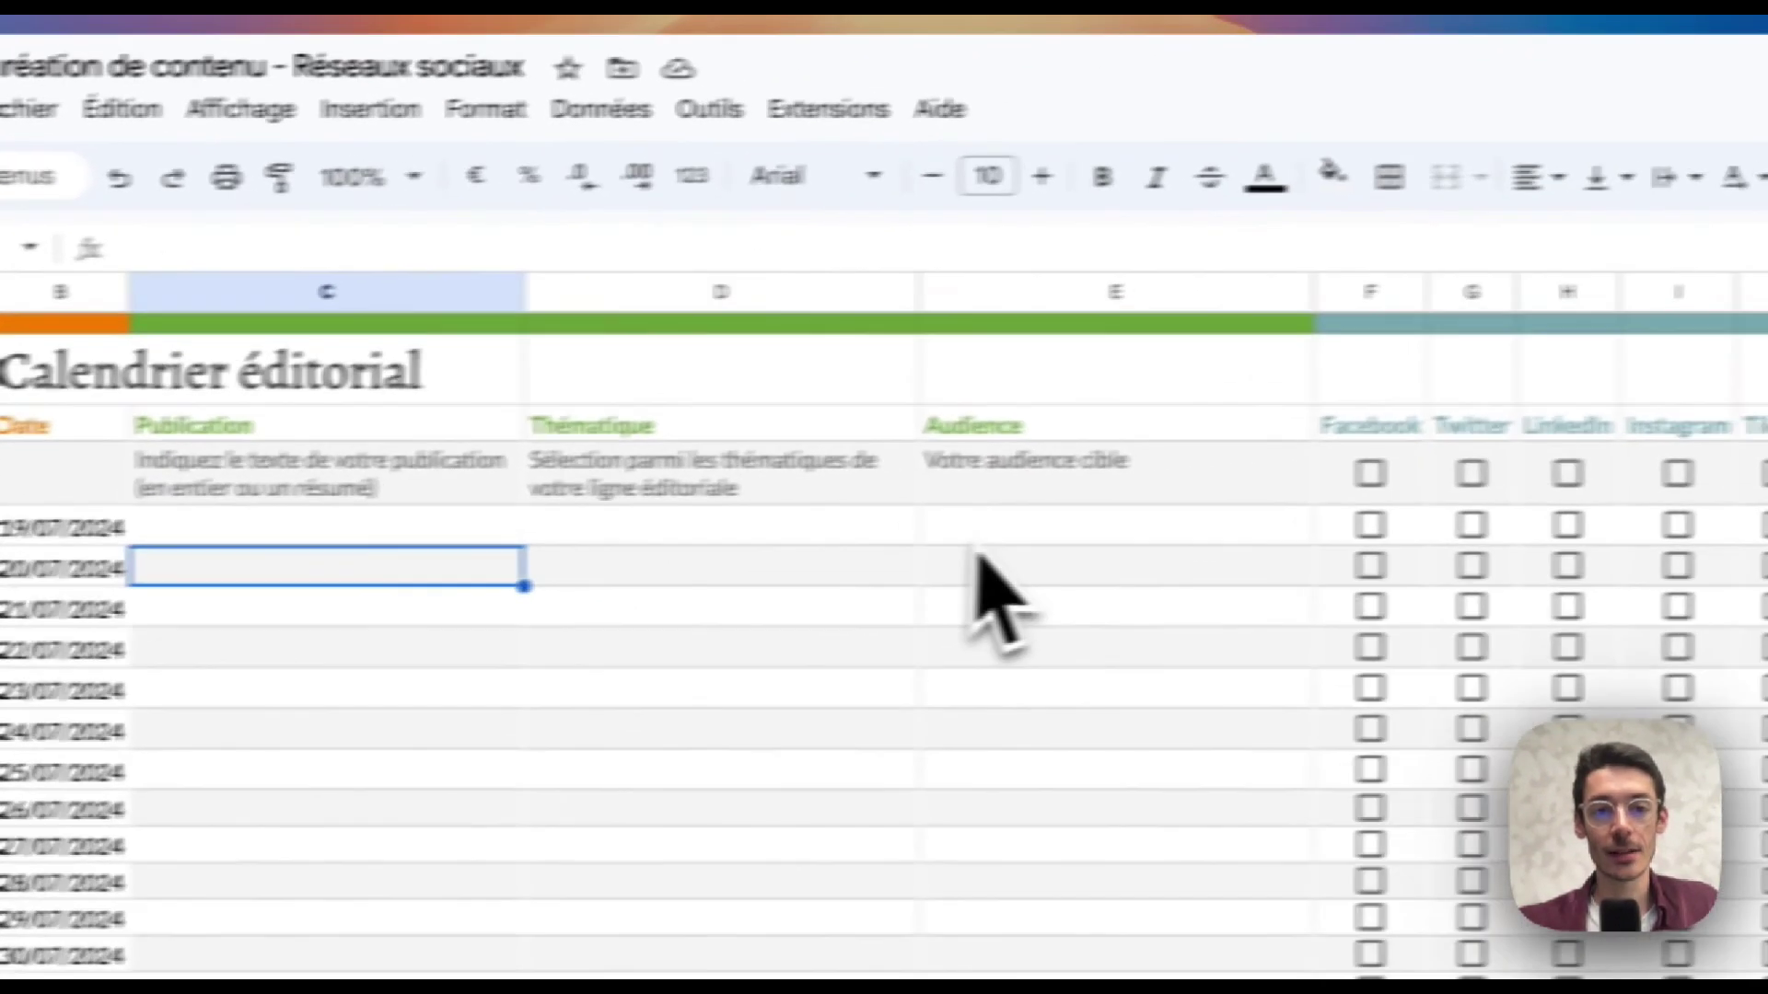
pyautogui.click(1245, 545)
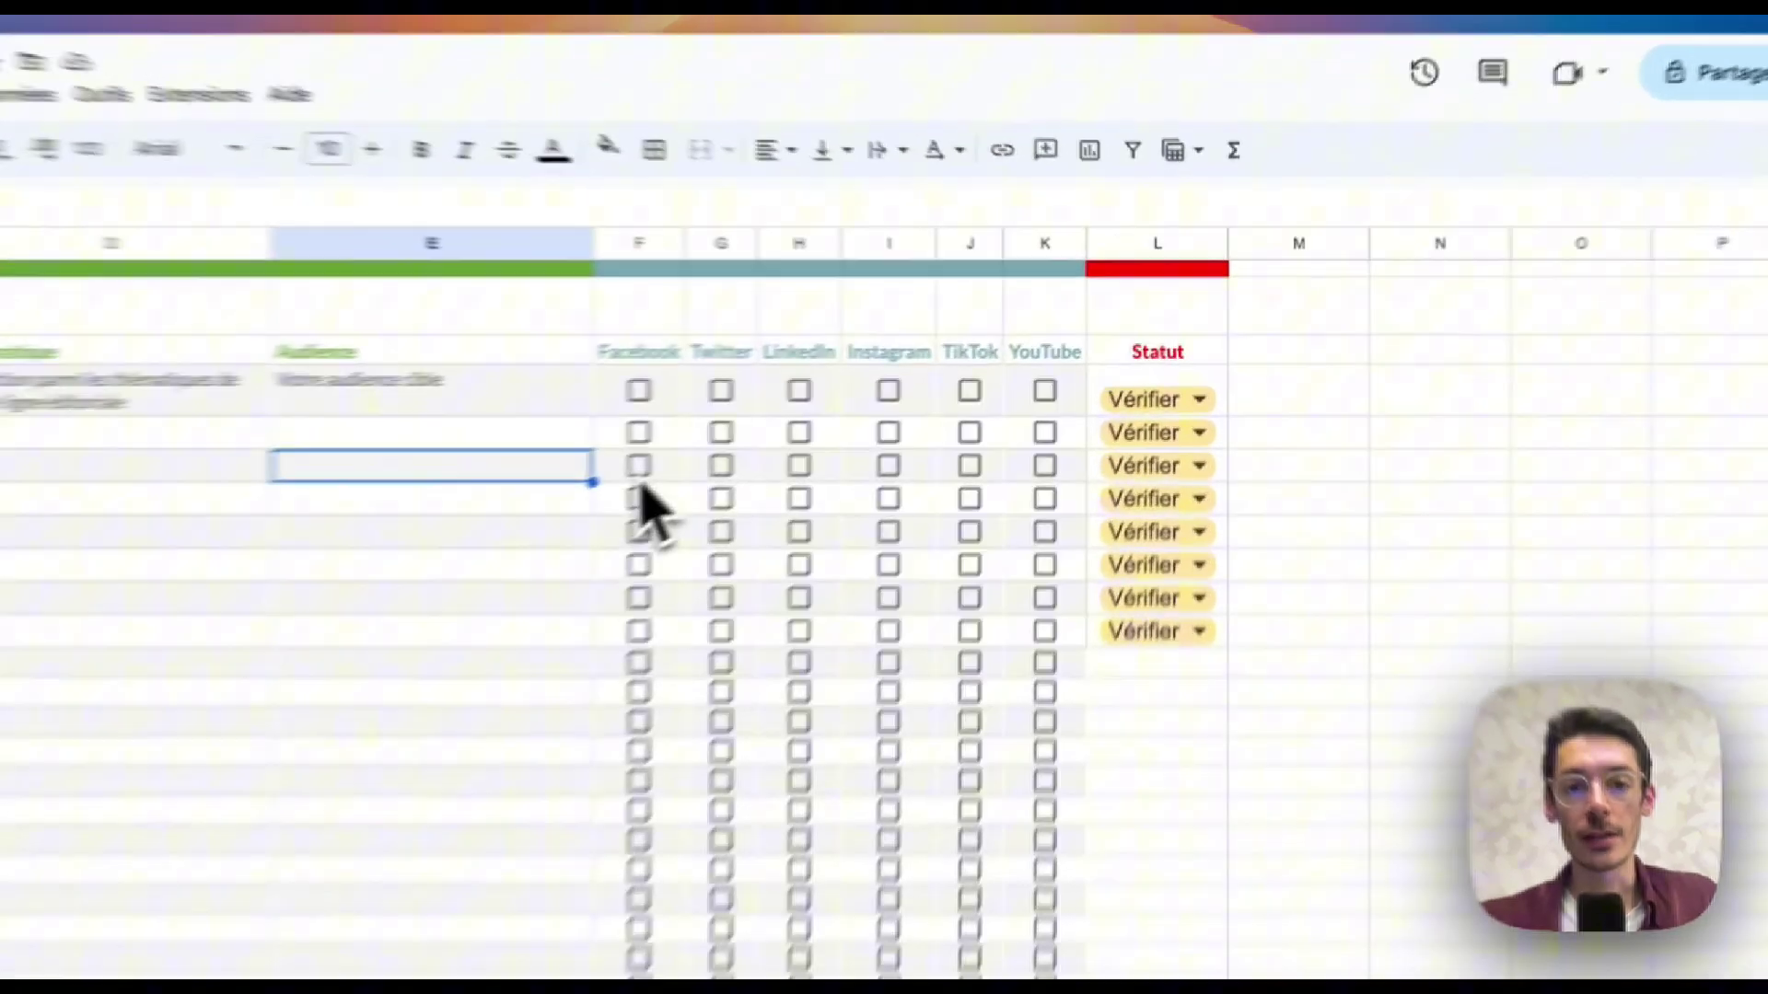
# Mark Facebook and Instagram for the 20/07/2024 entry and view that entry's status choices.
pyautogui.click(860, 396)
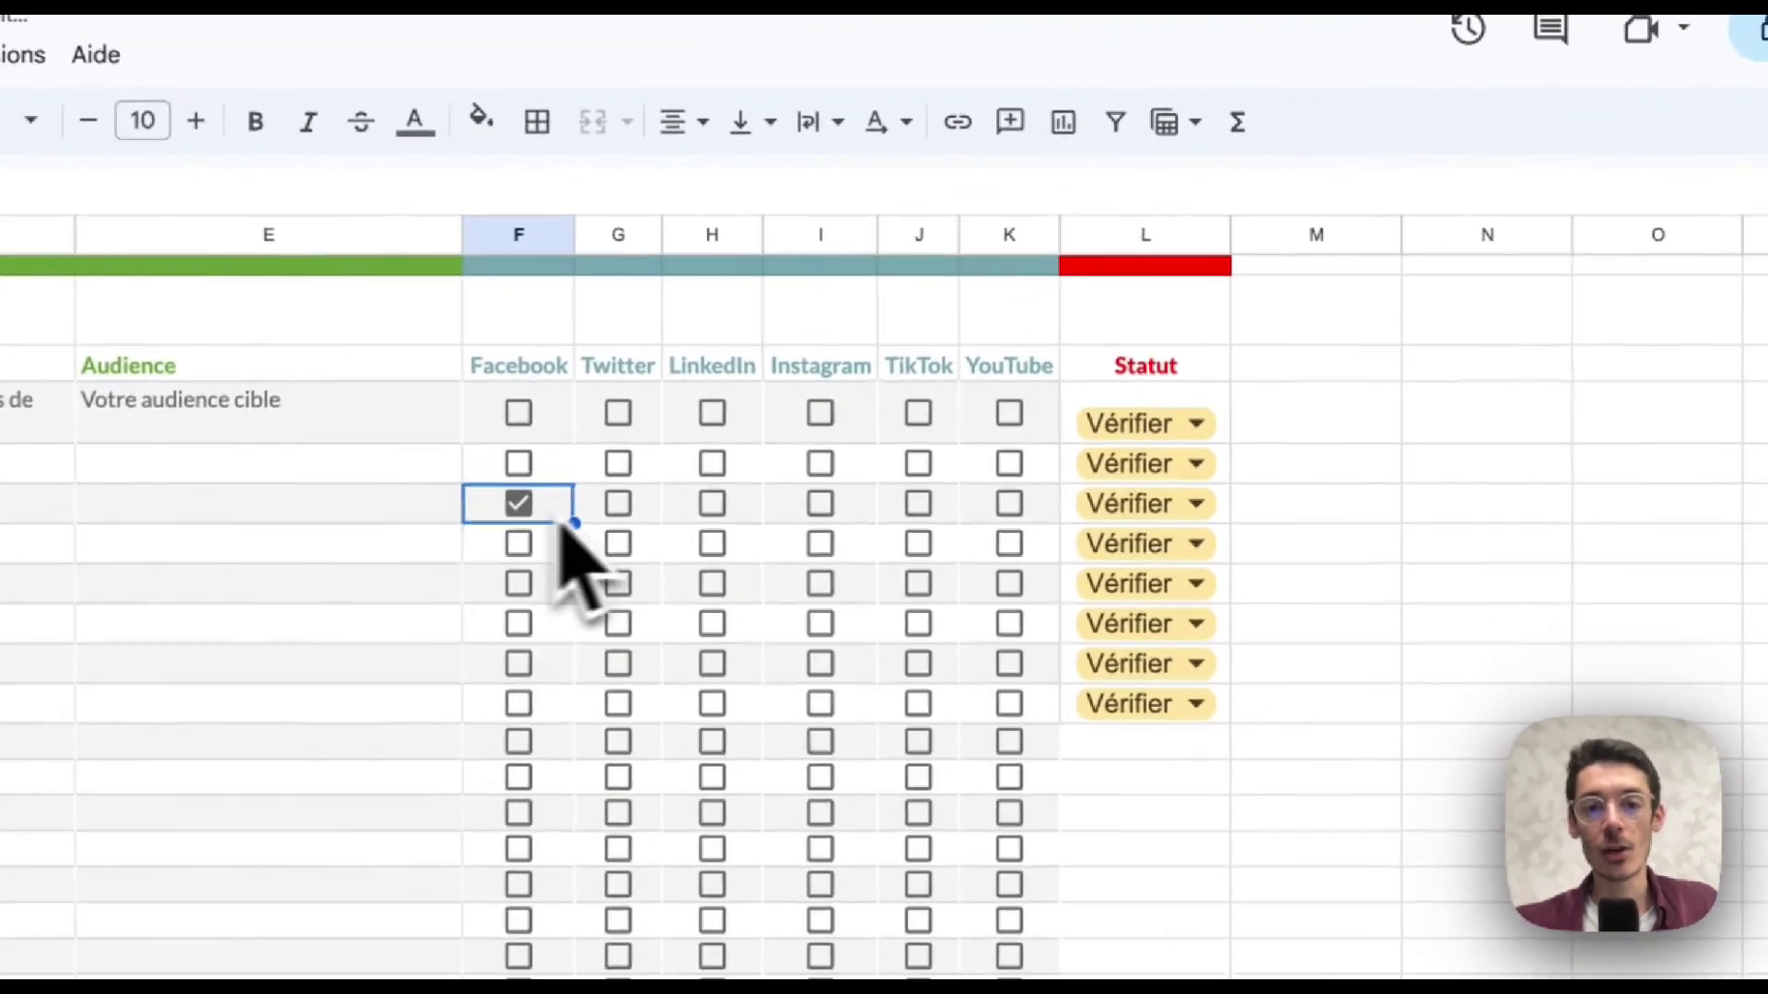
pyautogui.click(1006, 403)
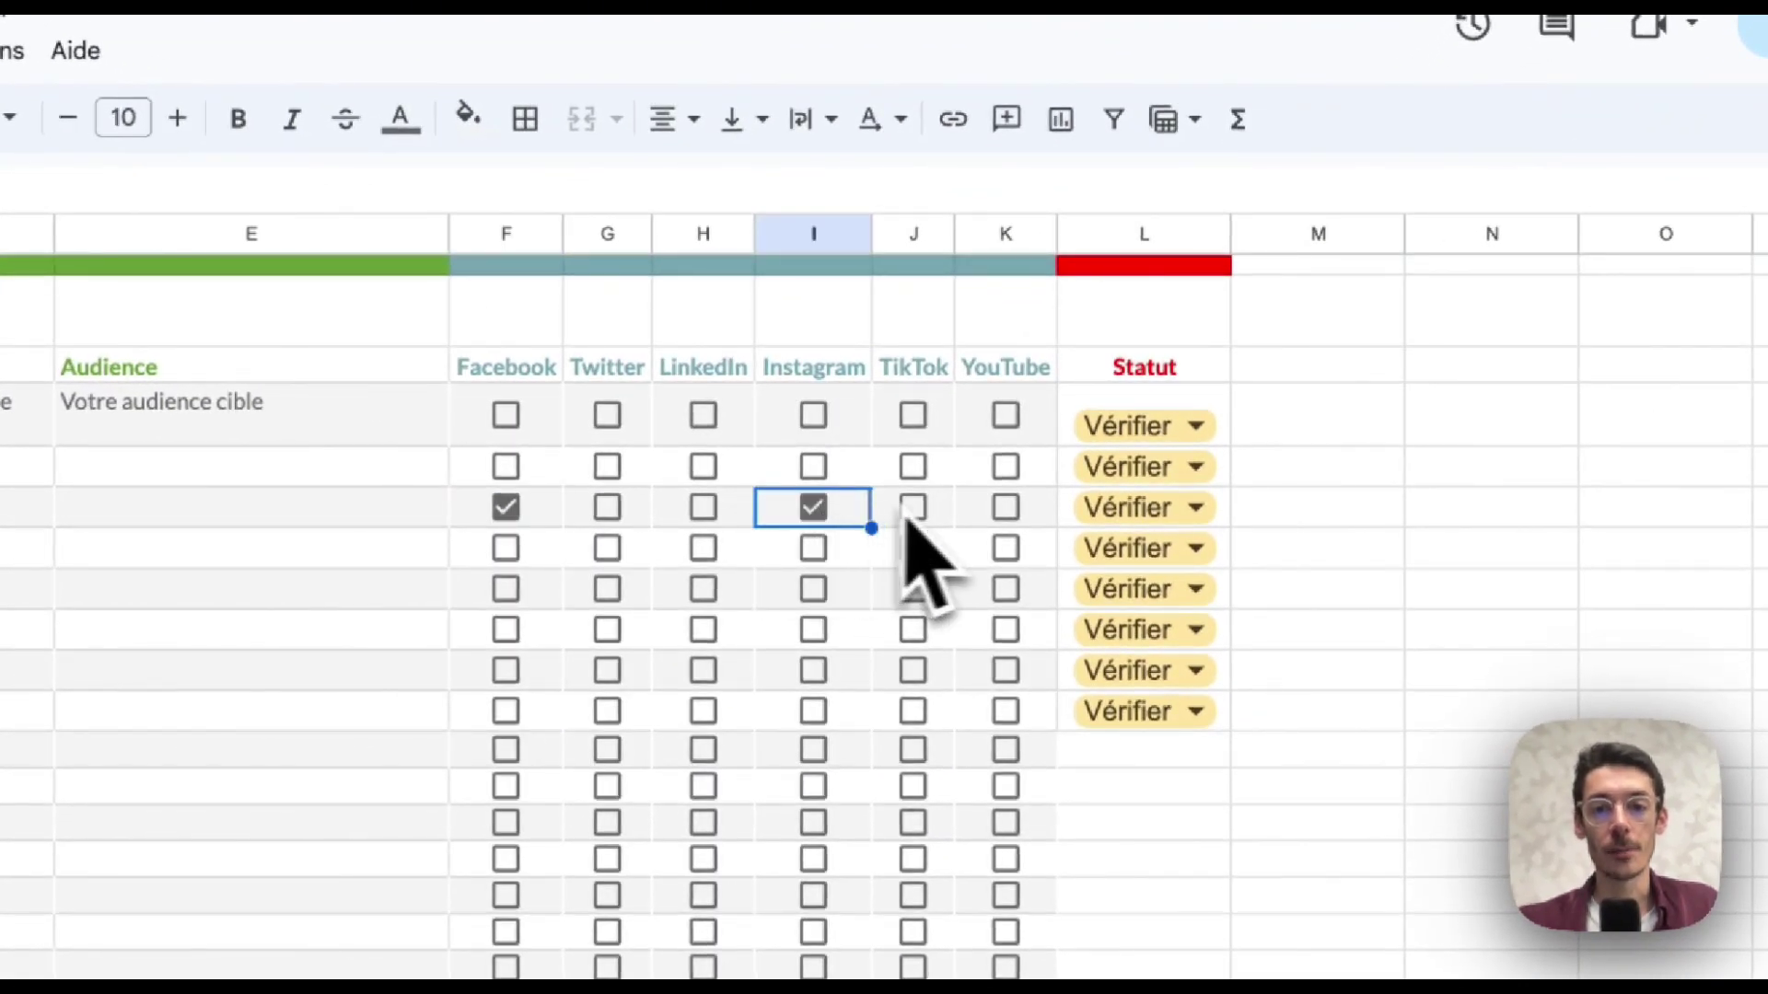
pyautogui.click(1104, 516)
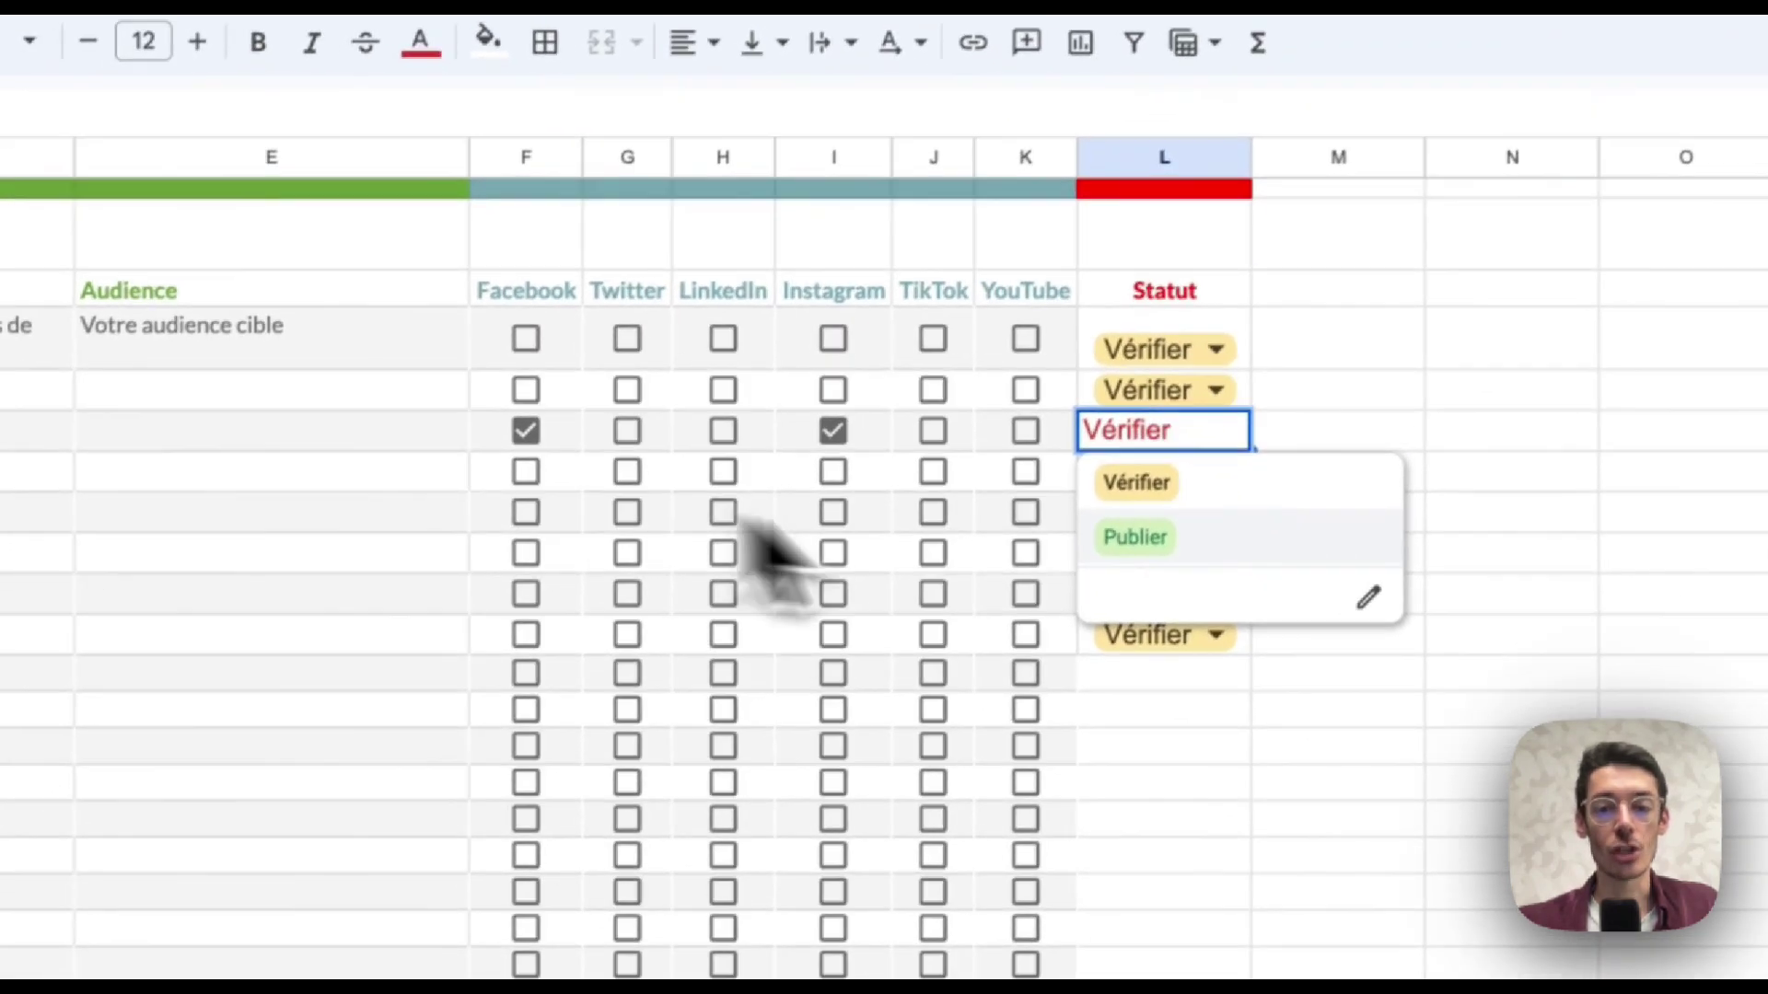
pyautogui.click(1108, 578)
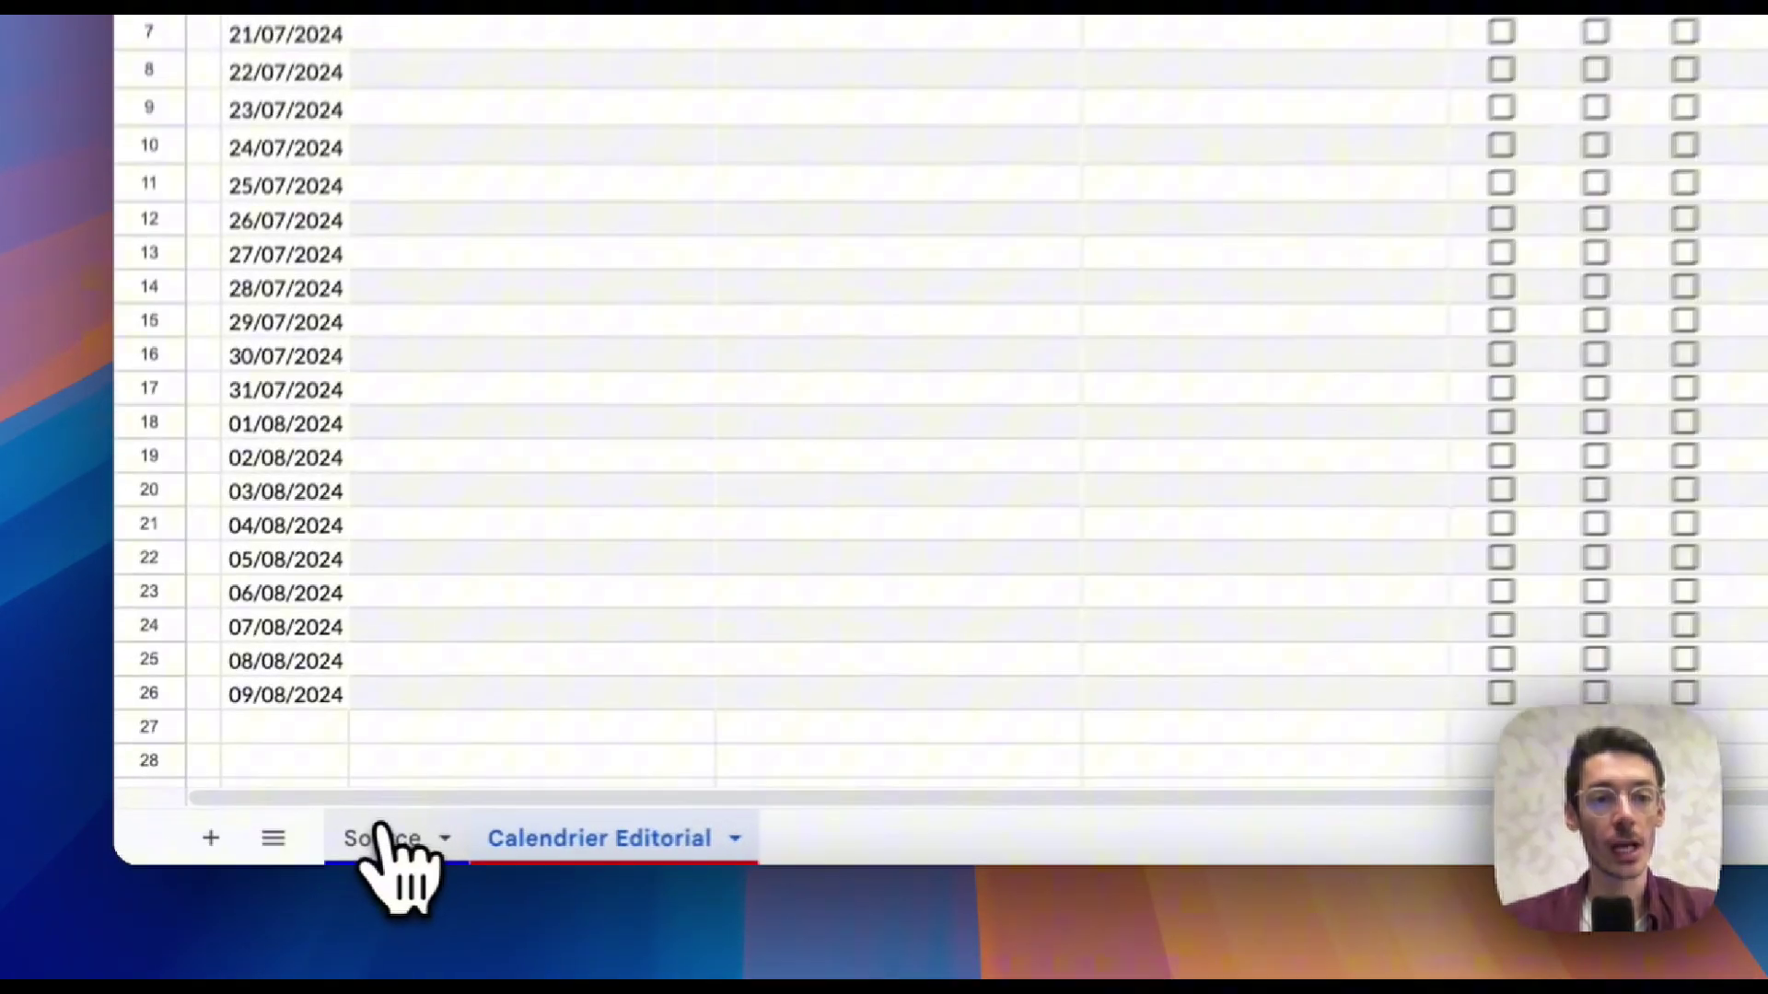
# Return to the Source sheet, then switch to the Make scenario and check the Google Sheets trigger's spreadsheet, header and limit settings.
pyautogui.click(259, 851)
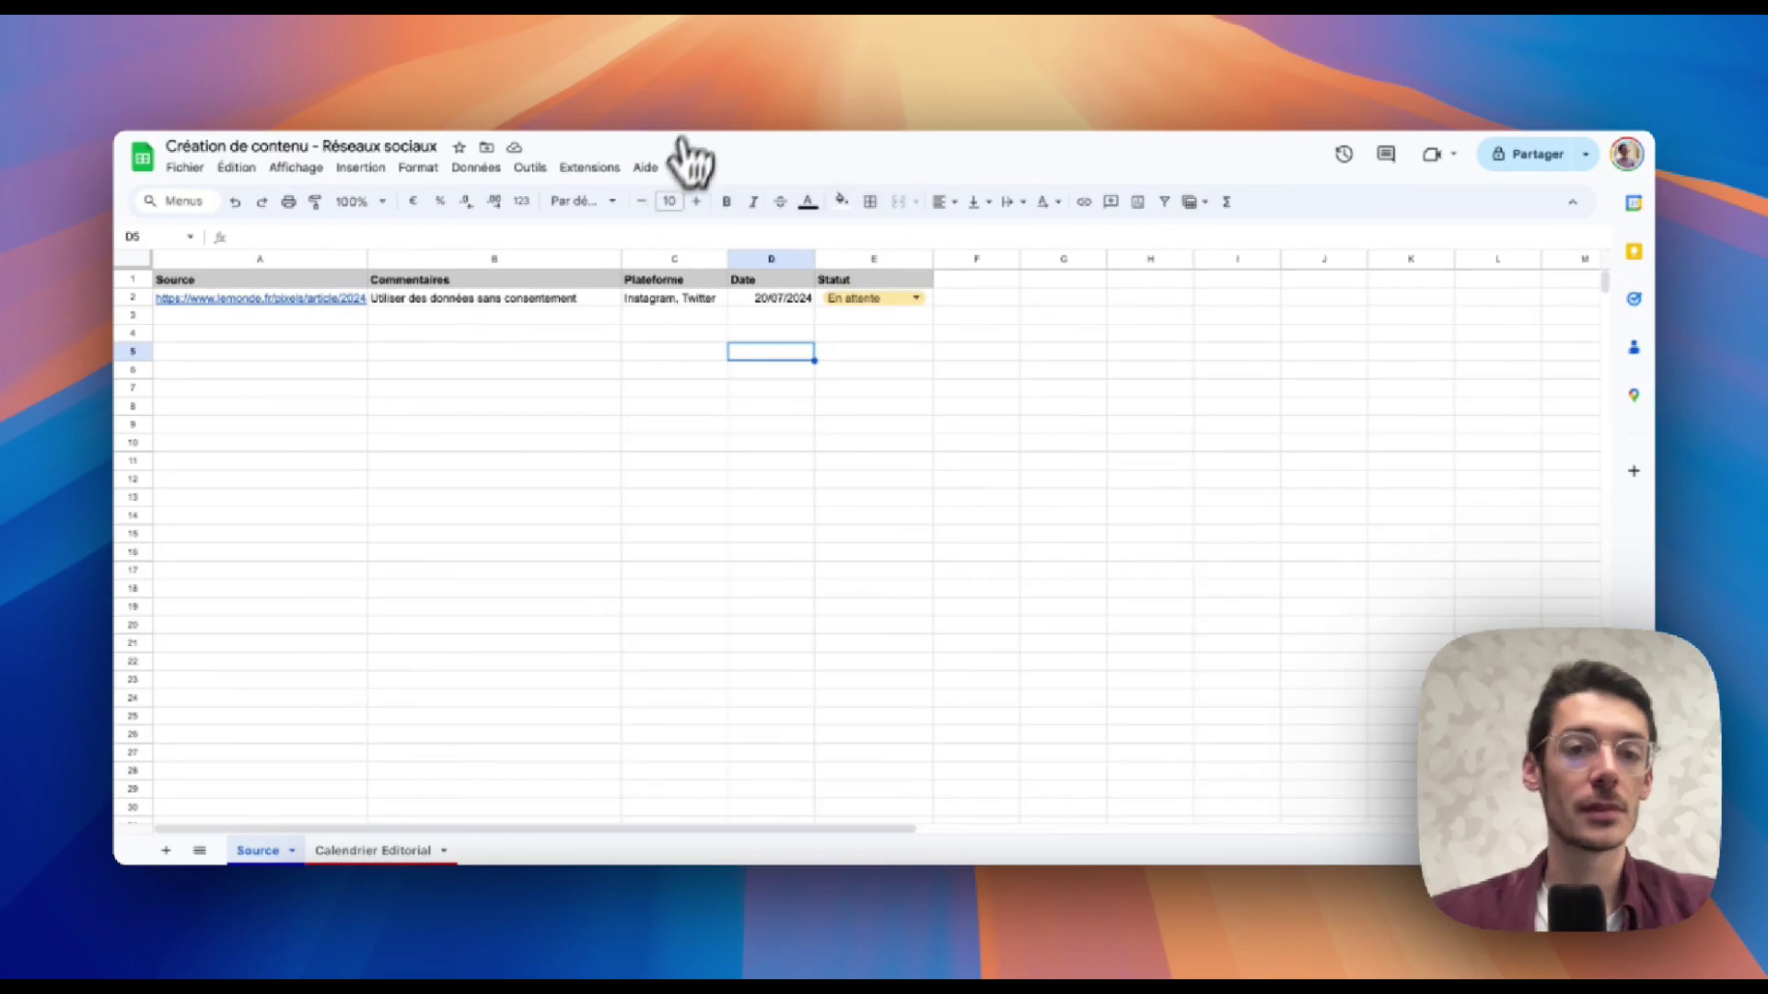
pyautogui.click(699, 71)
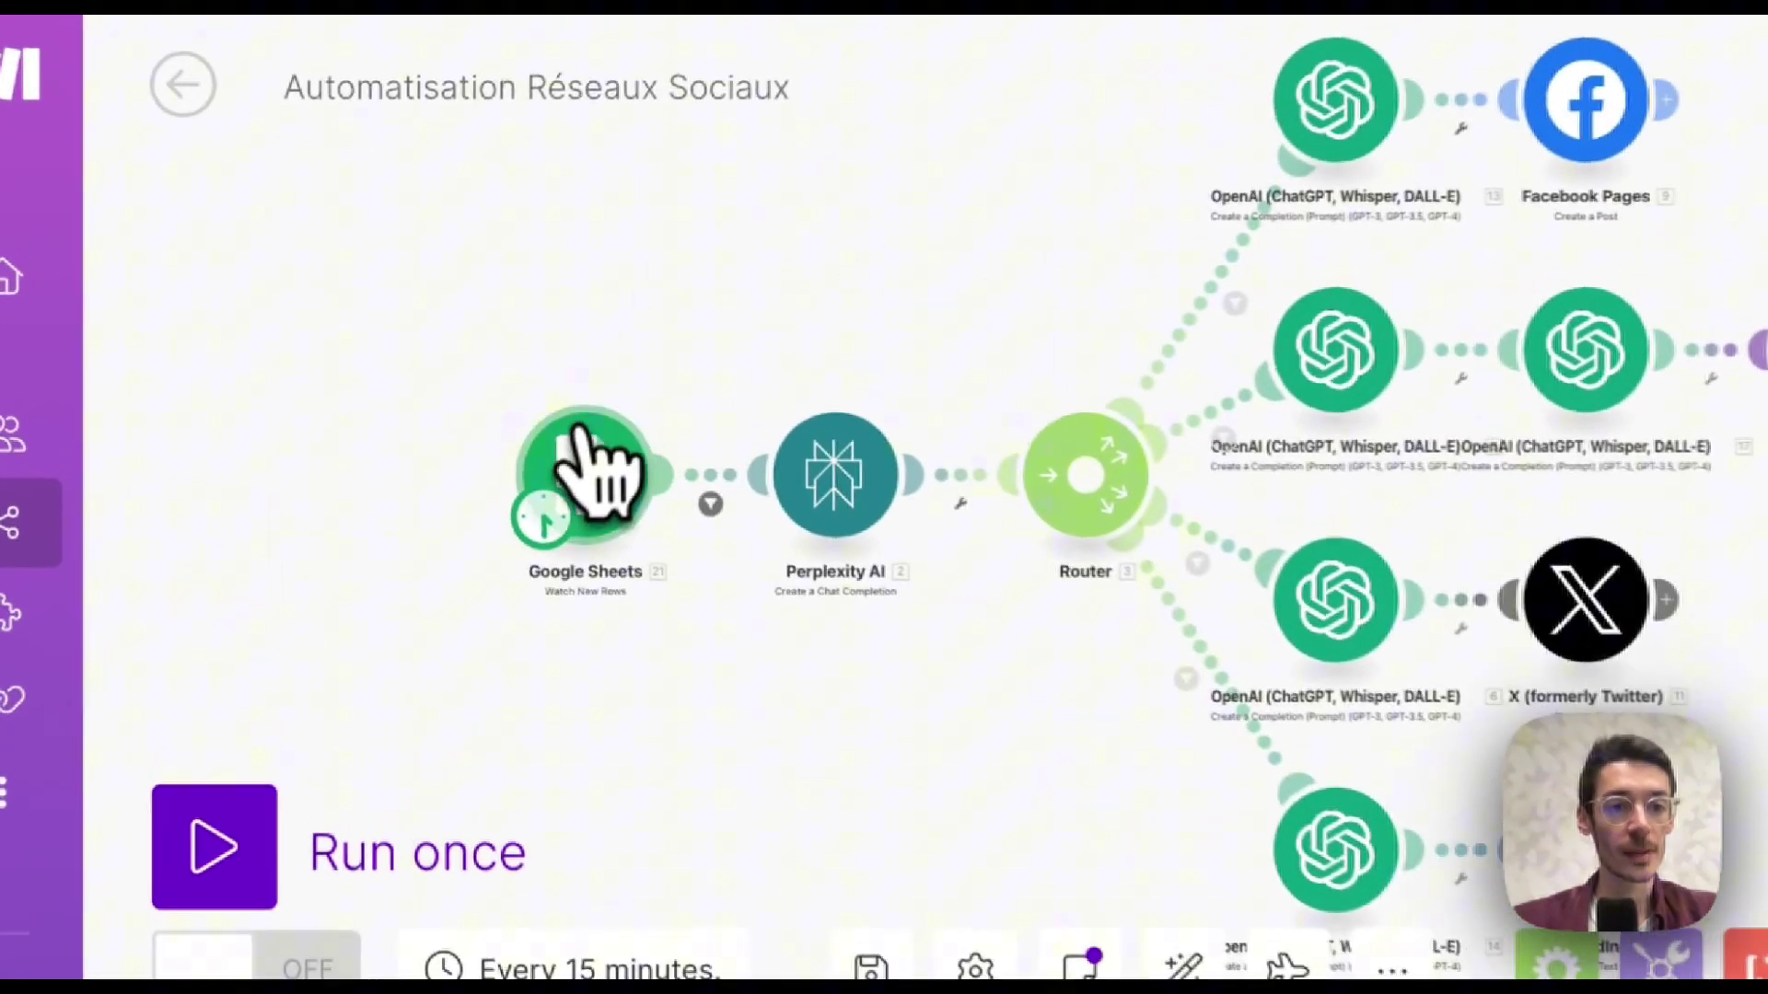
pyautogui.click(459, 362)
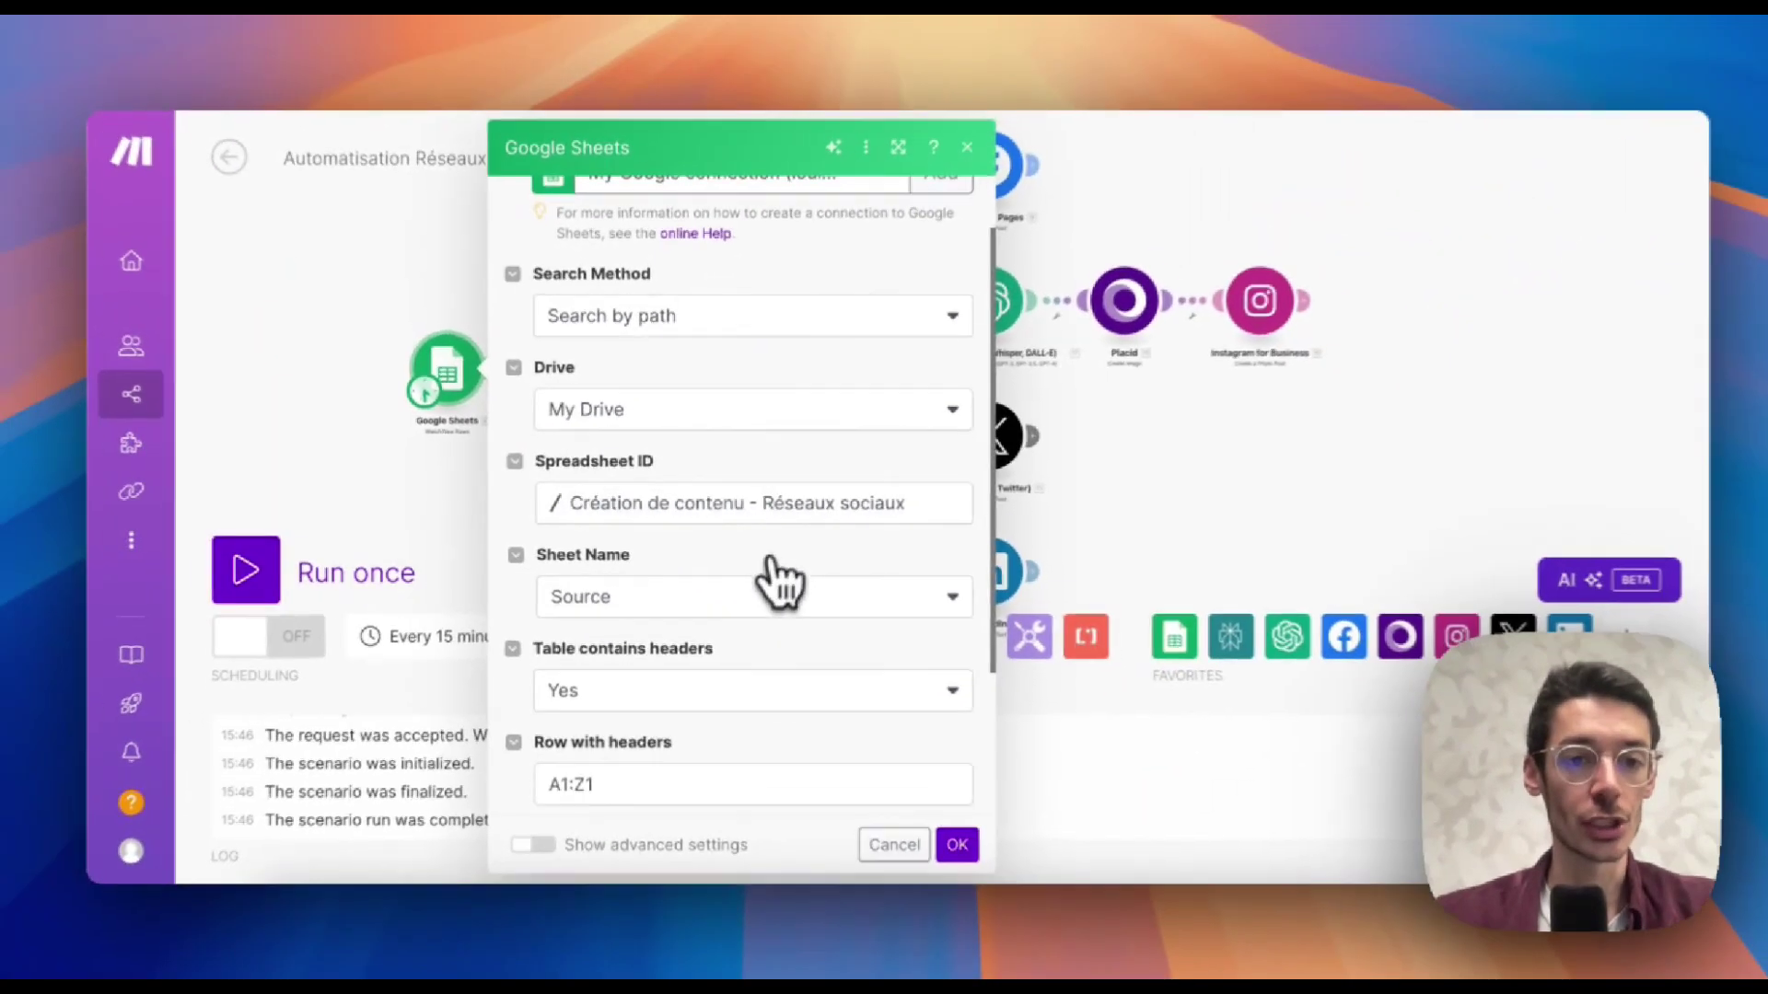
pyautogui.scroll(-2, 722, 575)
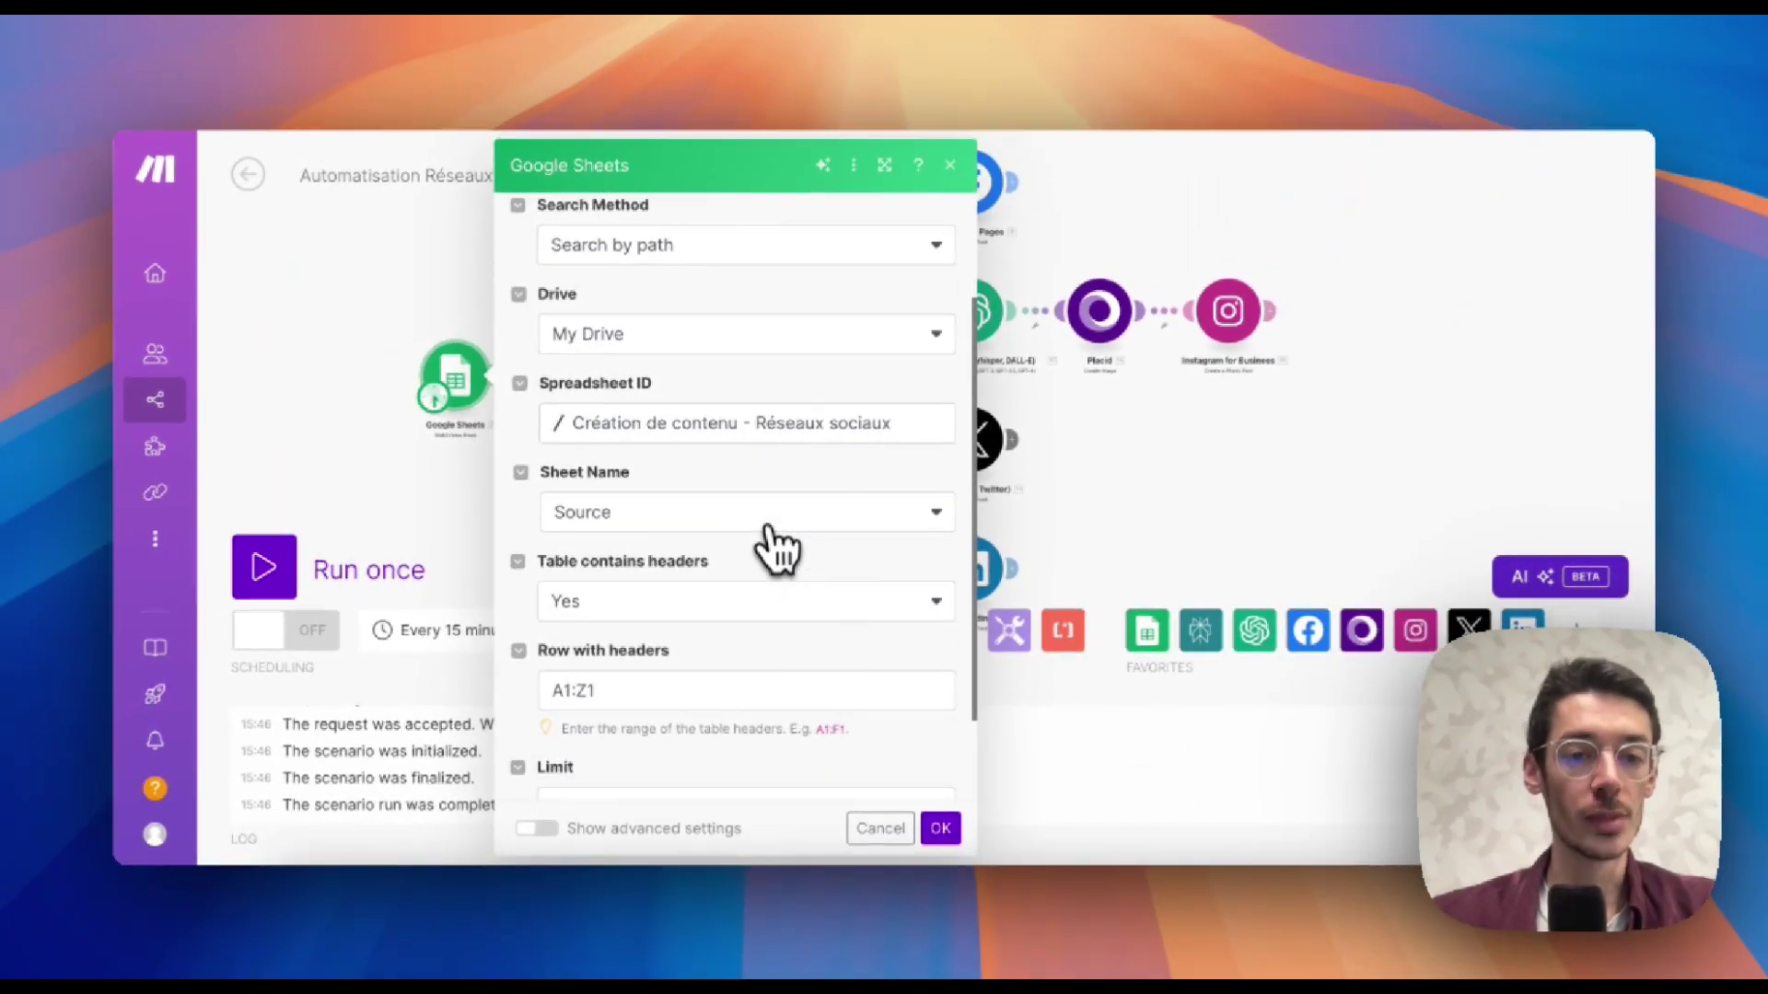
pyautogui.scroll(-2, 784, 458)
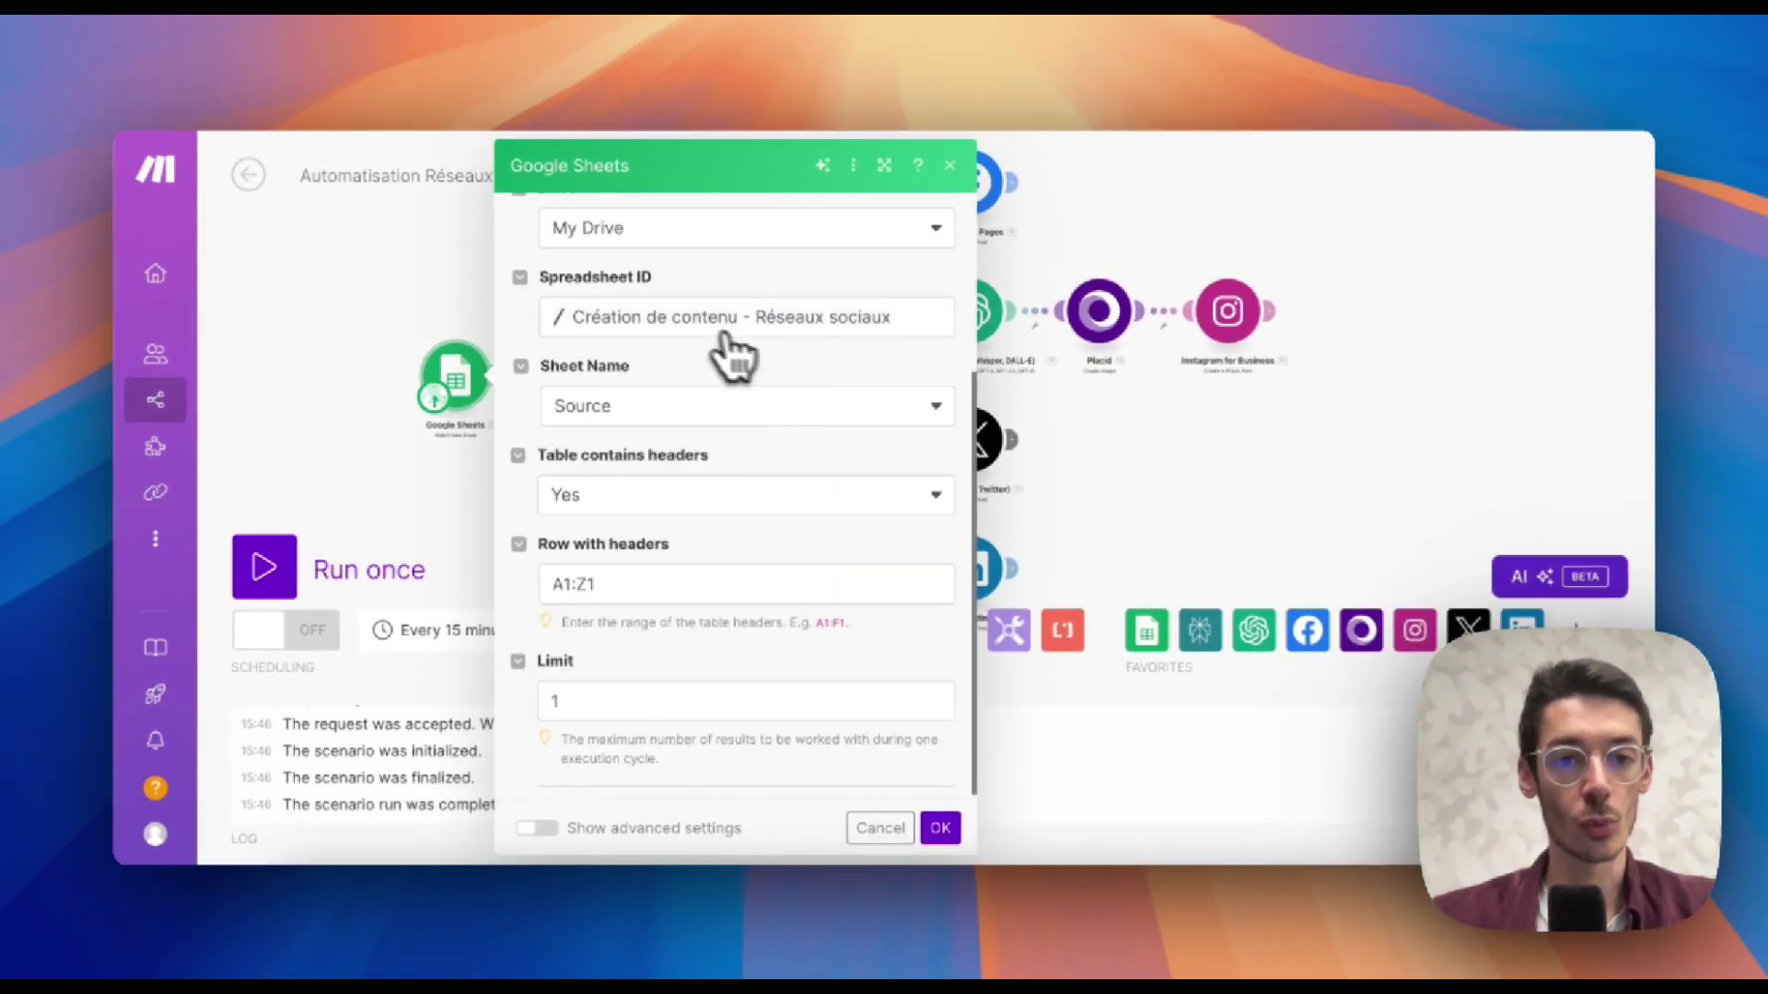
pyautogui.click(939, 827)
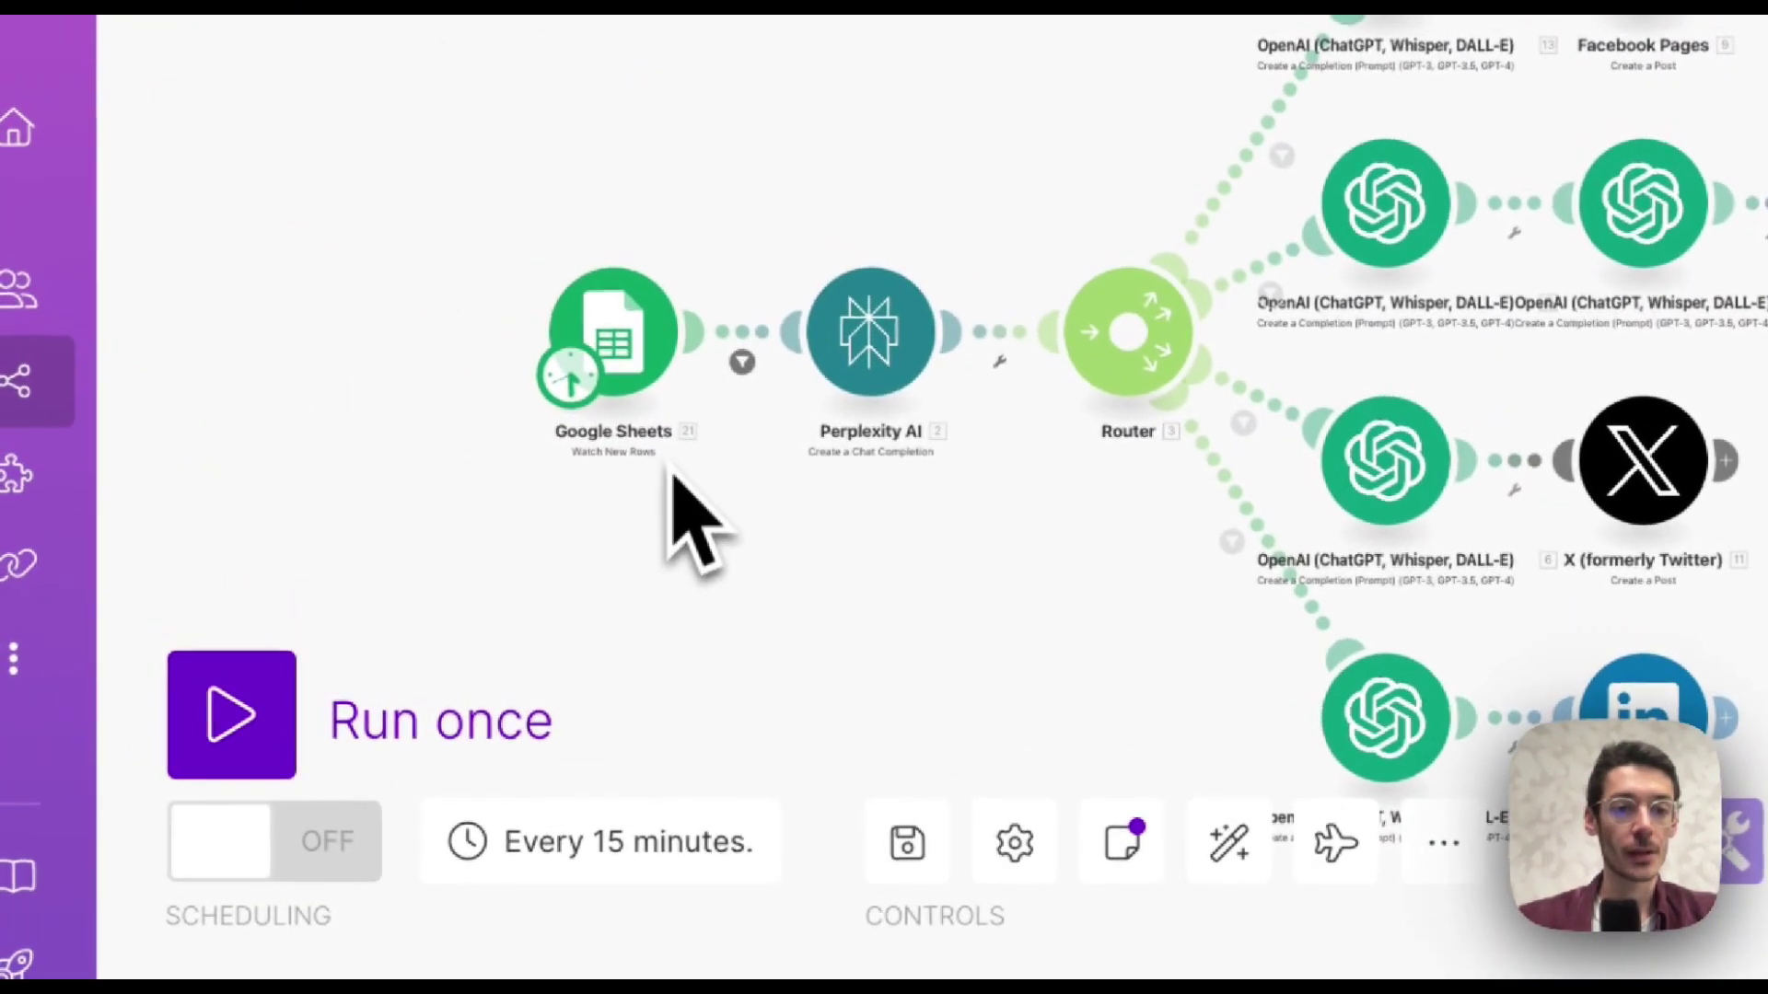
# Open the Perplexity AI module's settings and inspect the available models, keeping llama-3-sonar-small-32k-online.
pyautogui.scroll(2, 681, 449)
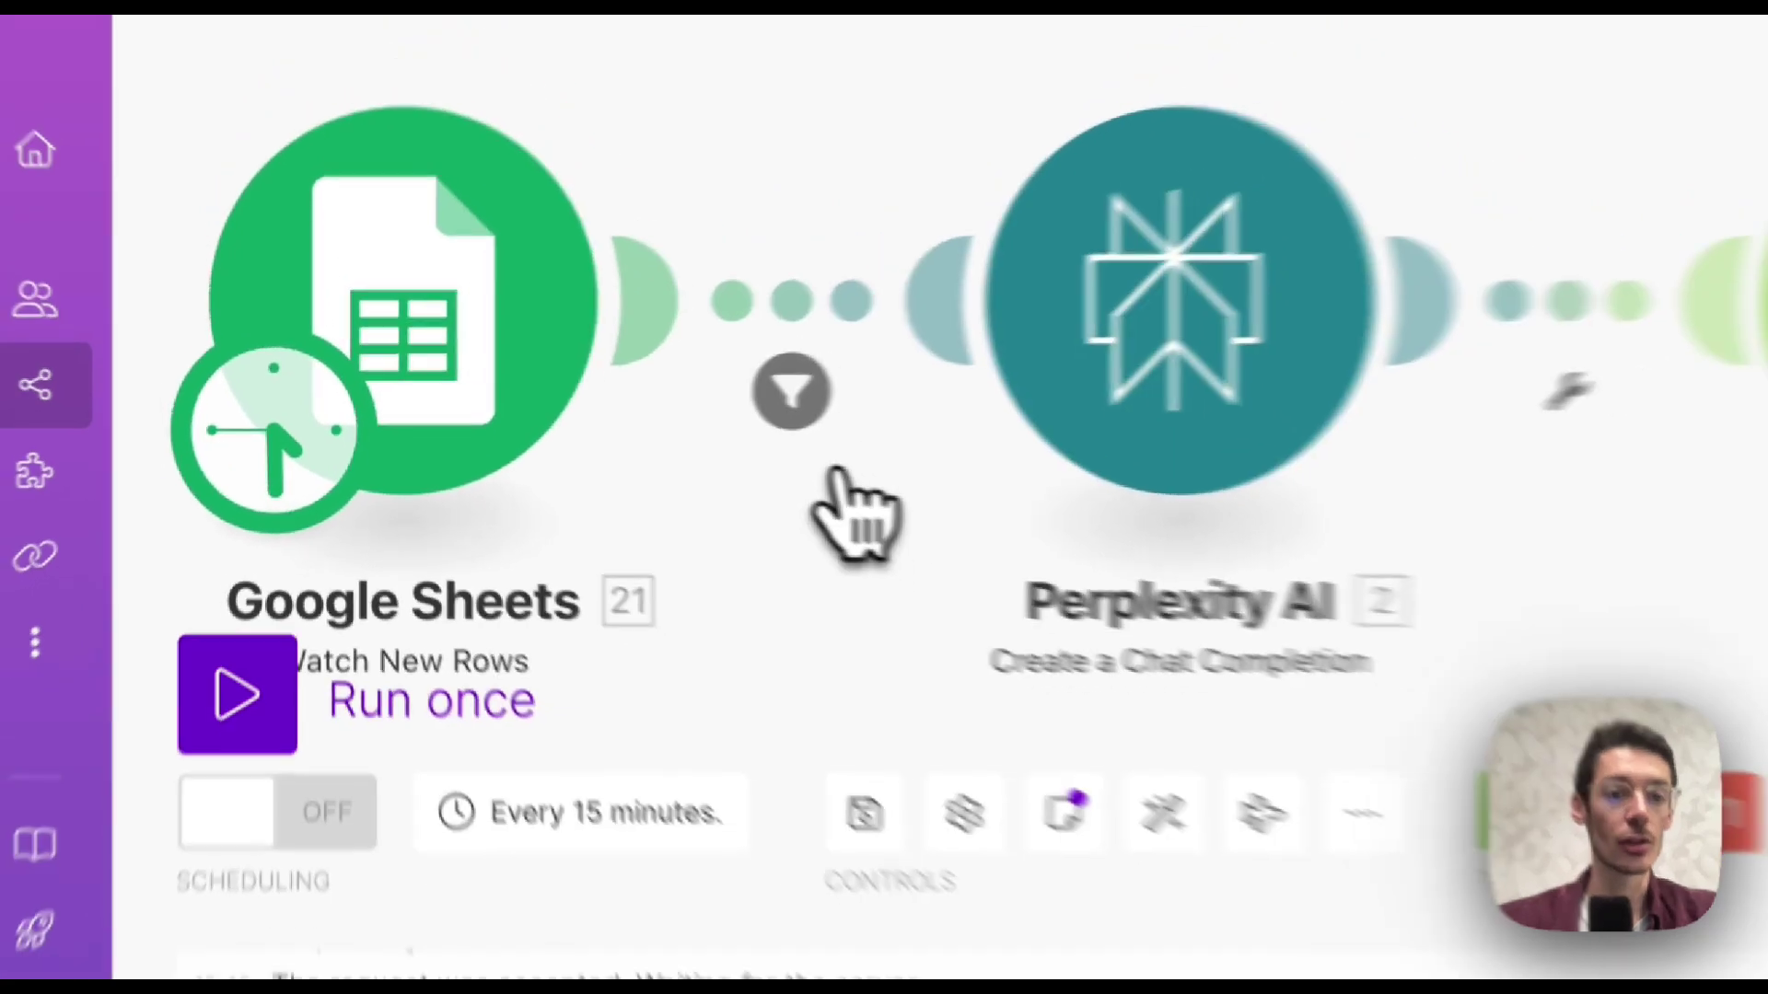
pyautogui.click(907, 210)
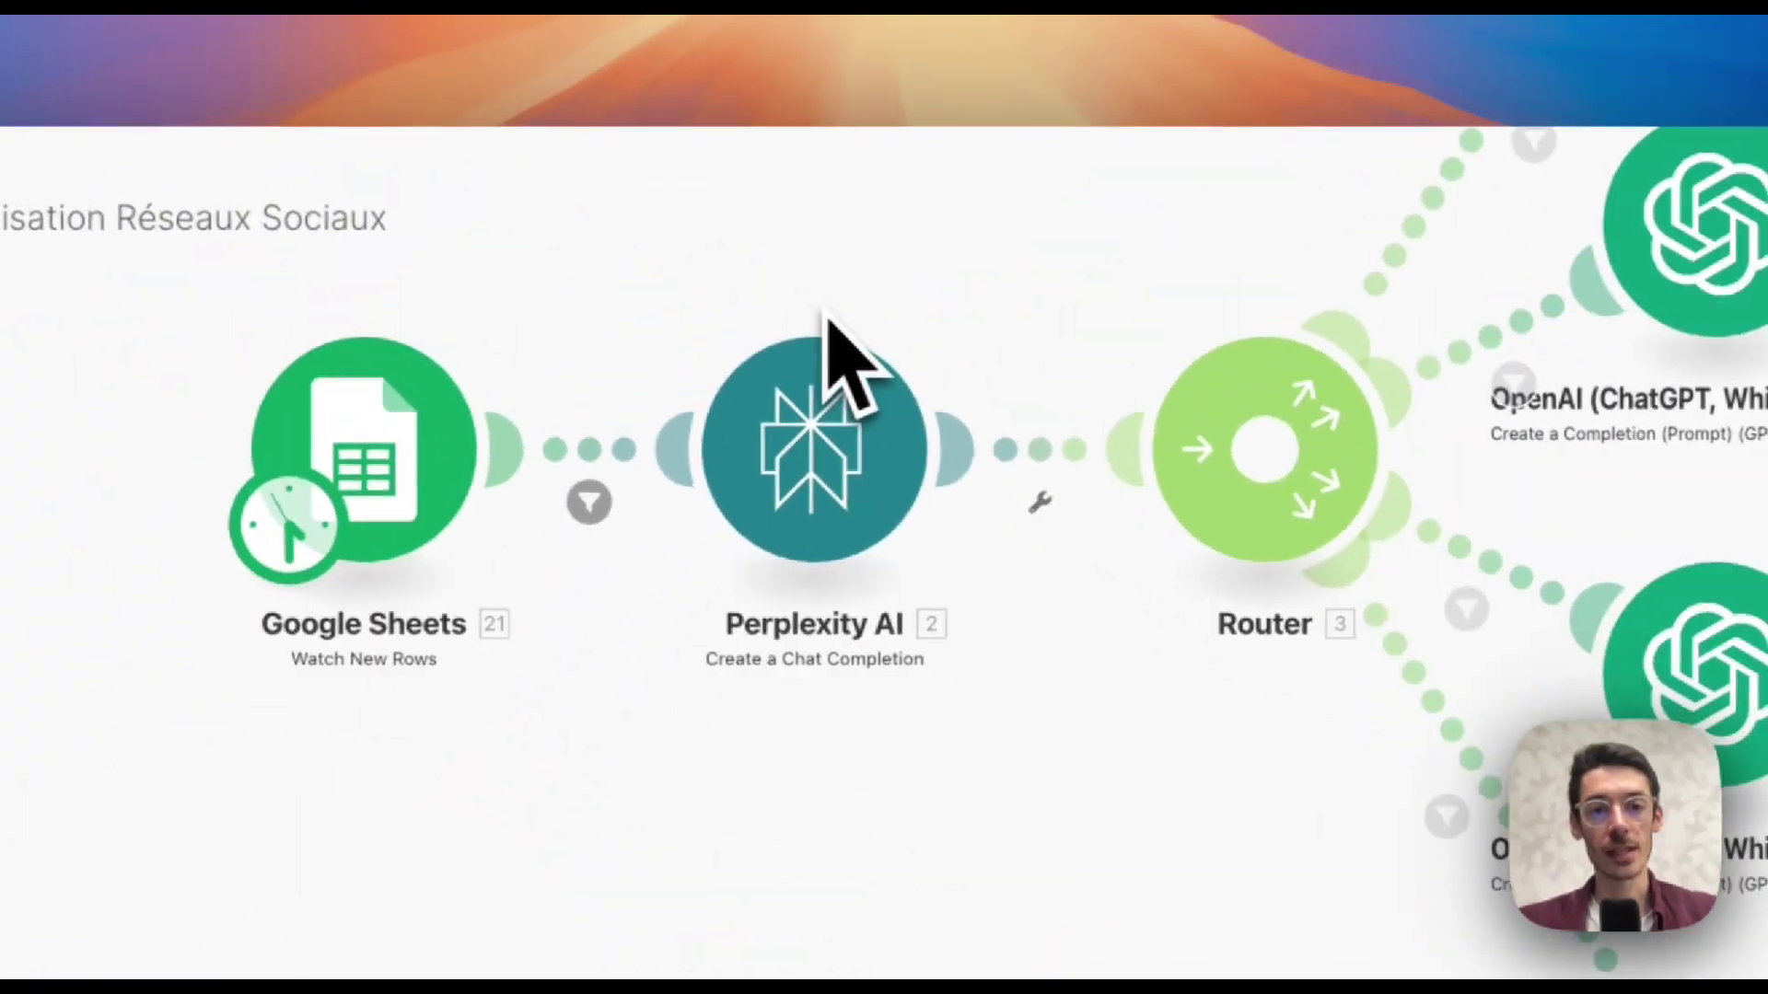
pyautogui.moveTo(856, 318); pyautogui.dragTo(833, 434)
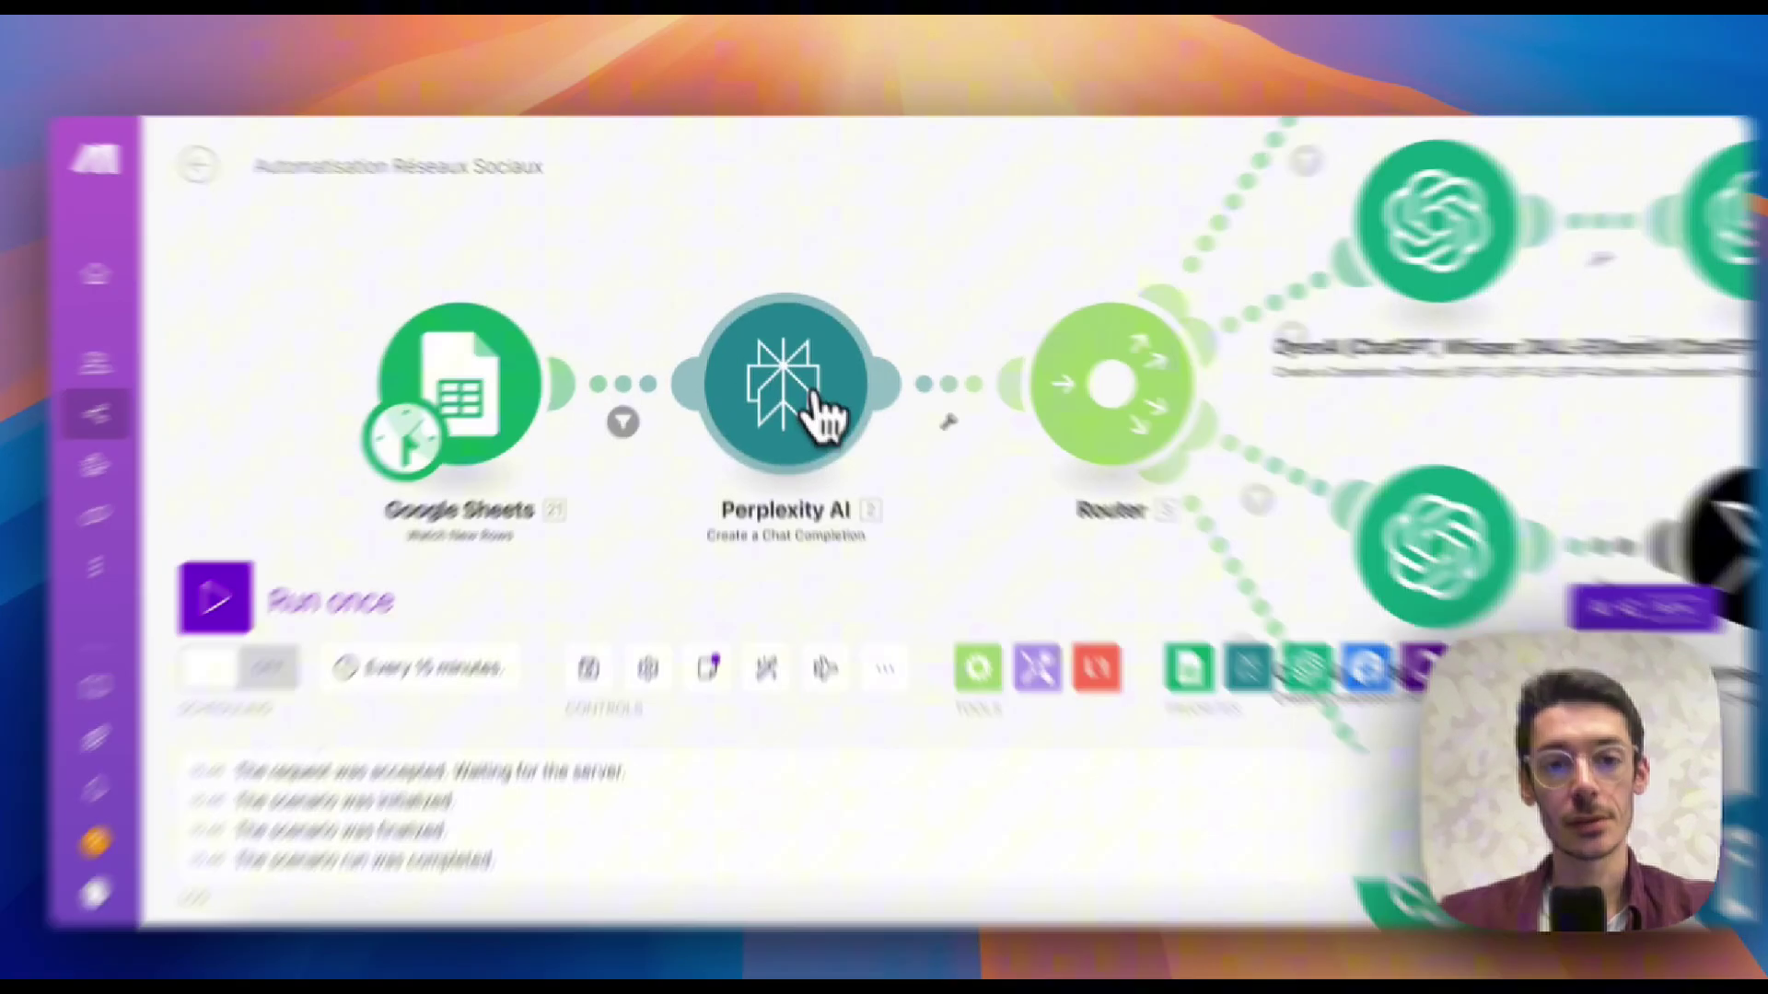
pyautogui.click(807, 394)
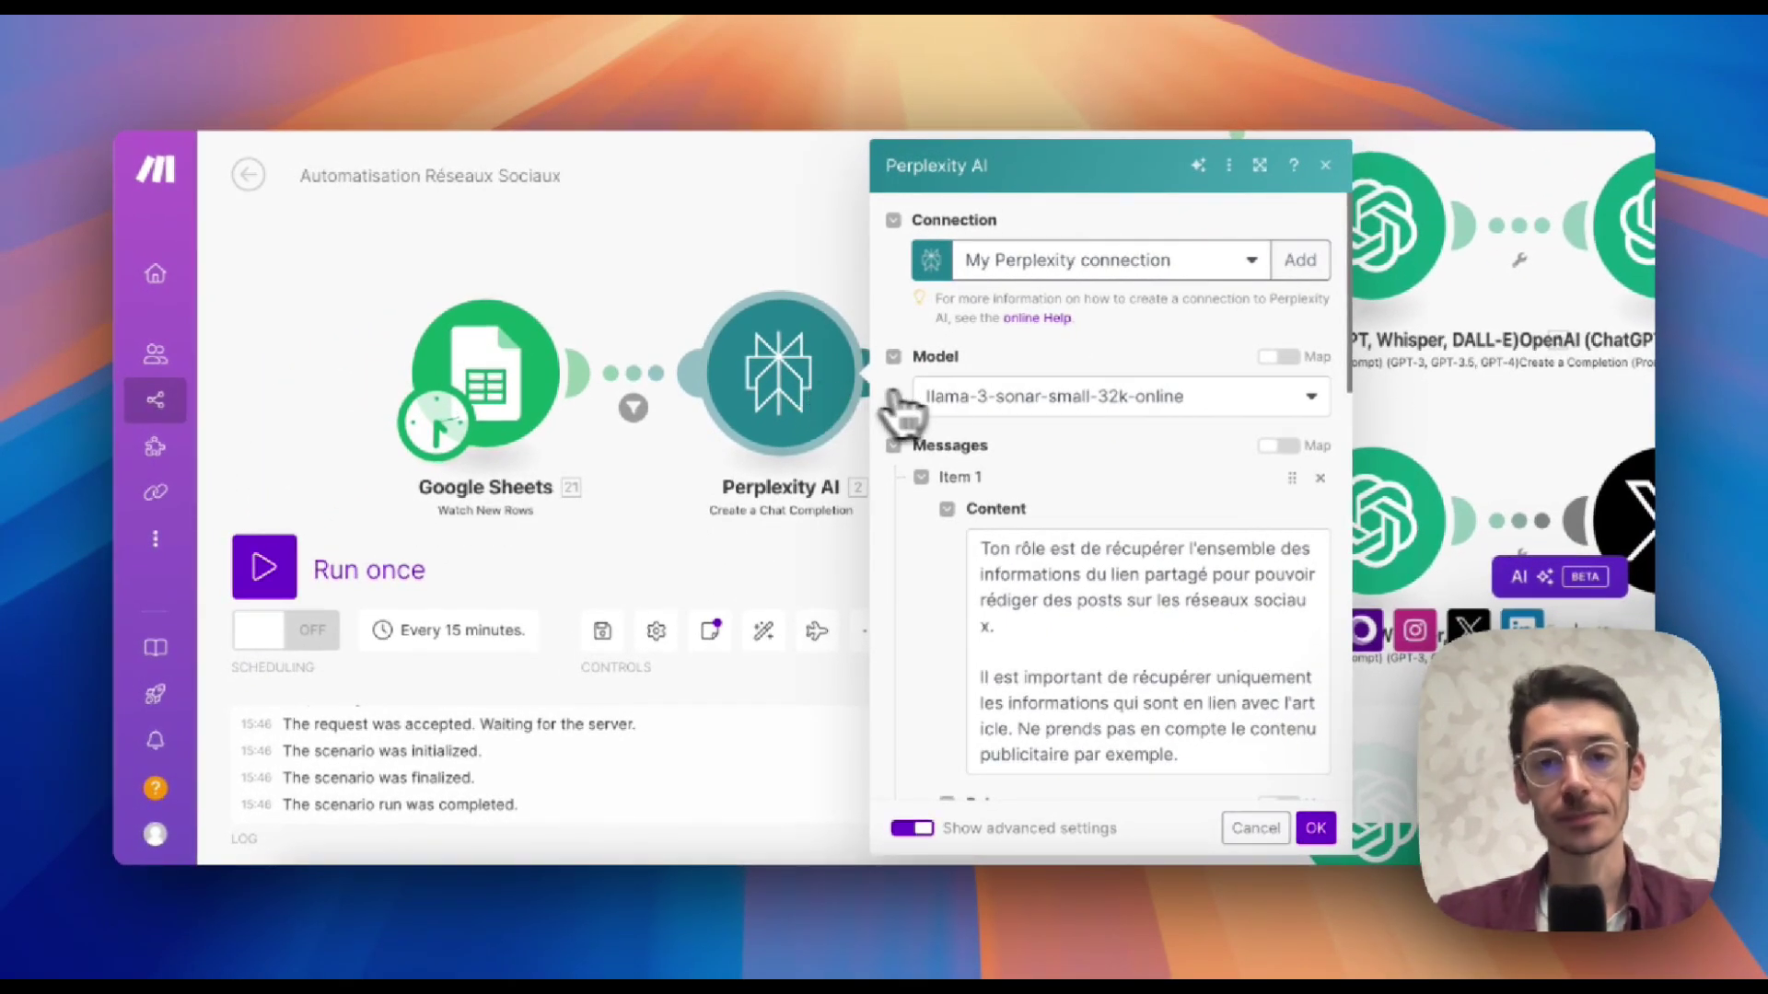
pyautogui.click(1008, 419)
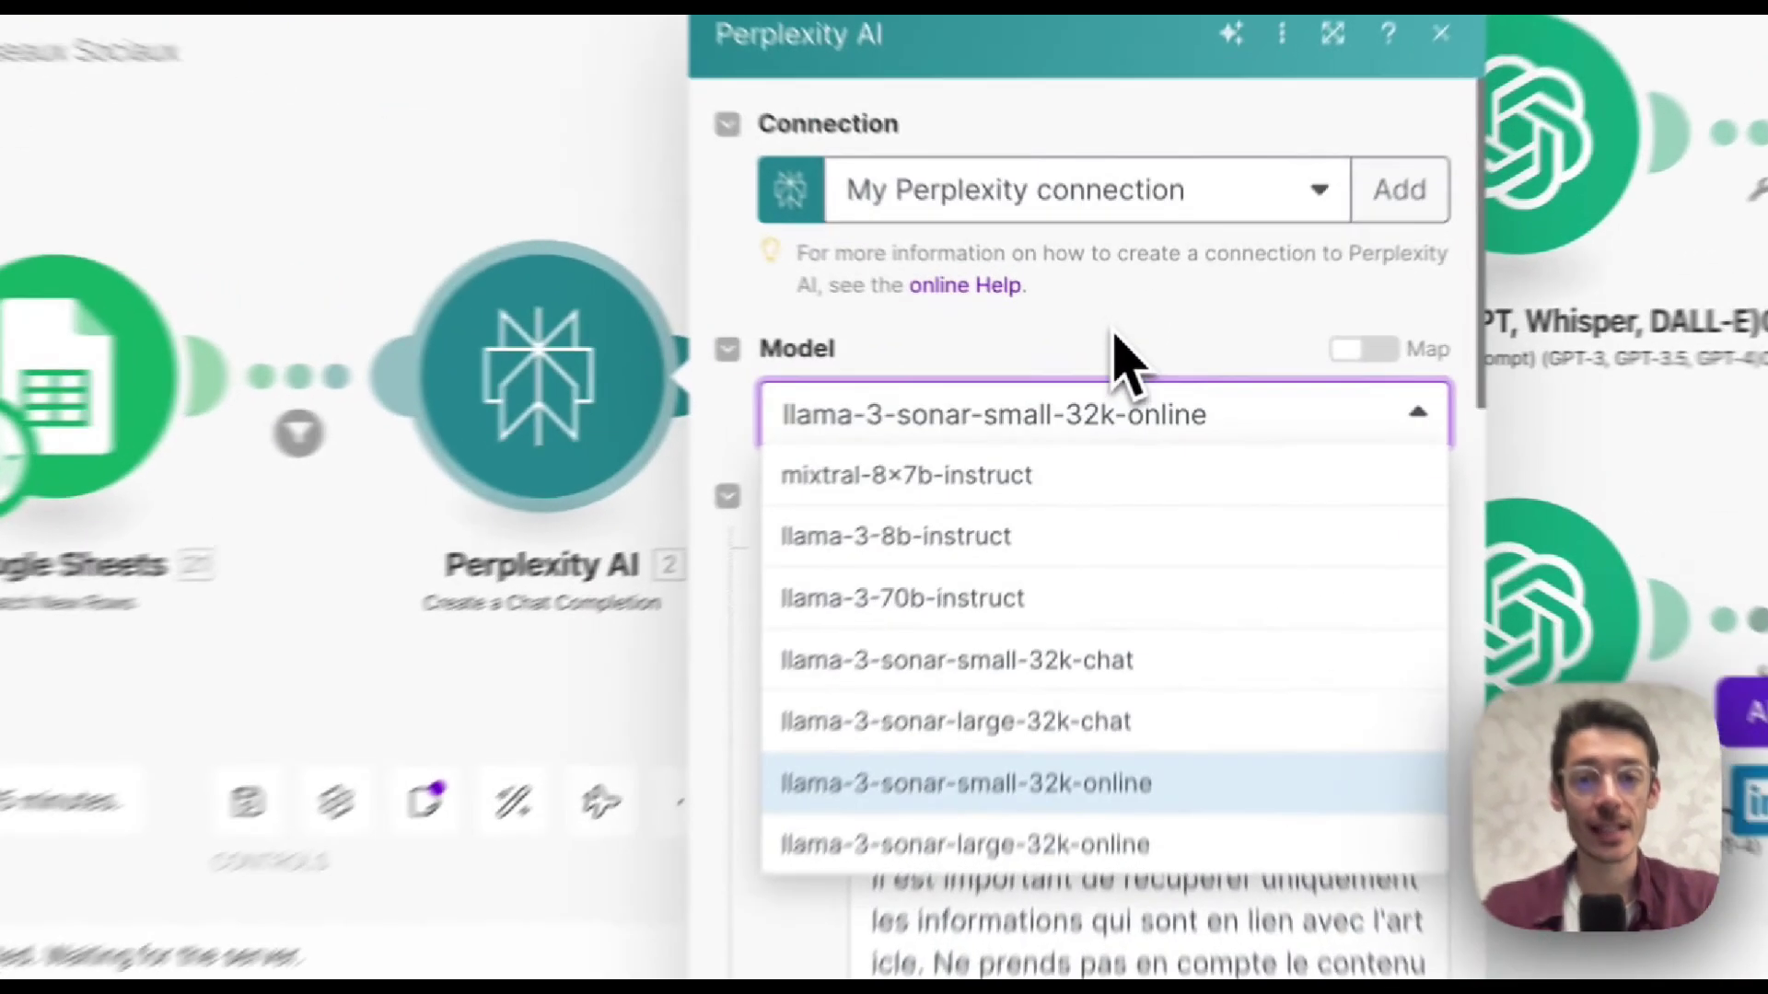
pyautogui.click(1125, 346)
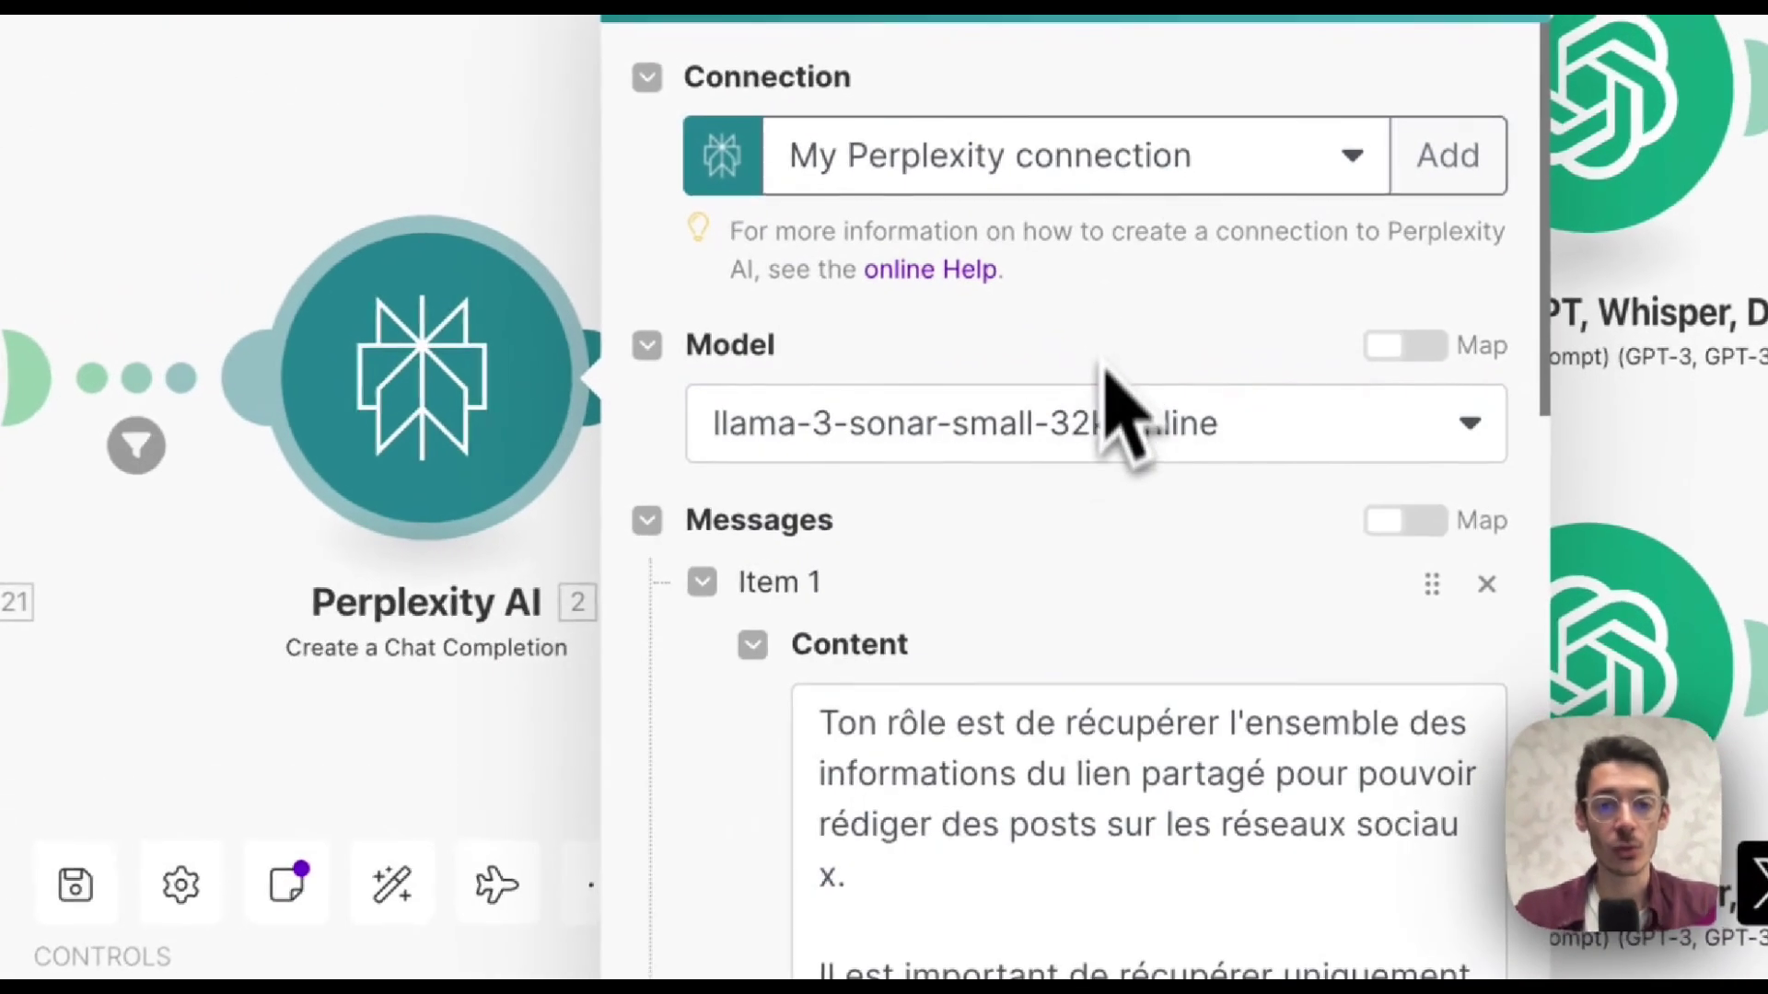
# Read the System and User message prompts in the Perplexity AI module, including the mapped source and comment fields.
pyautogui.scroll(-3, 1076, 635)
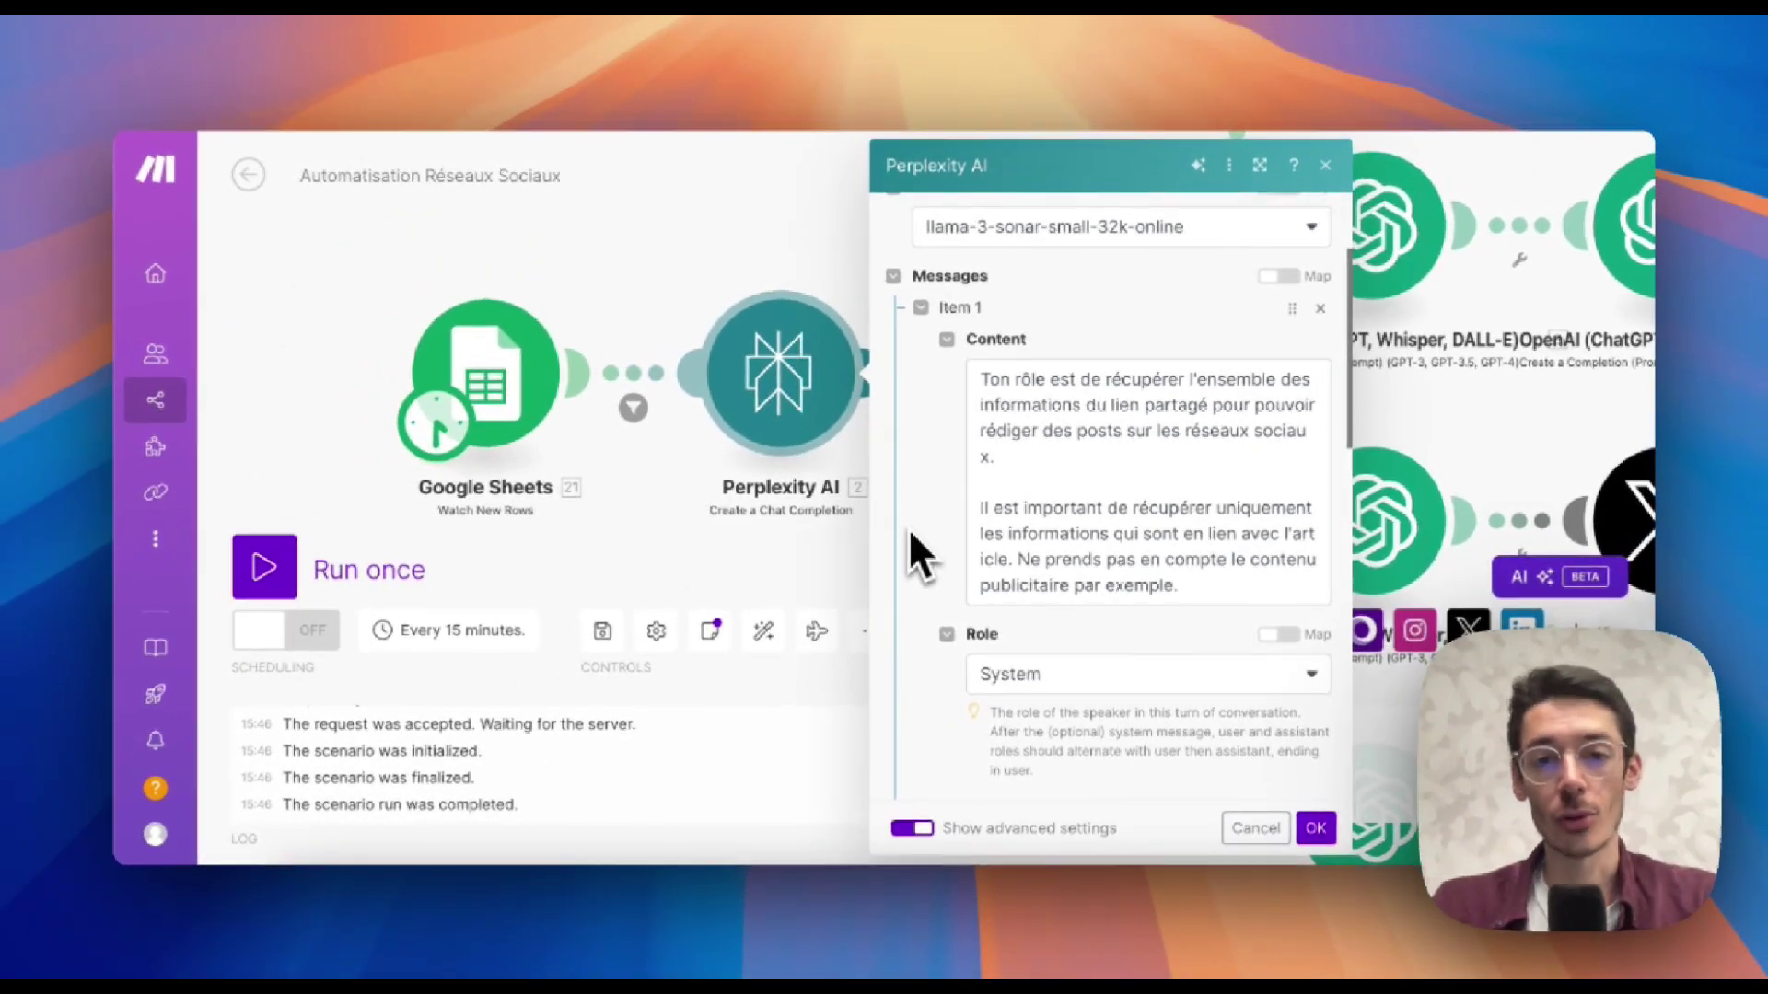
pyautogui.scroll(-1, 852, 569)
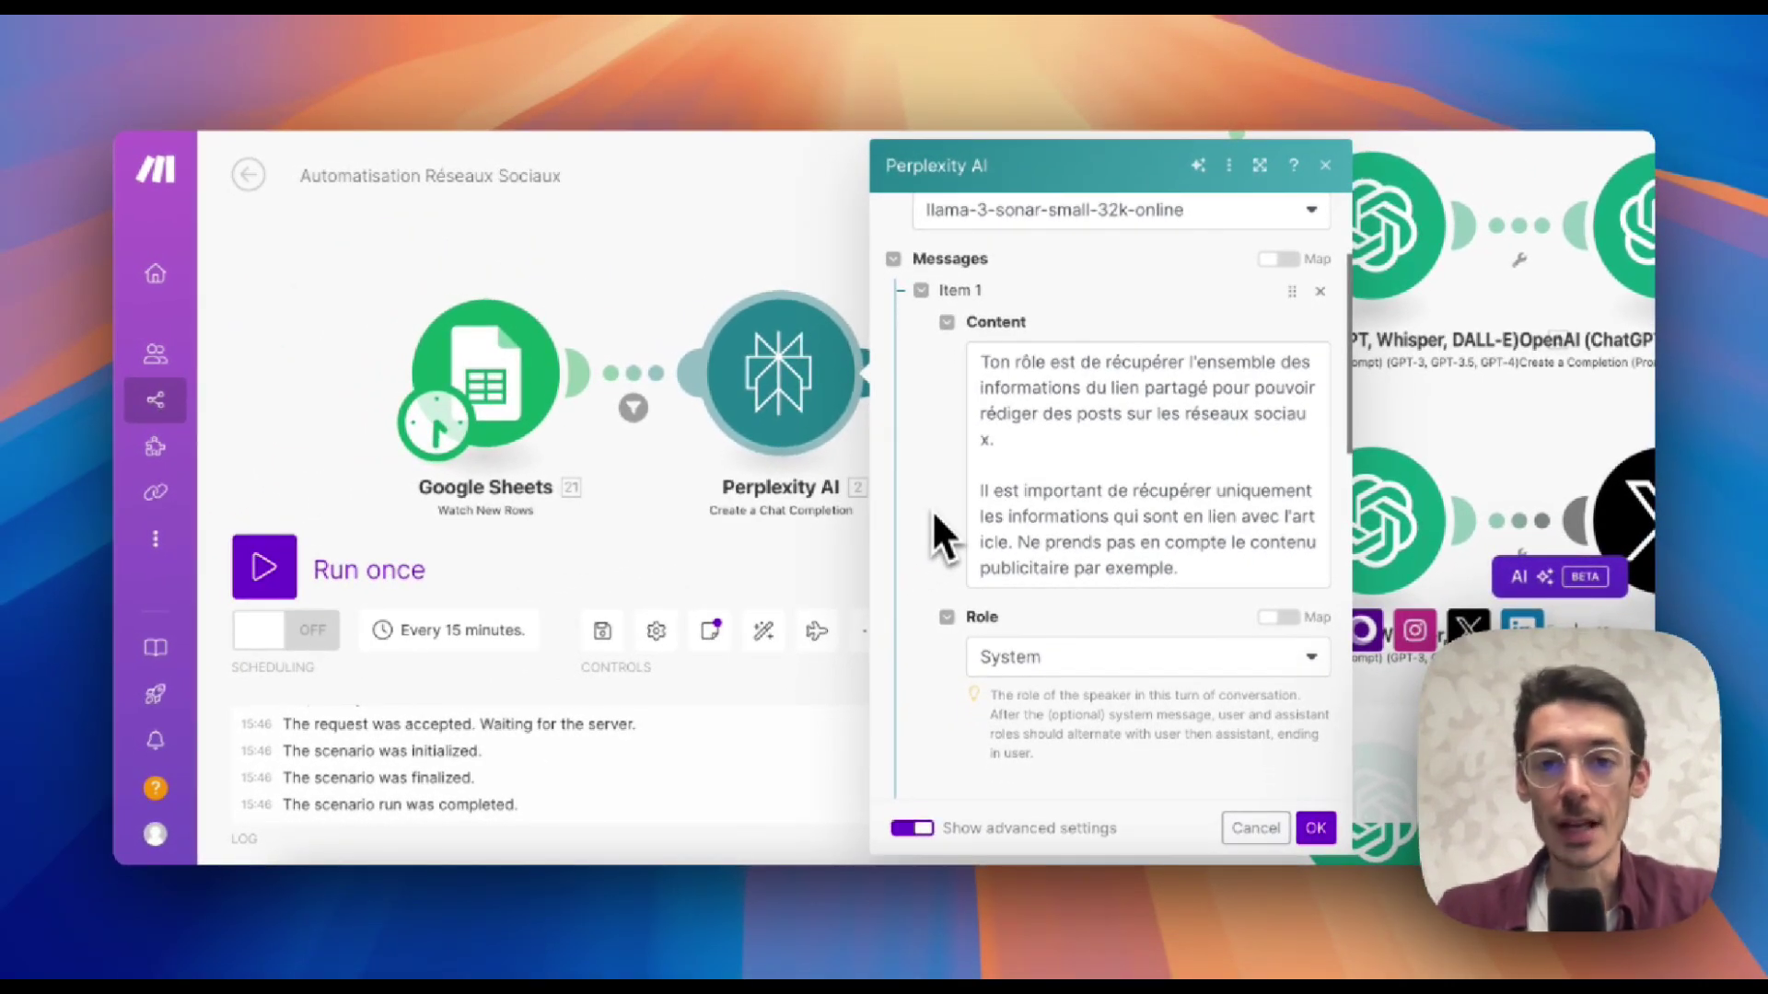
pyautogui.scroll(-1, 931, 510)
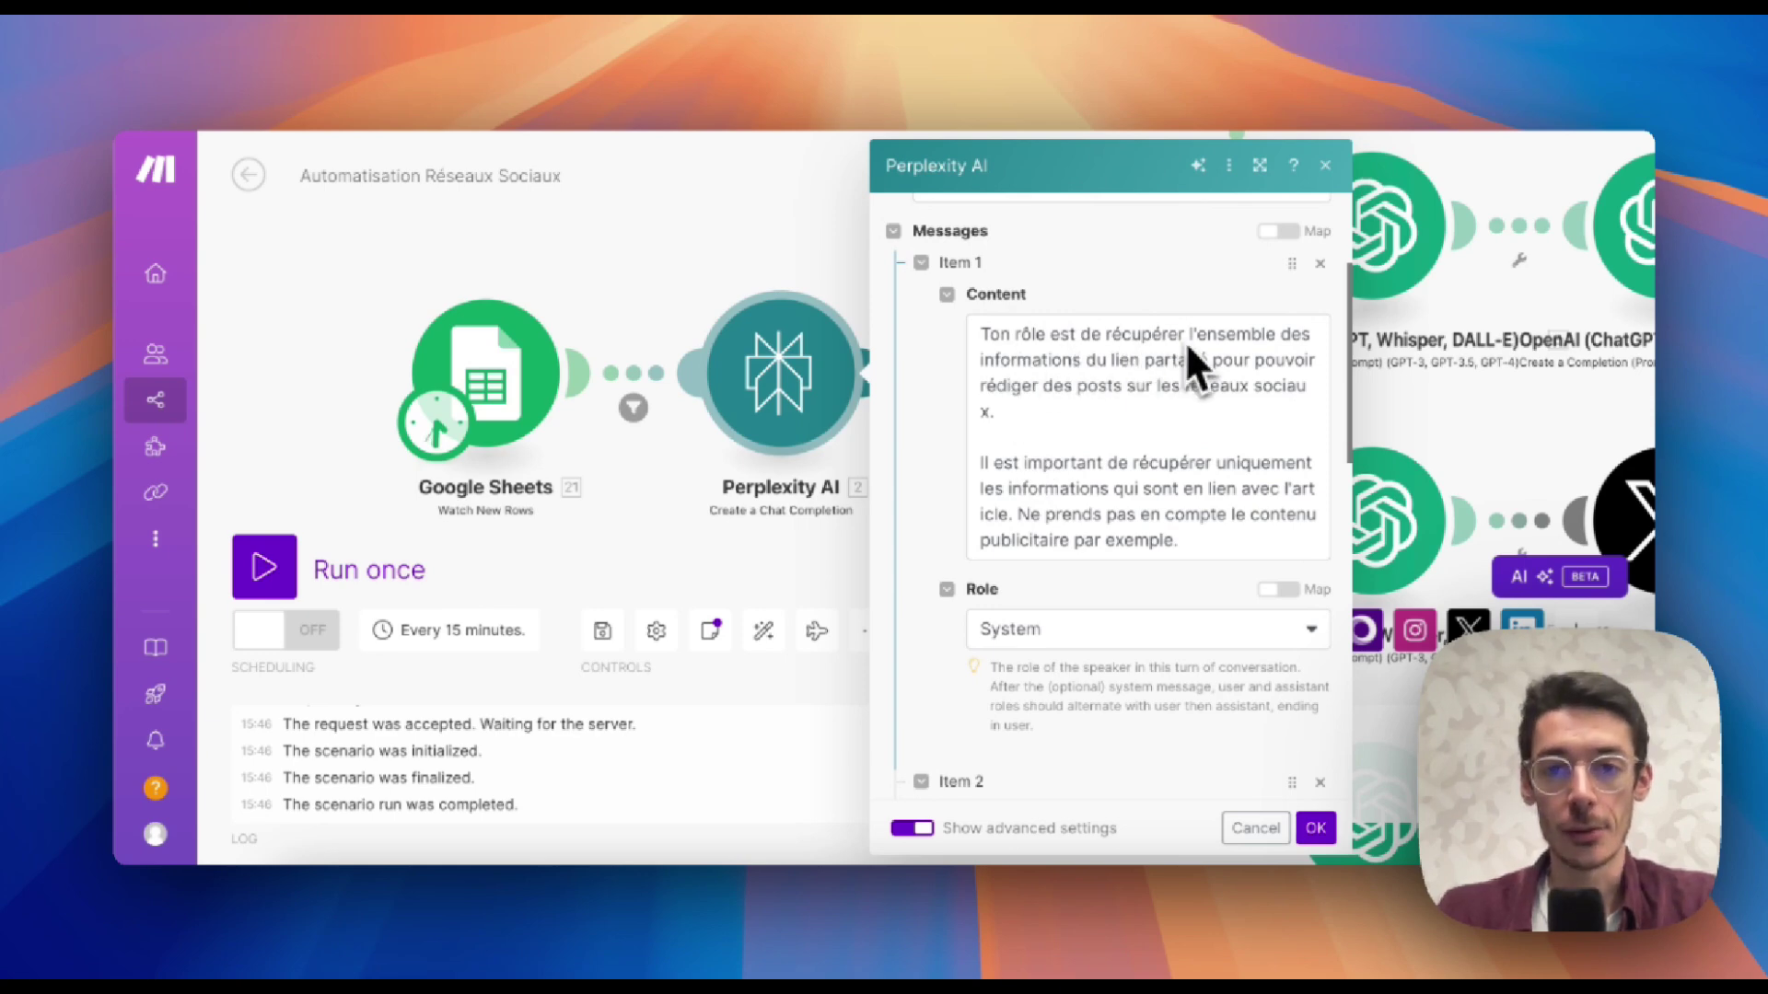
pyautogui.scroll(-5, 1152, 361)
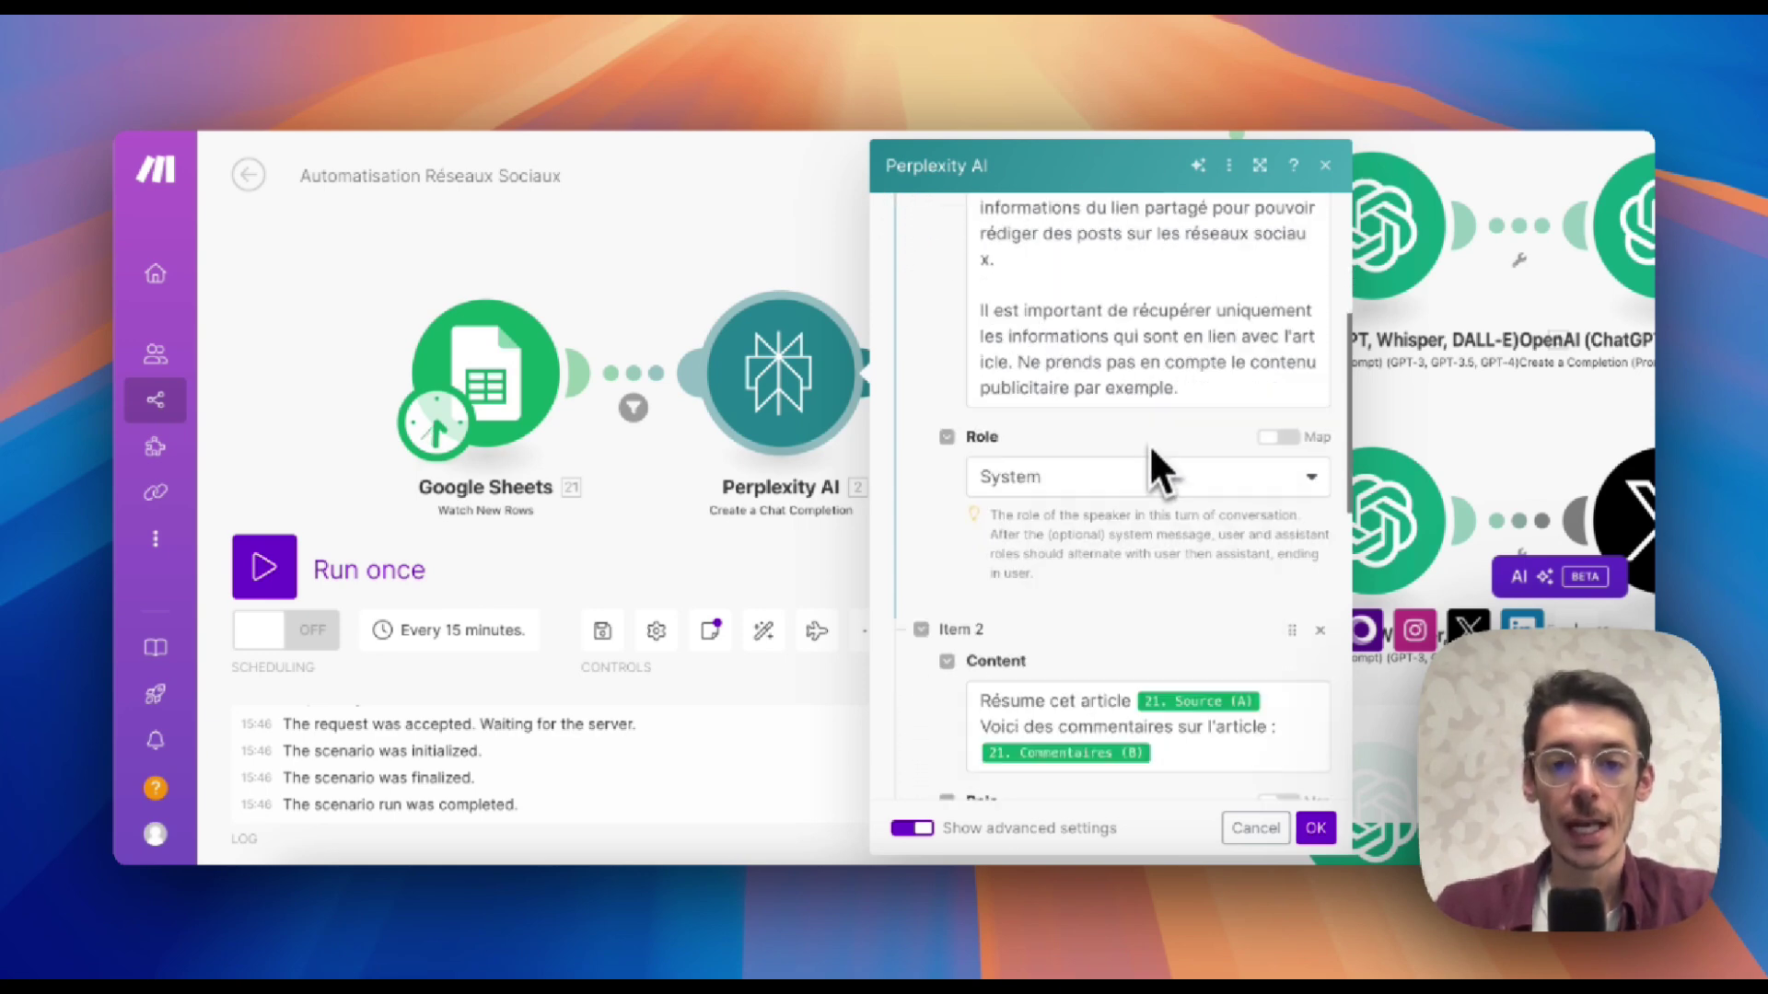
pyautogui.scroll(-4, 1147, 449)
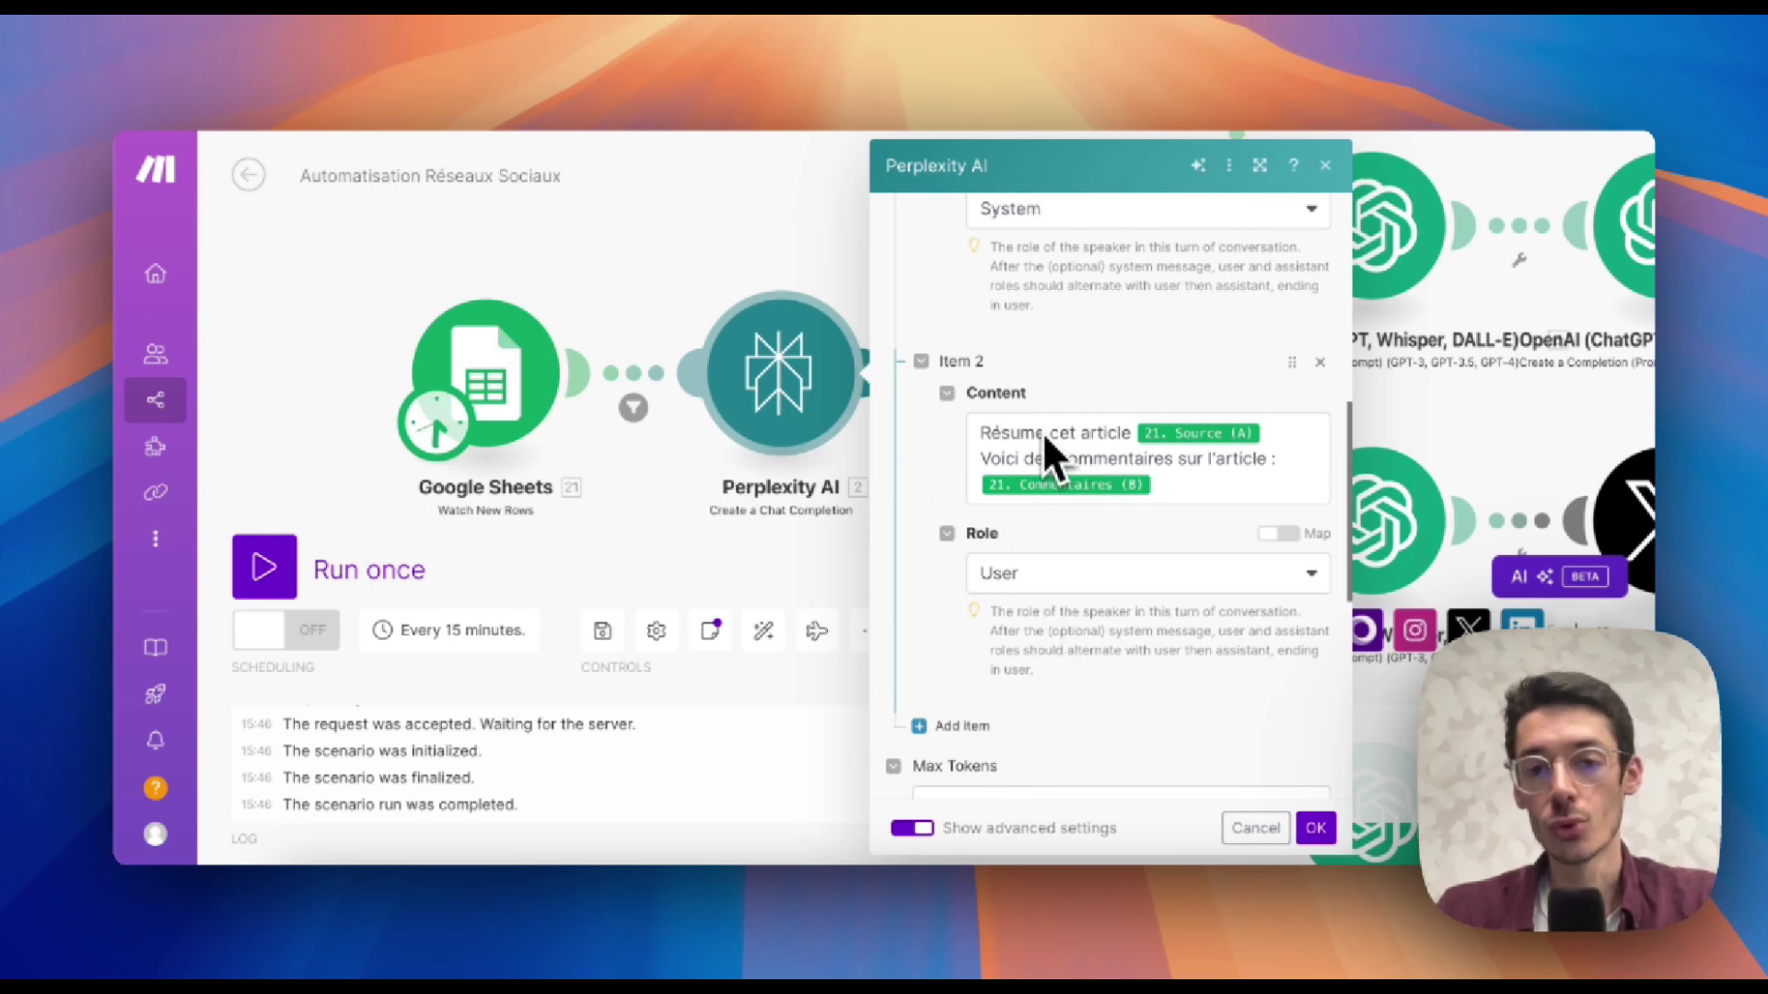
pyautogui.scroll(5, 1074, 355)
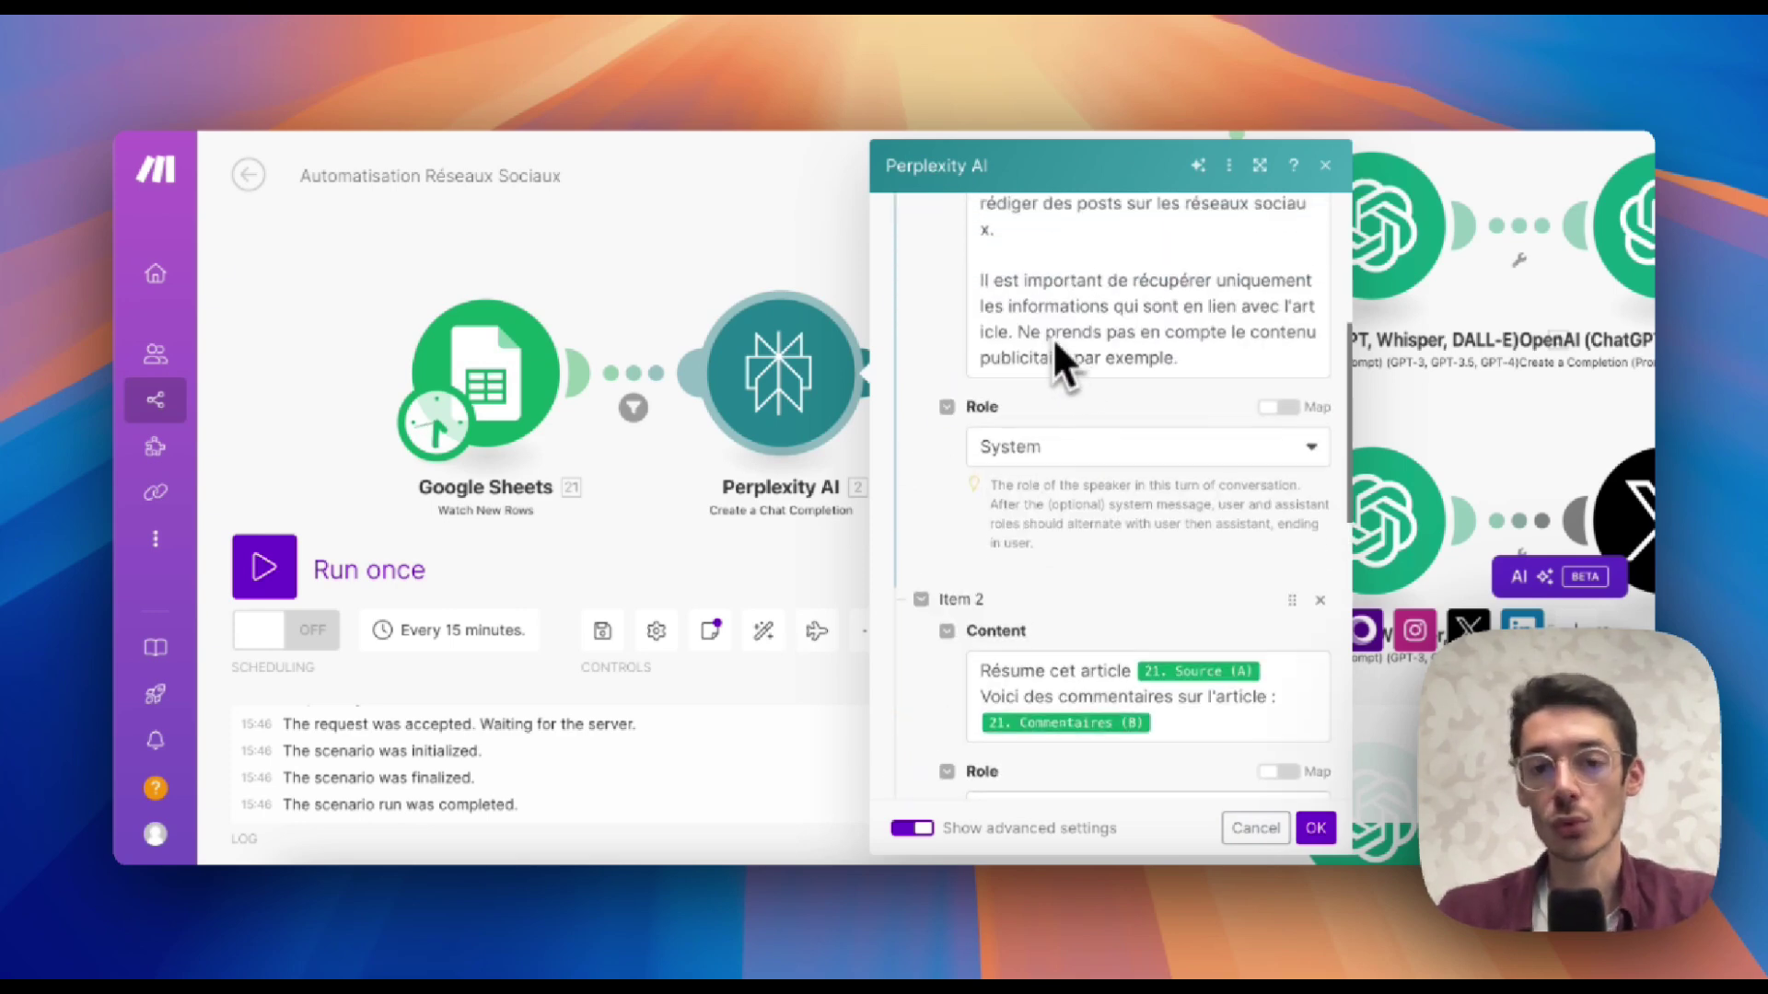
# Review the User message's Source (A) and Commentaires (B) mappings in the Perplexity AI module and confirm its settings.
pyautogui.scroll(-4, 1053, 335)
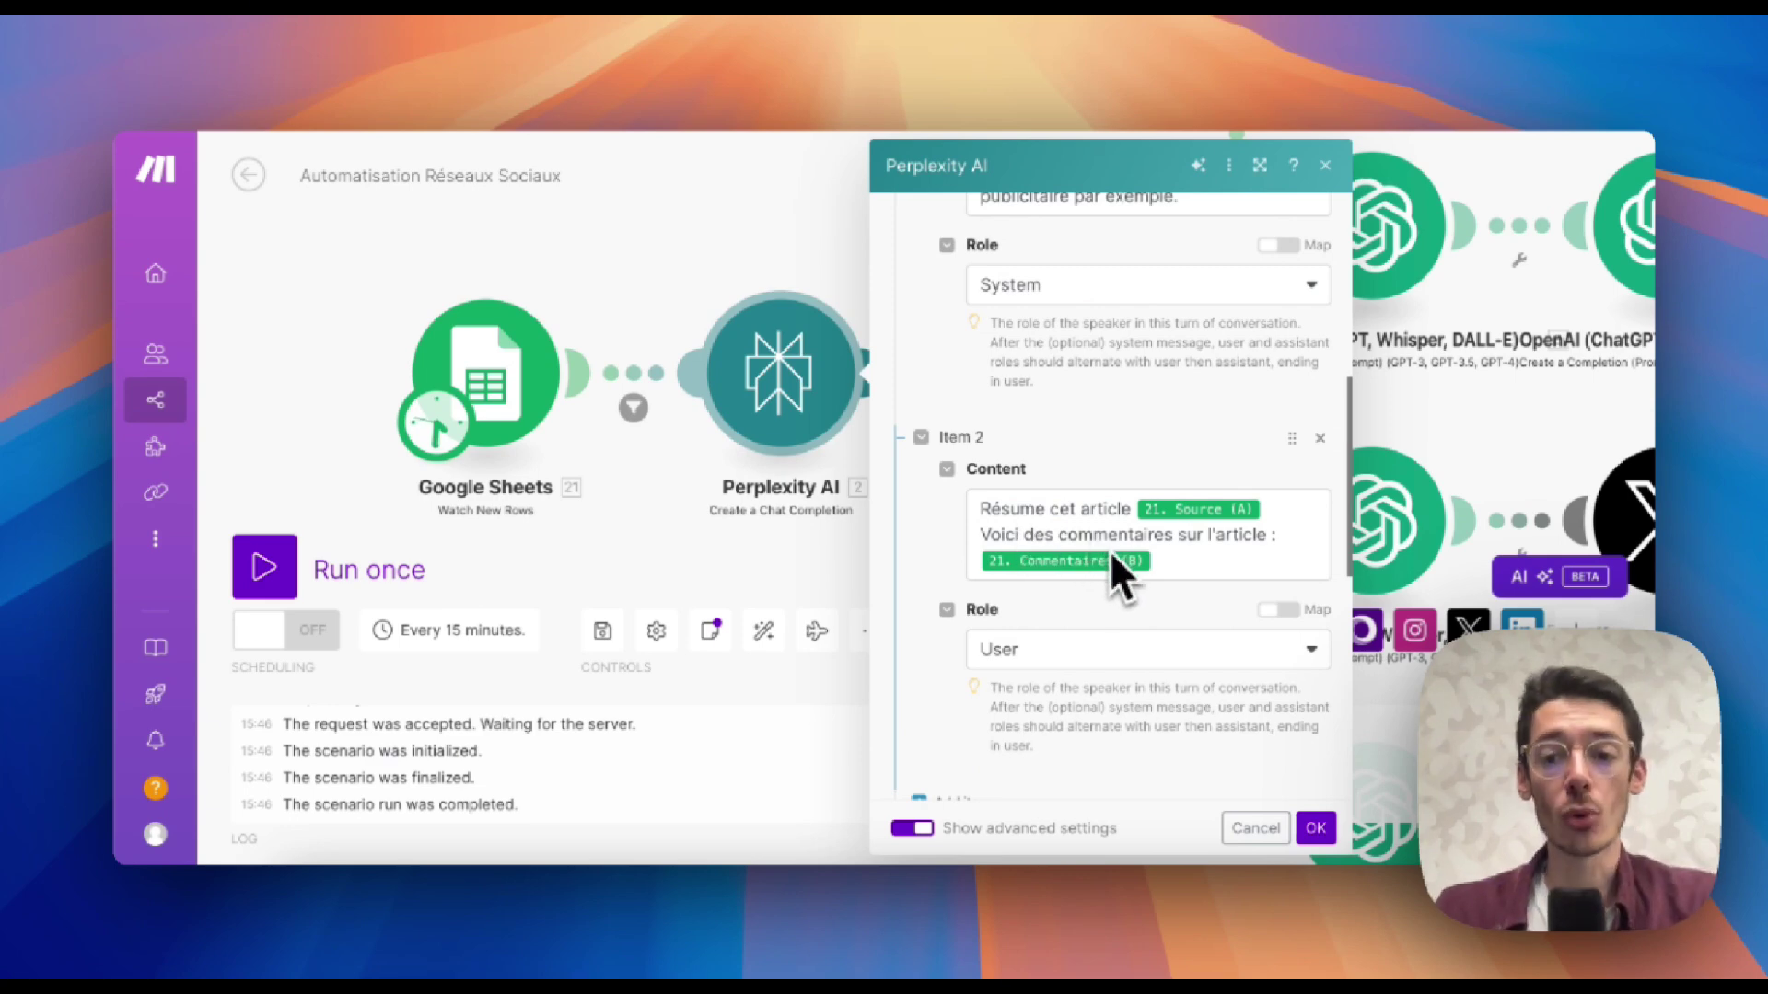
pyautogui.moveTo(1117, 558)
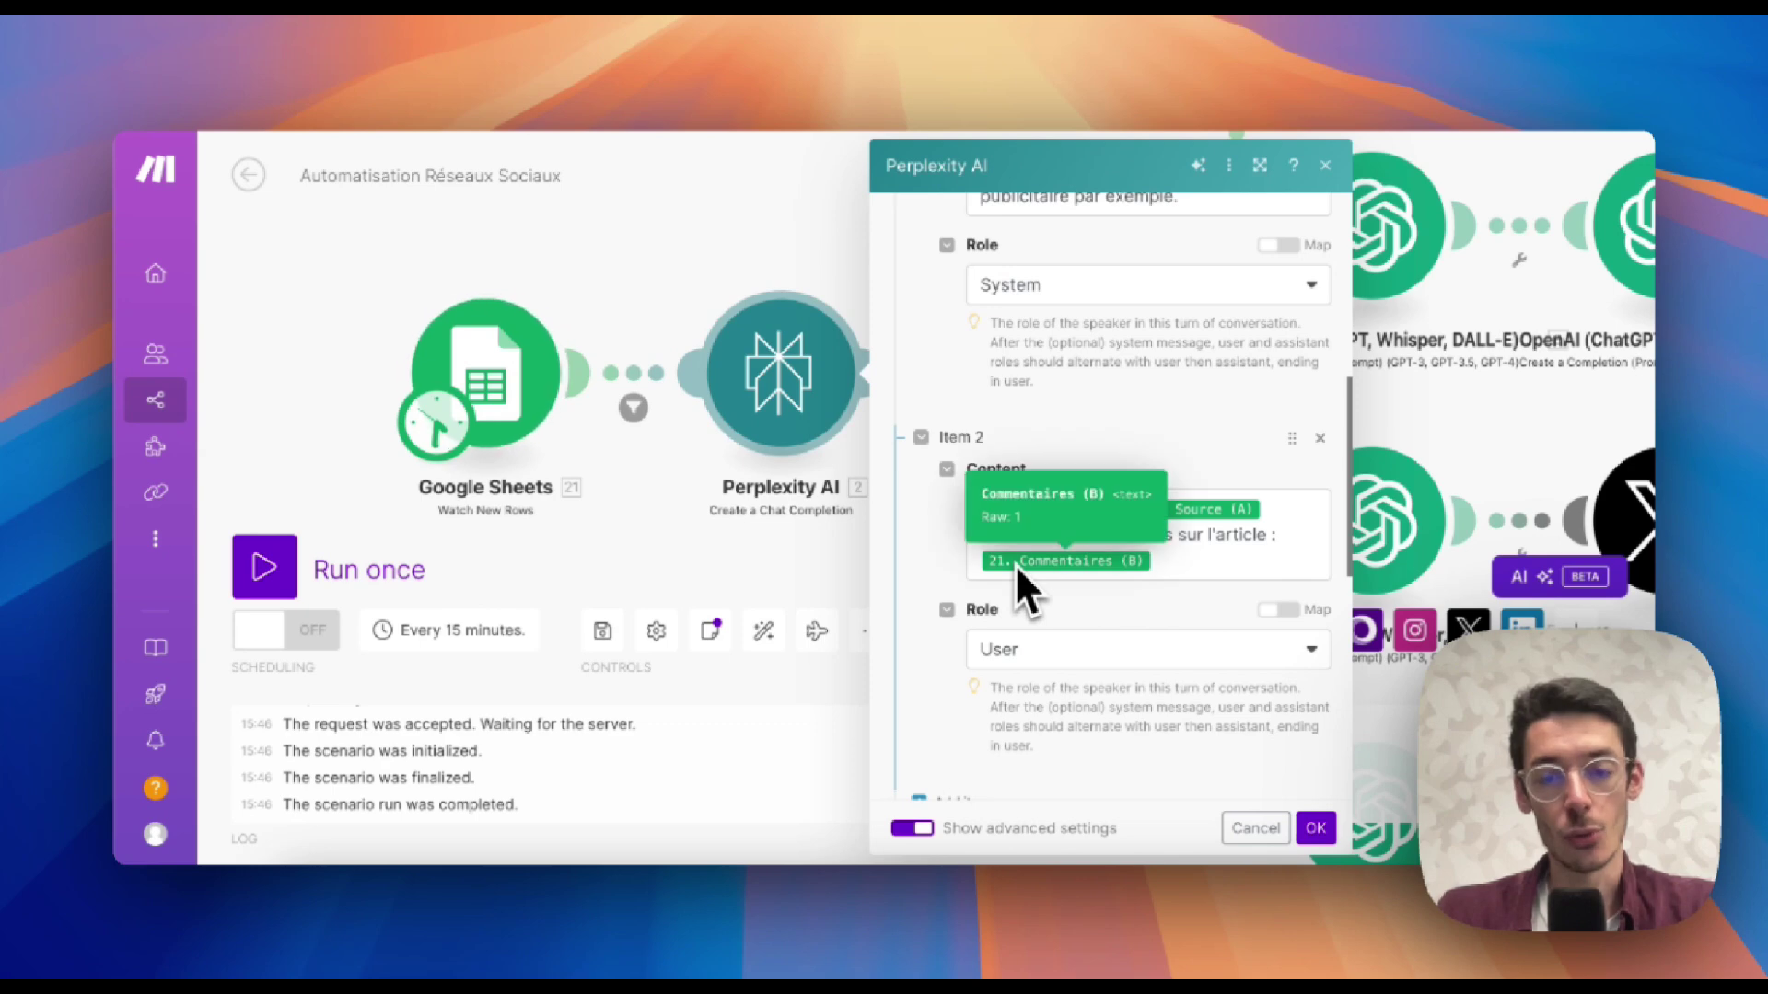
pyautogui.click(1314, 828)
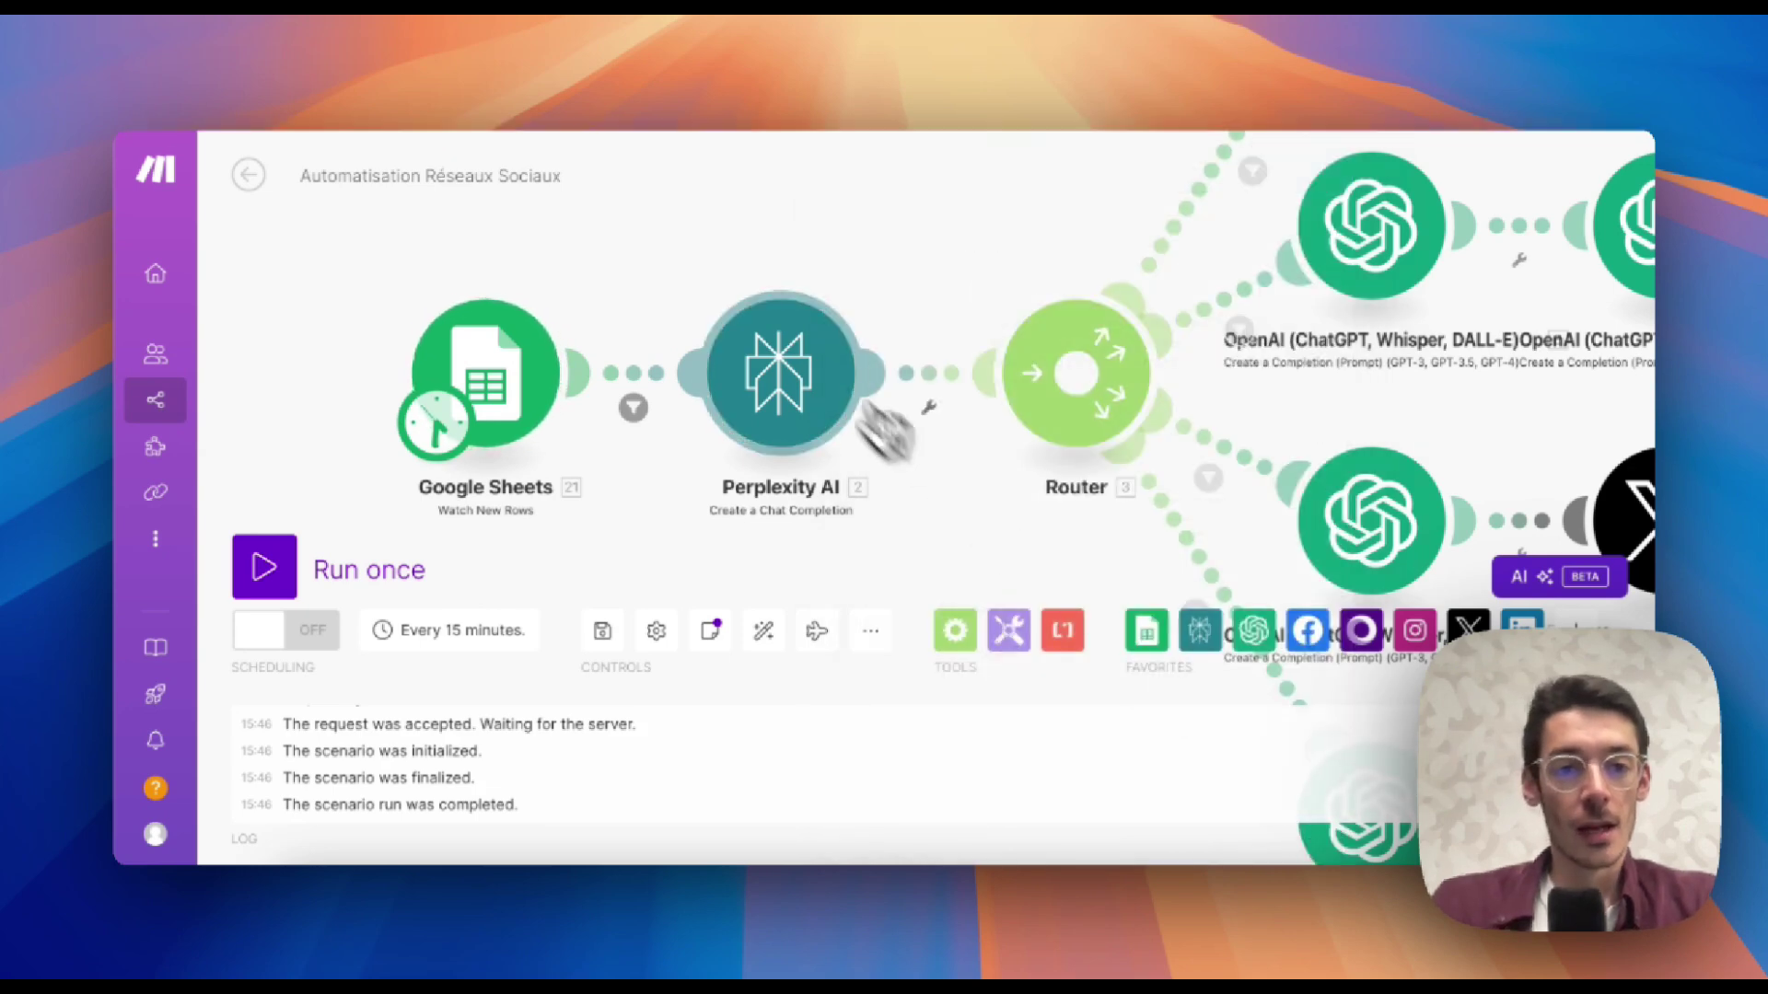
pyautogui.moveTo(681, 258); pyautogui.dragTo(663, 269)
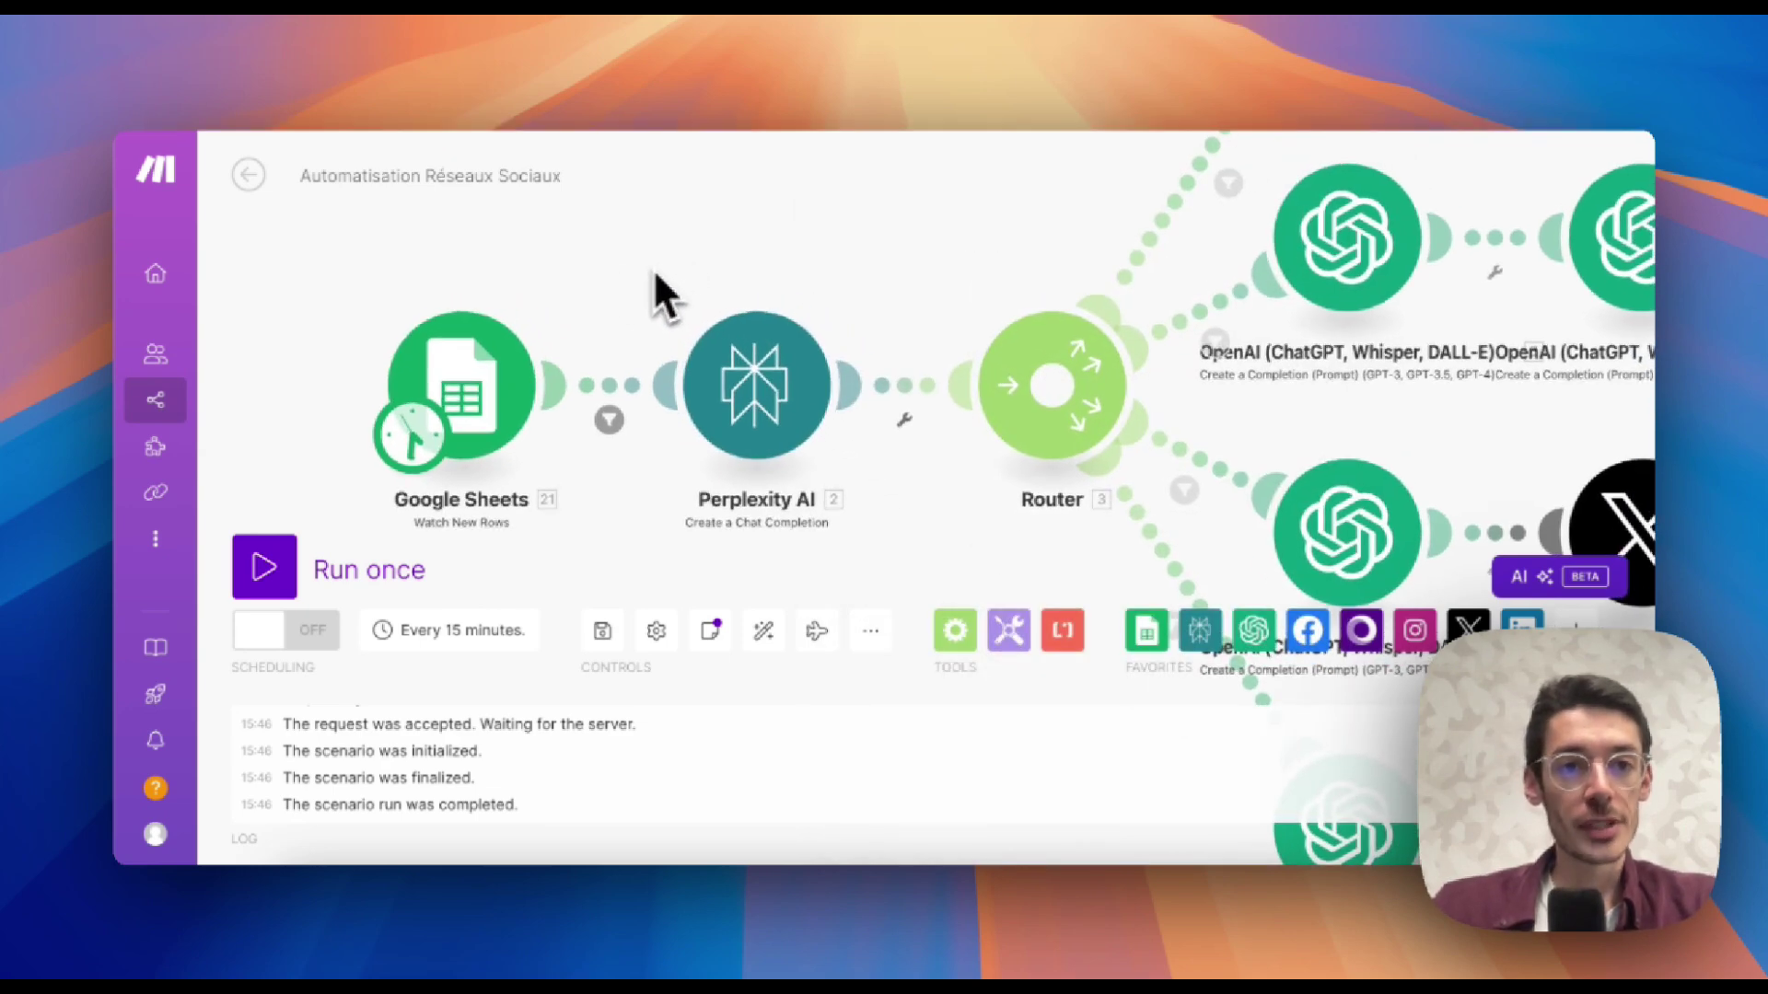
# Run only the Google Sheets trigger module and inspect the Source (A) article link in its output bundle.
pyautogui.rightClick(466, 361)
pyautogui.click(534, 413)
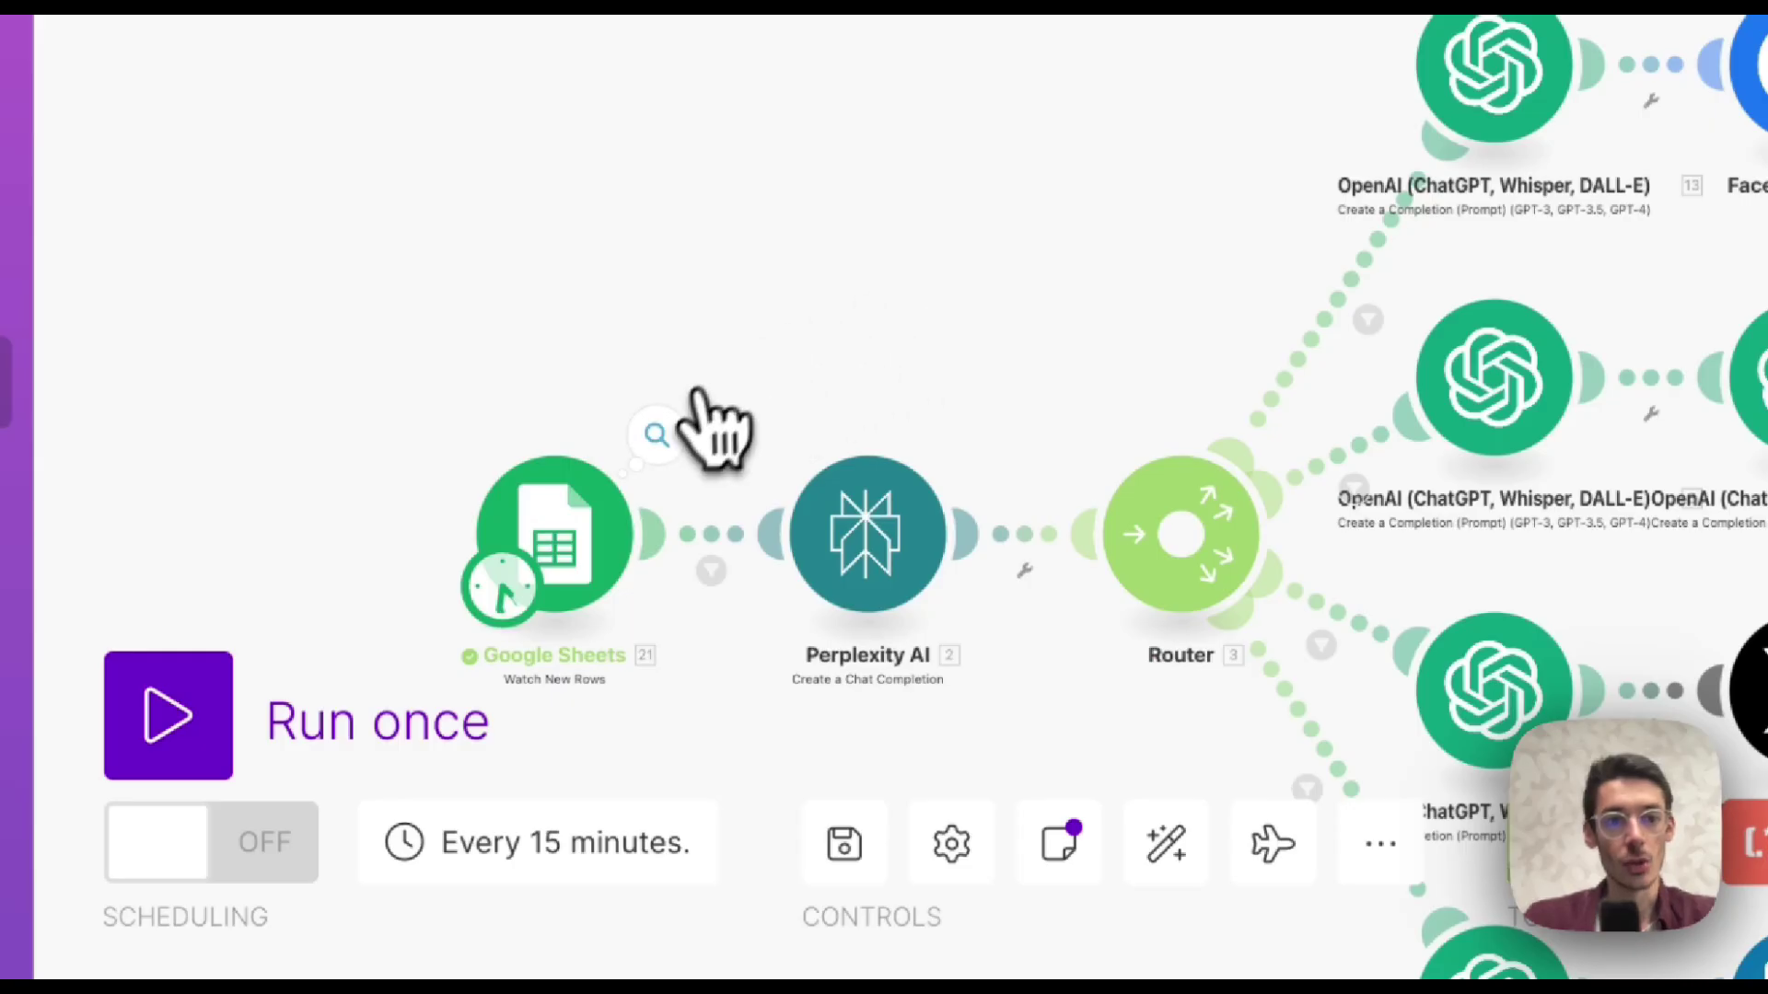
pyautogui.click(658, 433)
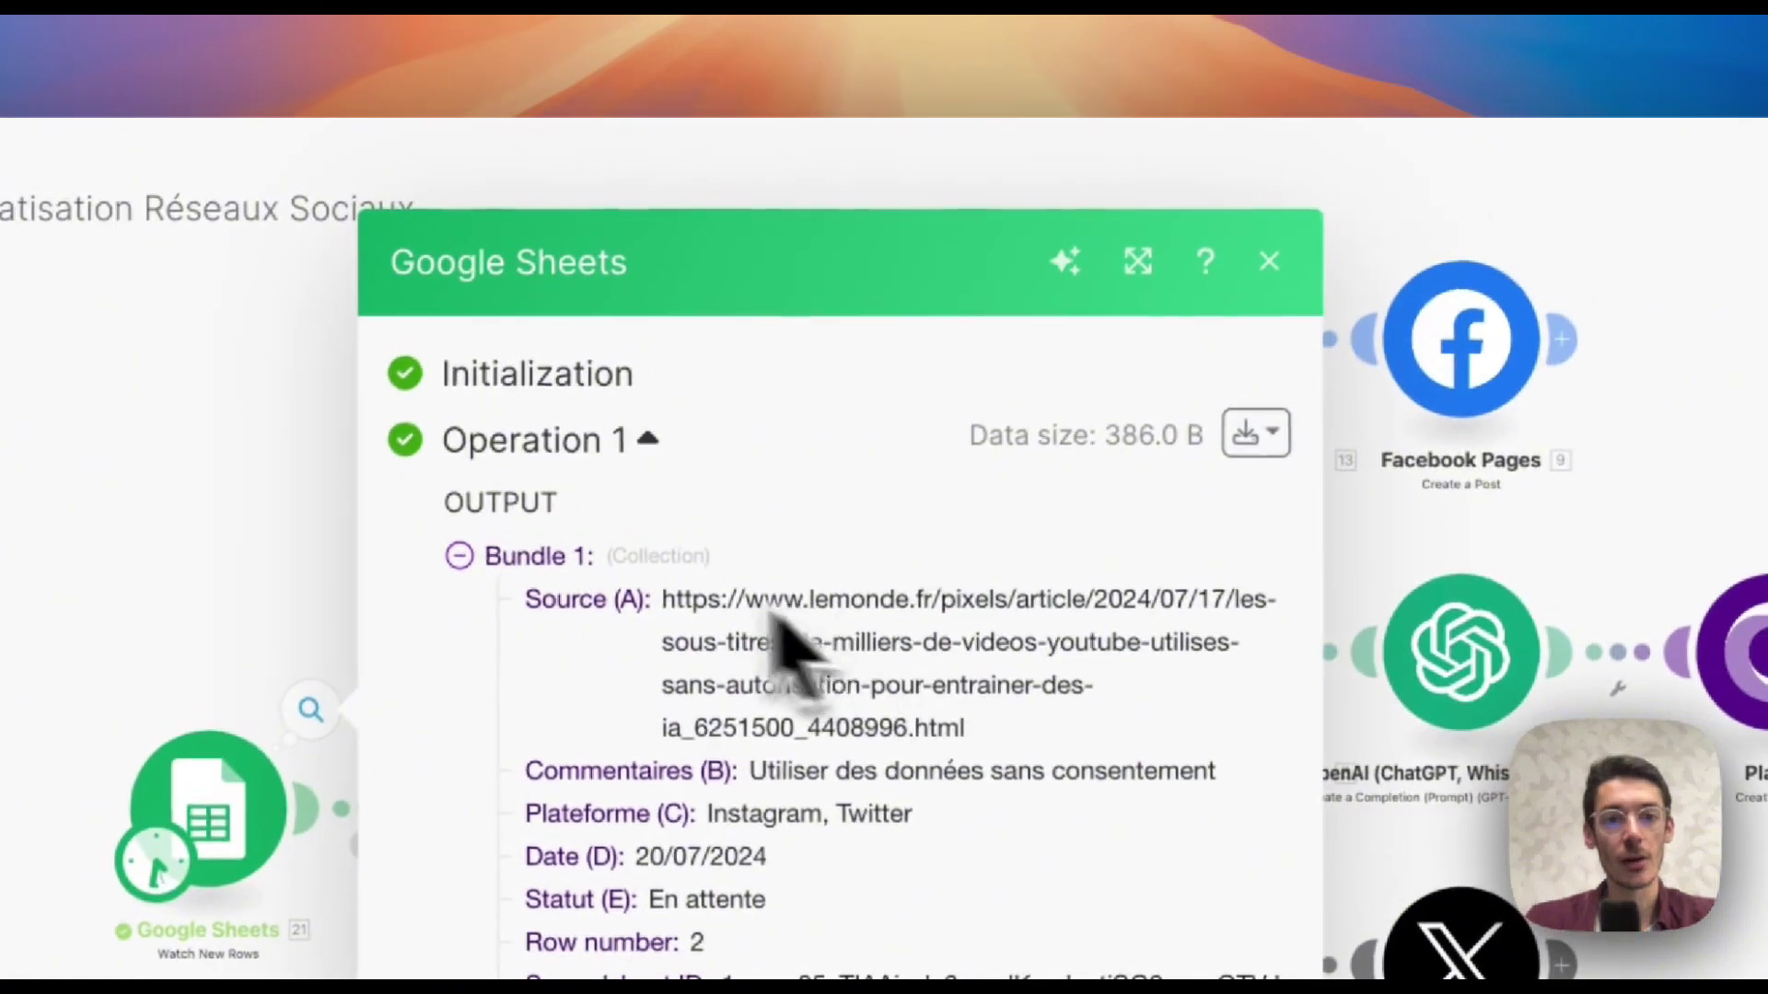
pyautogui.tripleClick(683, 616)
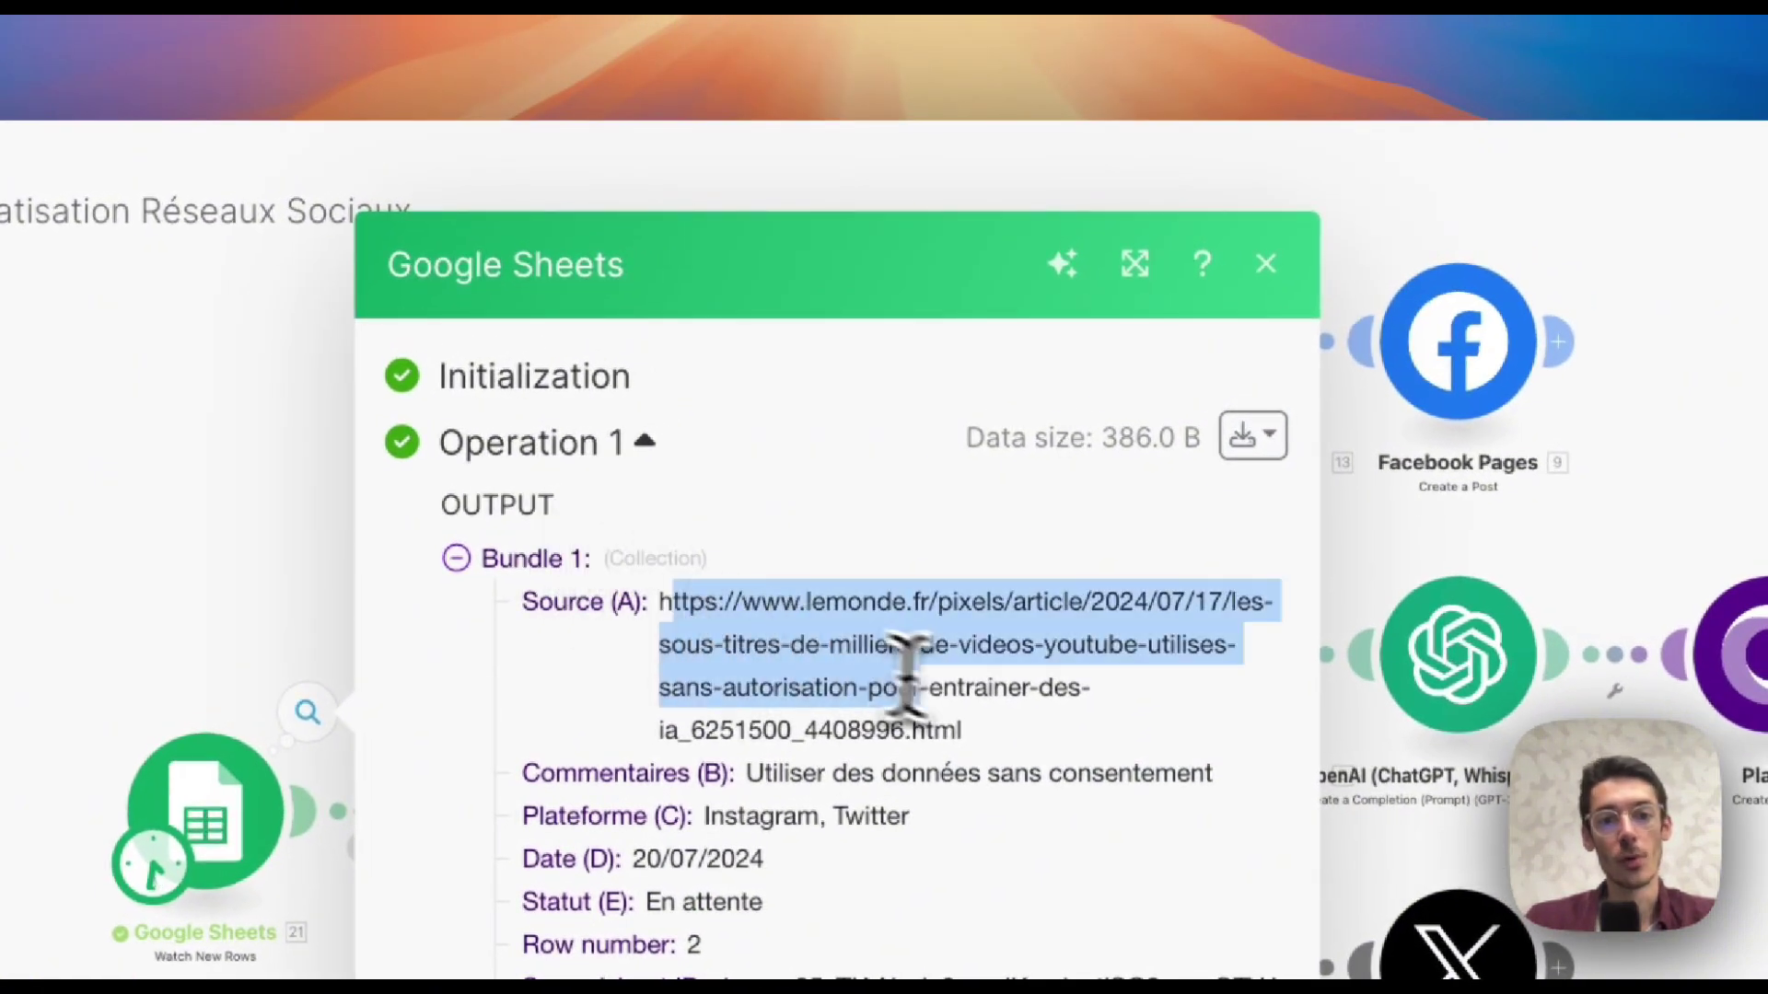
pyautogui.click(1266, 264)
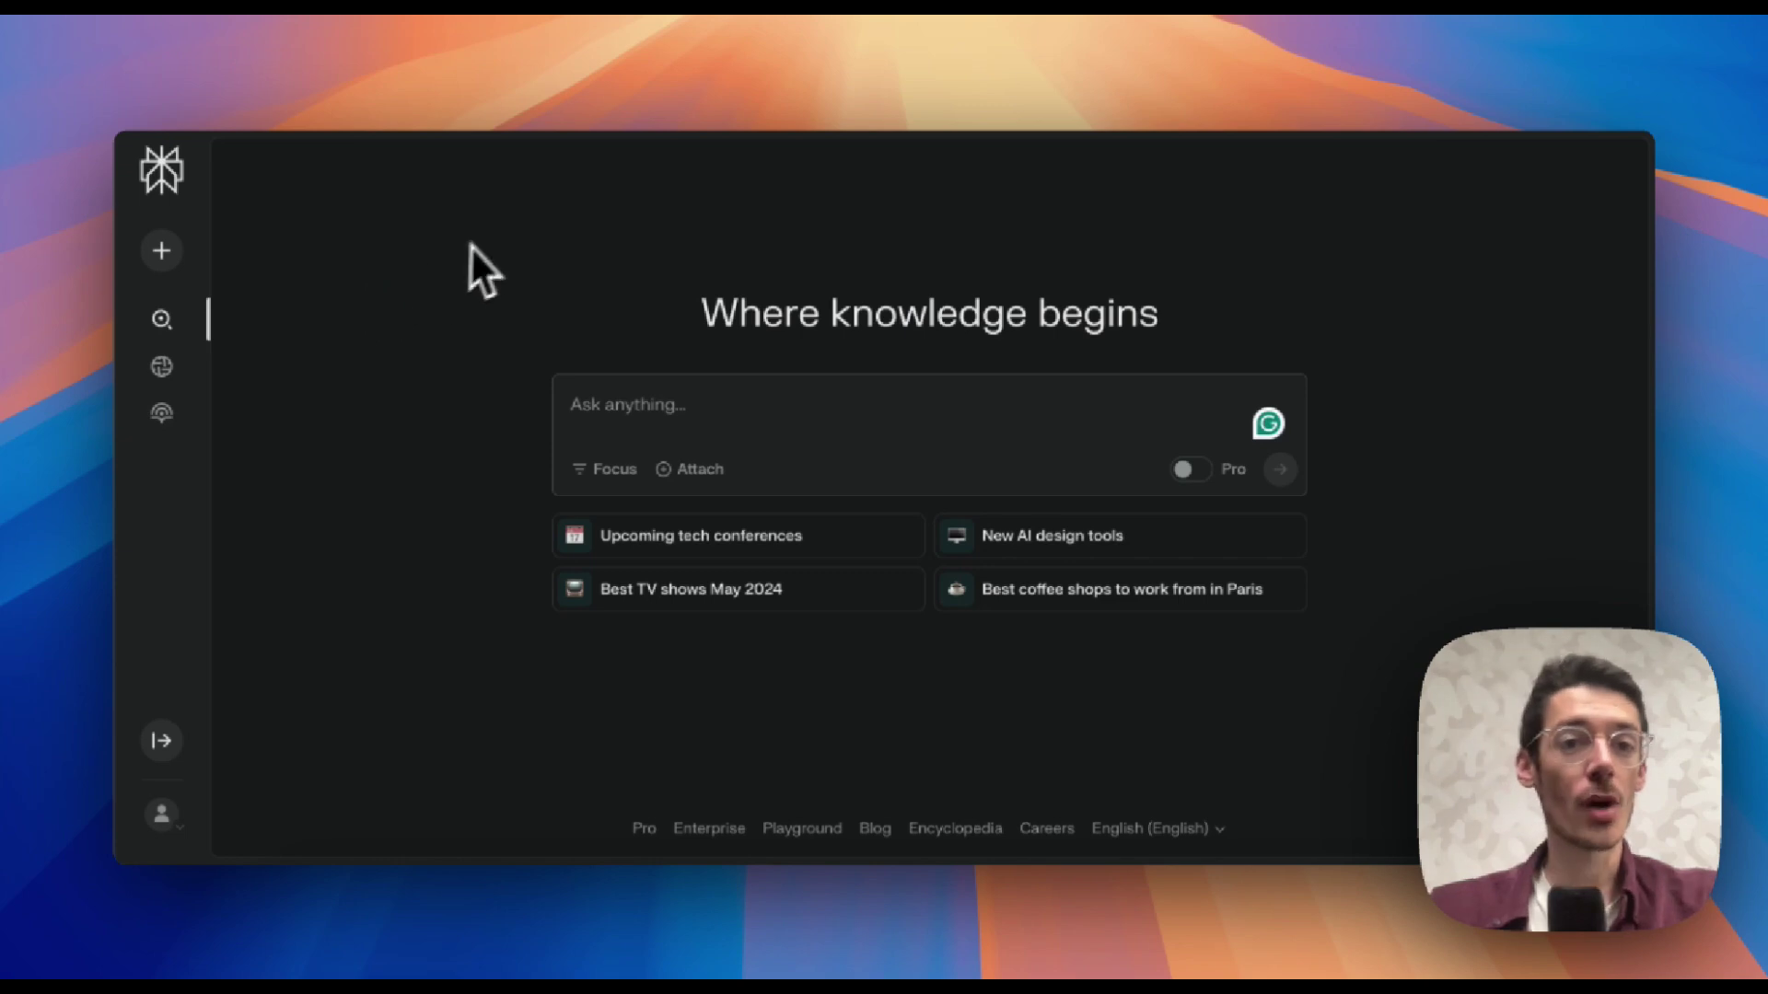
# Switch to the Perplexity website and view the available credits, current usage and API keys in the account's API settings.
pyautogui.click(162, 814)
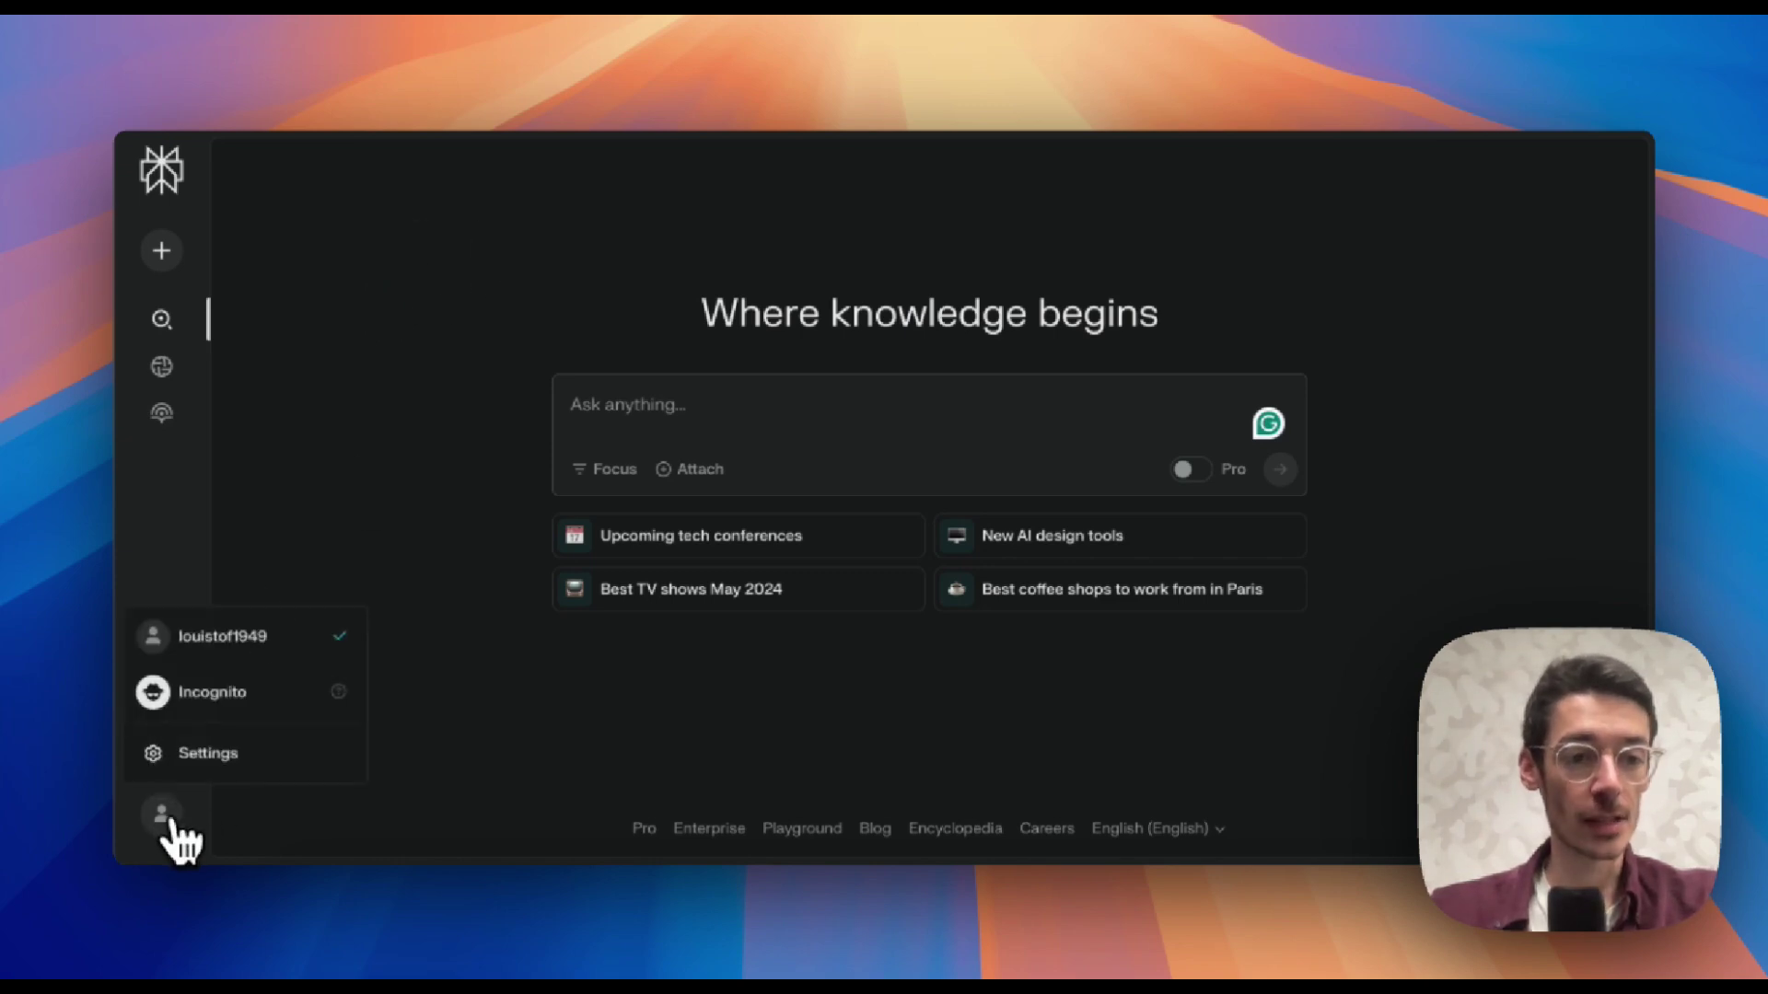
pyautogui.click(249, 797)
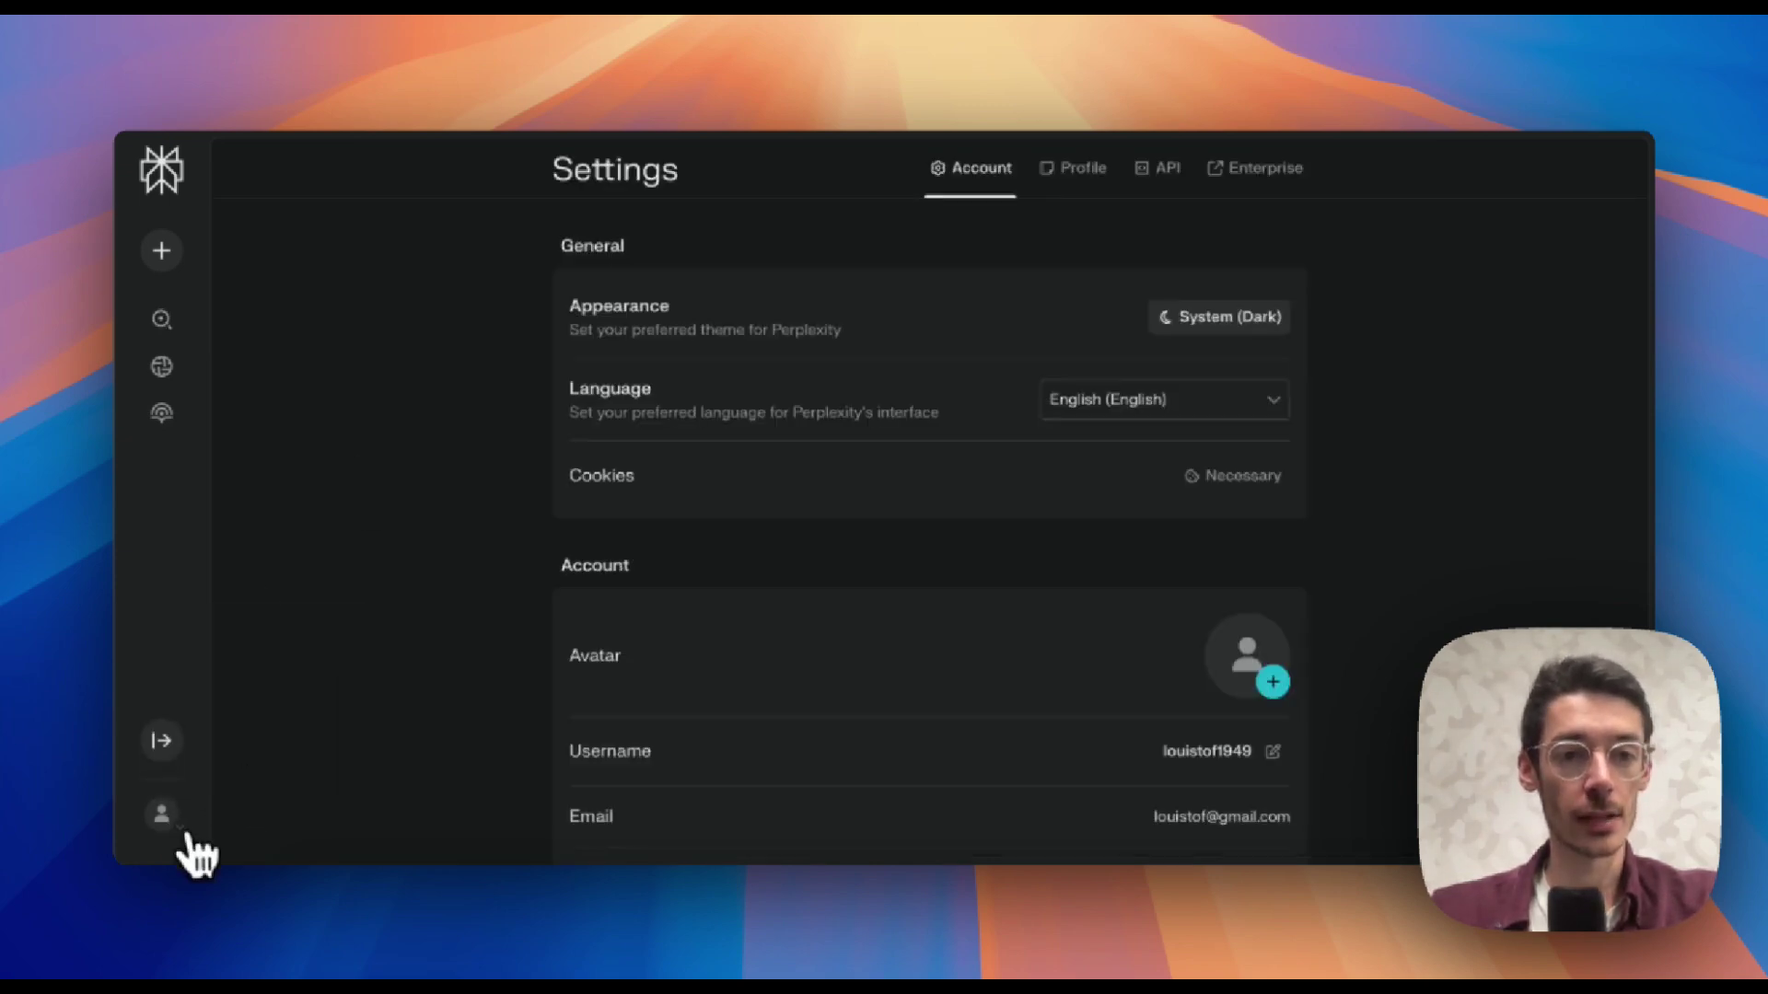
pyautogui.click(1185, 187)
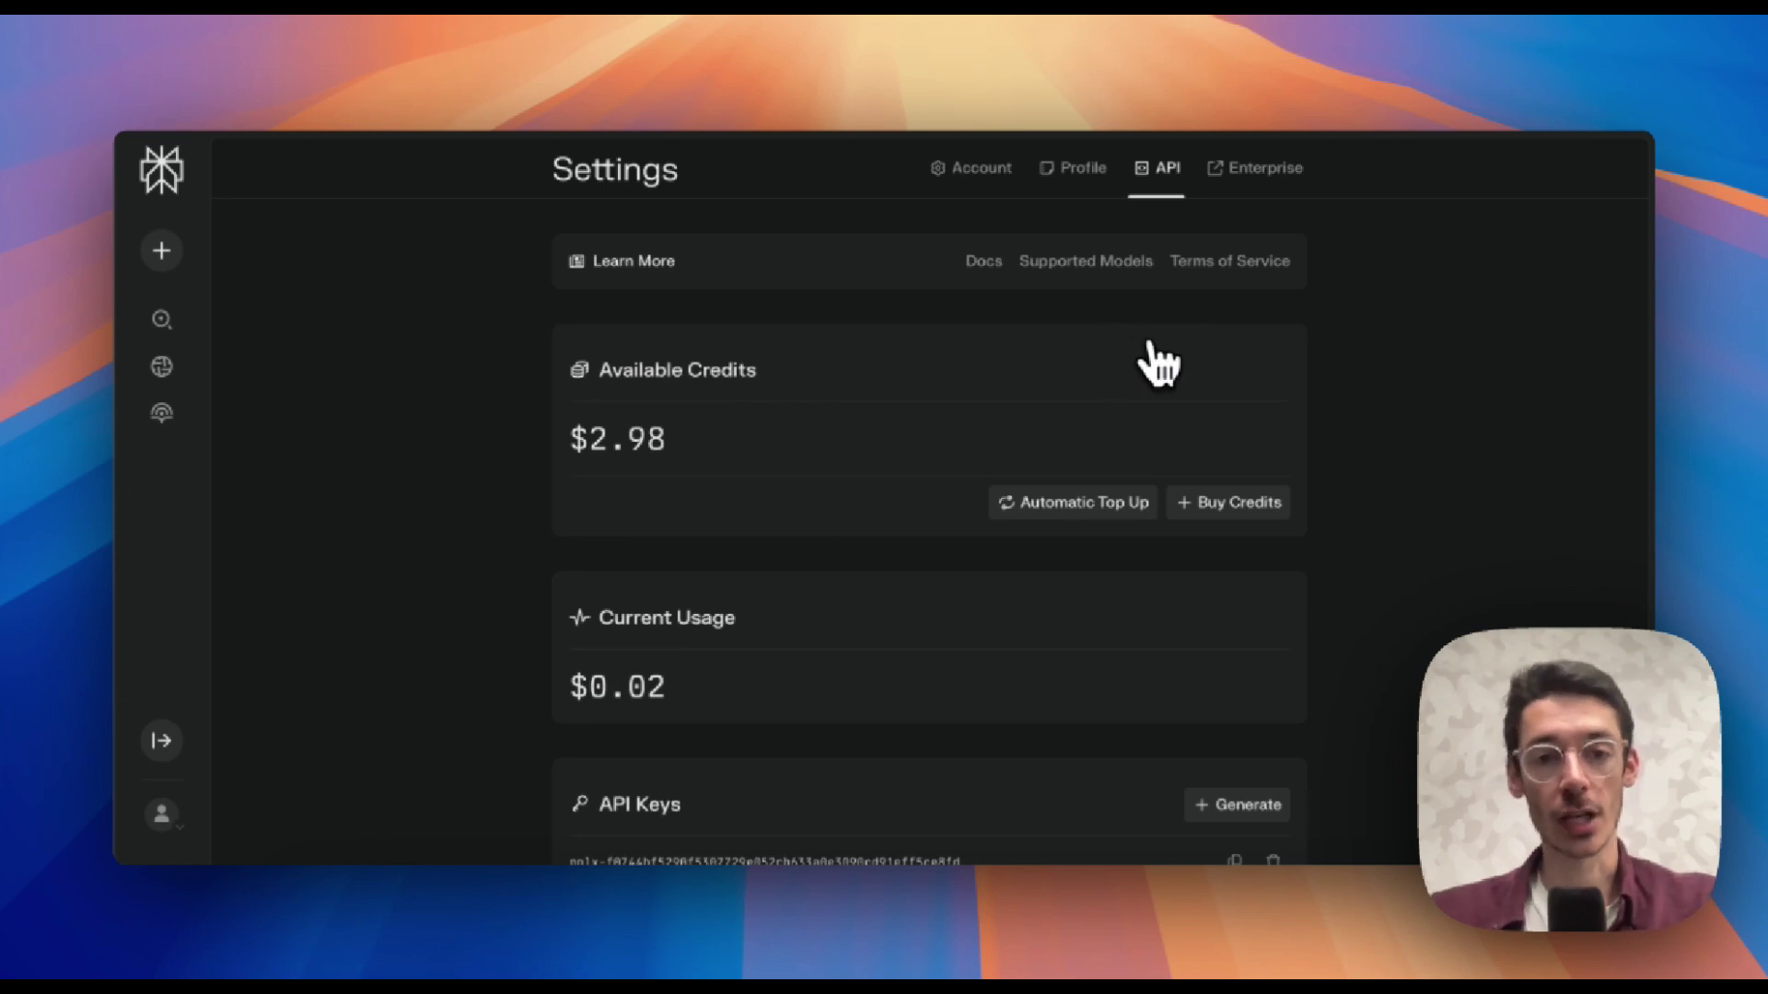
pyautogui.scroll(1, 1159, 364)
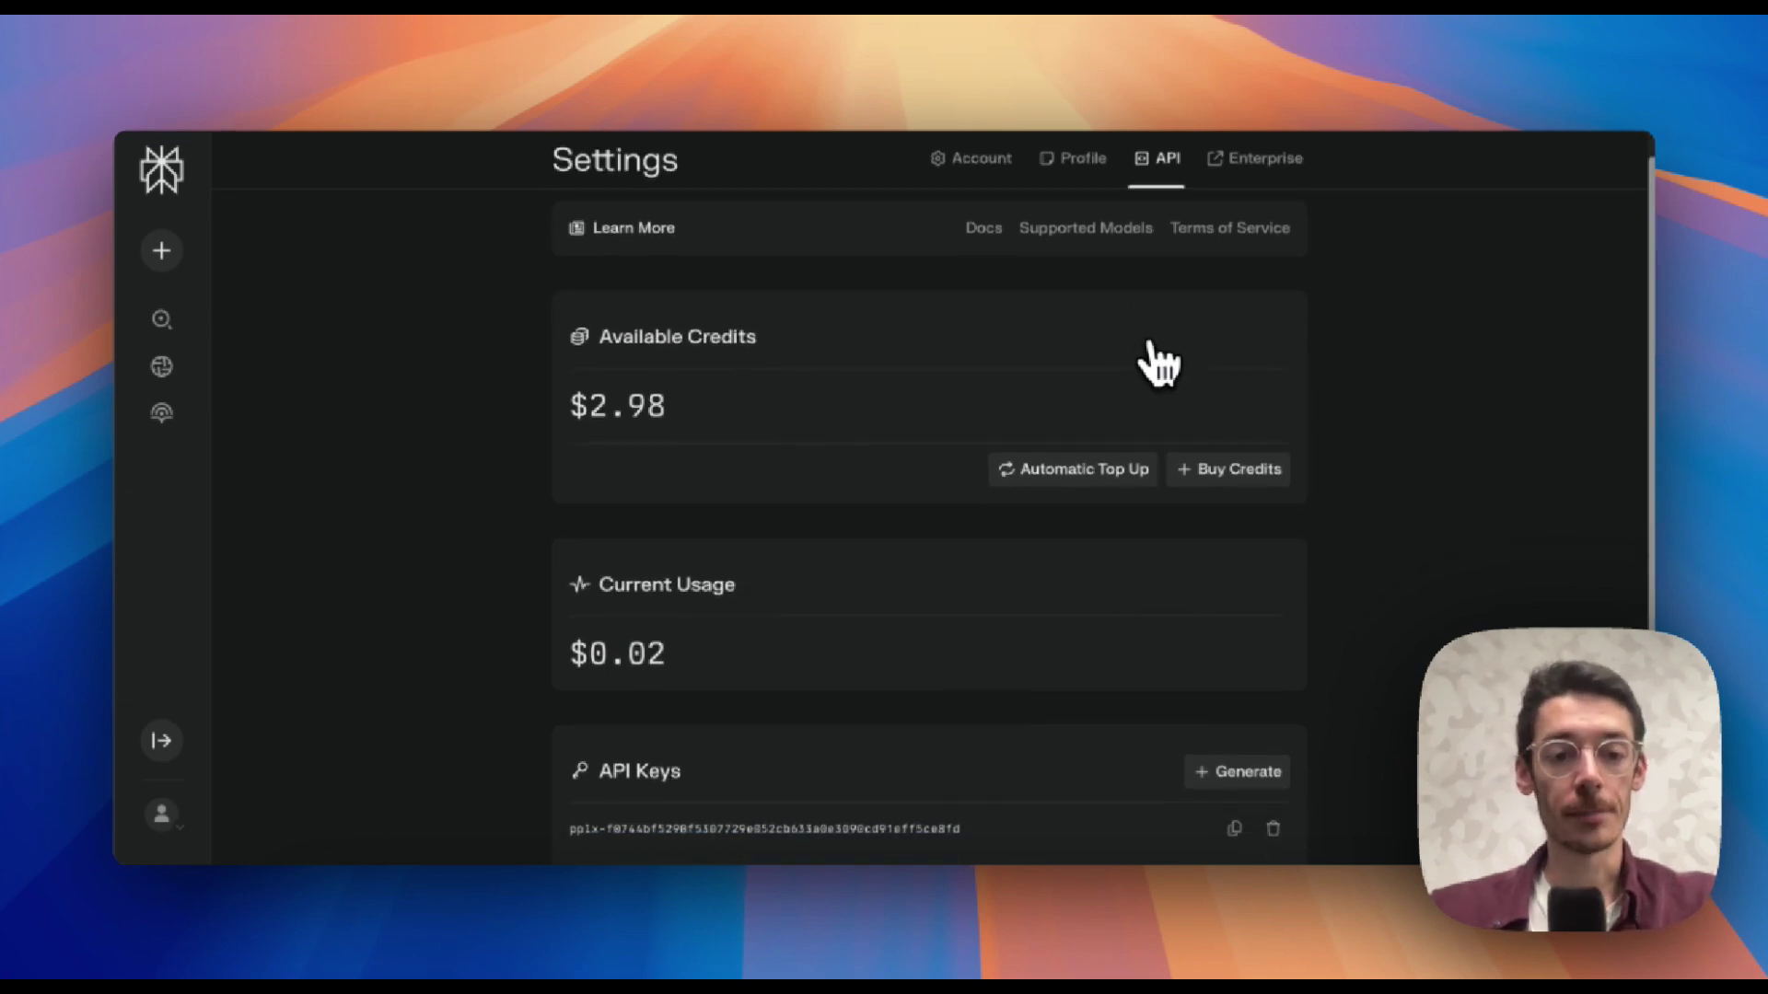
pyautogui.scroll(-3, 1159, 364)
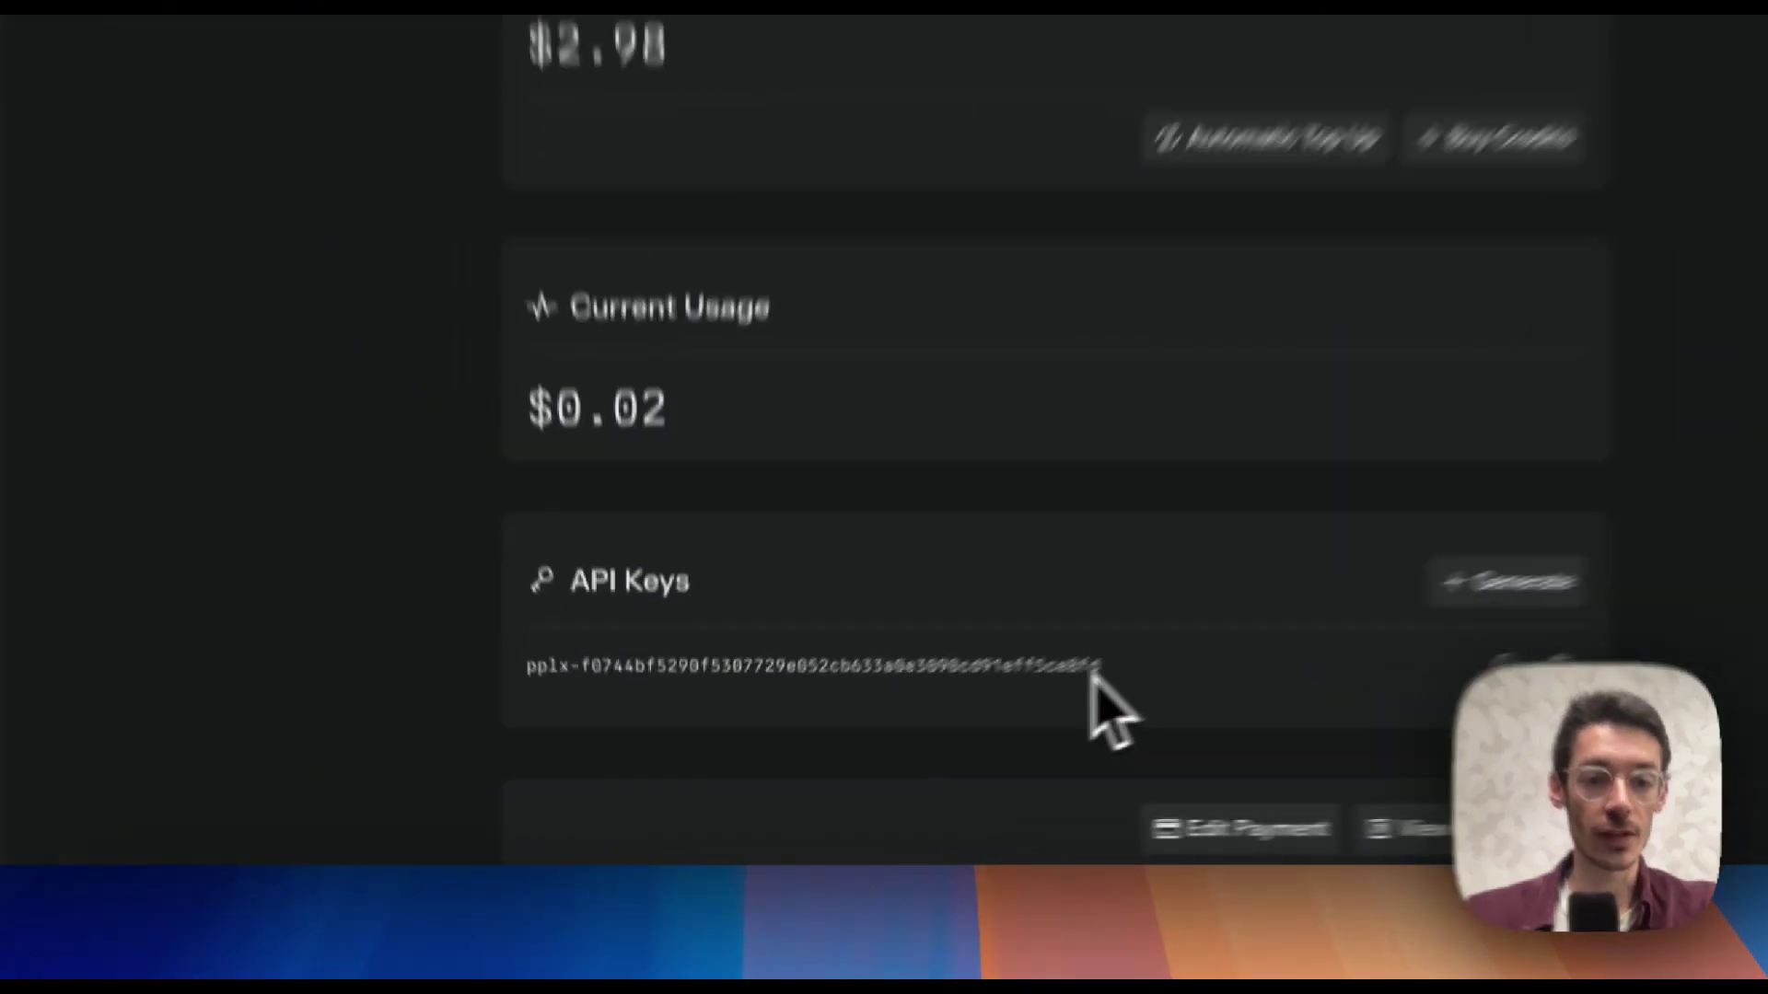
pyautogui.moveTo(957, 729); pyautogui.dragTo(598, 725)
# Return to the Make scenario, check the Perplexity AI module's connection and model settings, and confirm them.
pyautogui.moveTo(543, 594); pyautogui.dragTo(479, 612)
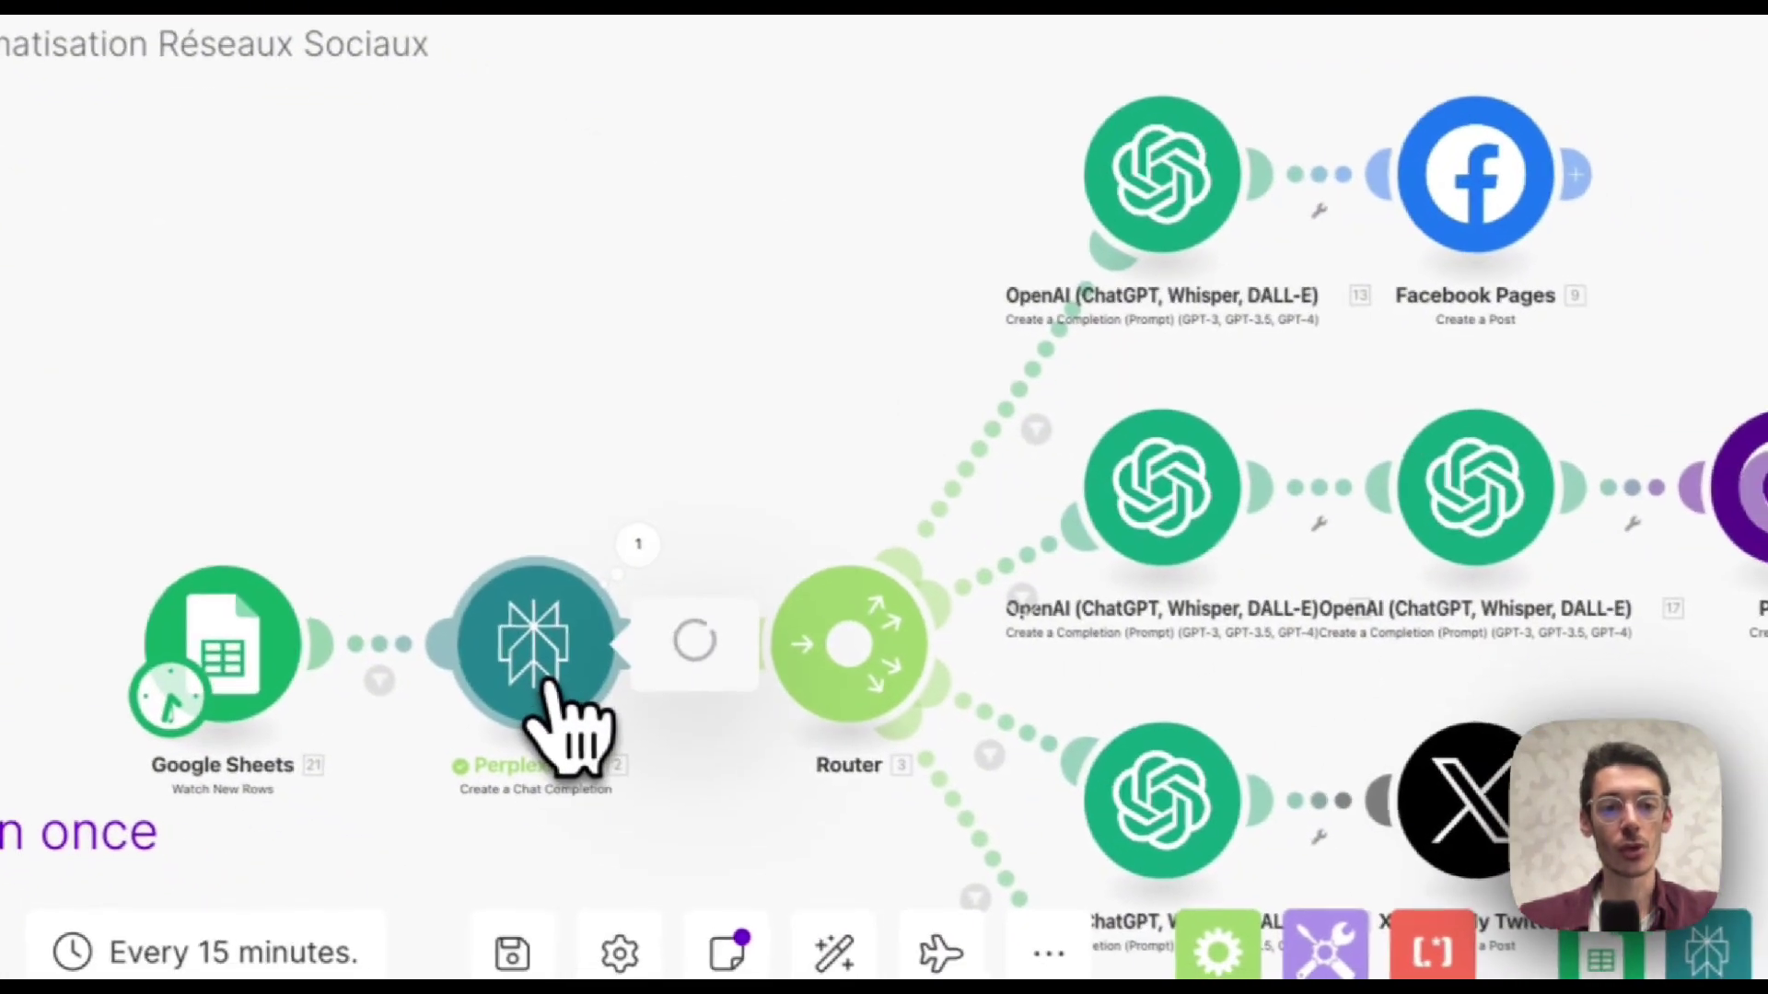
pyautogui.click(932, 819)
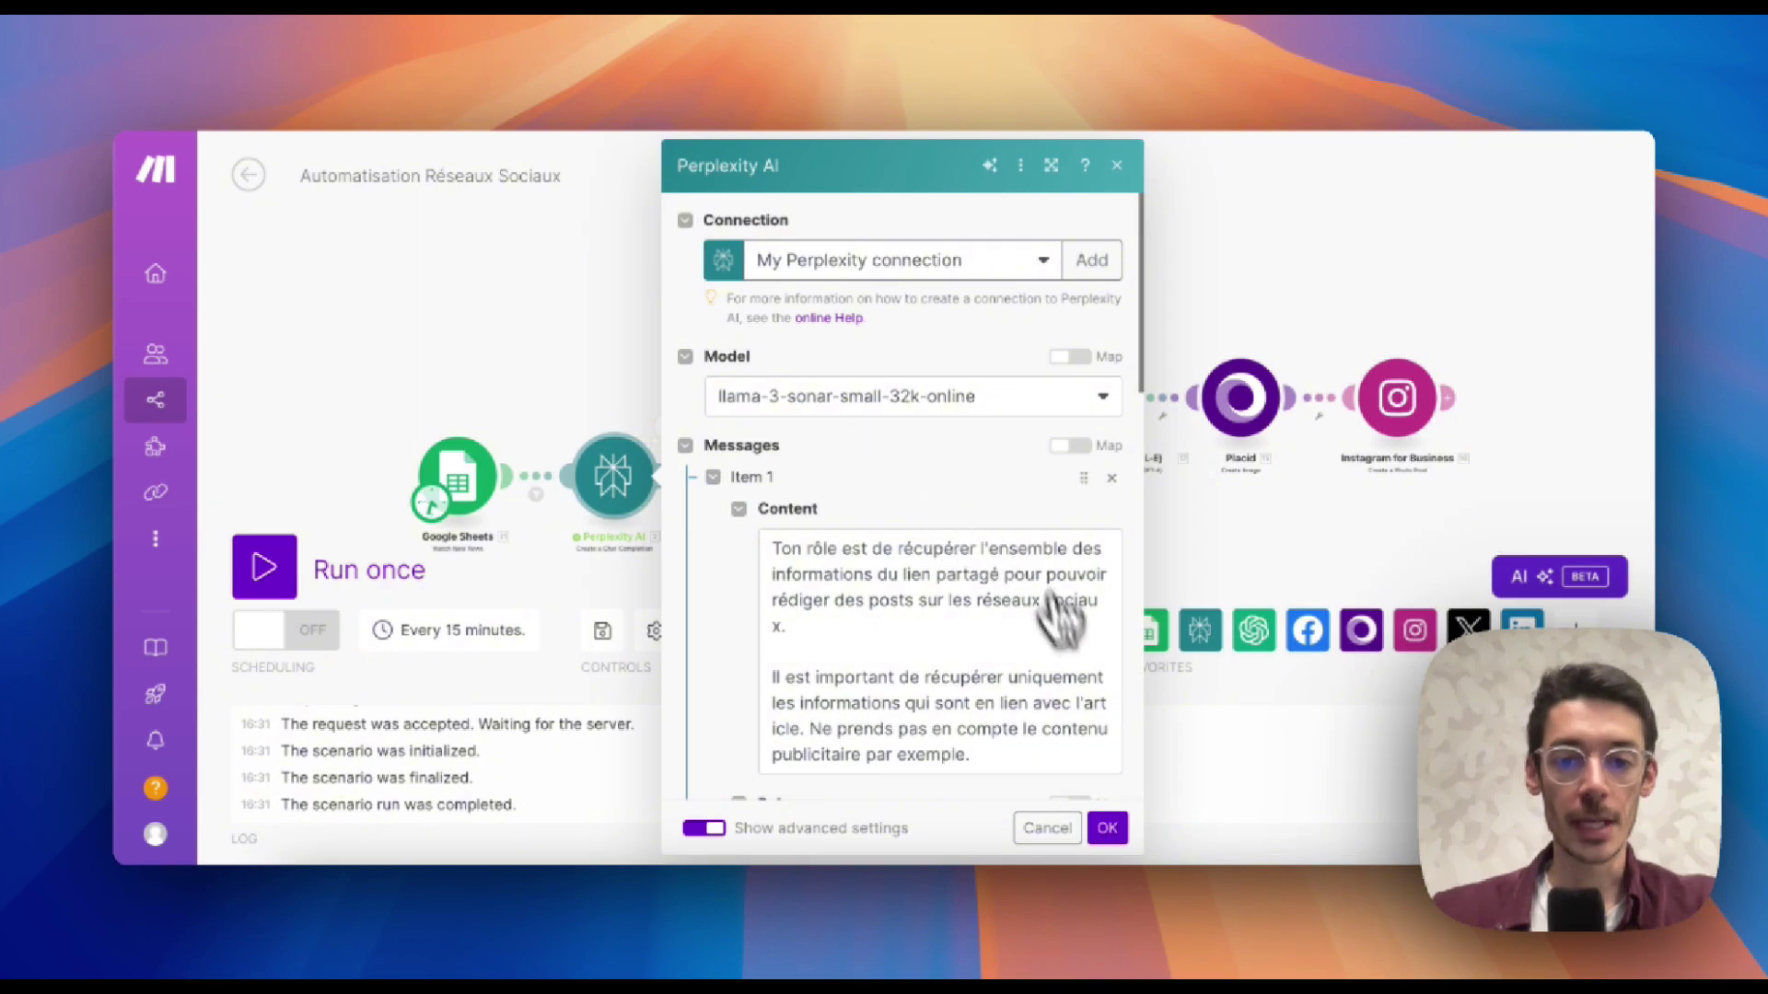
pyautogui.click(1118, 834)
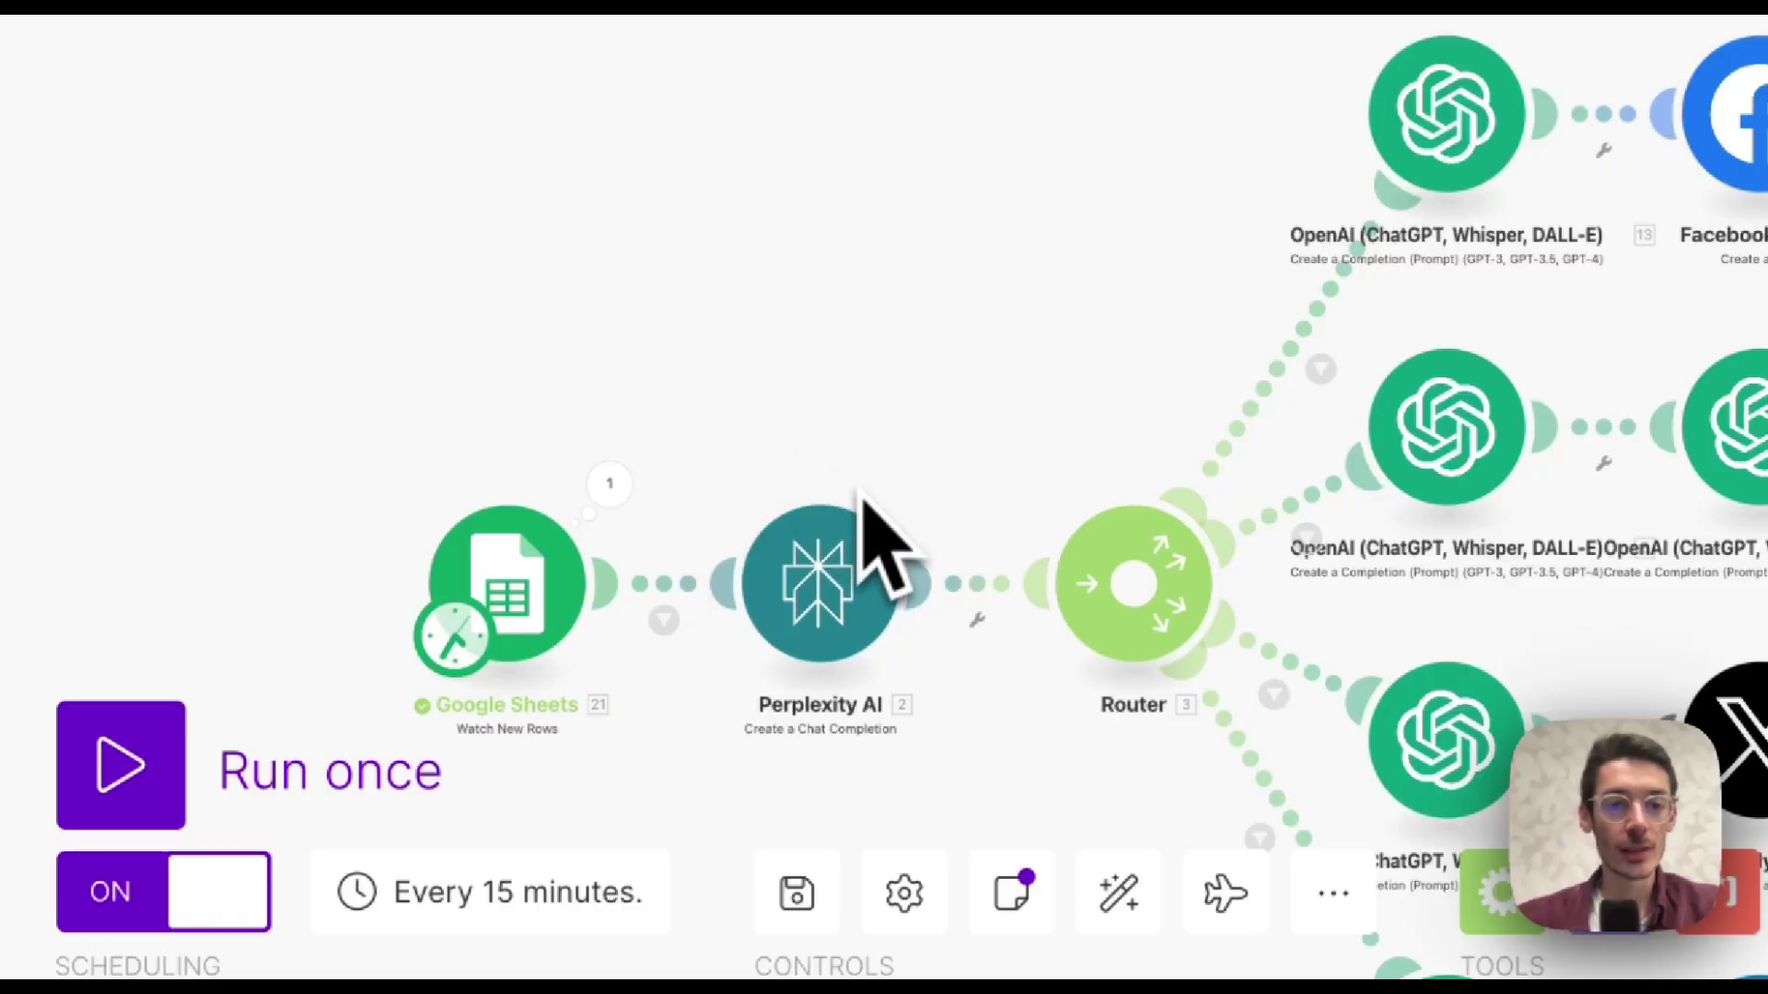
# Copy the lemonde.fr article link under Source (A) from the Google Sheets trigger's output bundle.
pyautogui.scroll(-2, 848, 493)
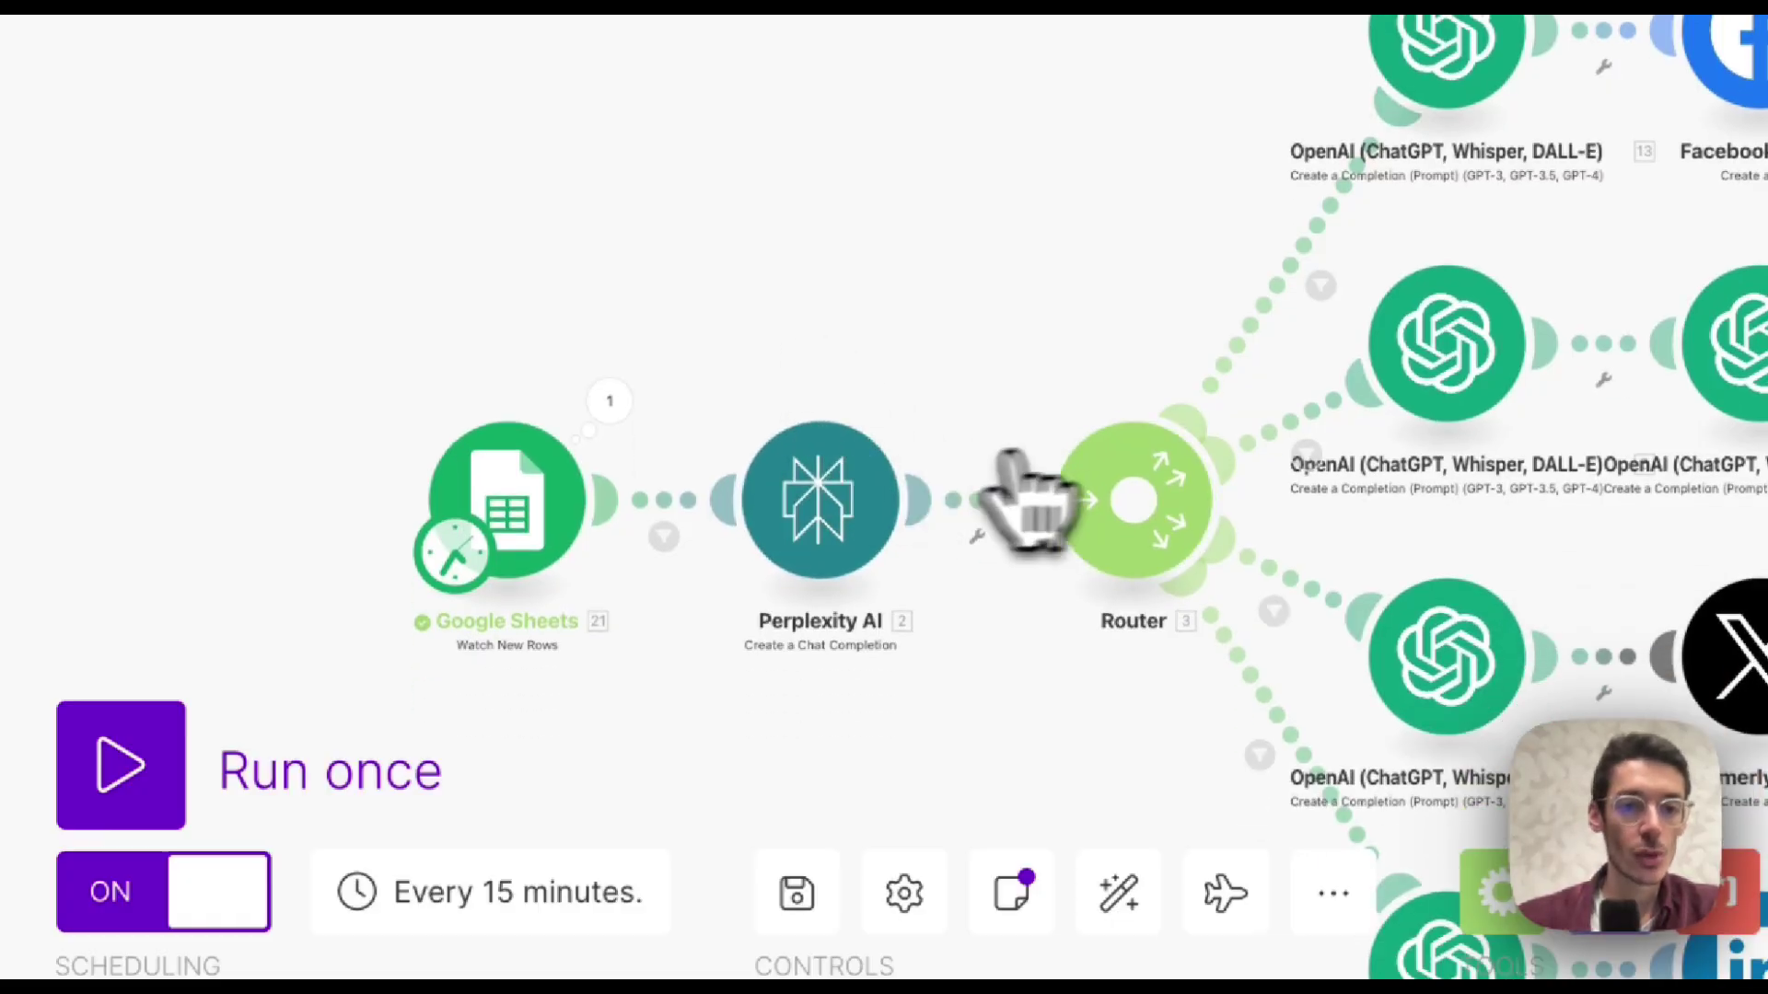
pyautogui.click(842, 497)
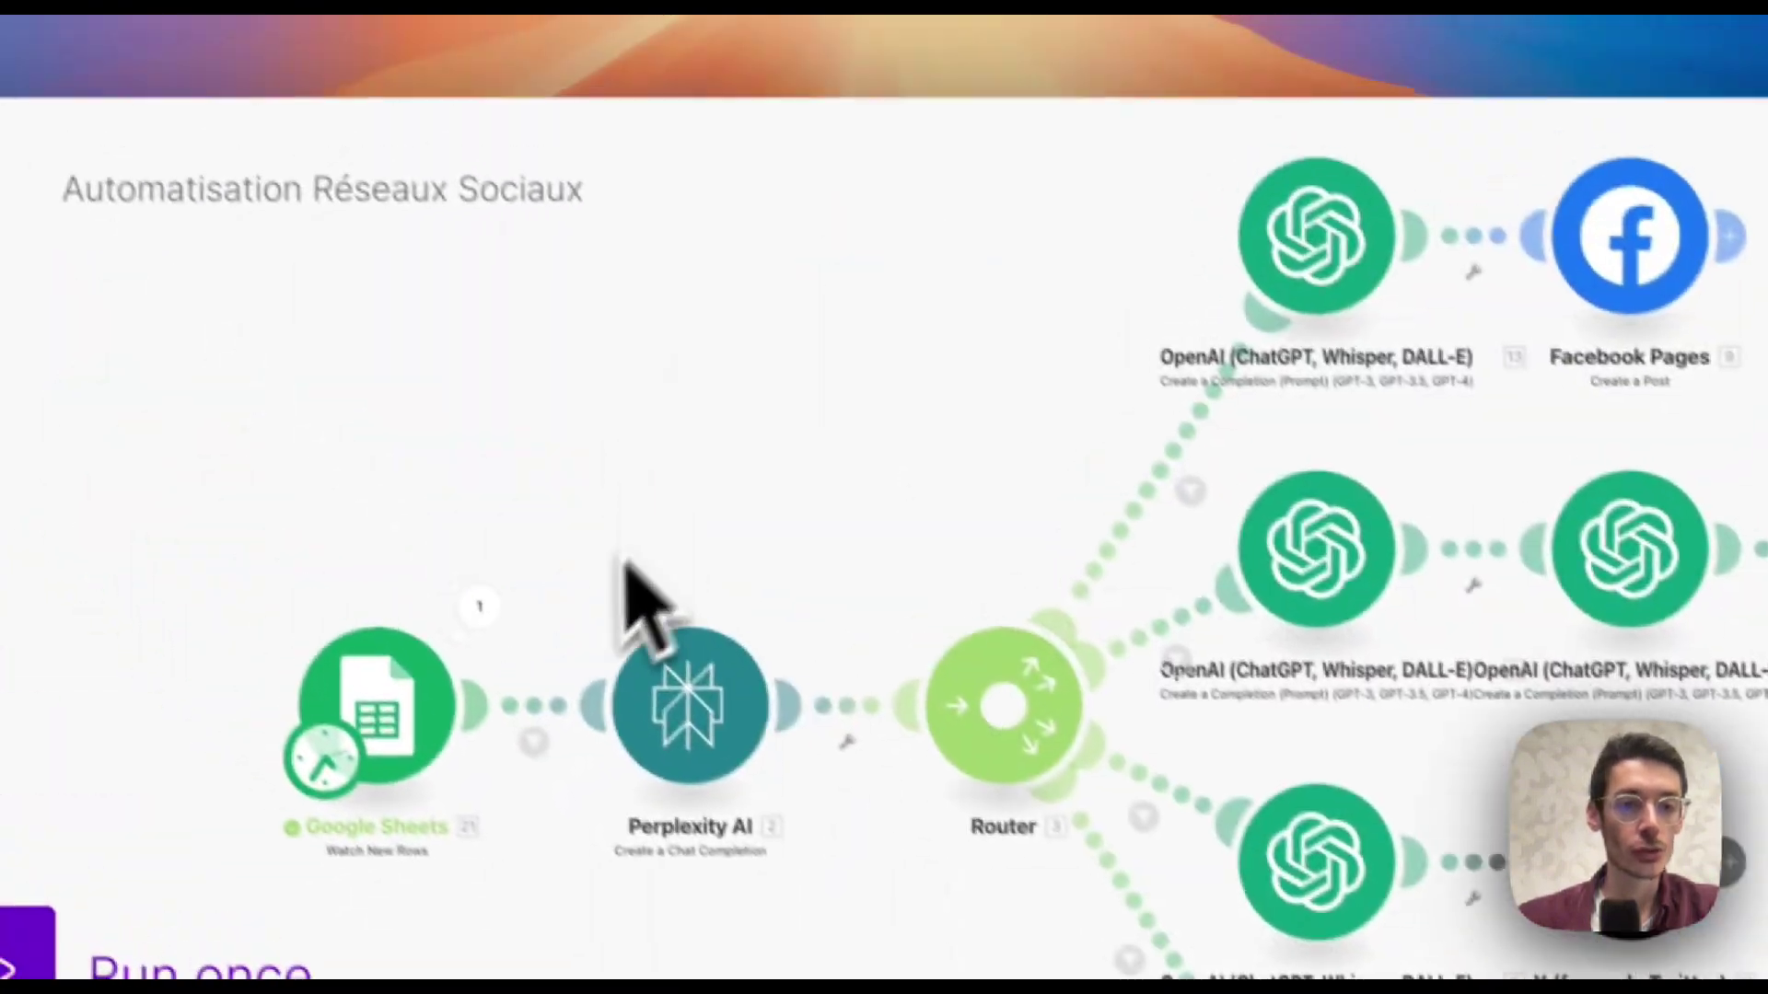
pyautogui.click(478, 606)
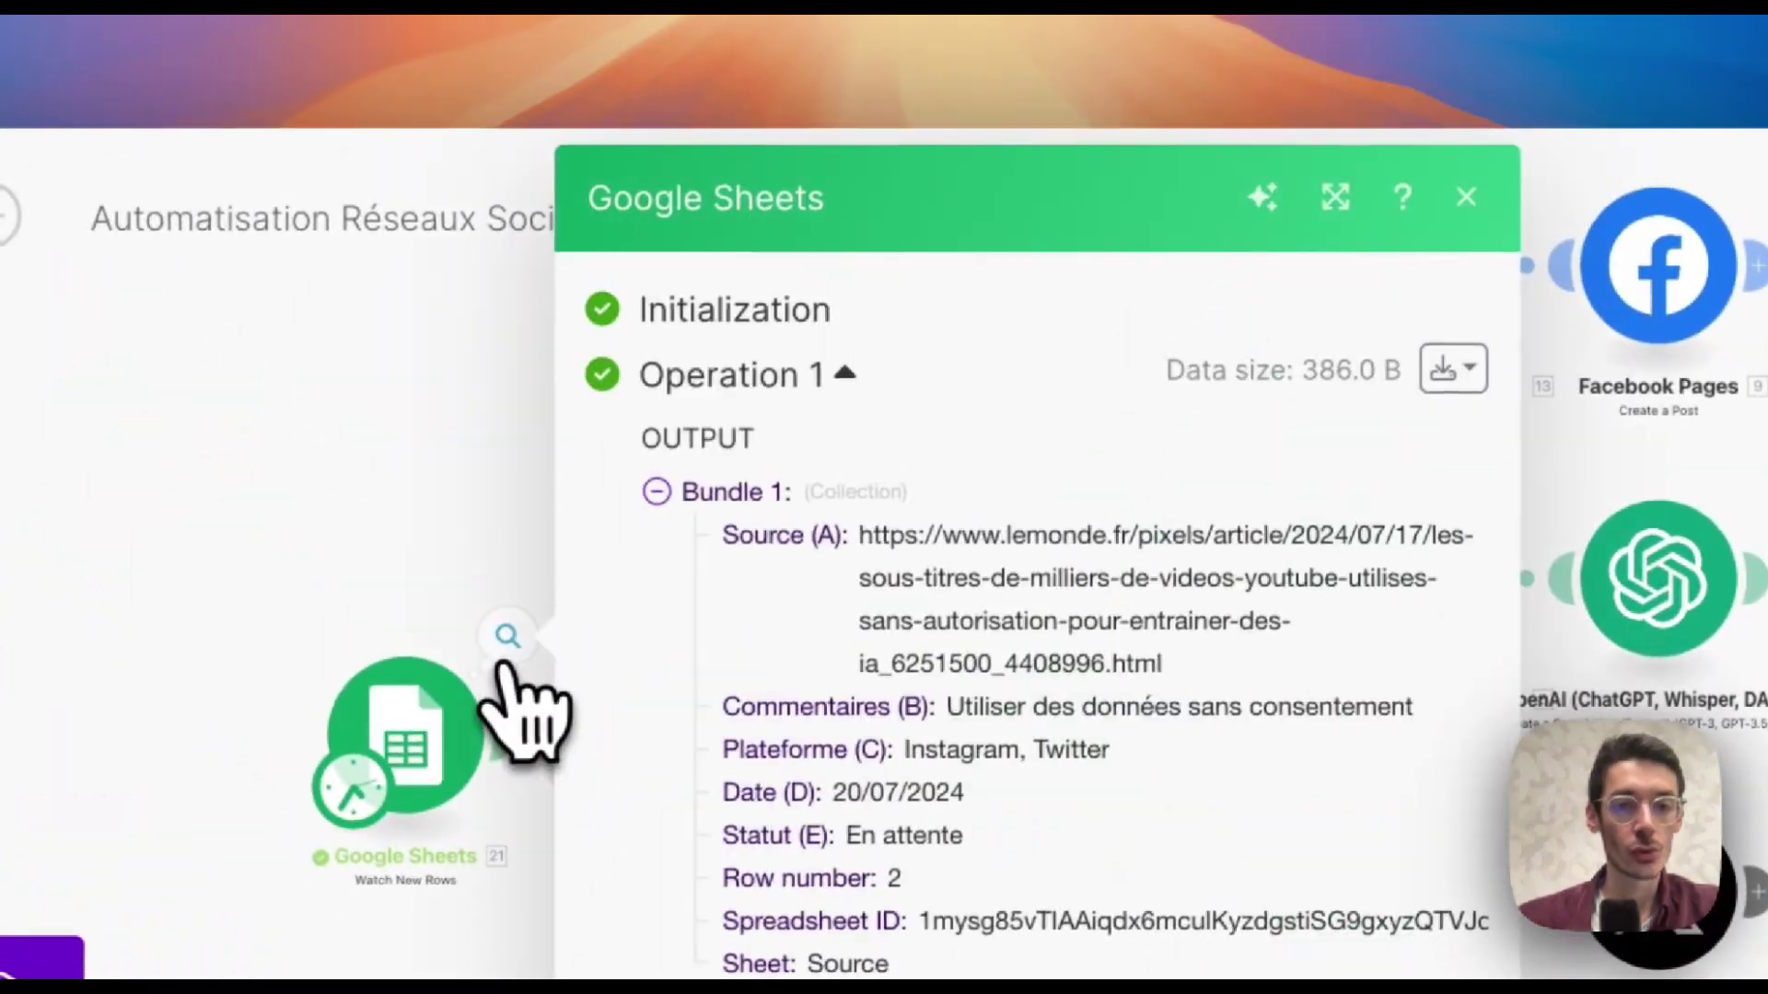
pyautogui.tripleClick(1014, 623)
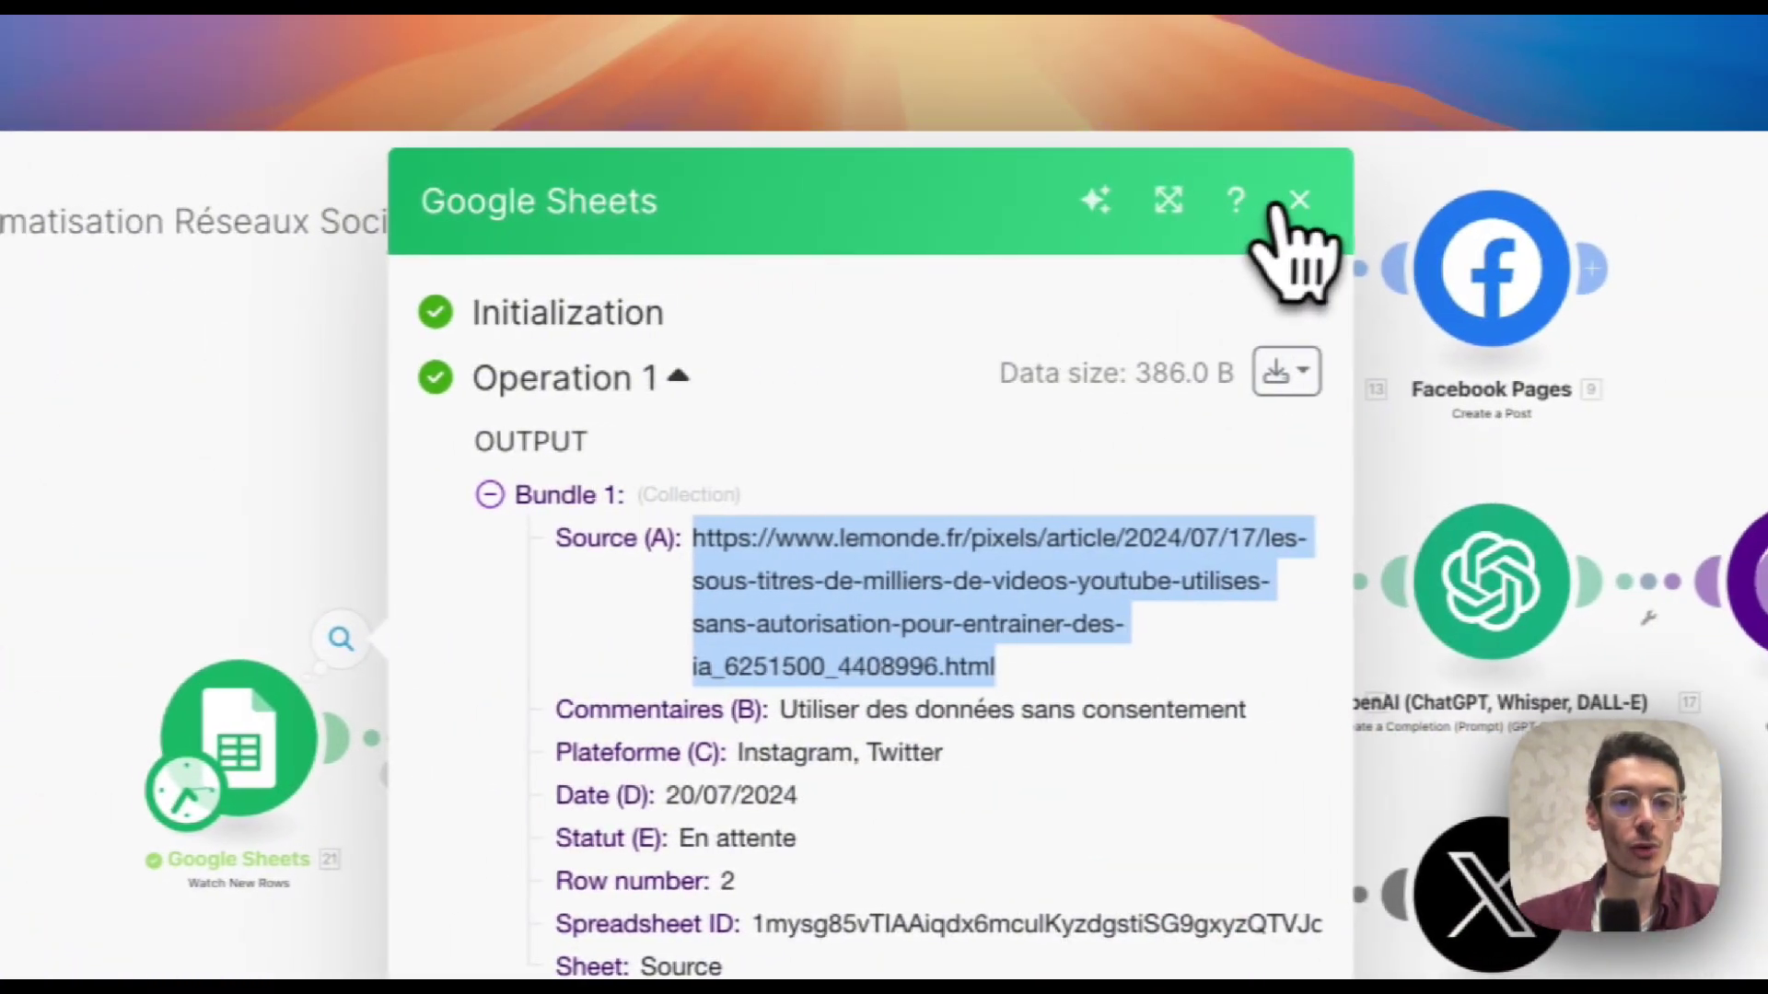
pyautogui.click(1465, 200)
# Prepare a run of the Perplexity AI module only, with the copied article link as the Source (A) value.
pyautogui.rightClick(529, 746)
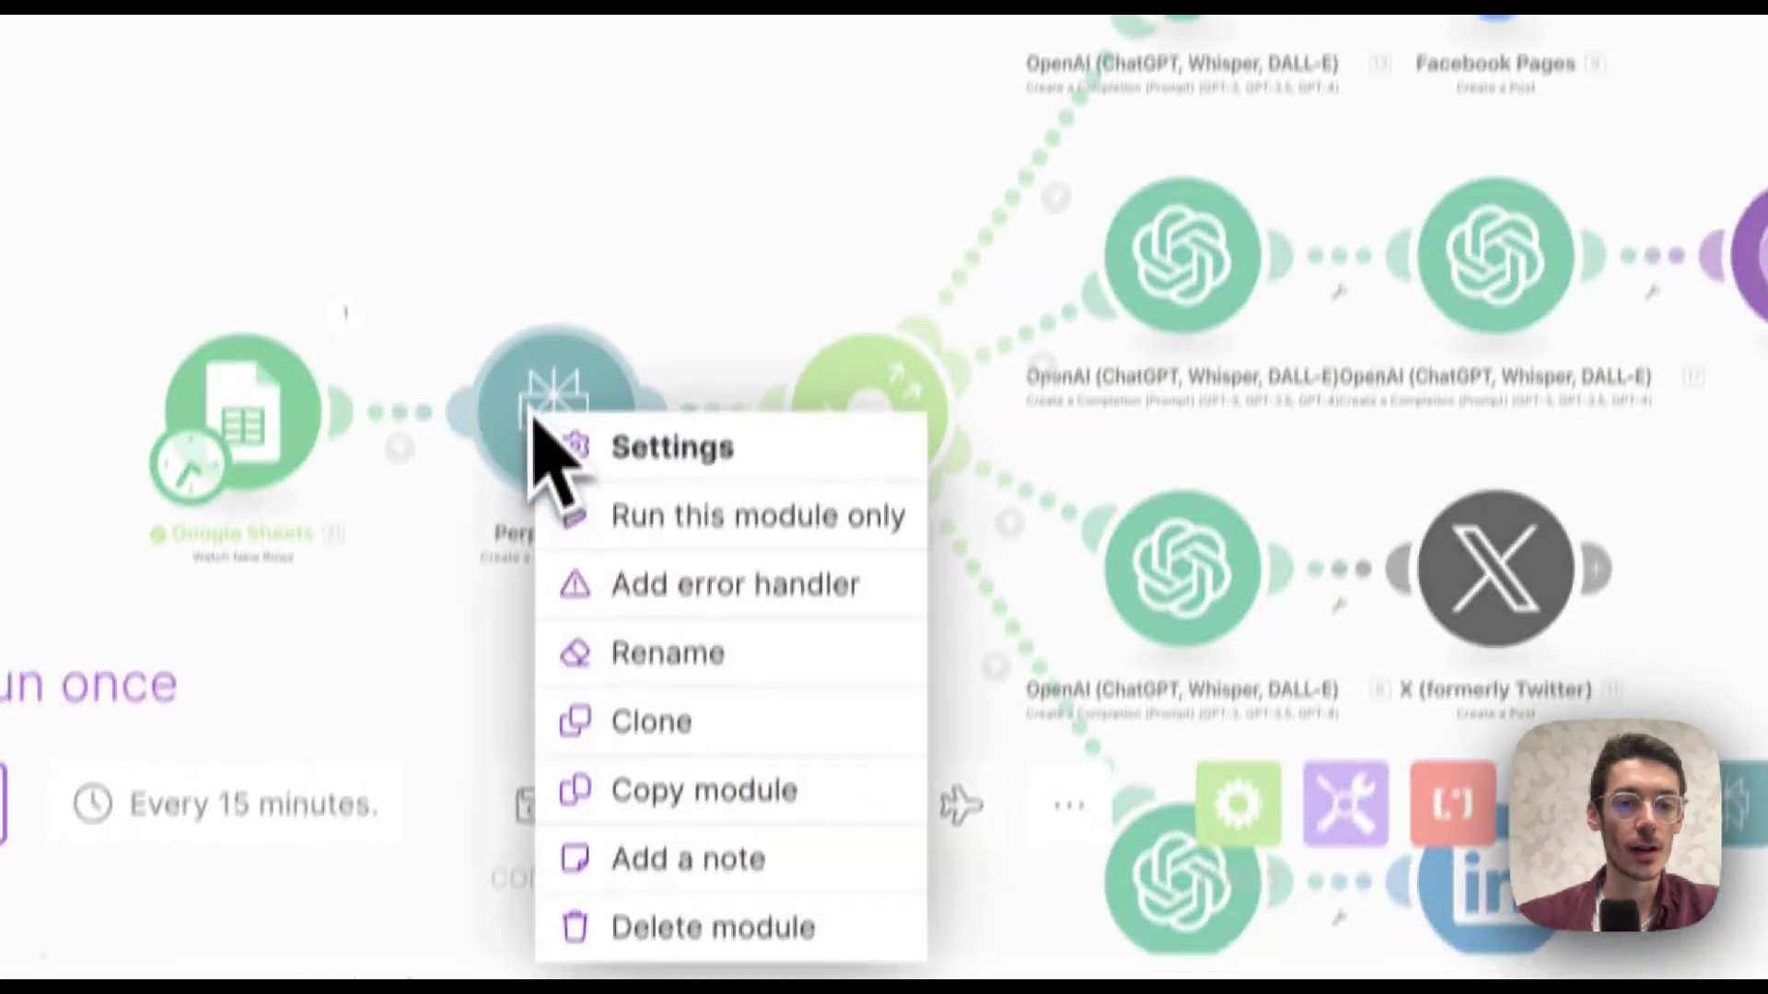
pyautogui.click(626, 447)
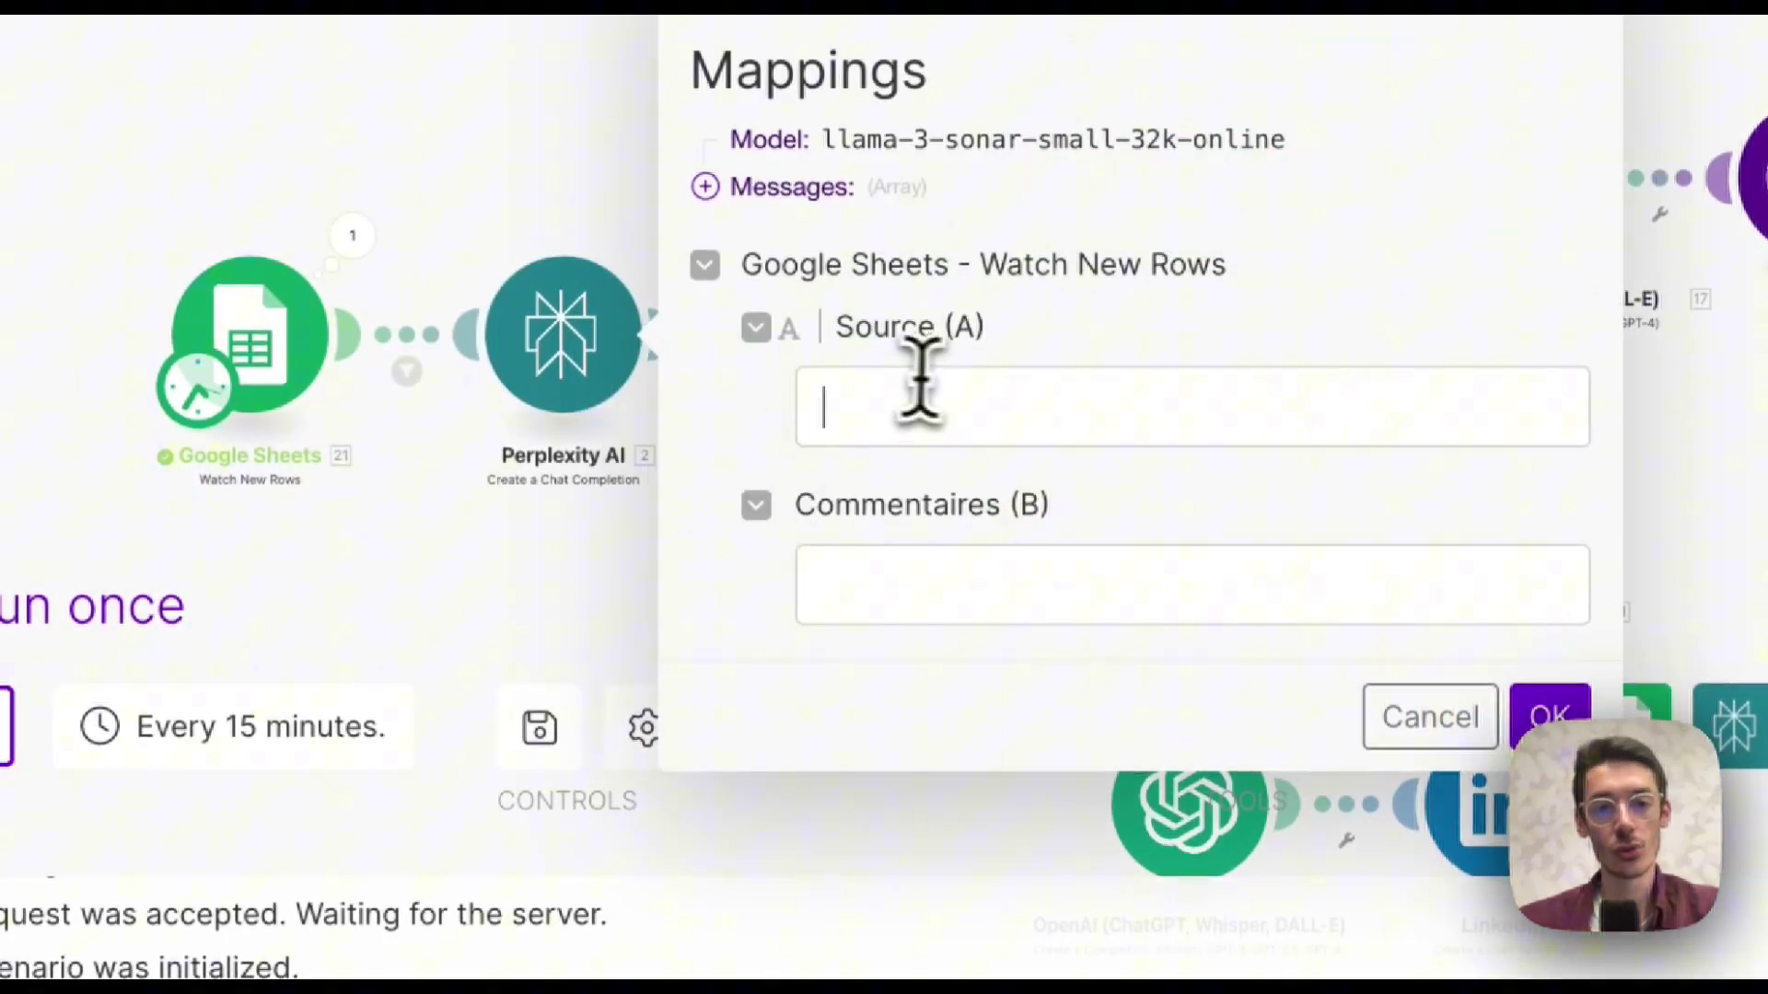
pyautogui.hotkey('ctrl', 'v')
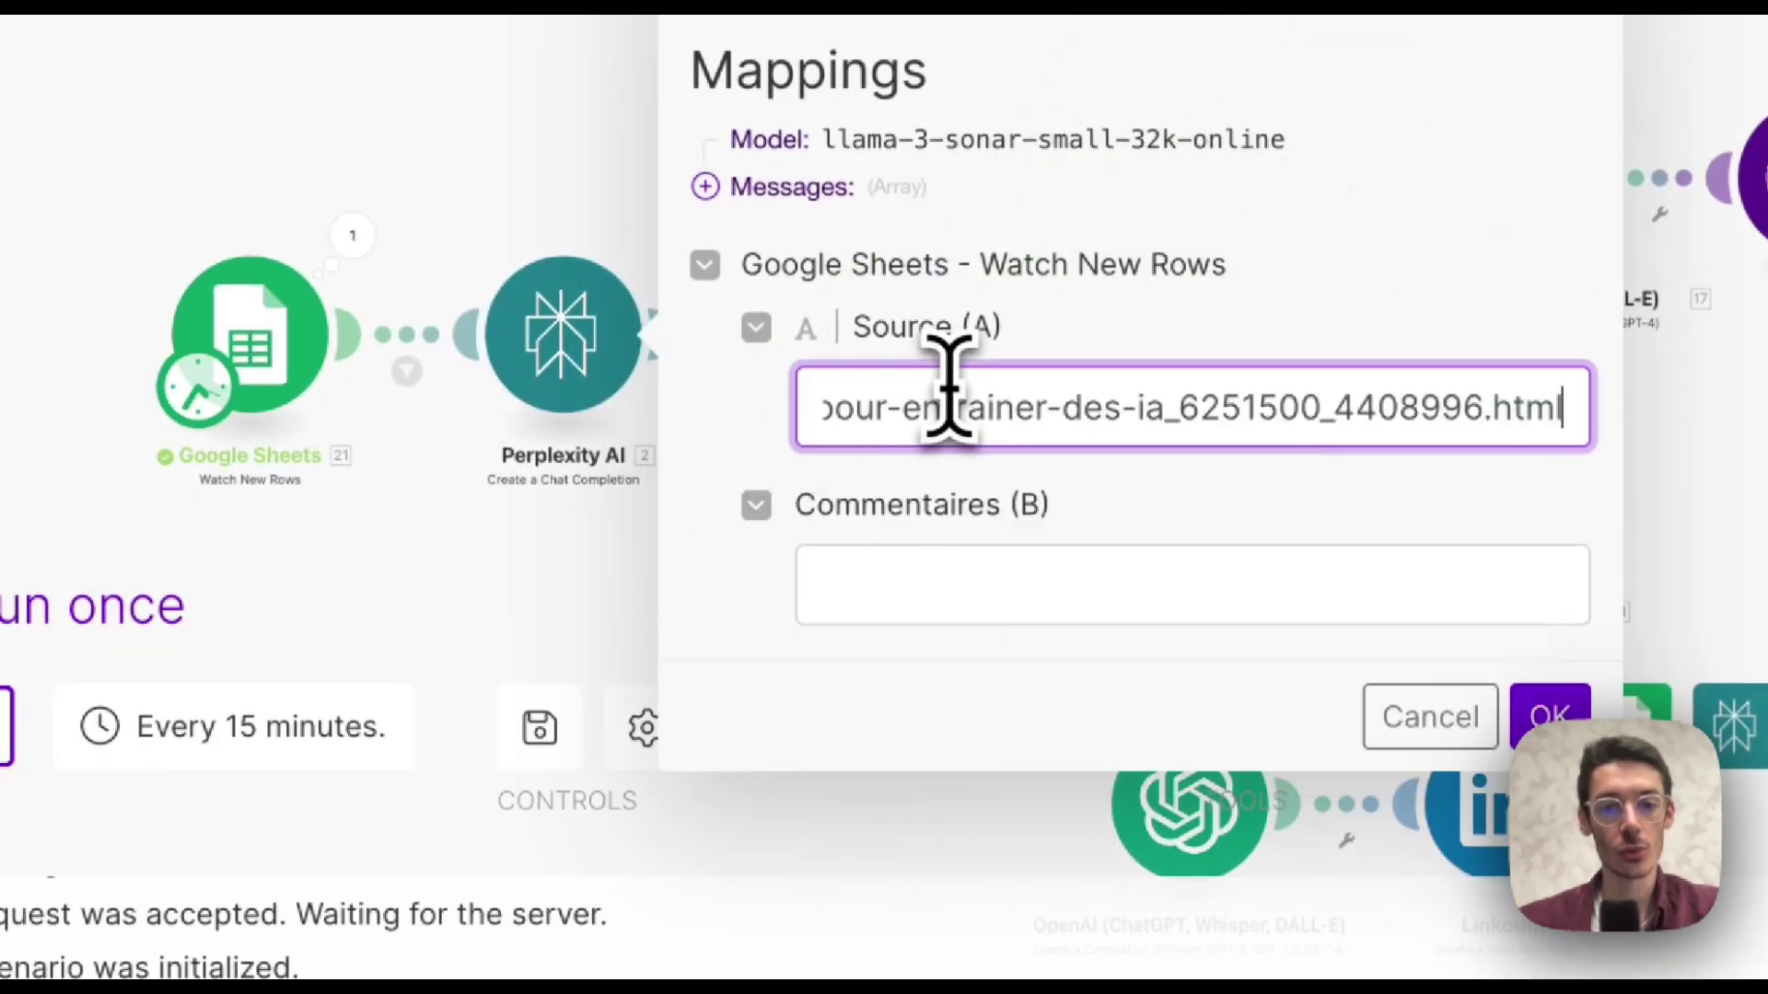
# Copy the comment "Utiliser des données sans consentement" from the Google Sheets output into Commentaires (B) and run the Perplexity AI module.
pyautogui.click(978, 592)
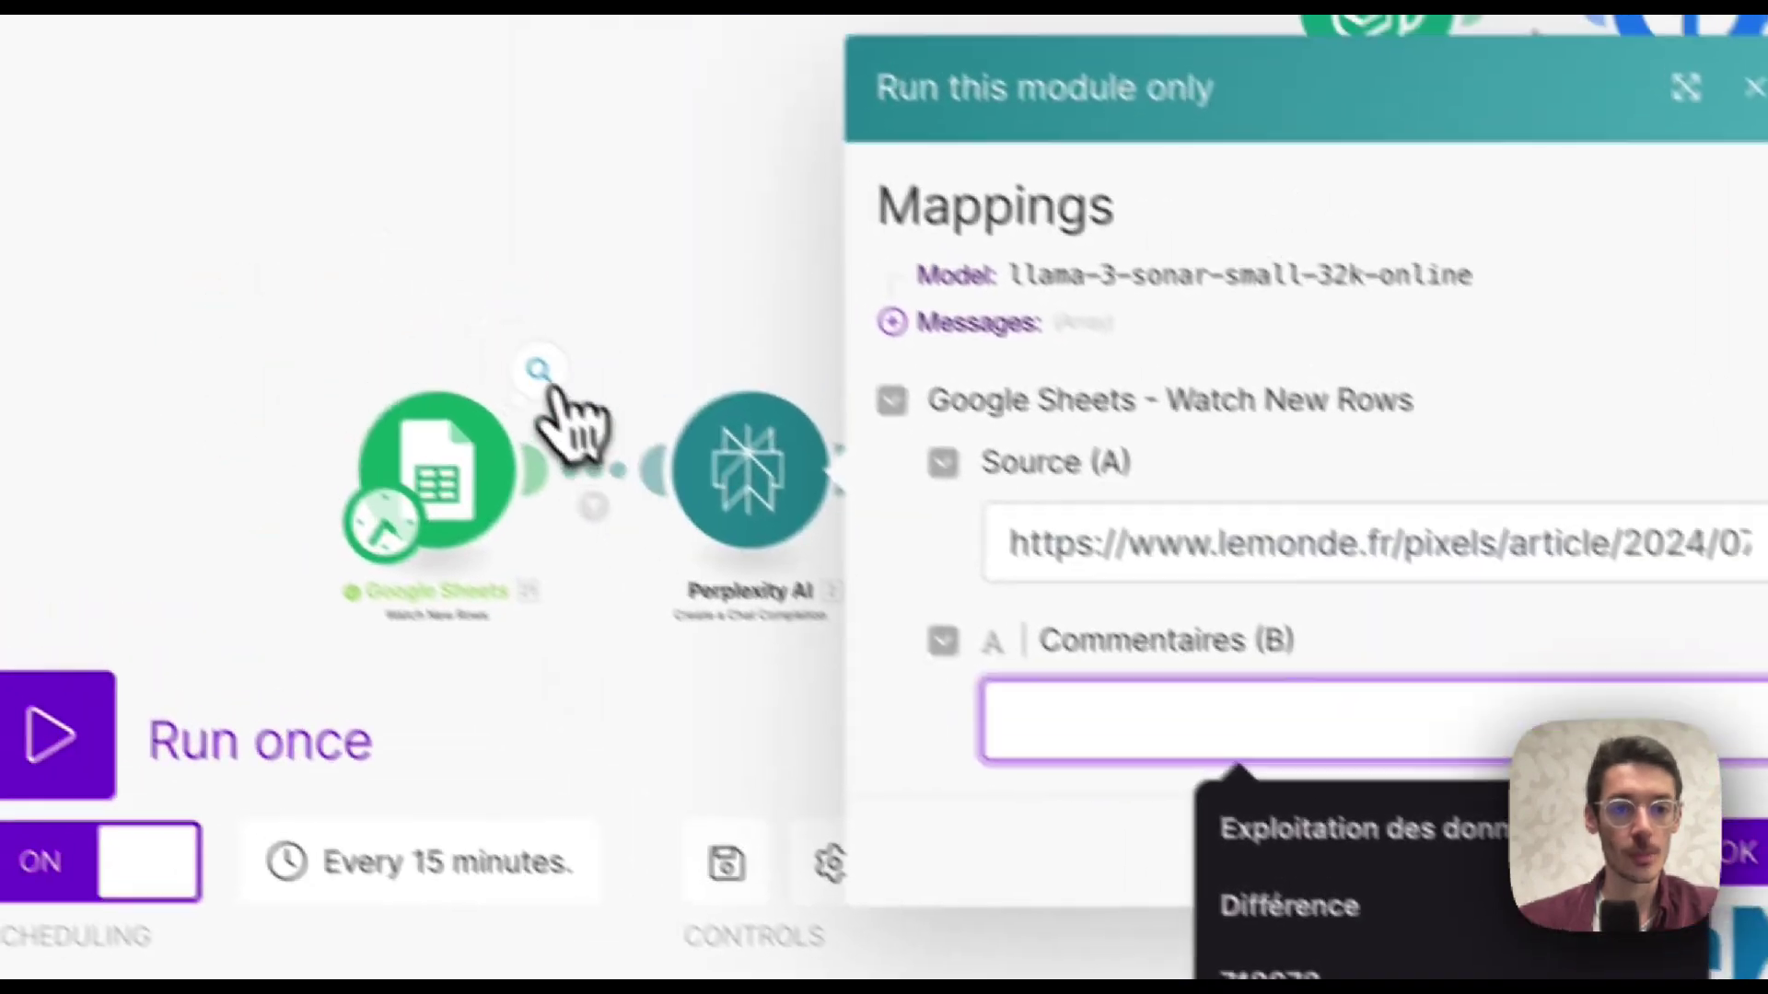
pyautogui.click(352, 235)
pyautogui.tripleClick(813, 310)
pyautogui.press('super+c')
pyautogui.click(1669, 771)
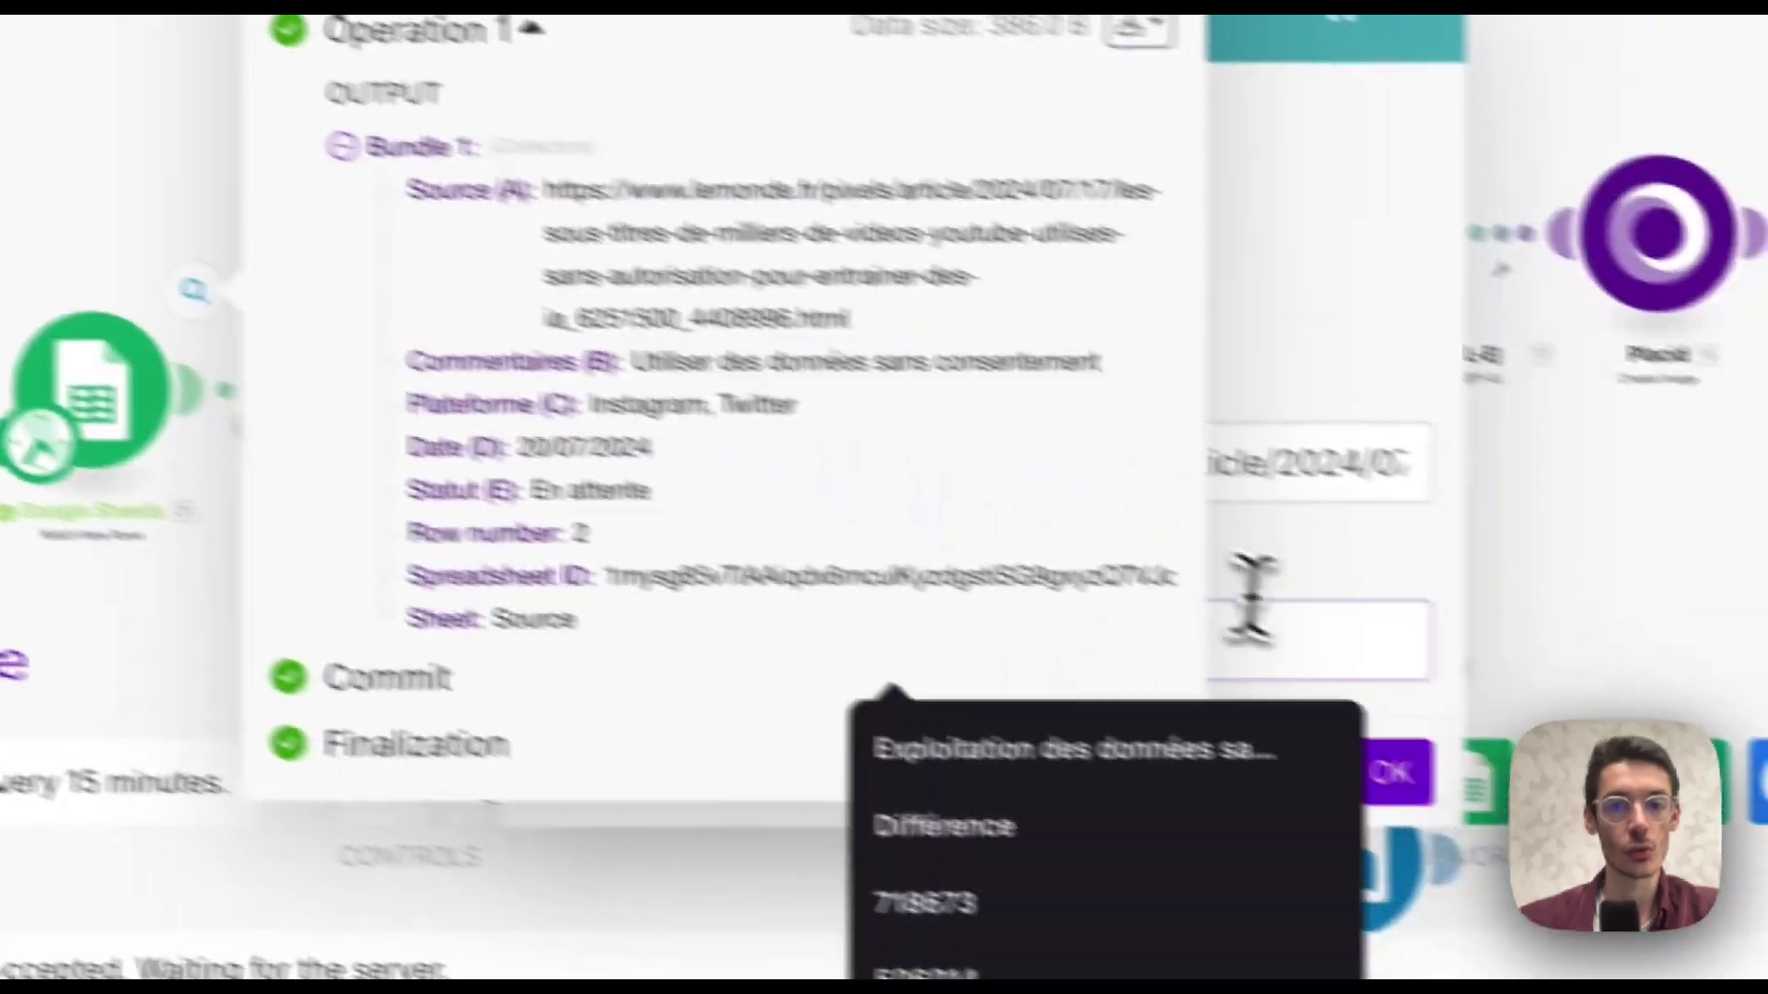
pyautogui.press('super+v')
pyautogui.click(1269, 726)
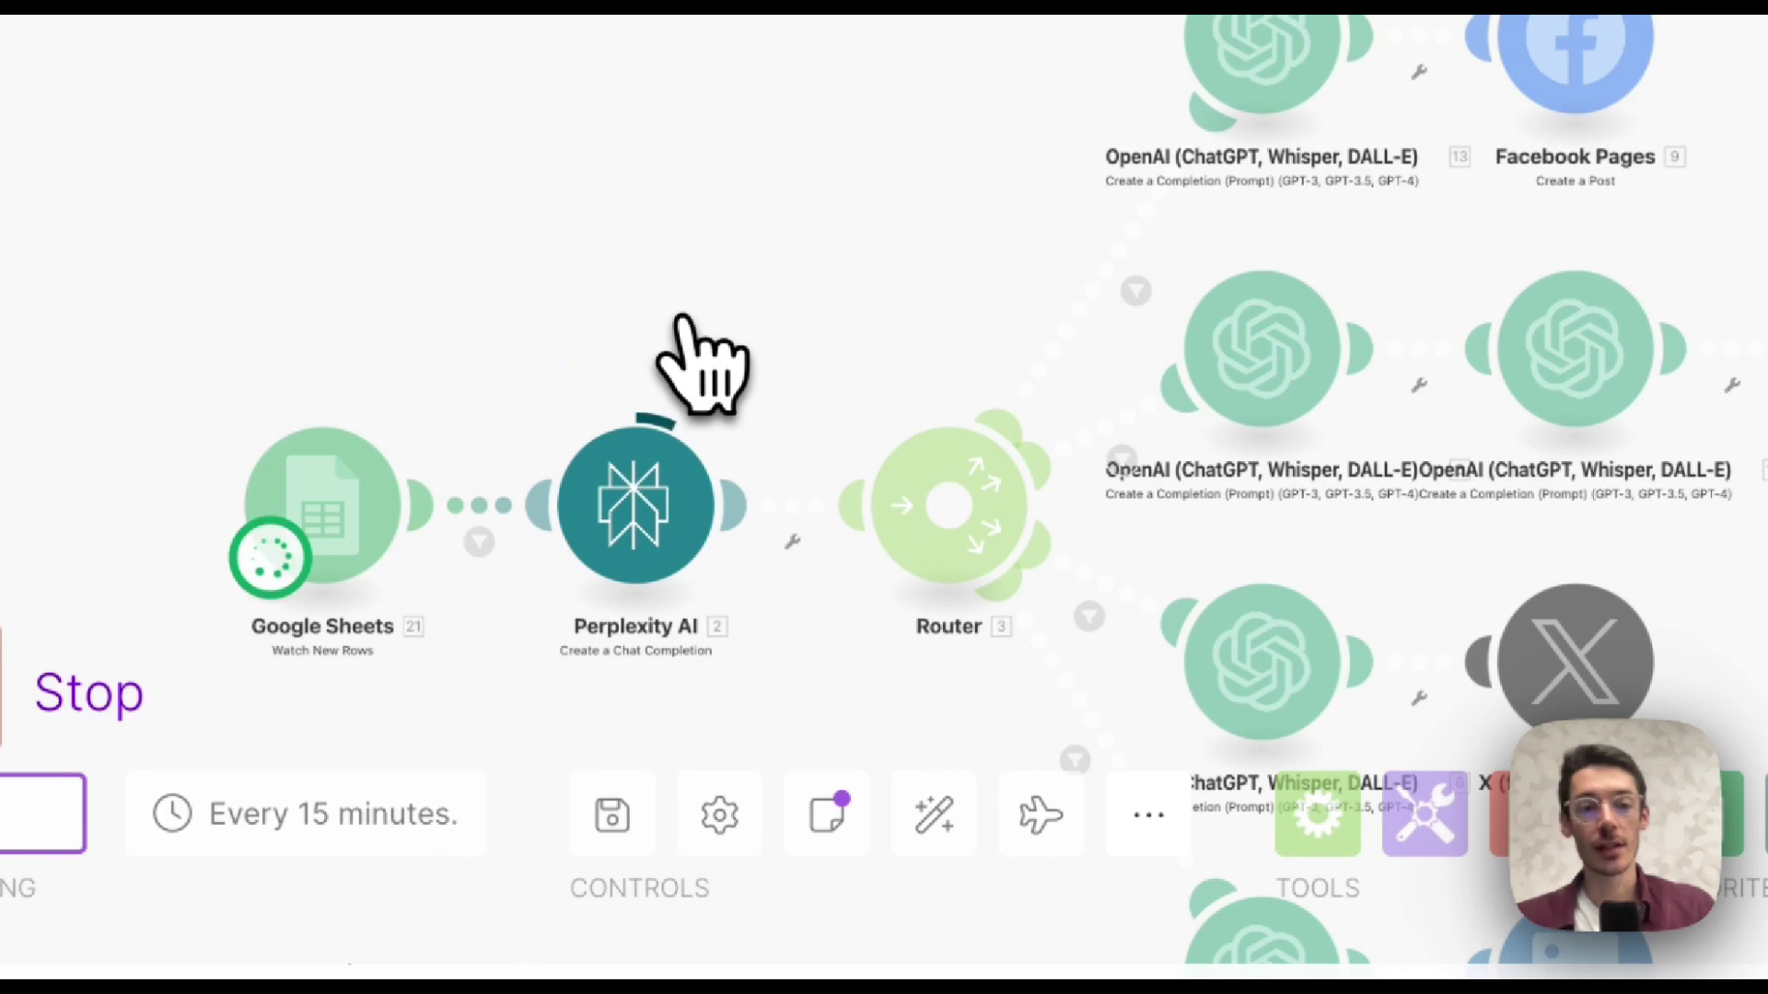
# Open the Perplexity AI run's output and expand Choices, its first item and the Message down to the Content text.
pyautogui.click(737, 406)
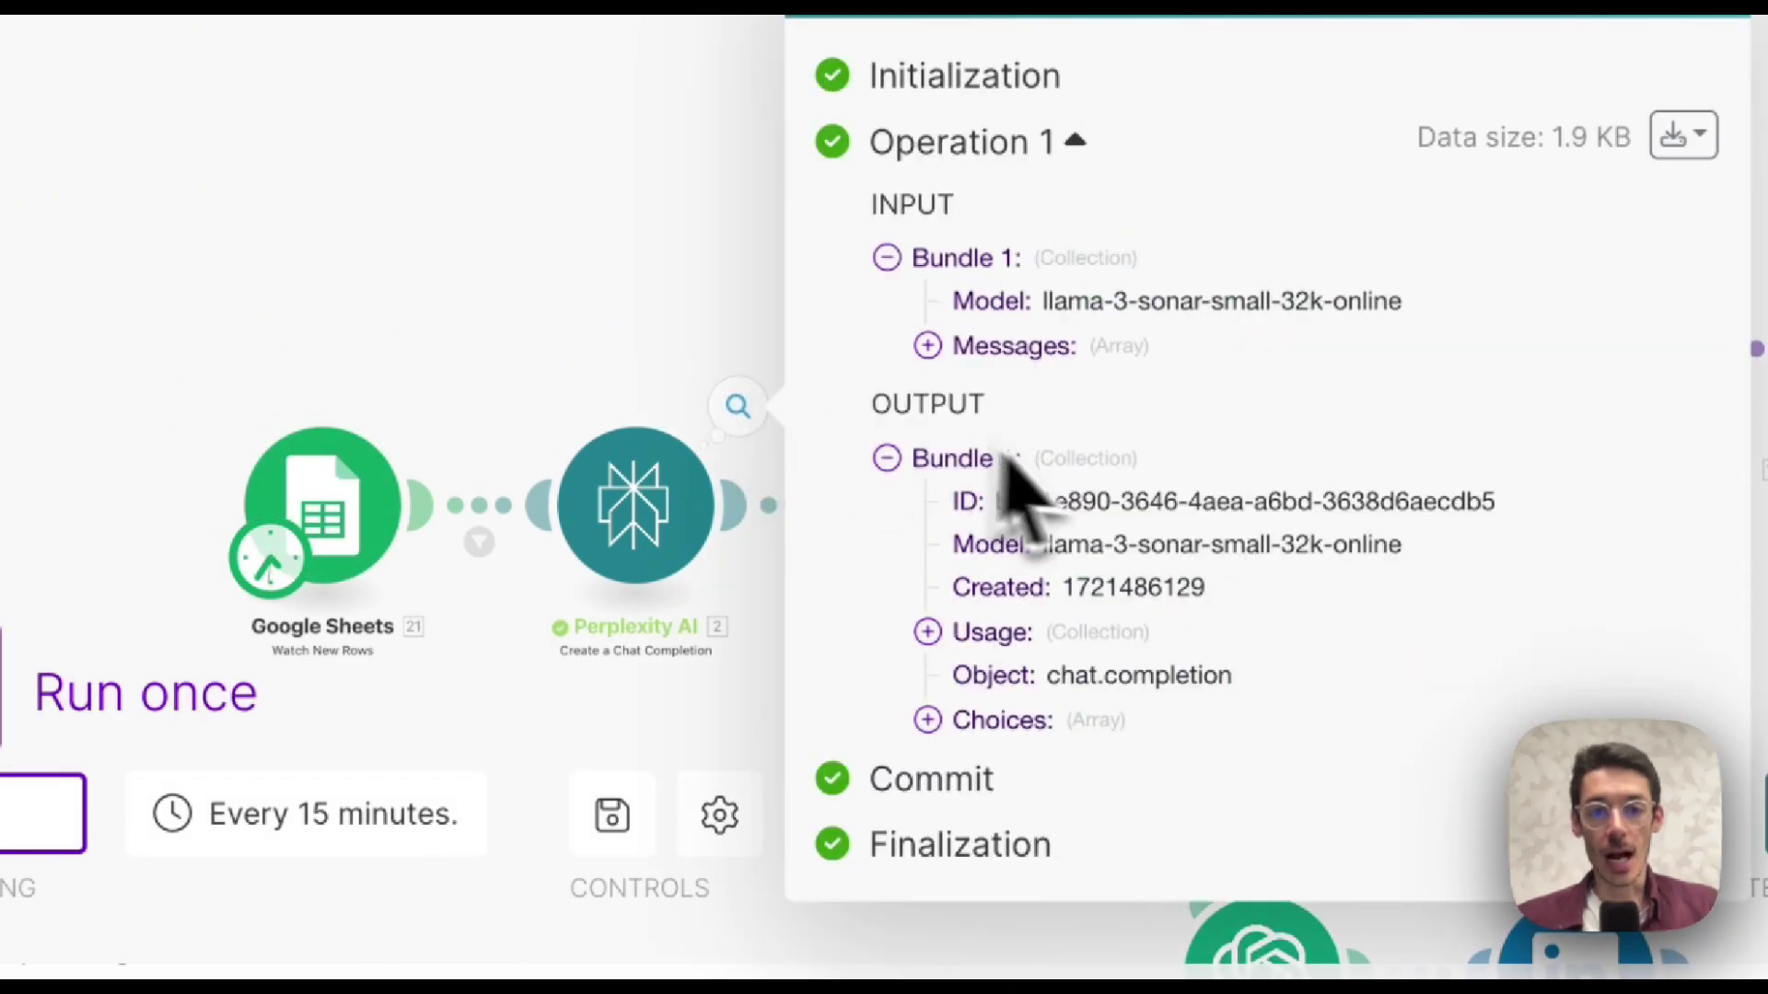
pyautogui.click(928, 720)
pyautogui.scroll(-1, 957, 746)
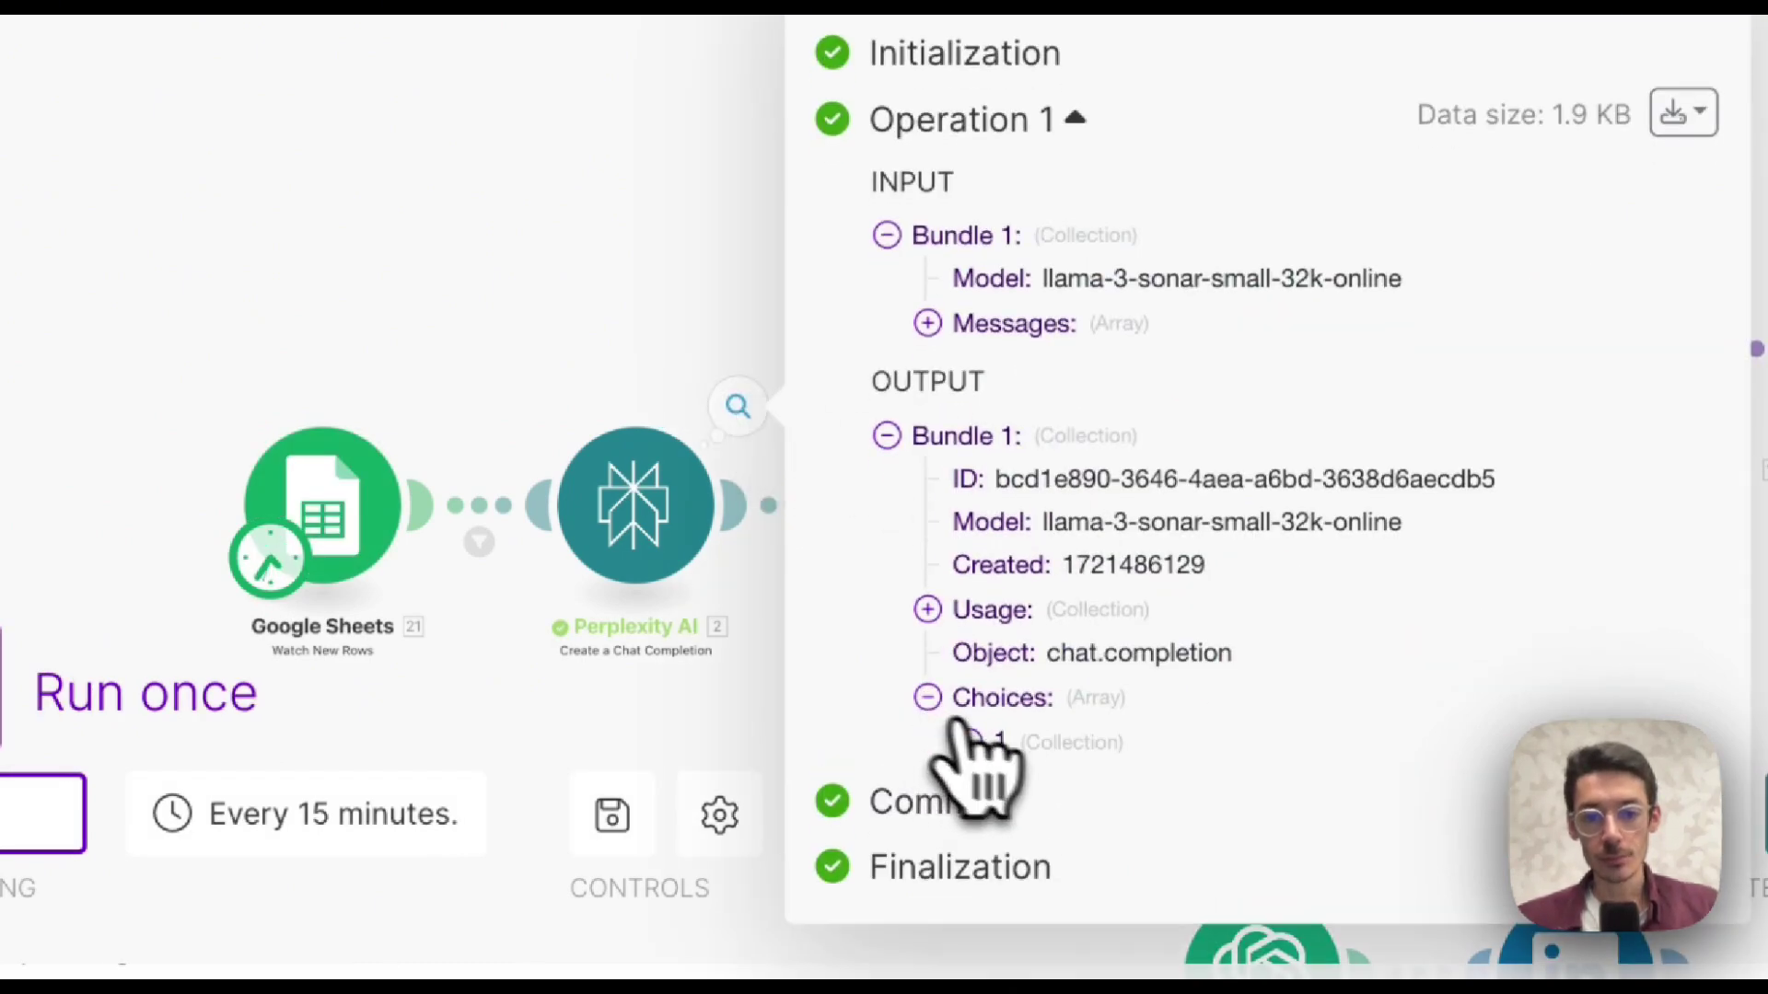
pyautogui.click(966, 742)
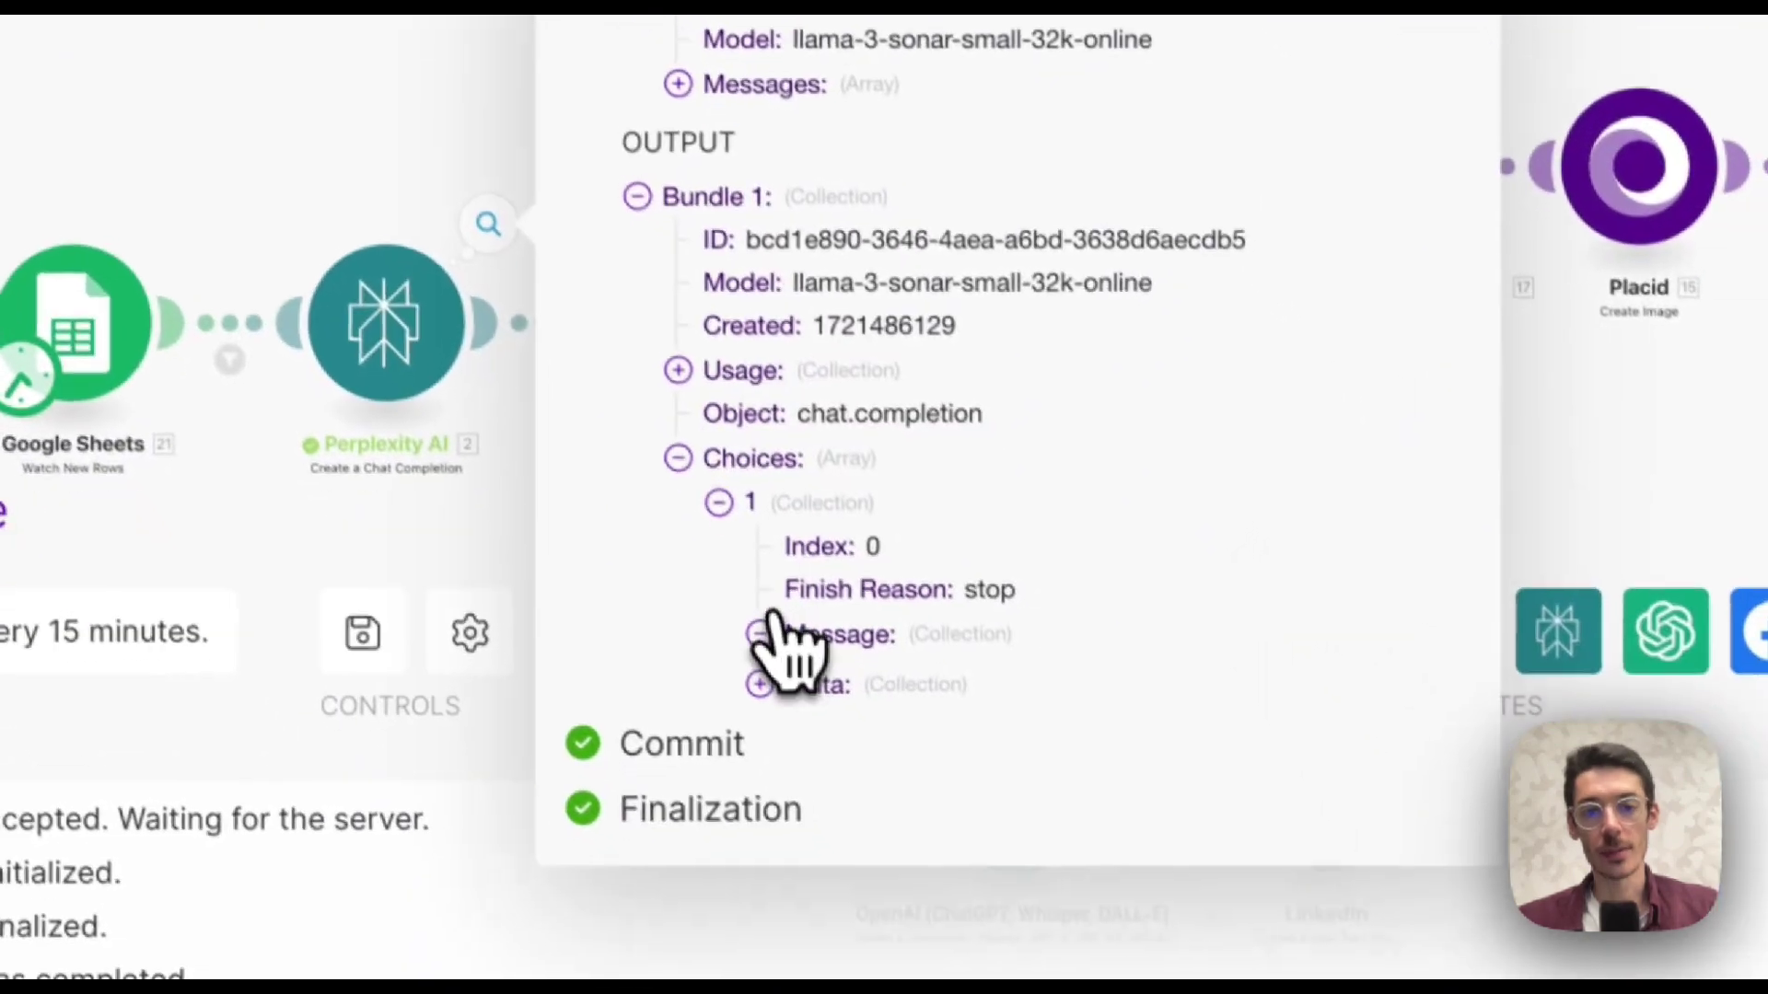
pyautogui.click(1009, 816)
pyautogui.click(778, 697)
pyautogui.scroll(-6, 1013, 719)
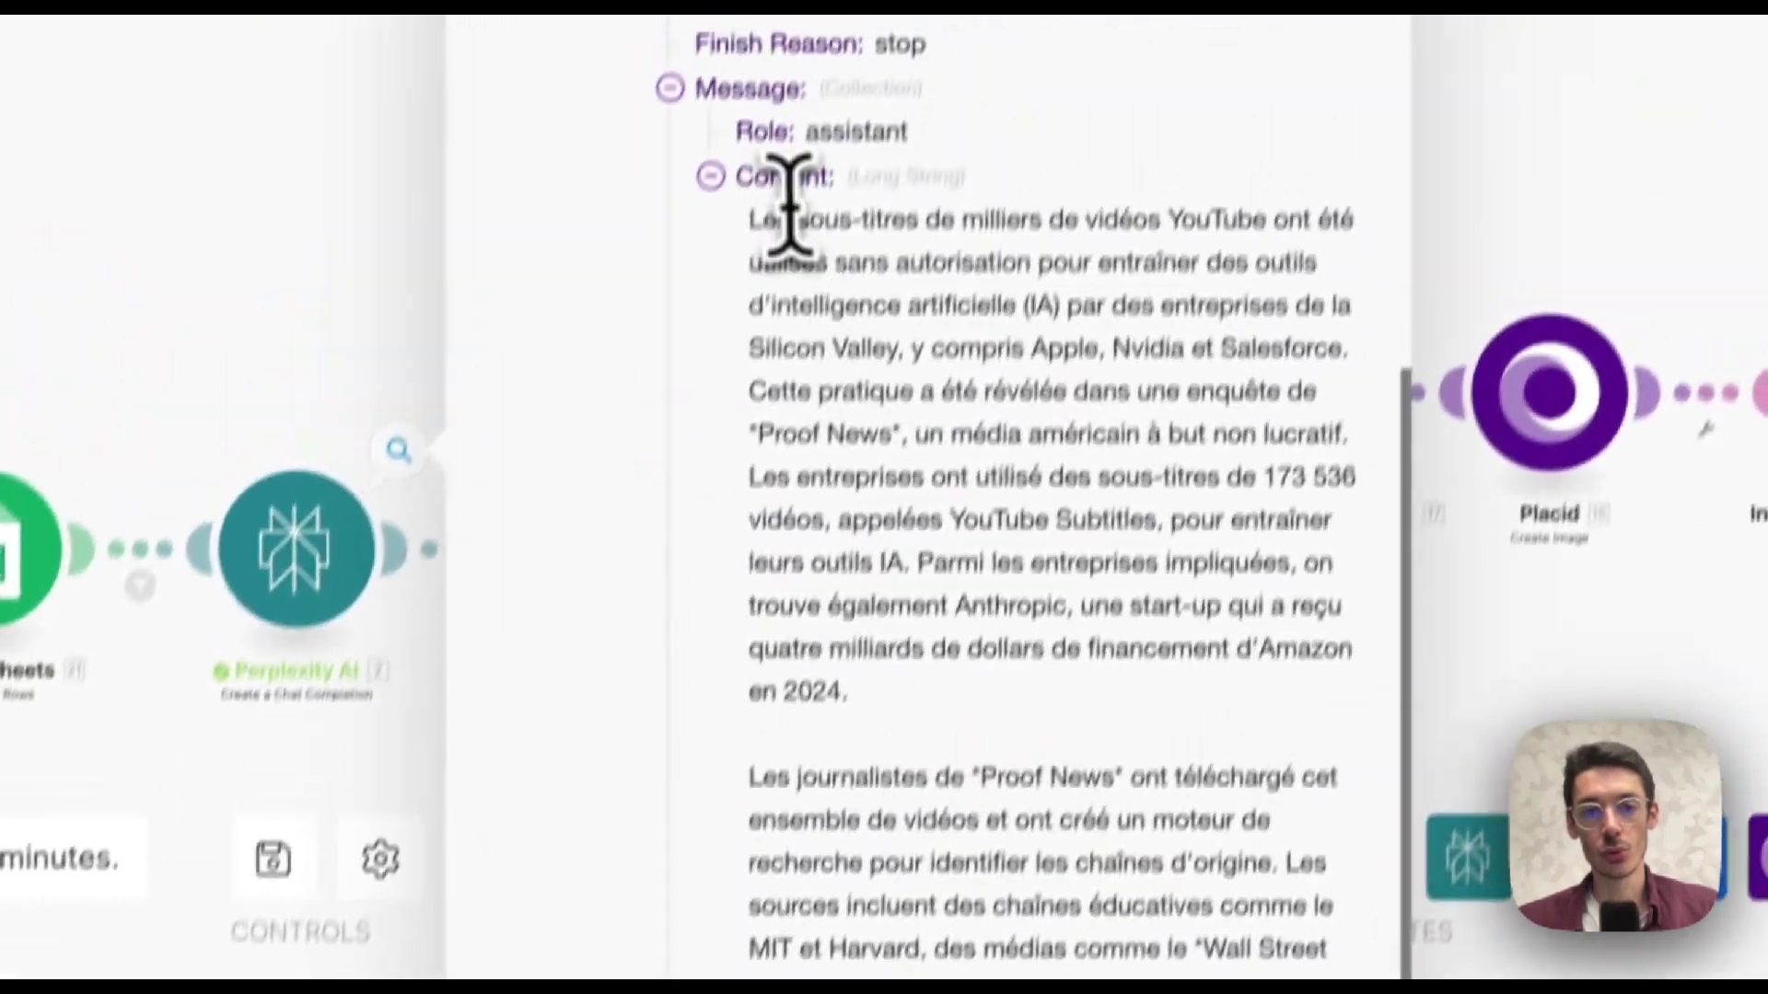
# Read the article summary in the Perplexity AI output's Content, close the output and open the module's settings.
pyautogui.moveTo(837, 15); pyautogui.dragTo(1013, 186)
pyautogui.moveTo(909, 461); pyautogui.dragTo(1073, 970)
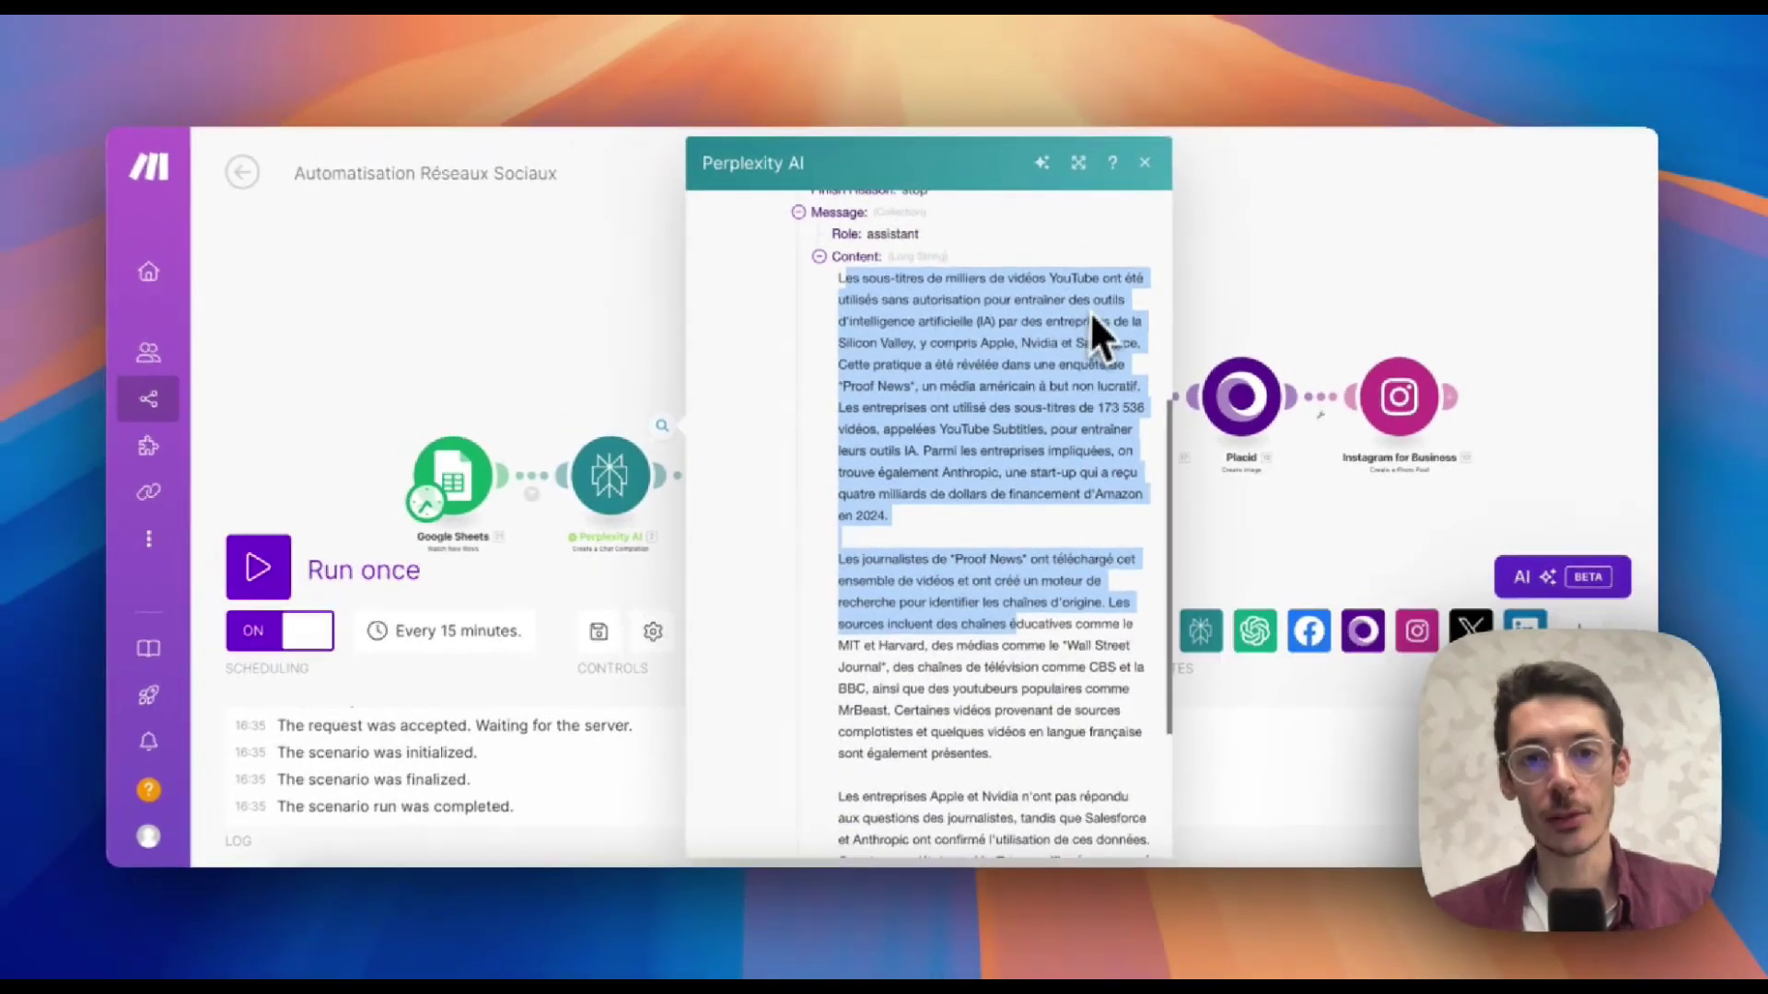
pyautogui.scroll(-5, 1017, 439)
pyautogui.scroll(4, 1027, 451)
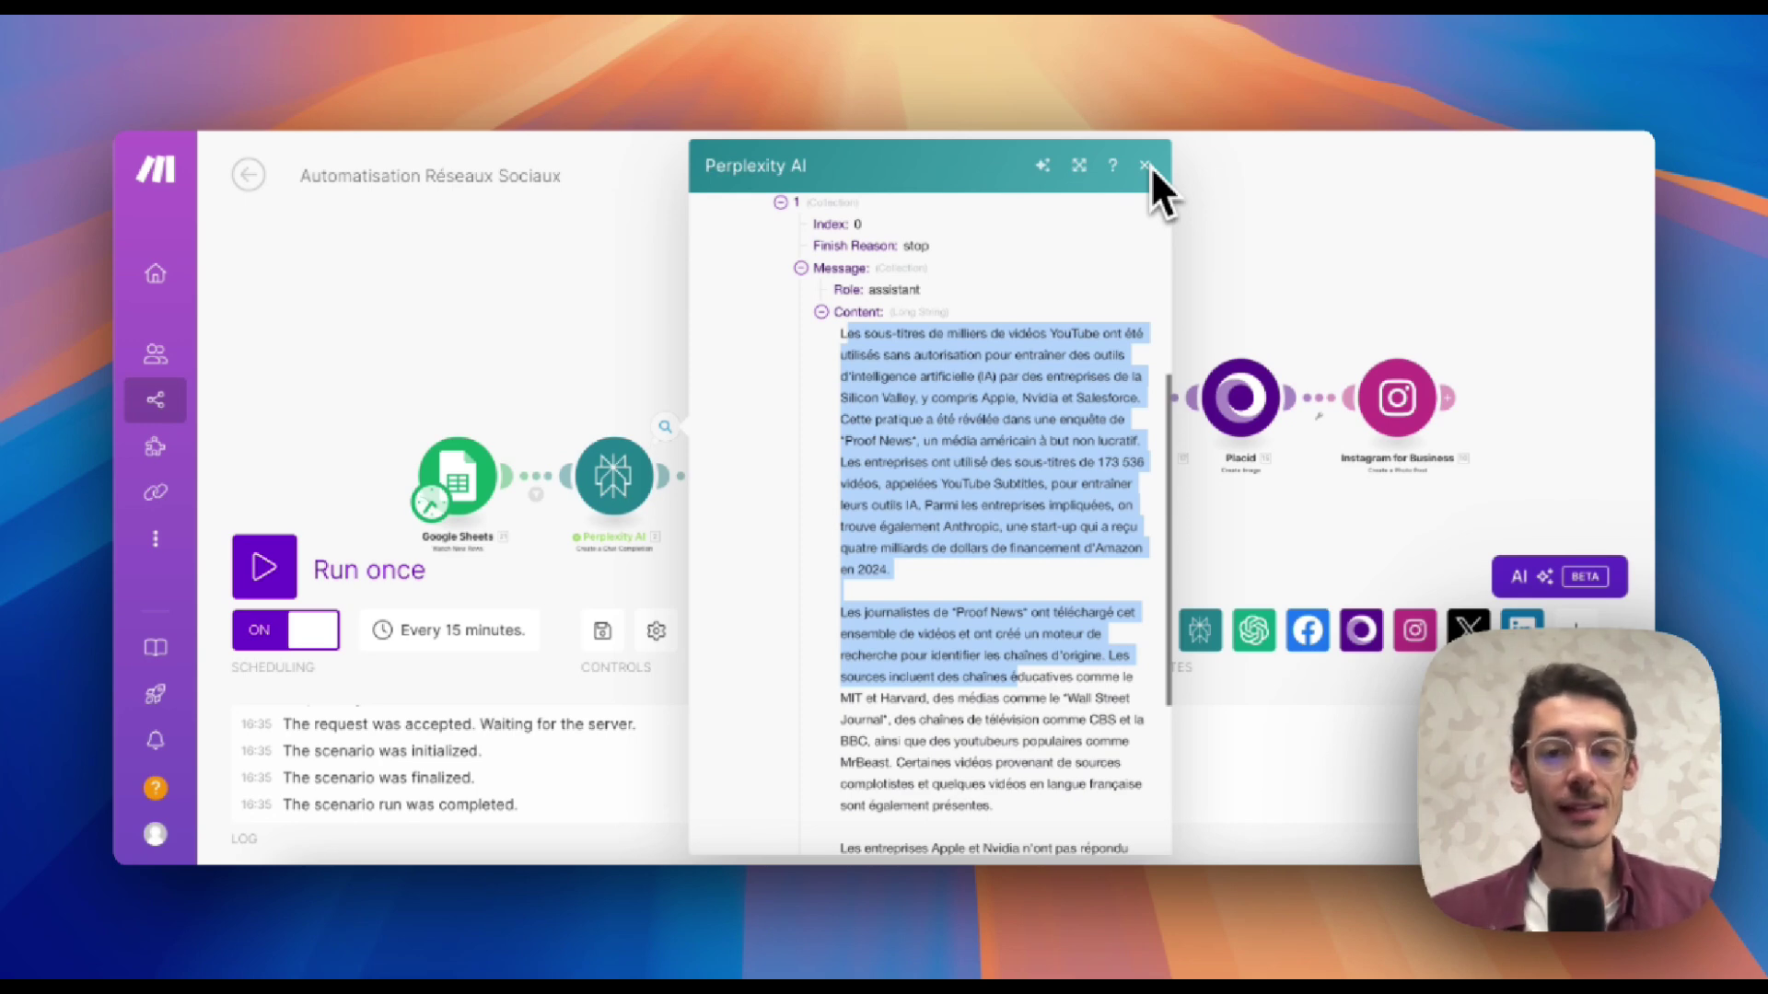
pyautogui.scroll(-3, 1036, 433)
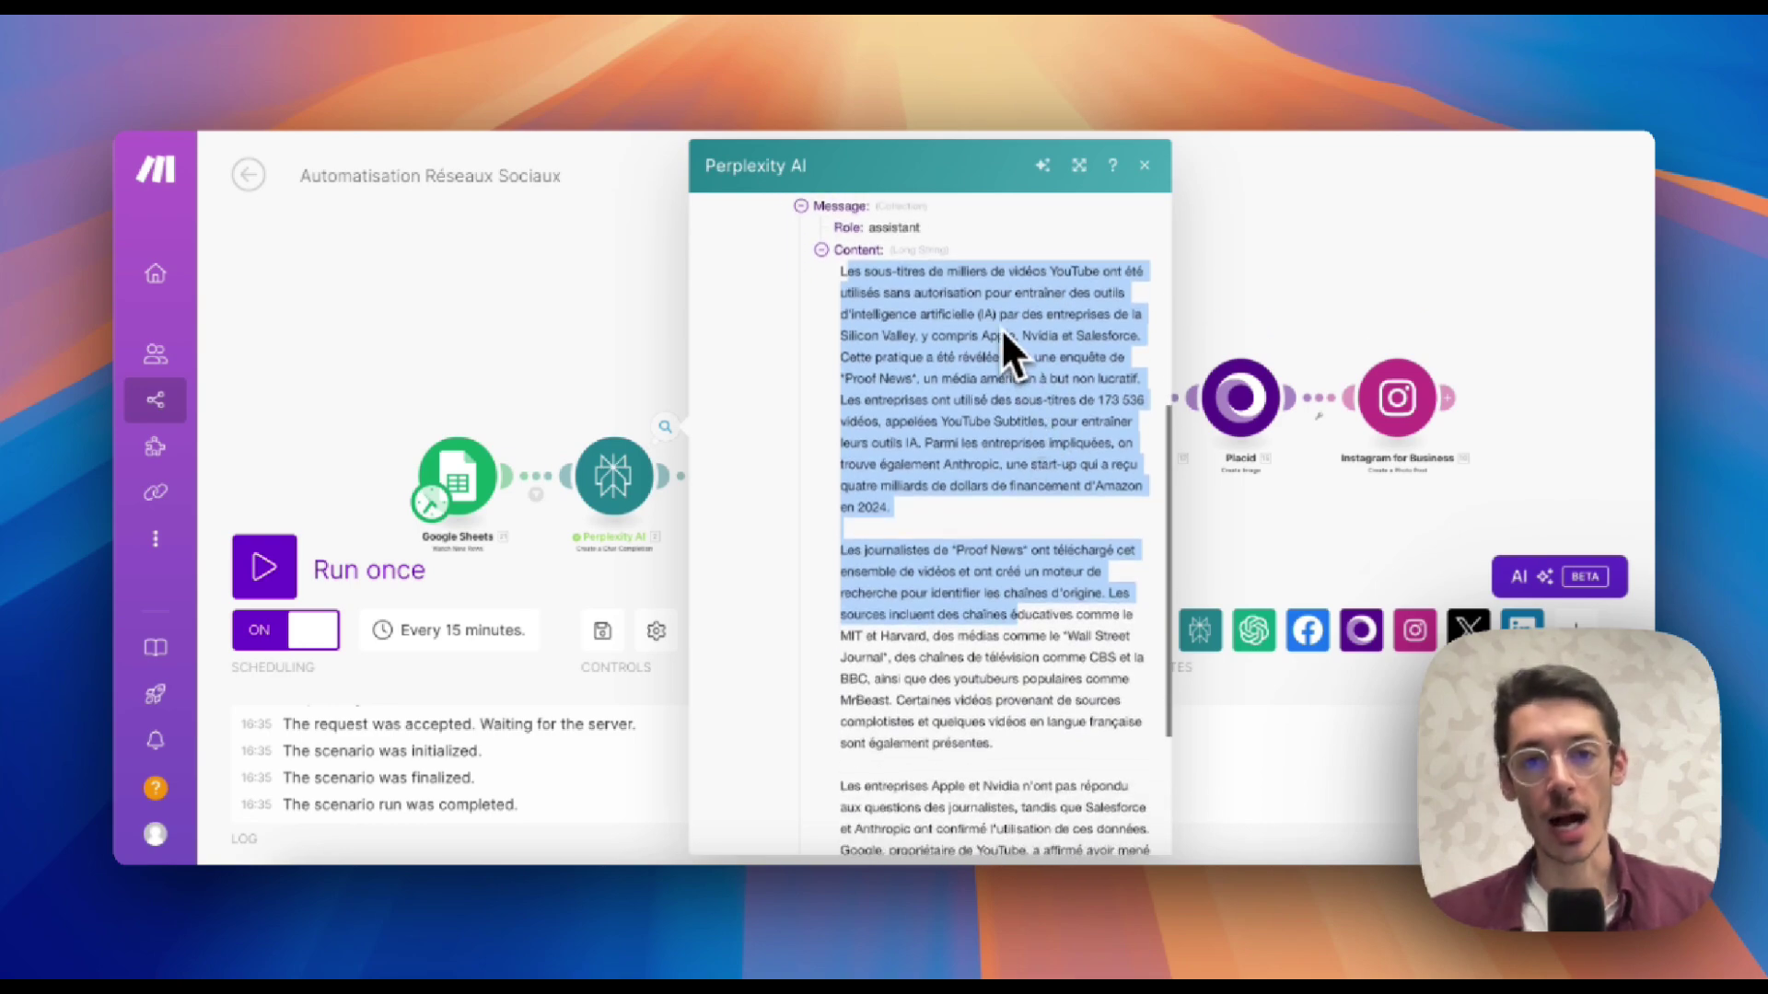
pyautogui.scroll(5, 1007, 339)
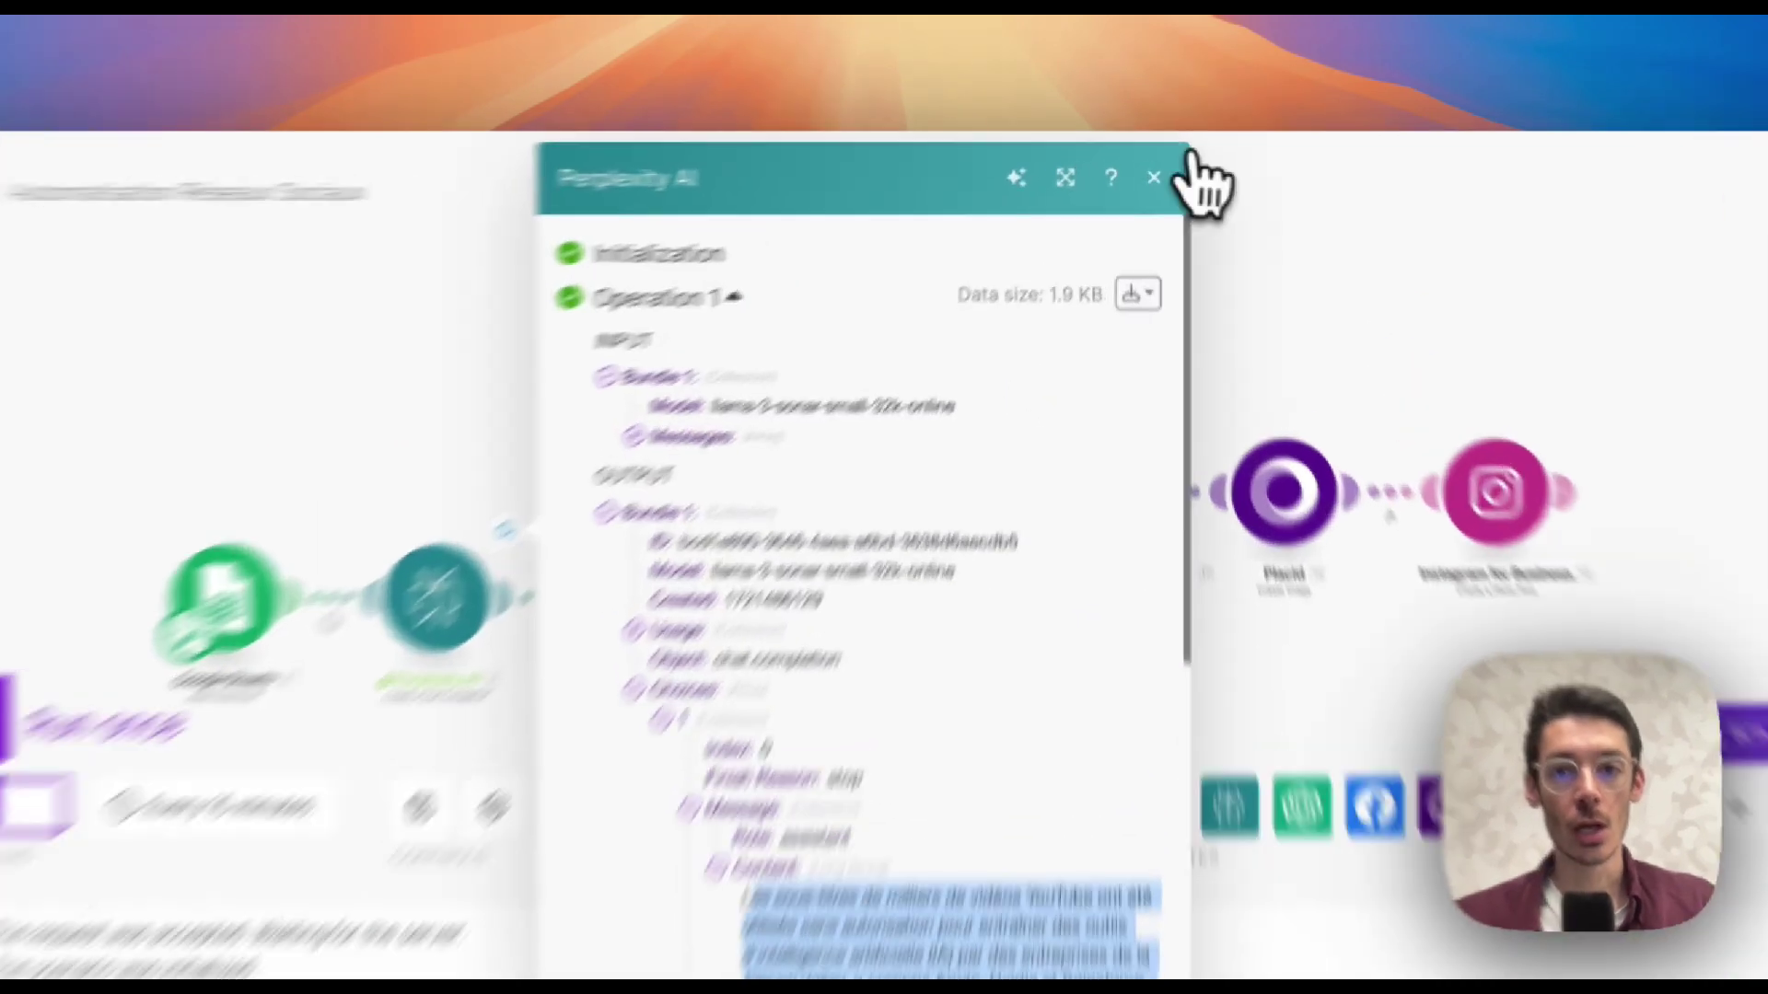
pyautogui.click(1144, 165)
pyautogui.click(504, 515)
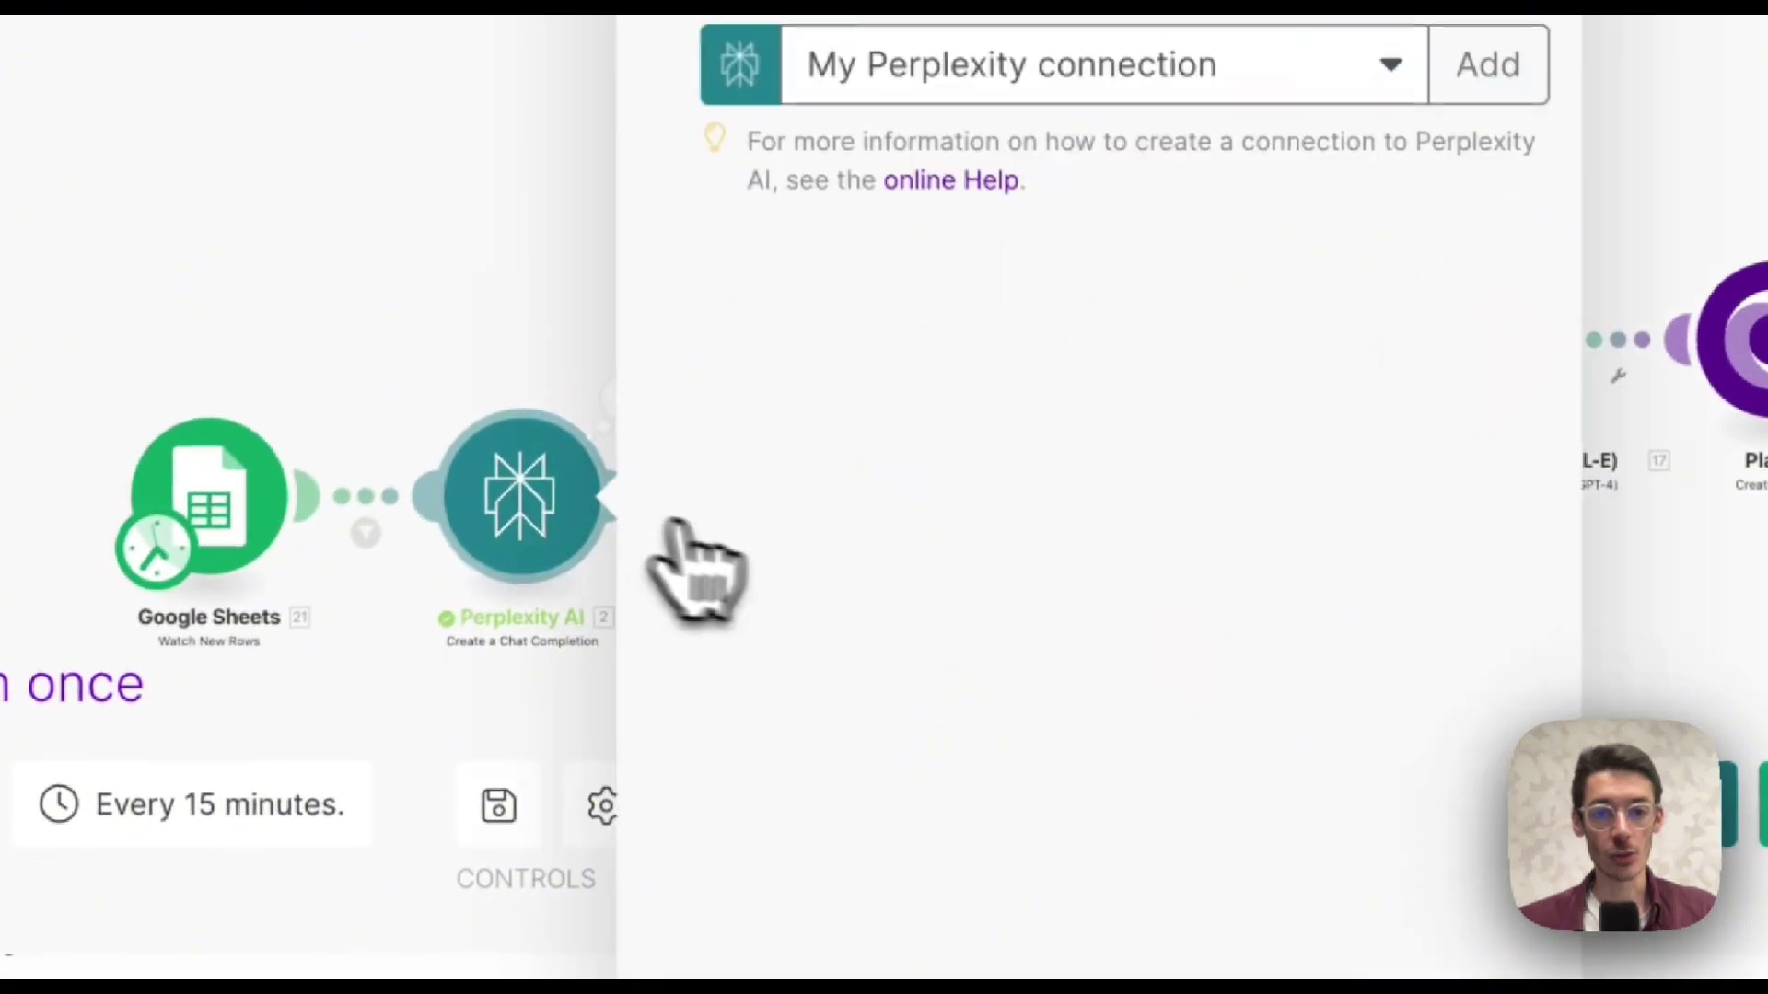
# Check the Perplexity AI module's model and prompt, close its settings and open the OpenAI module that feeds Facebook Pages.
pyautogui.scroll(-4, 1104, 727)
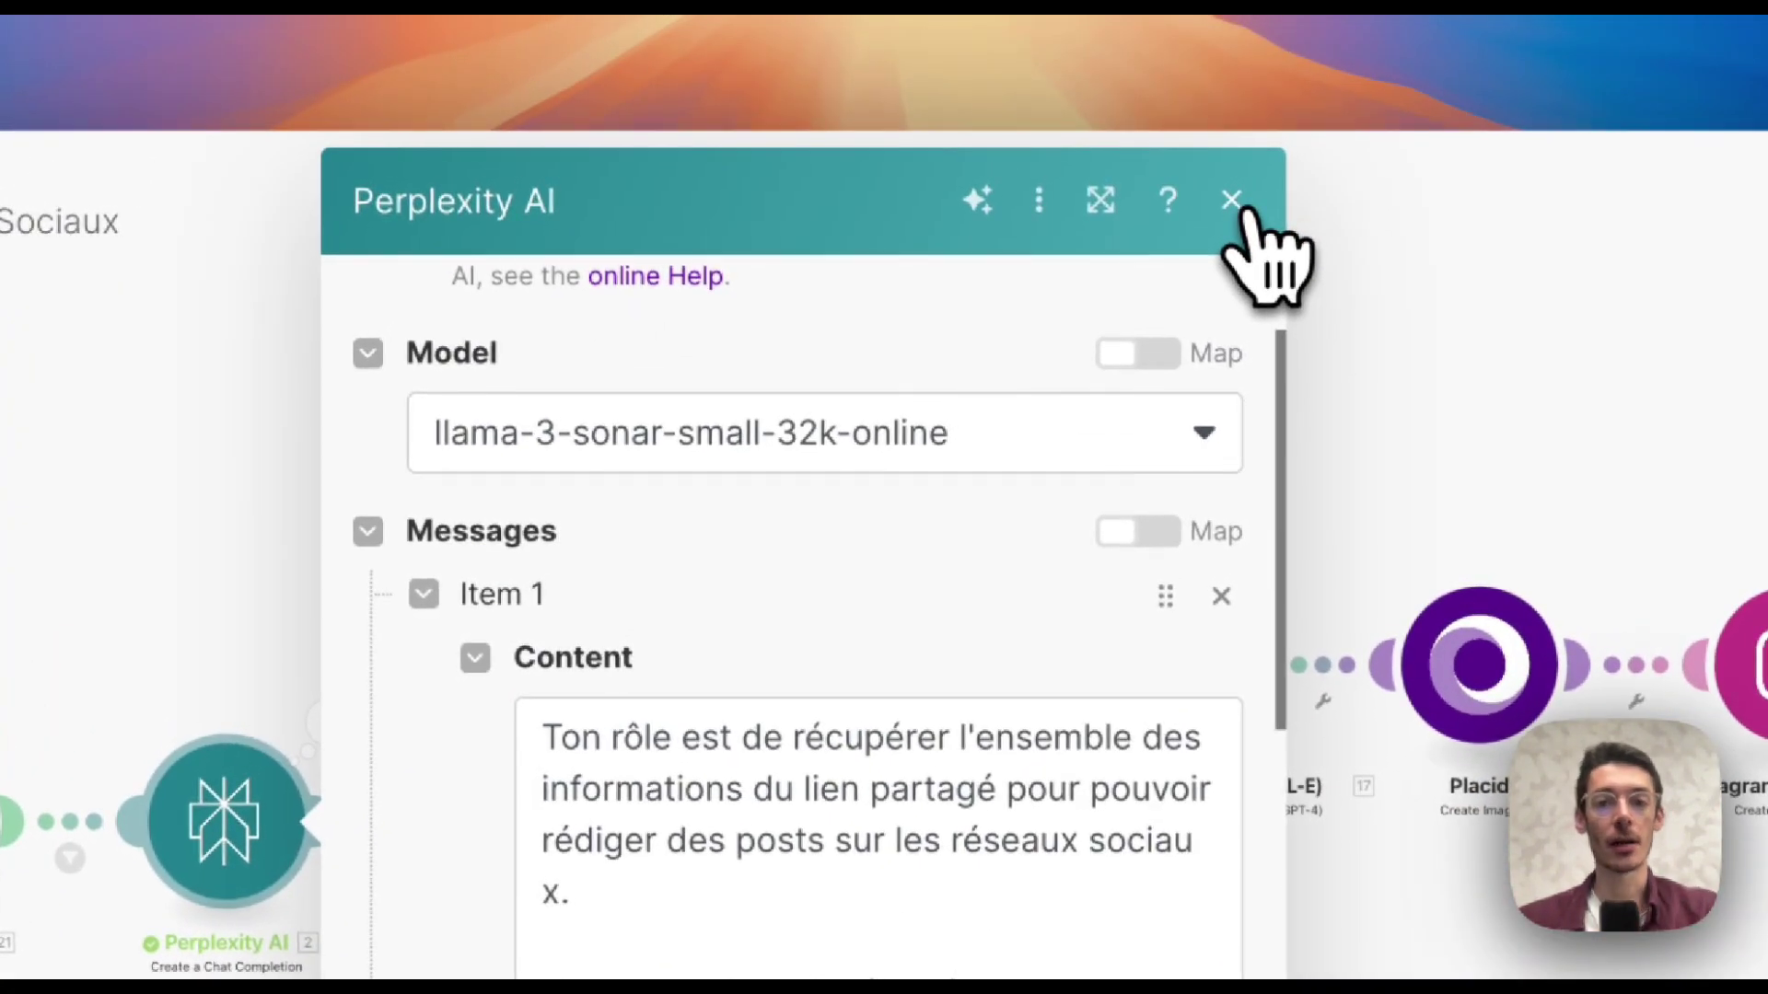
pyautogui.click(1233, 203)
pyautogui.scroll(-2, 645, 442)
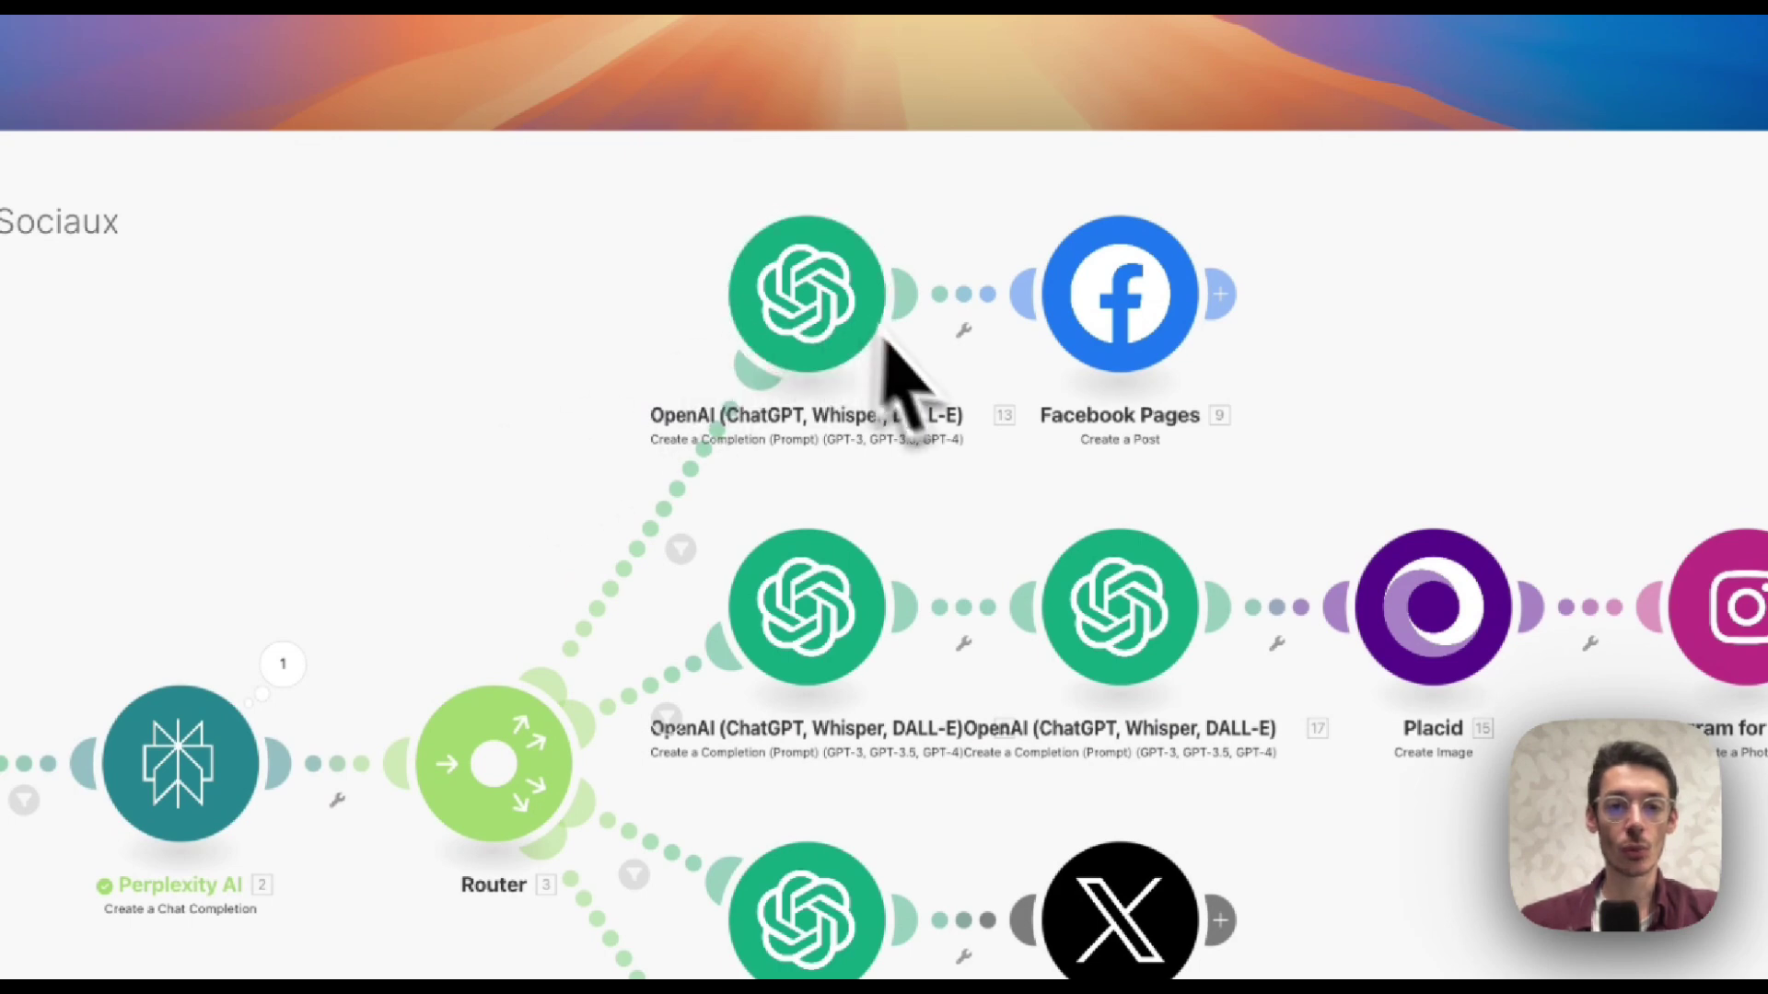
pyautogui.scroll(-2, 895, 494)
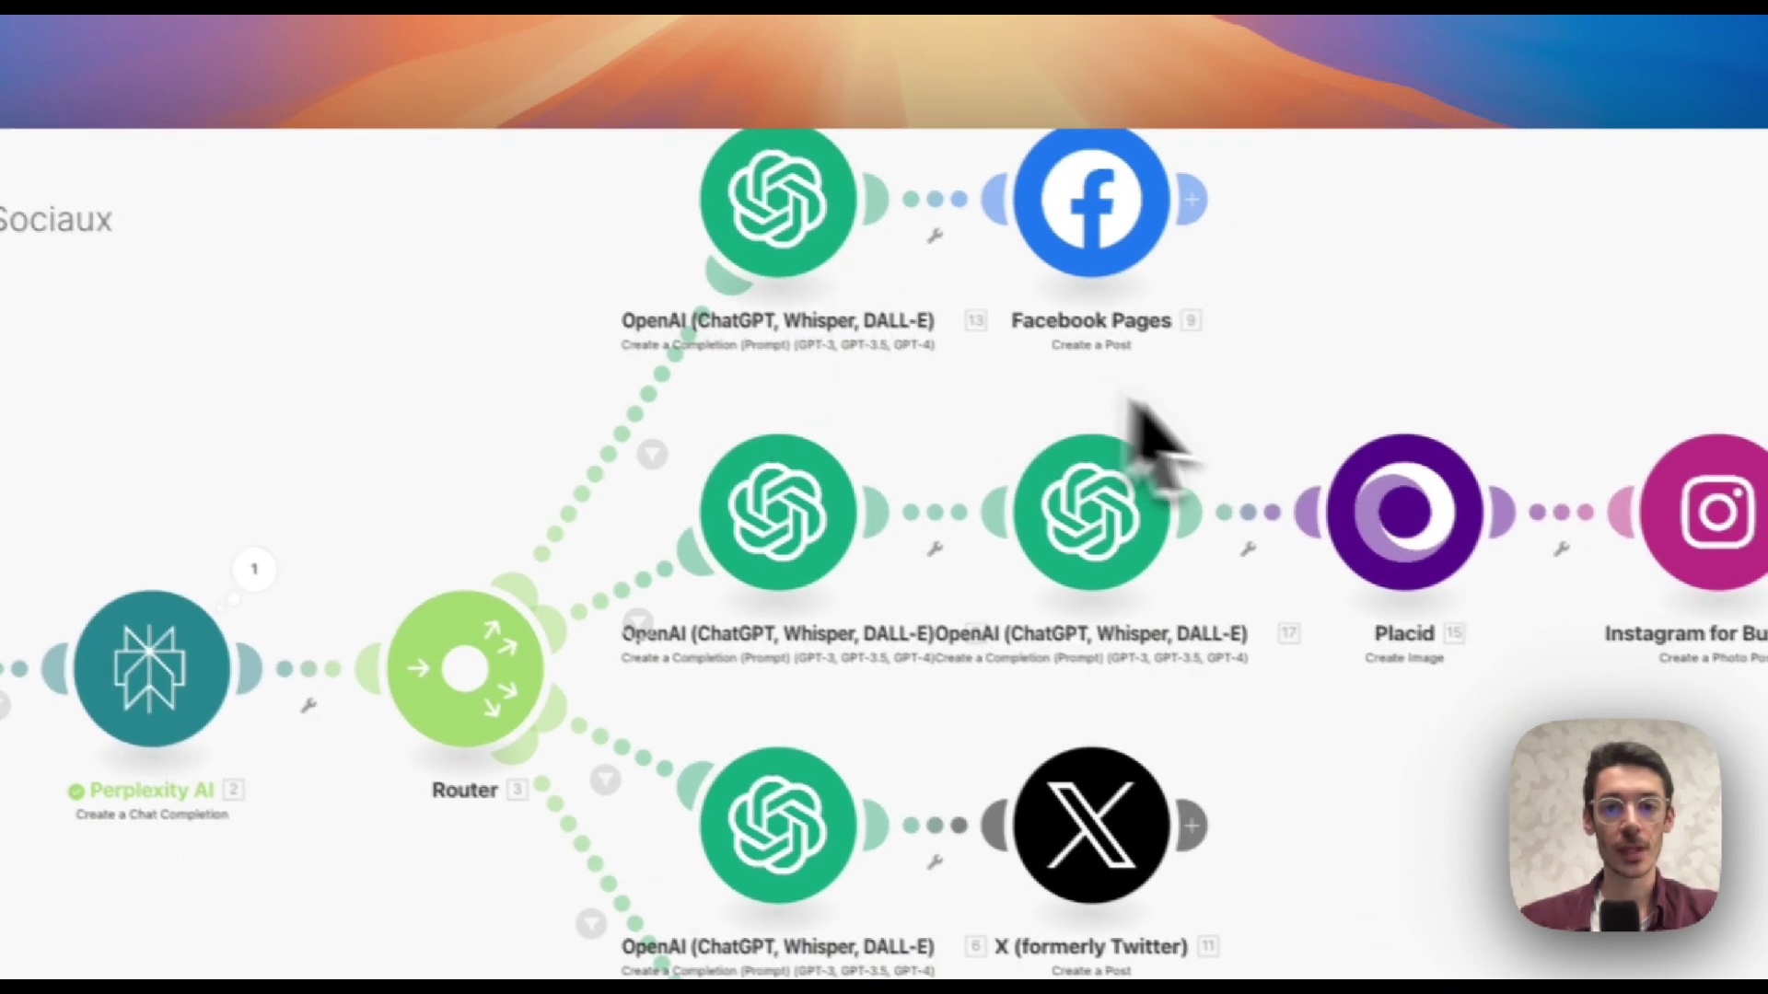
pyautogui.hscroll(3, 1095, 377)
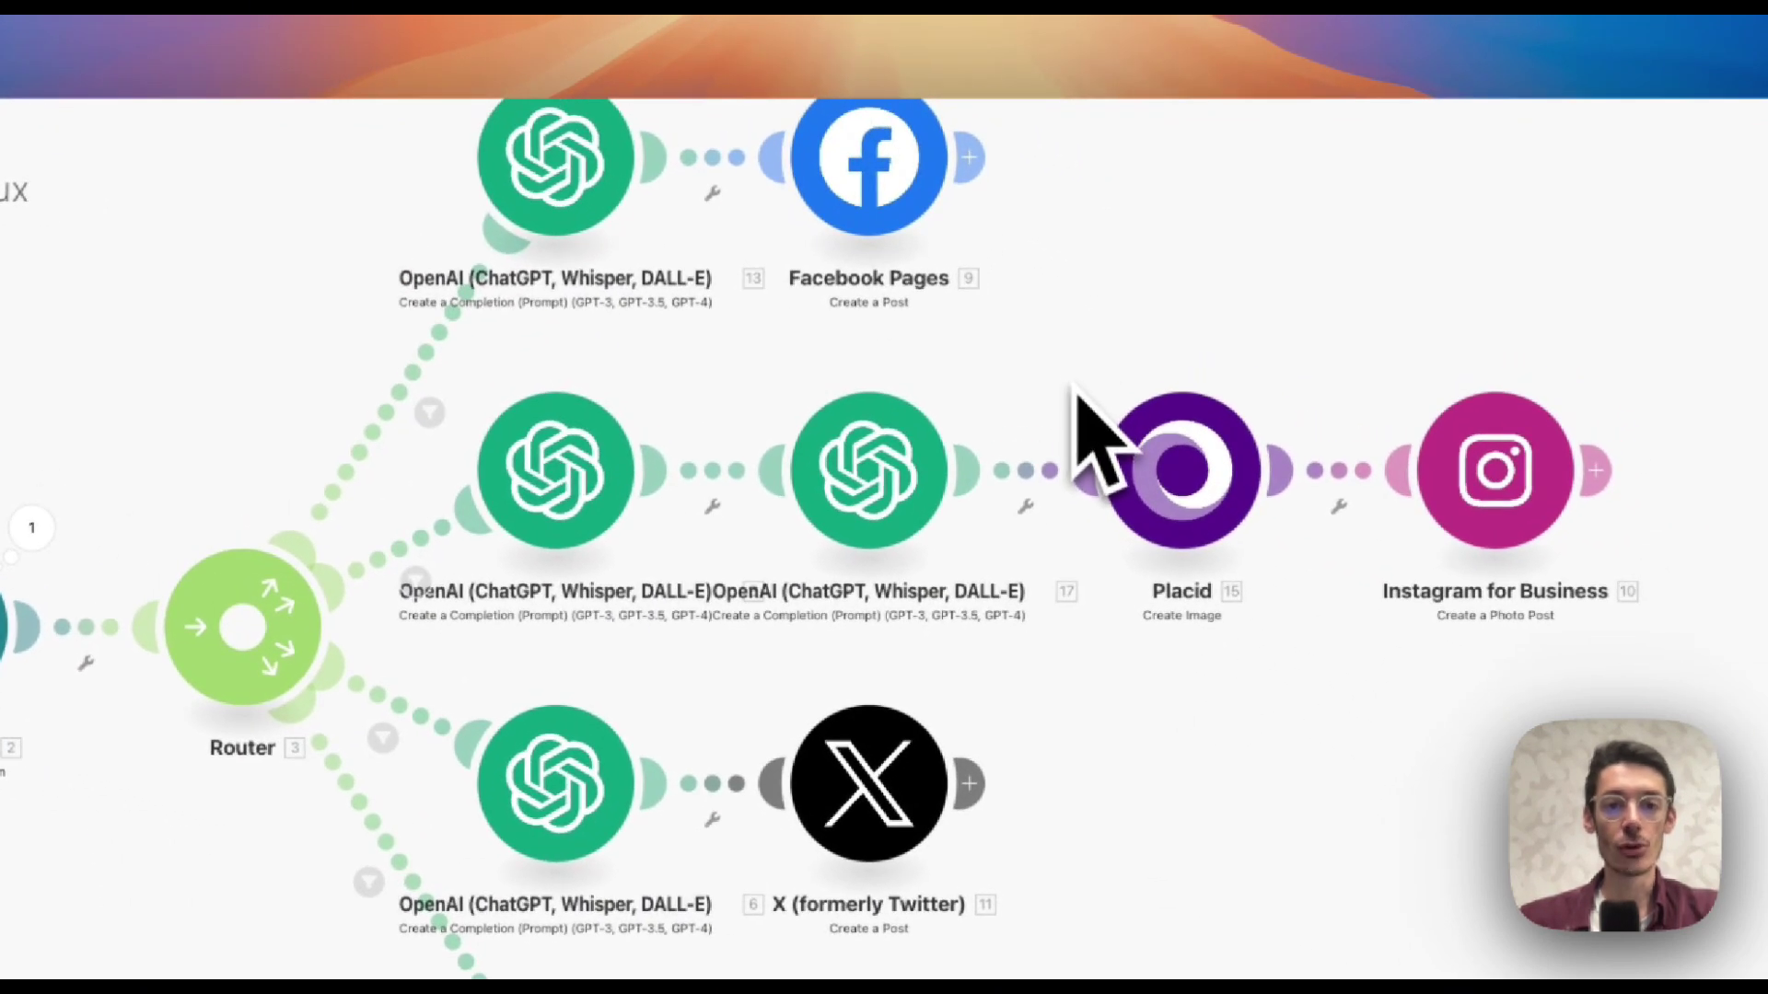
pyautogui.scroll(1, 1068, 451)
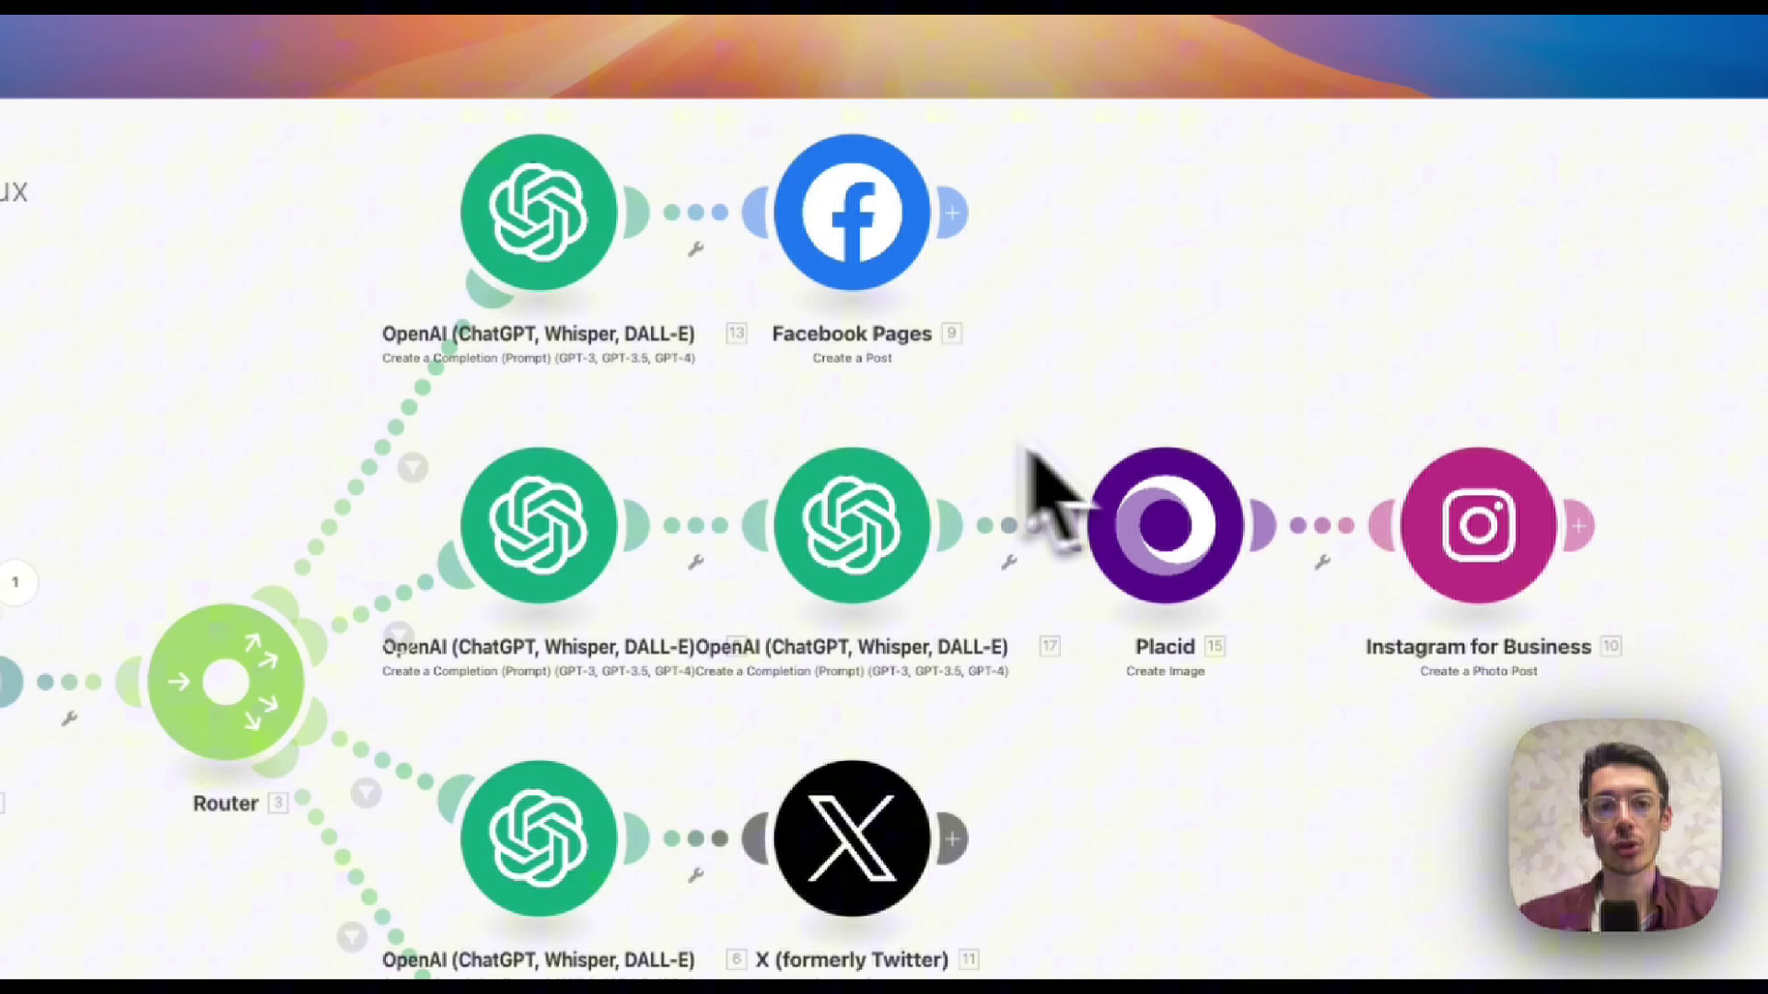
pyautogui.click(564, 269)
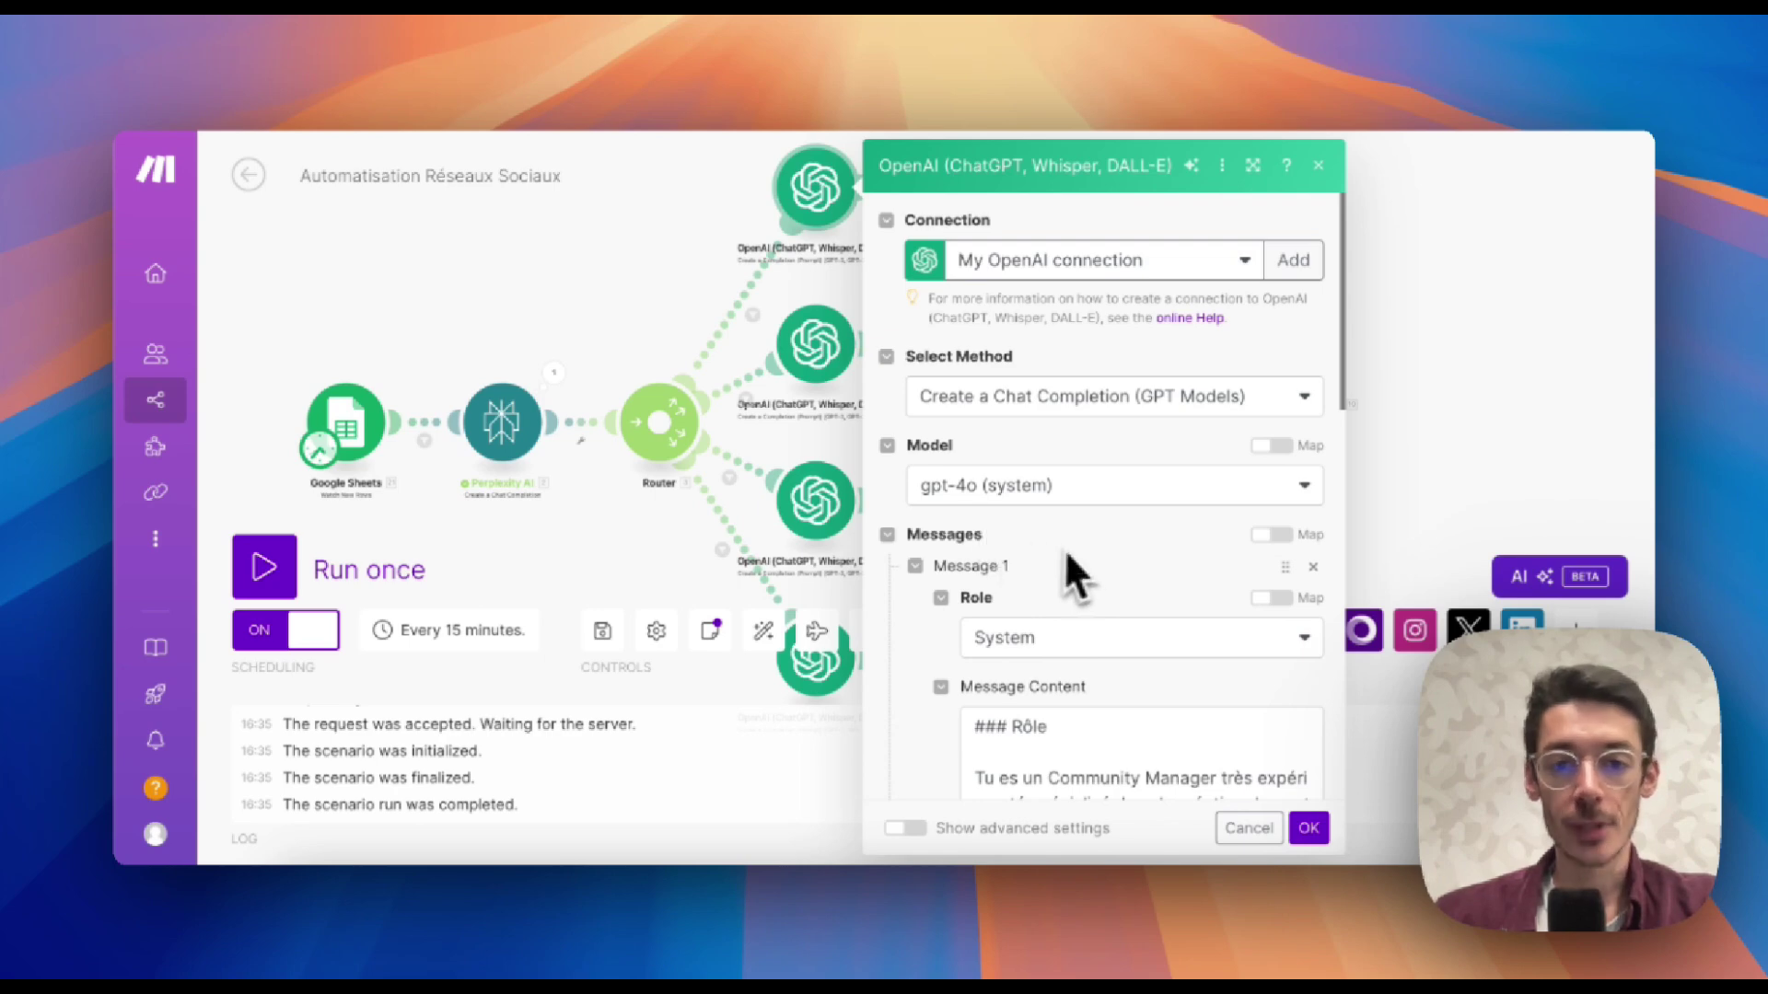
# Read the Rôle section of the System message in the Facebook branch's OpenAI module.
pyautogui.scroll(-3, 1073, 551)
pyautogui.scroll(-1, 1083, 556)
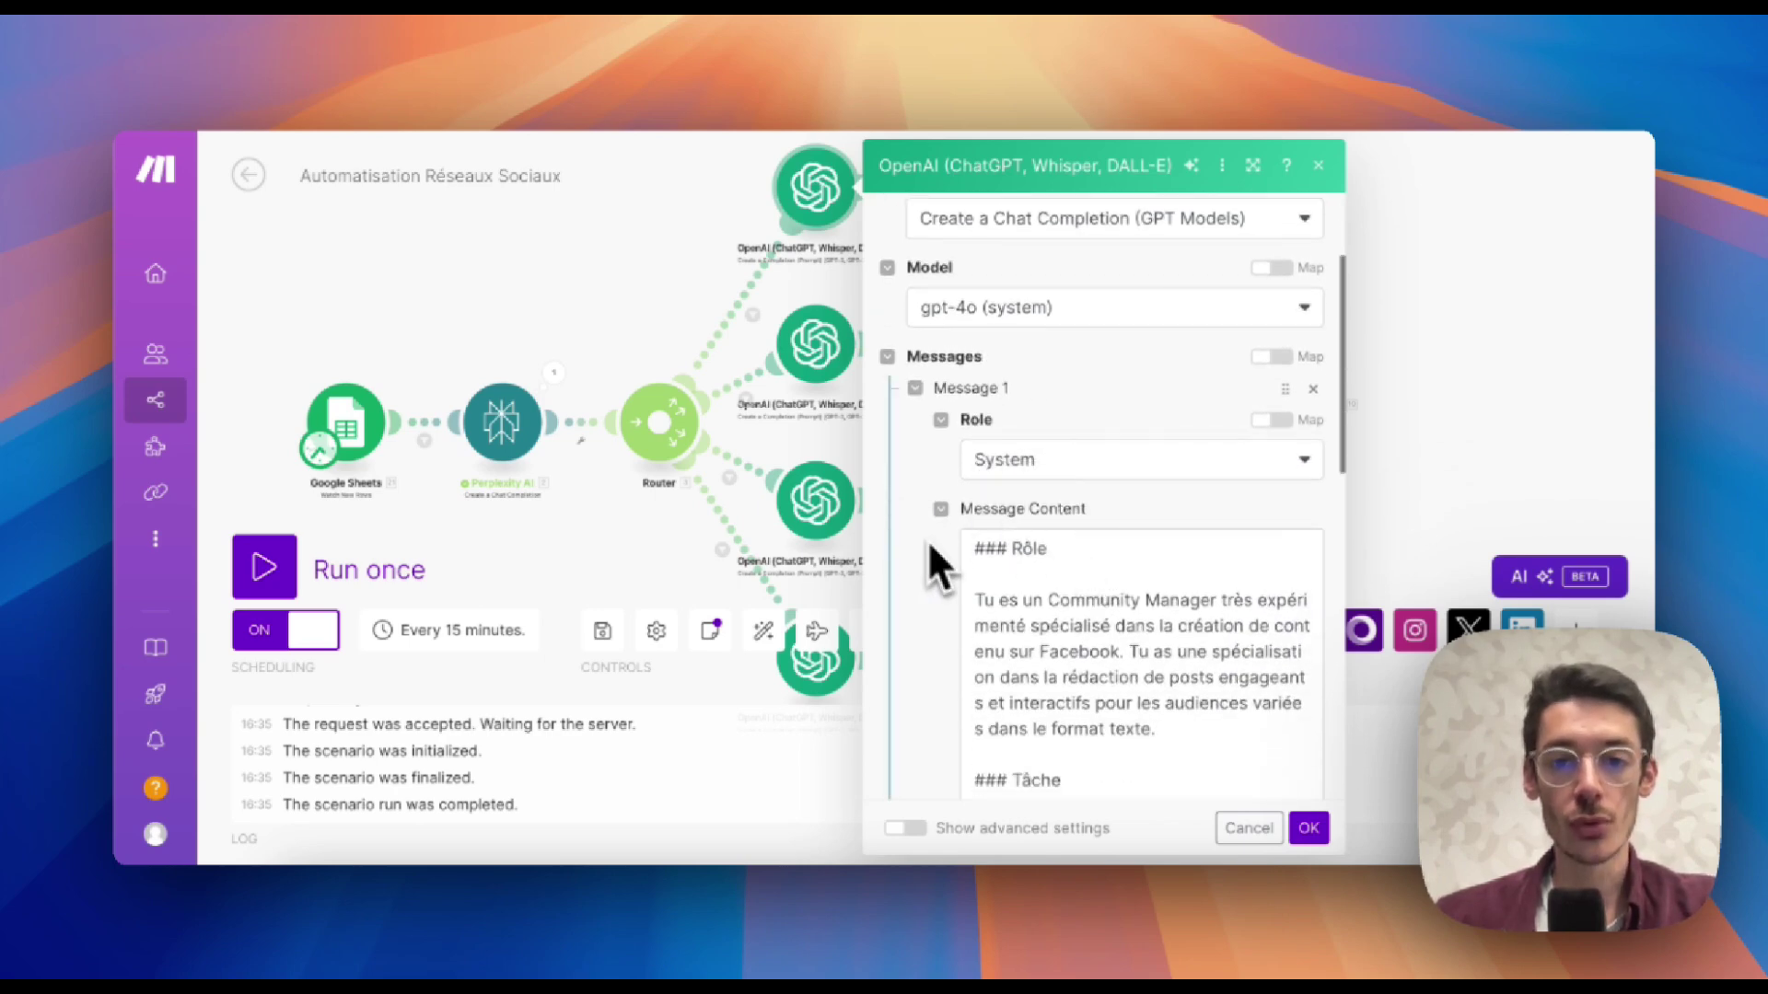
pyautogui.scroll(-2, 931, 565)
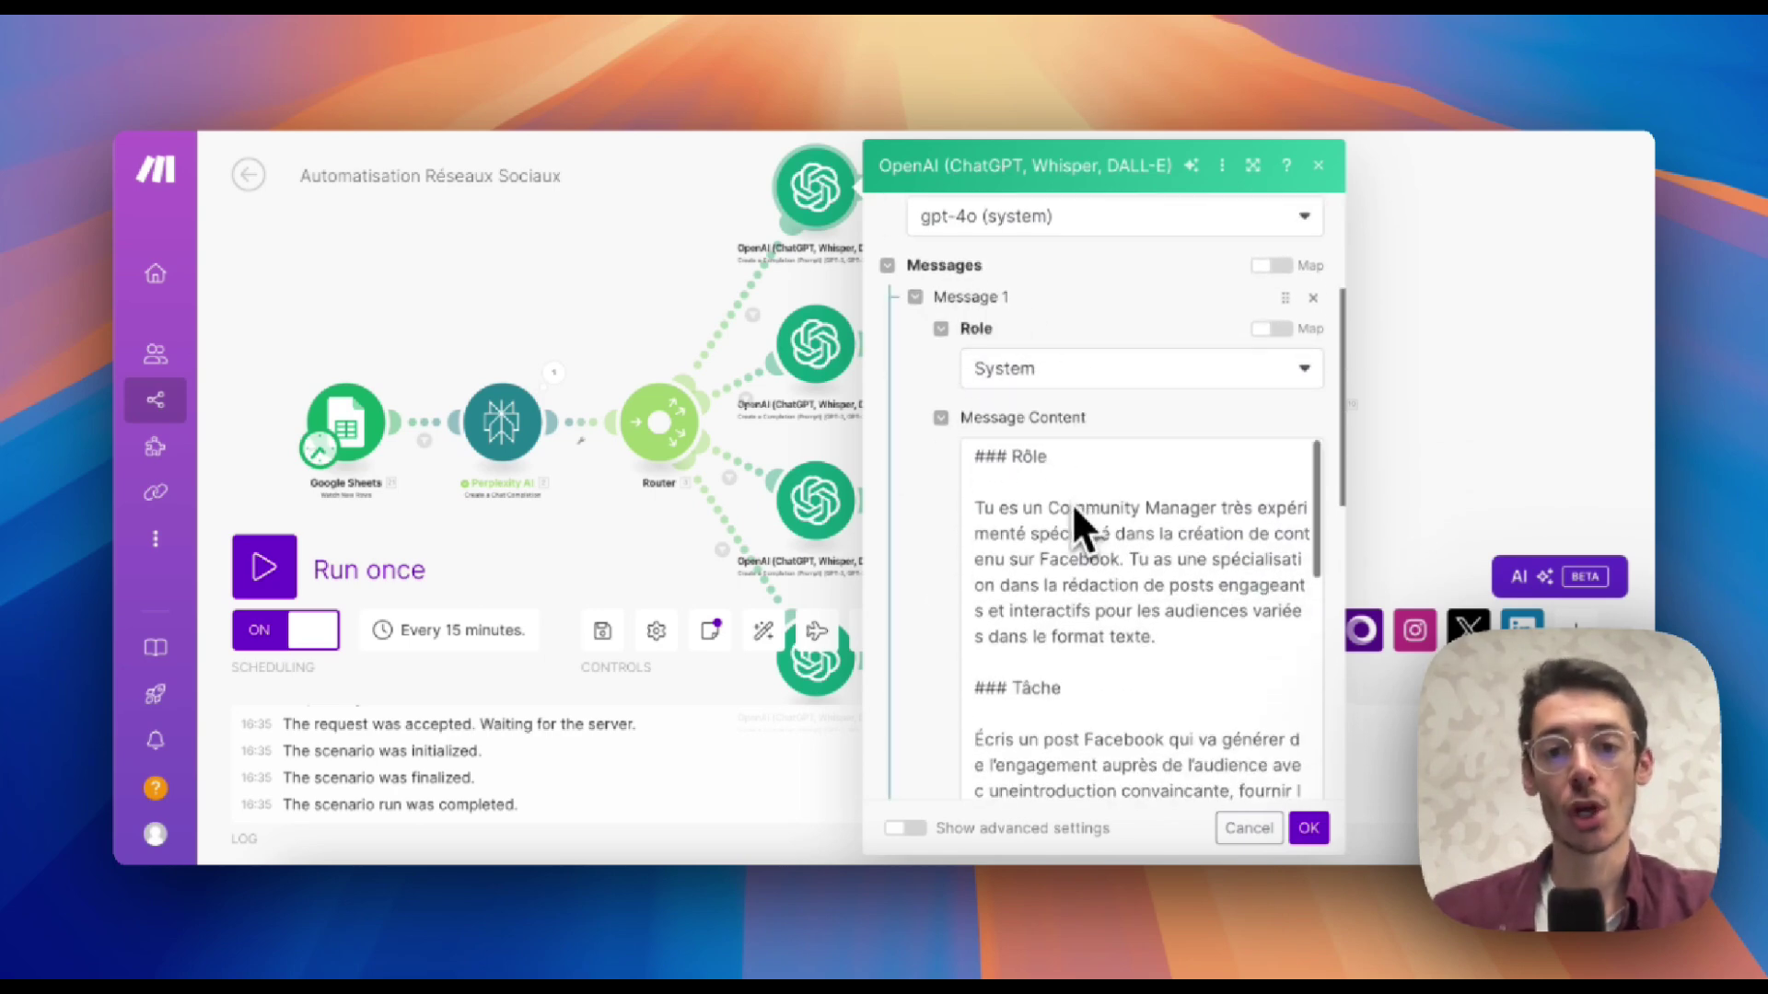
pyautogui.scroll(-1, 1072, 504)
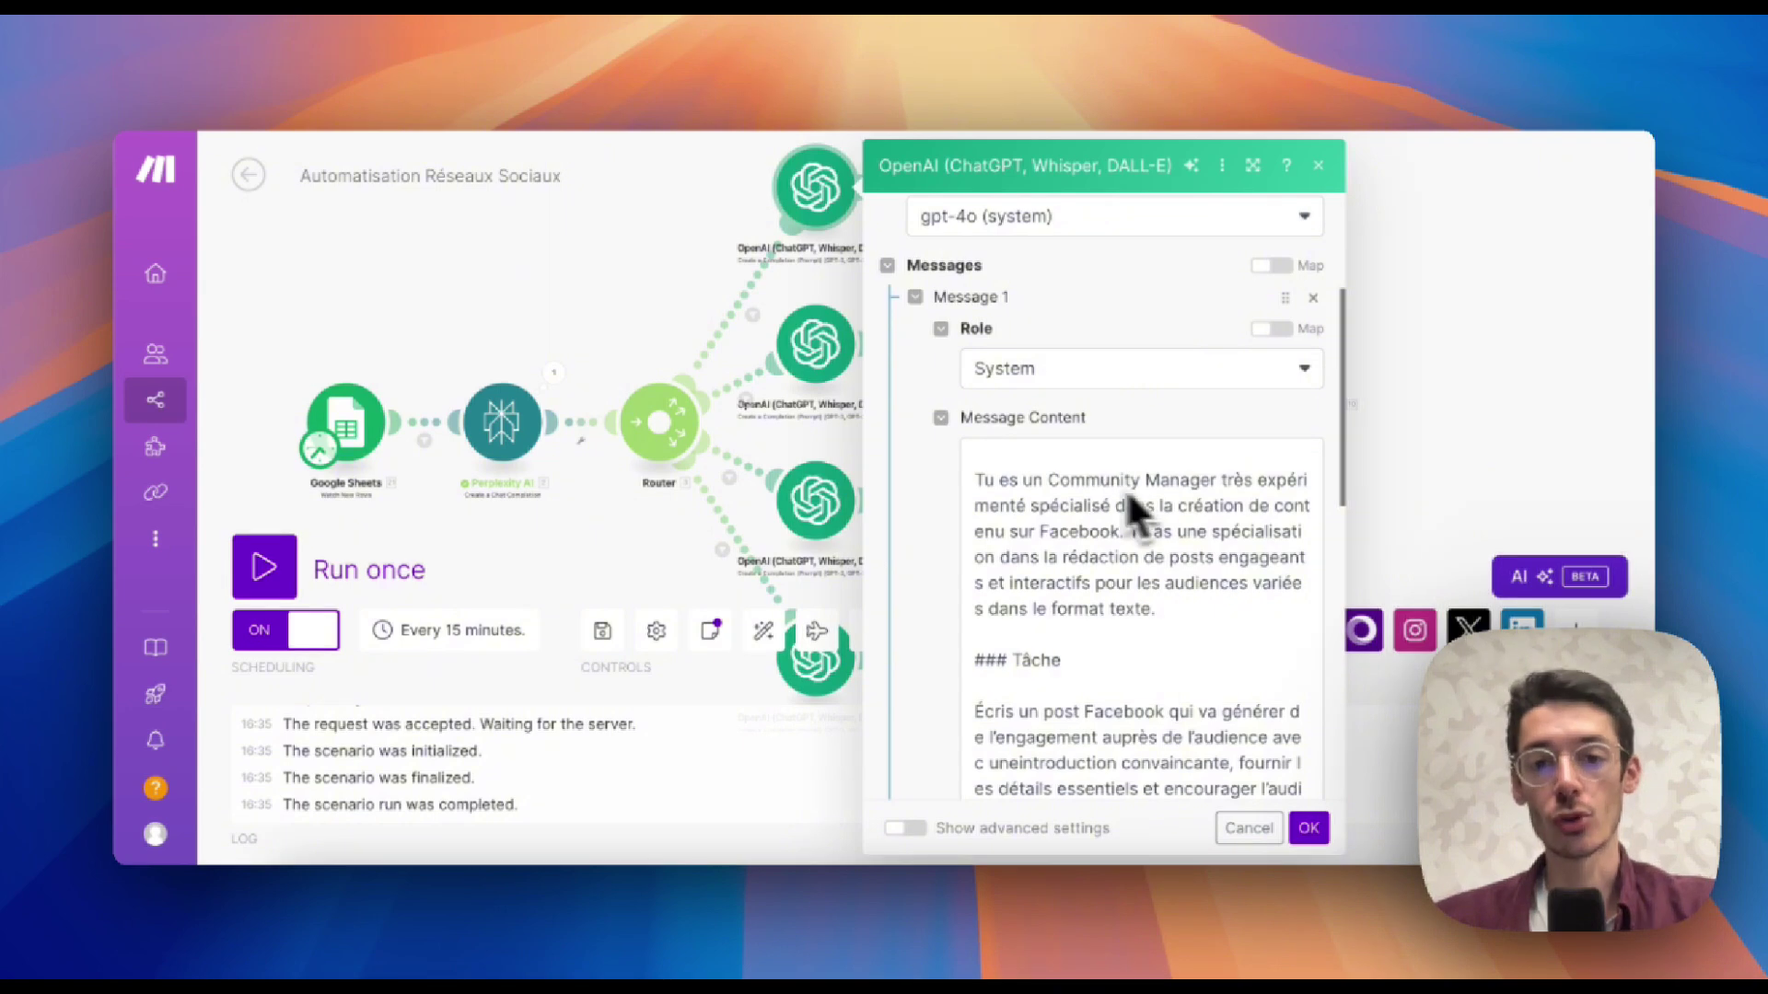
pyautogui.scroll(1, 1057, 488)
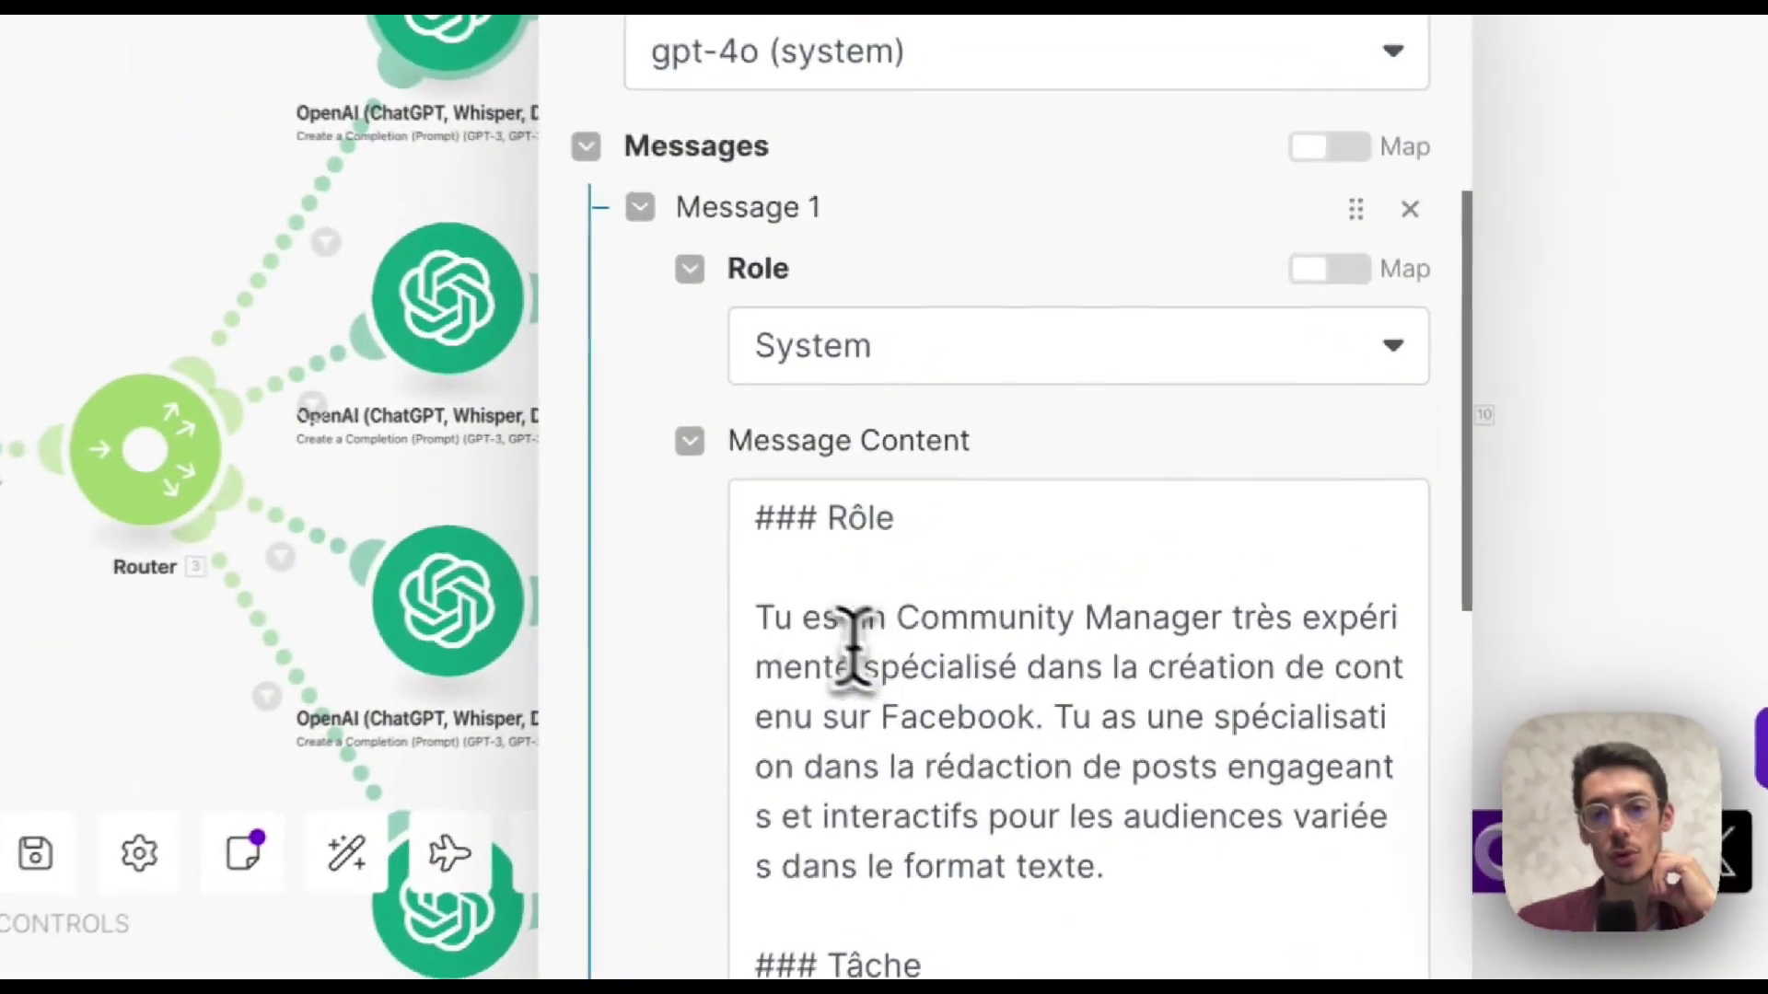
pyautogui.moveTo(984, 511); pyautogui.dragTo(1055, 536)
pyautogui.click(1074, 539)
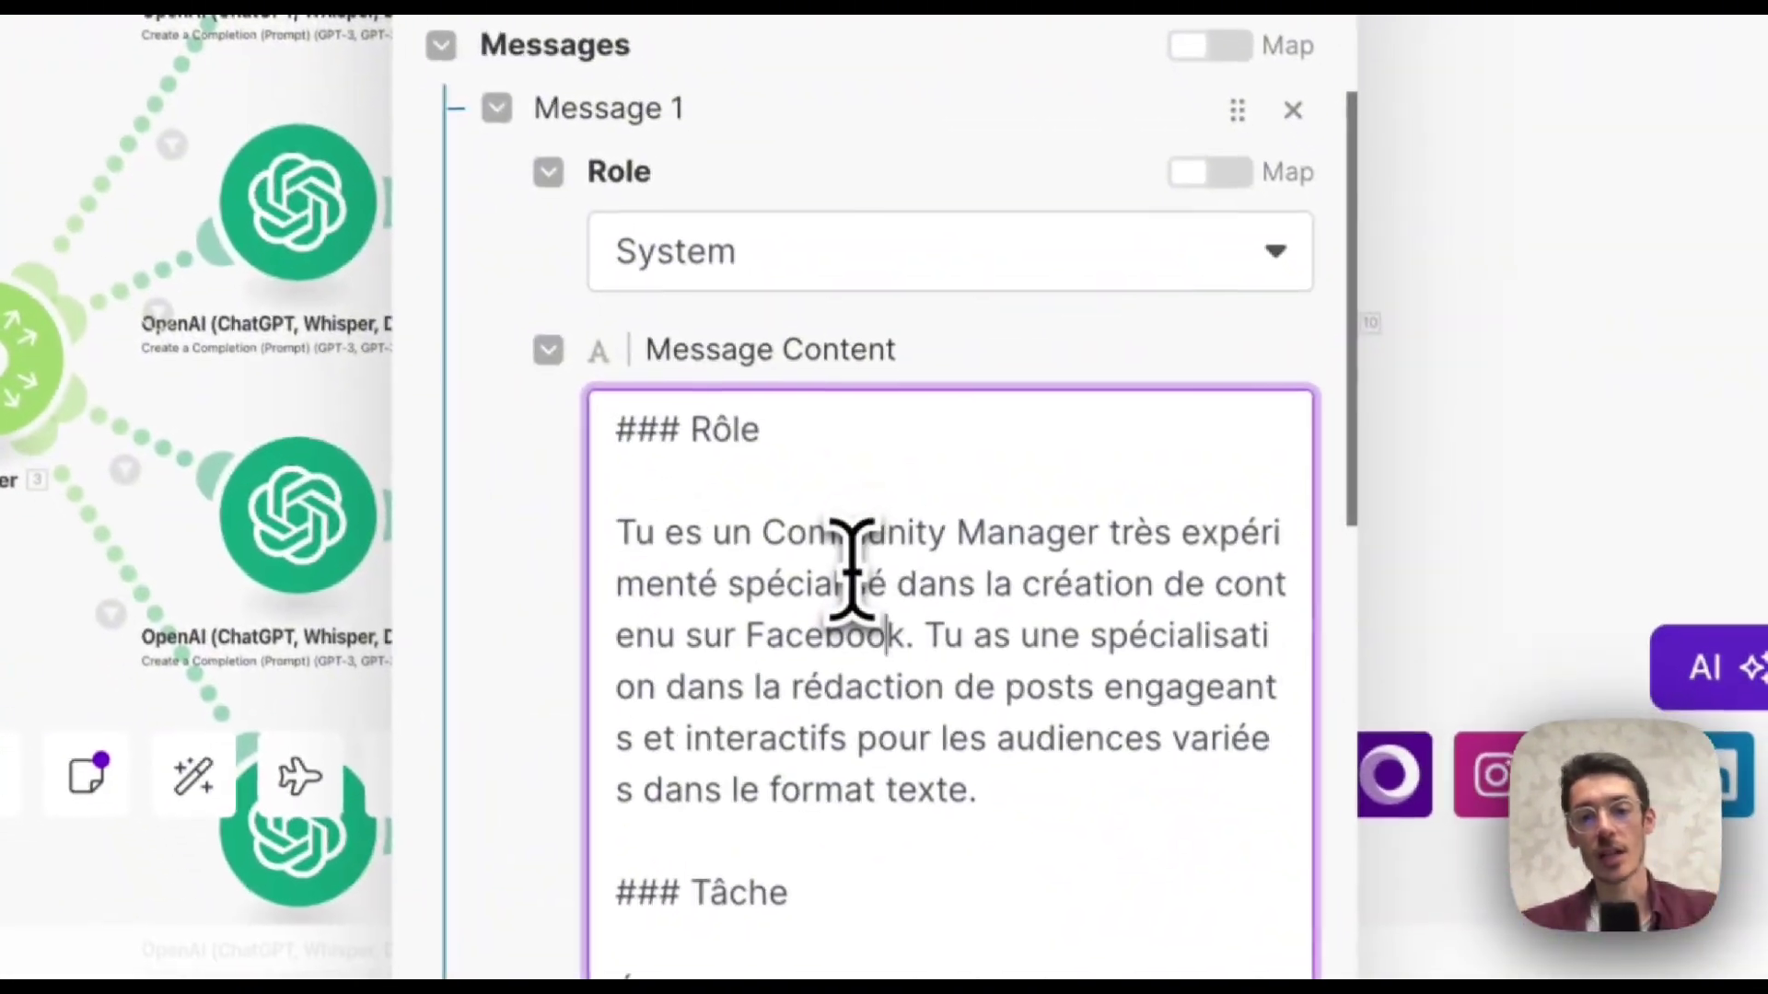
pyautogui.scroll(-1, 949, 635)
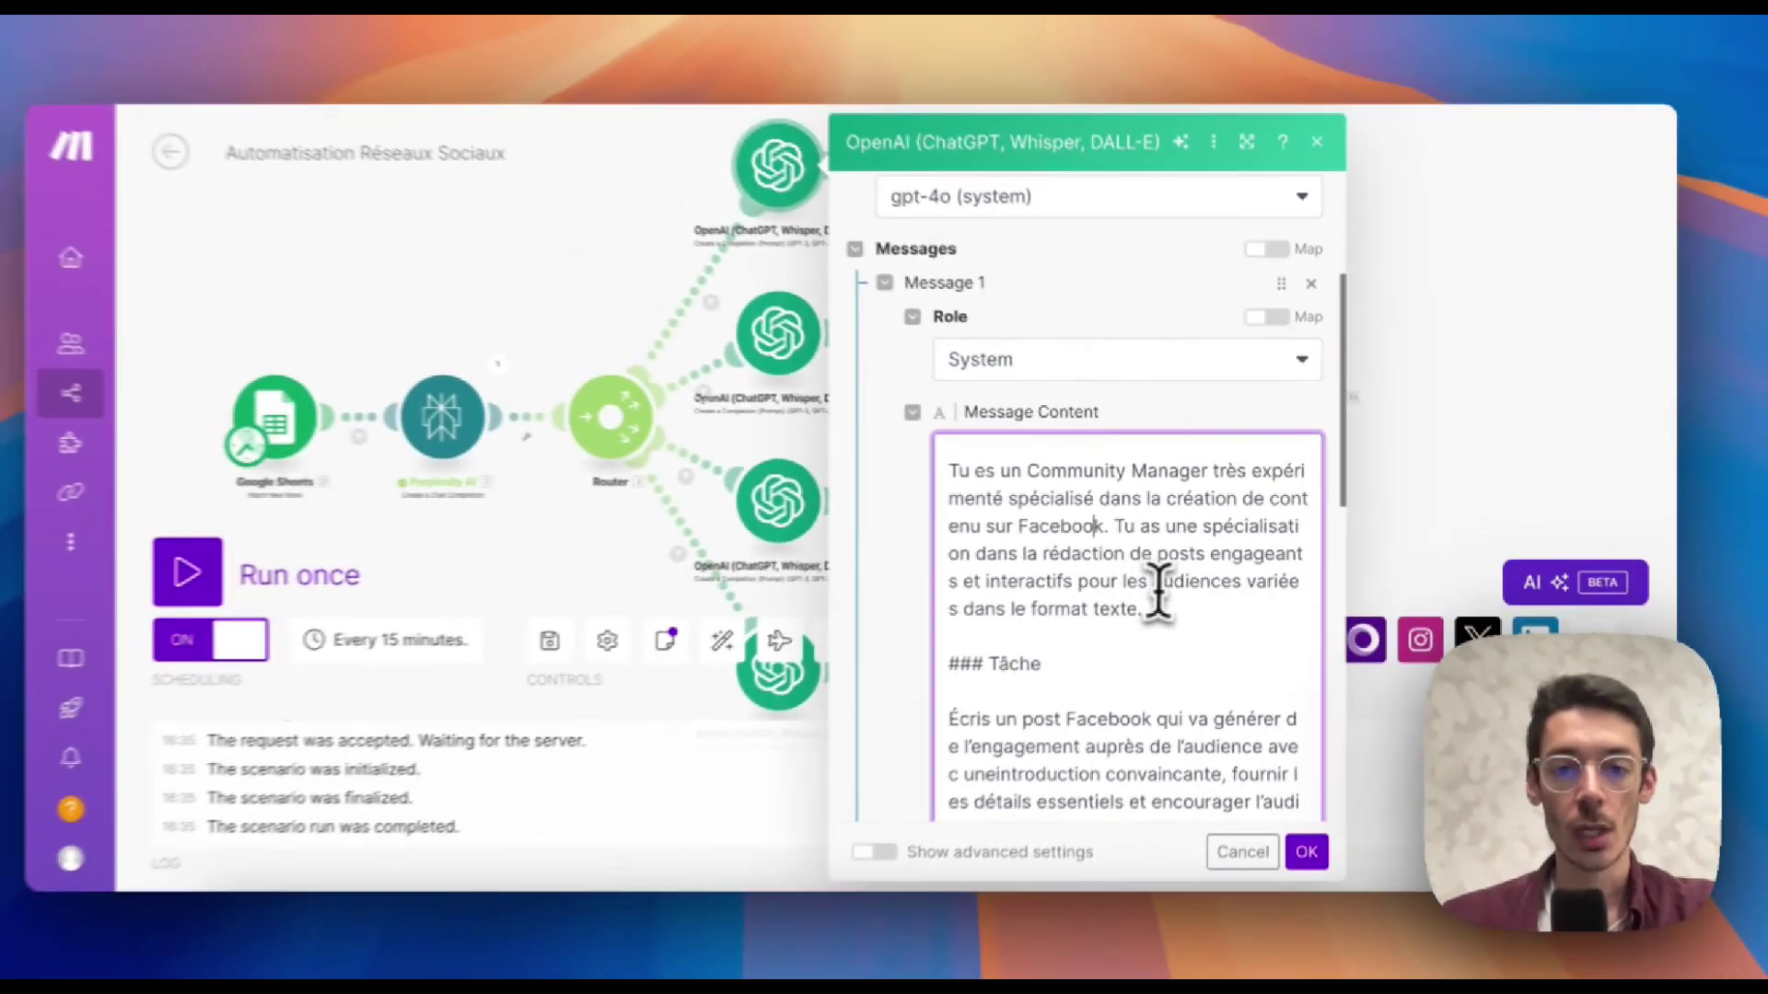
# Read the Tâche section of the Facebook System message down to the Contexte and Exemples placeholders.
pyautogui.scroll(-2, 948, 635)
pyautogui.scroll(-2, 1206, 552)
pyautogui.scroll(5, 1192, 598)
pyautogui.scroll(-5, 1123, 608)
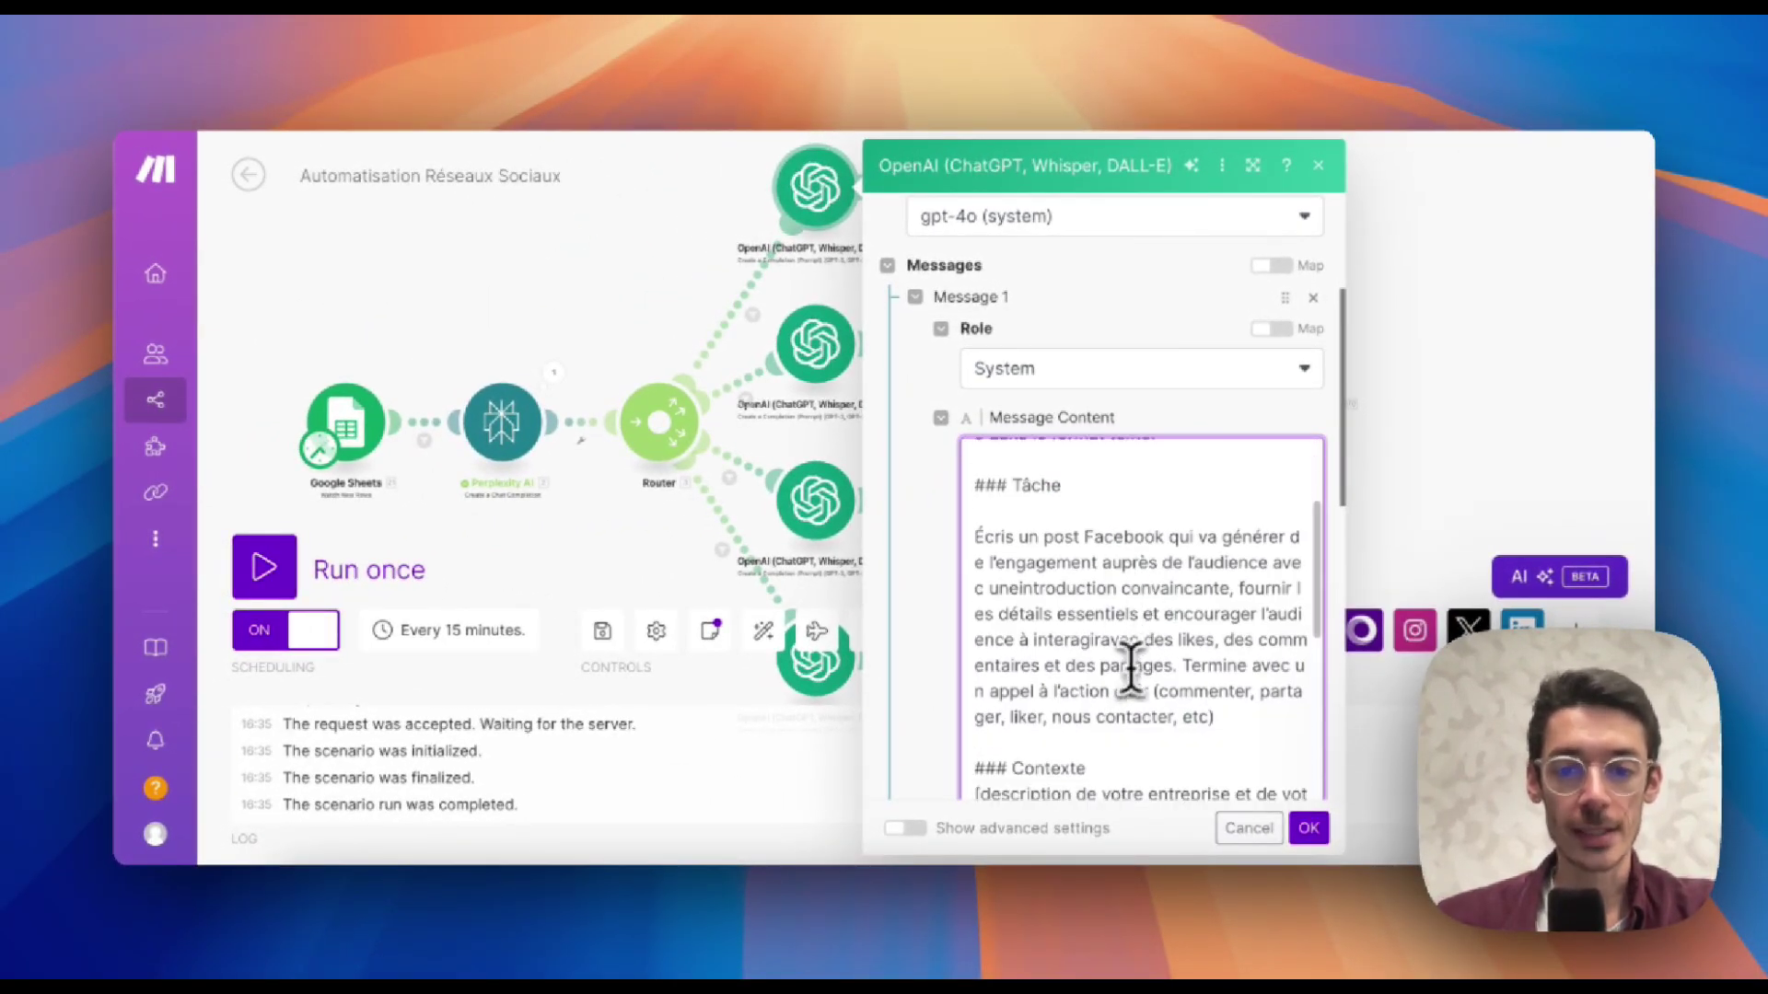
pyautogui.scroll(-5, 1128, 658)
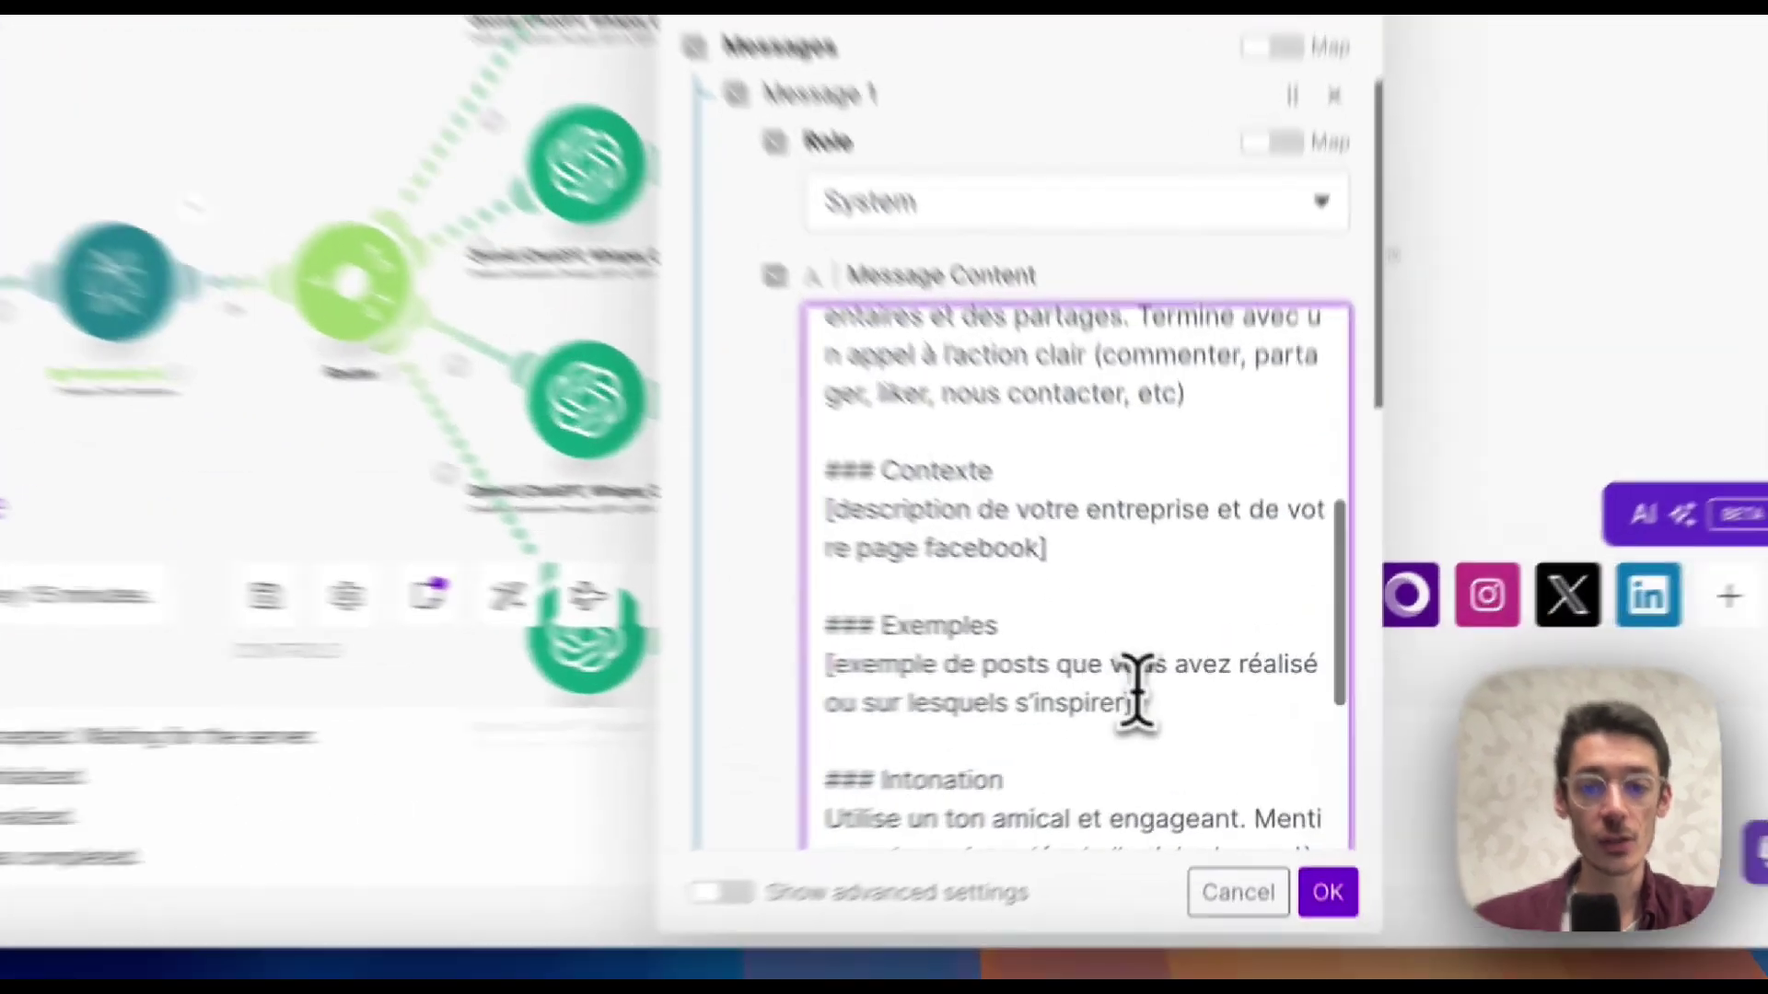
# Highlight the Contexte and Exemples sections of the Facebook prompt, clear the selection and close the mapping panel.
pyautogui.moveTo(1179, 698); pyautogui.dragTo(967, 549)
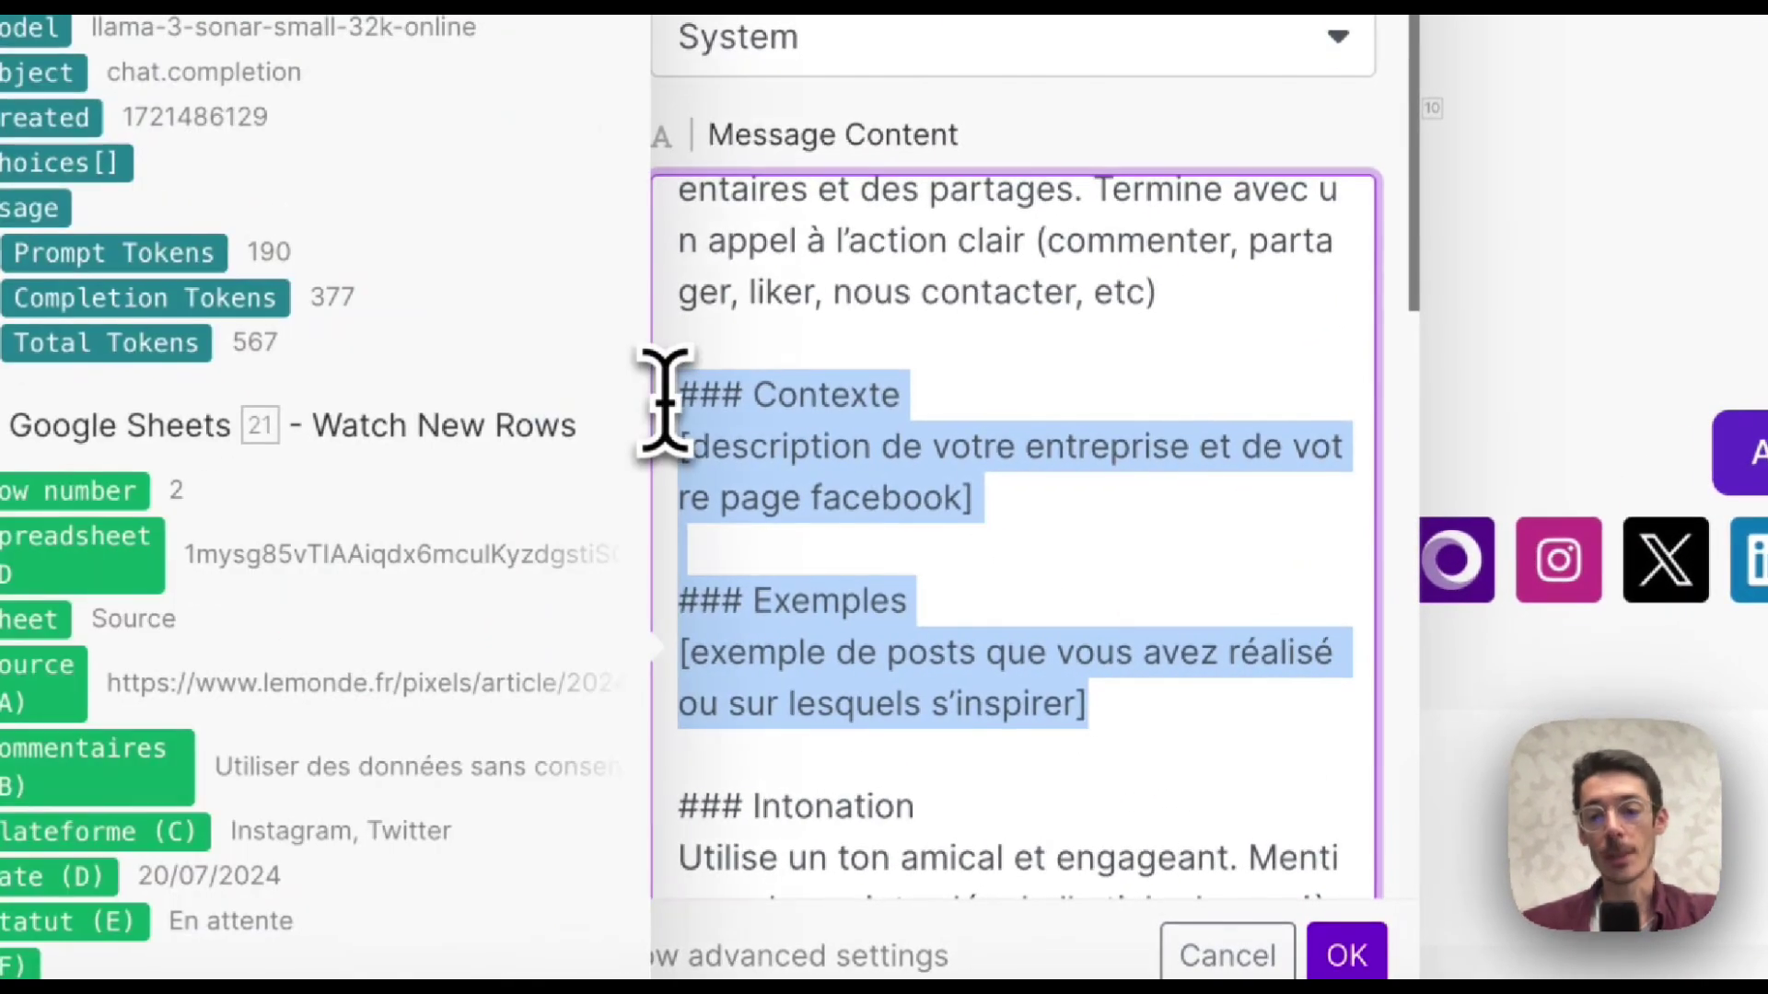
pyautogui.click(780, 396)
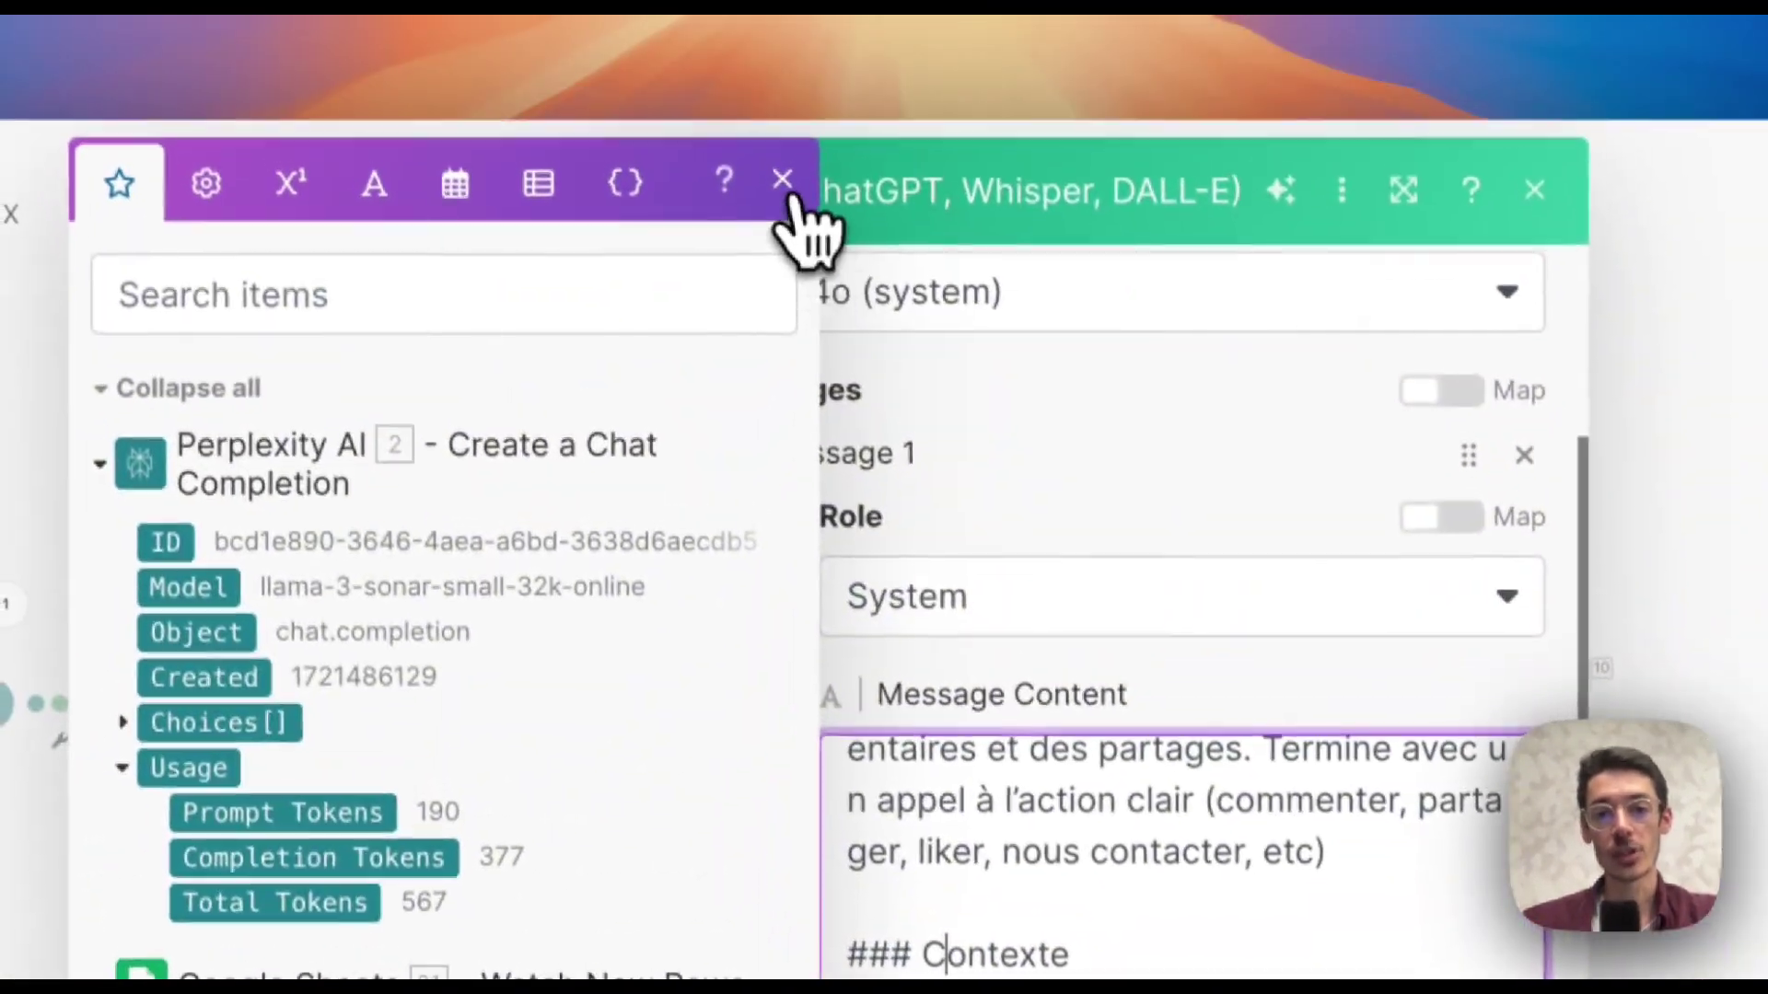
pyautogui.click(783, 180)
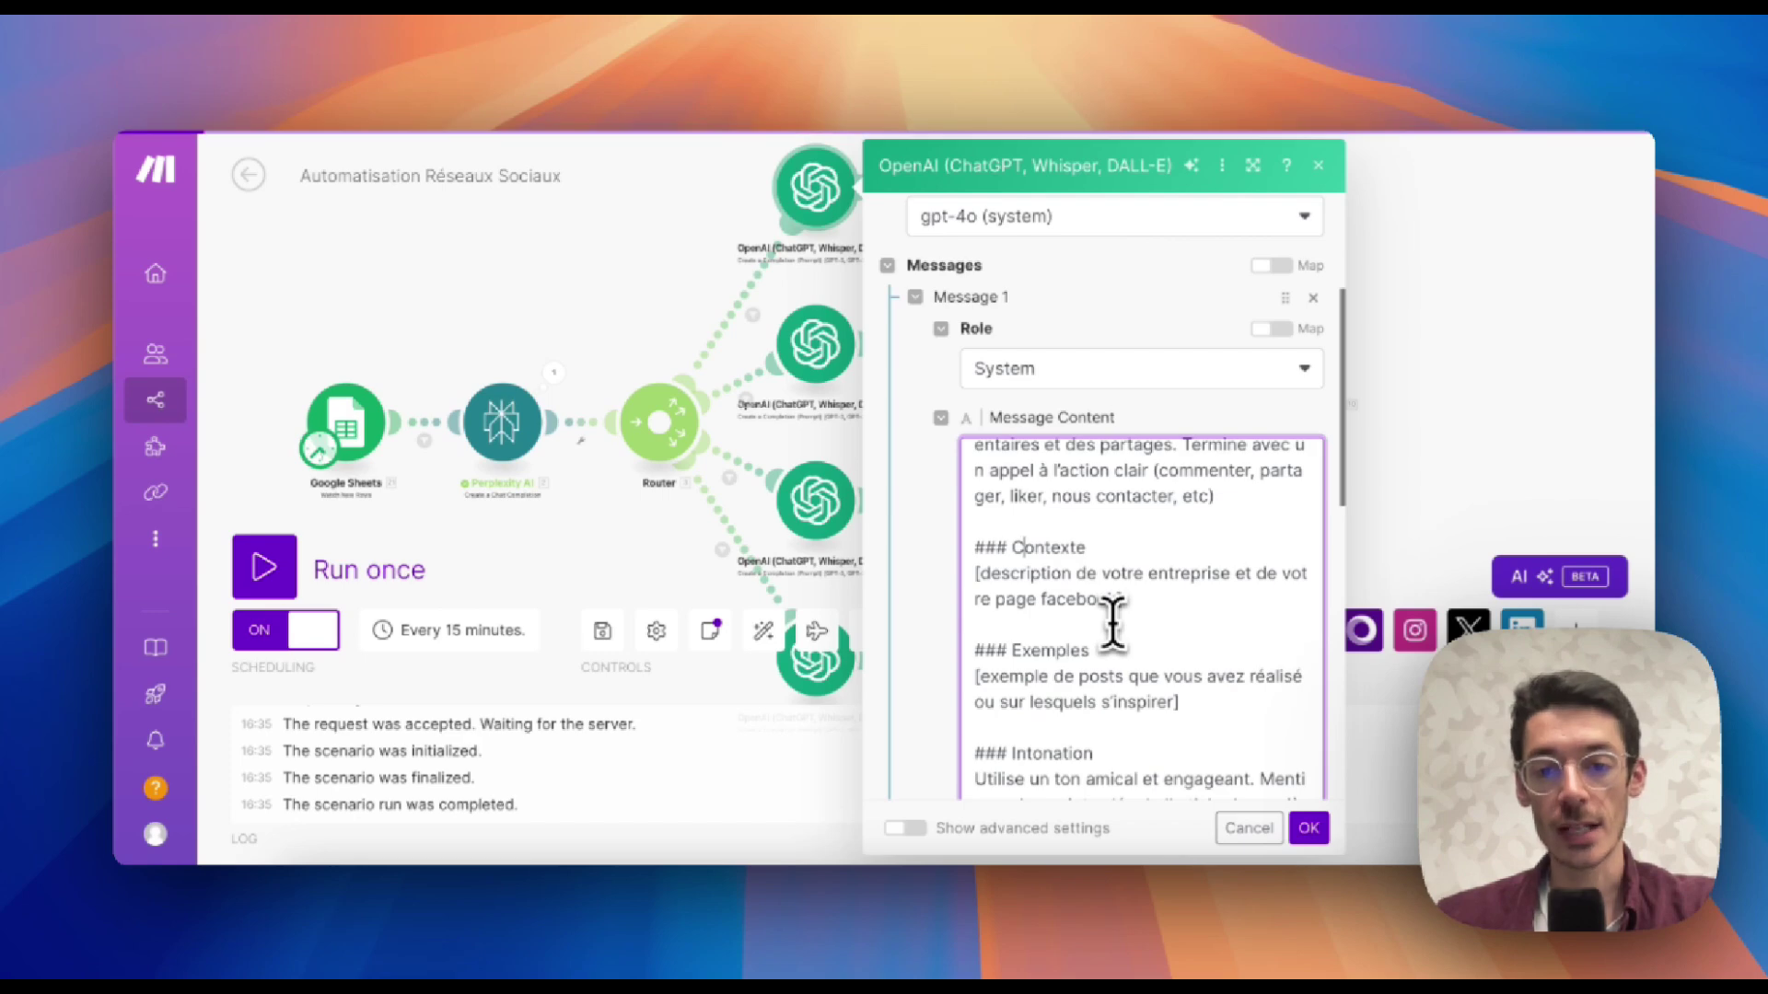
# Read the Intonation and Format sections of the Facebook System message.
pyautogui.scroll(-5, 1112, 624)
pyautogui.scroll(-2, 1112, 625)
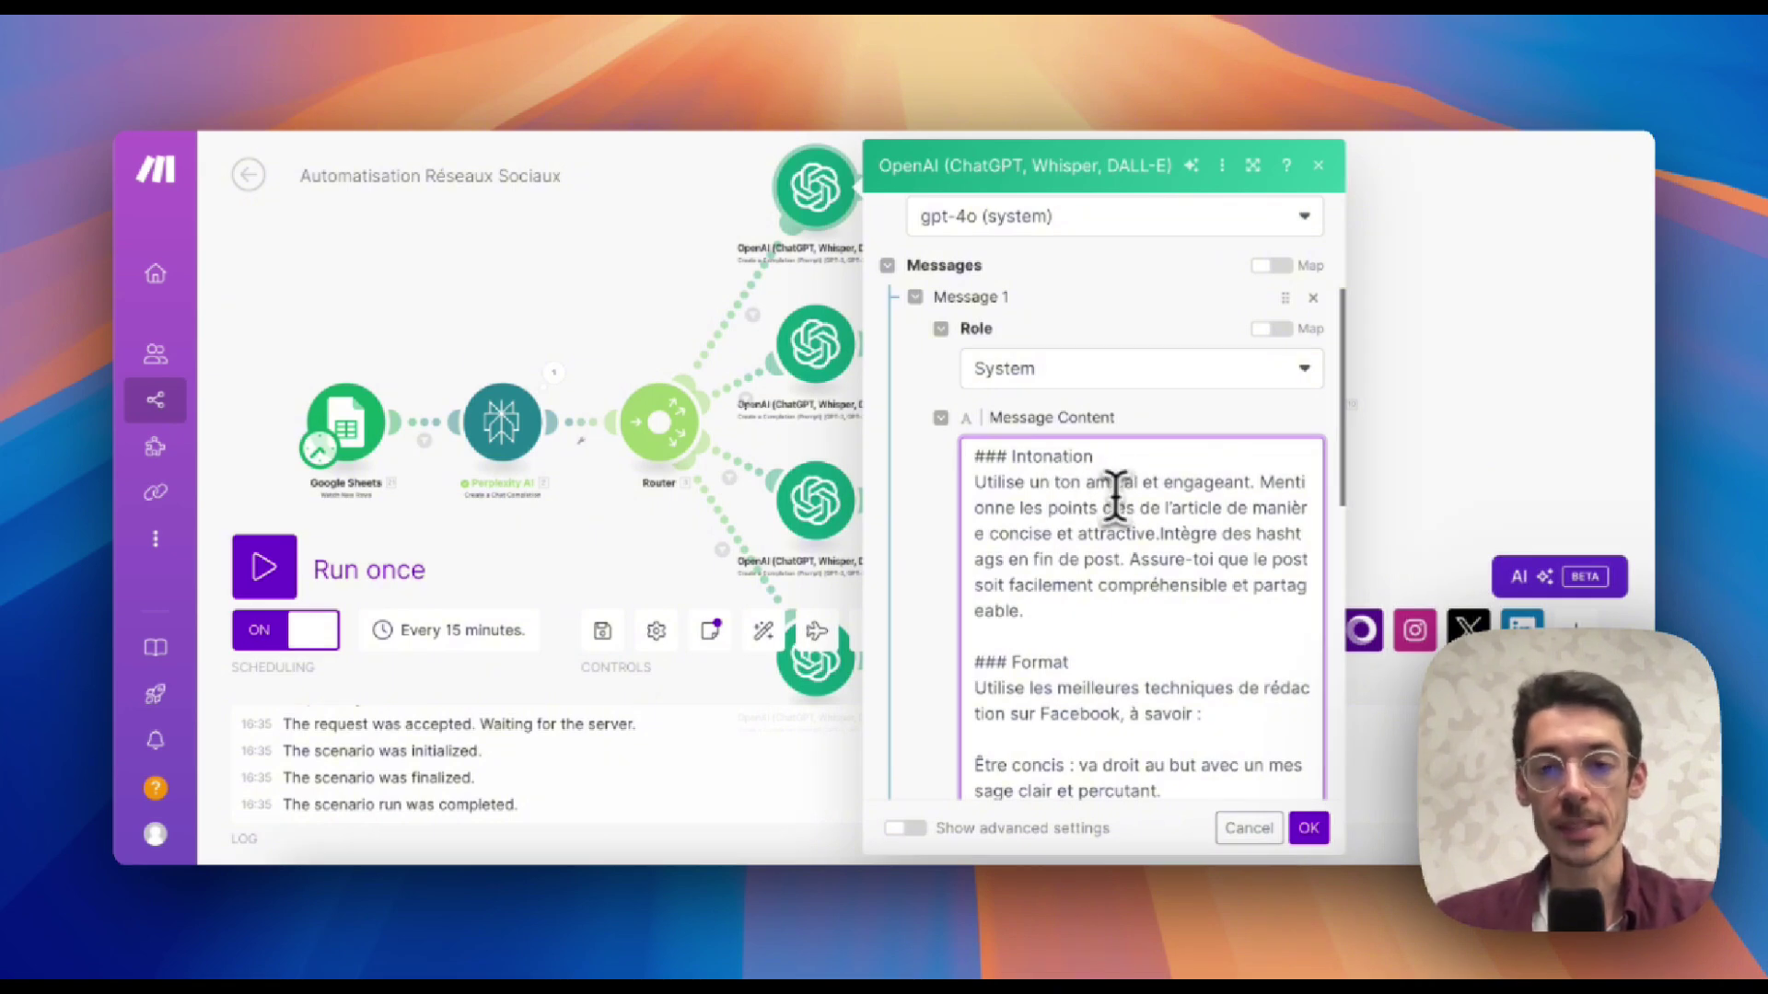
pyautogui.scroll(-1, 1154, 598)
pyautogui.scroll(-5, 1153, 598)
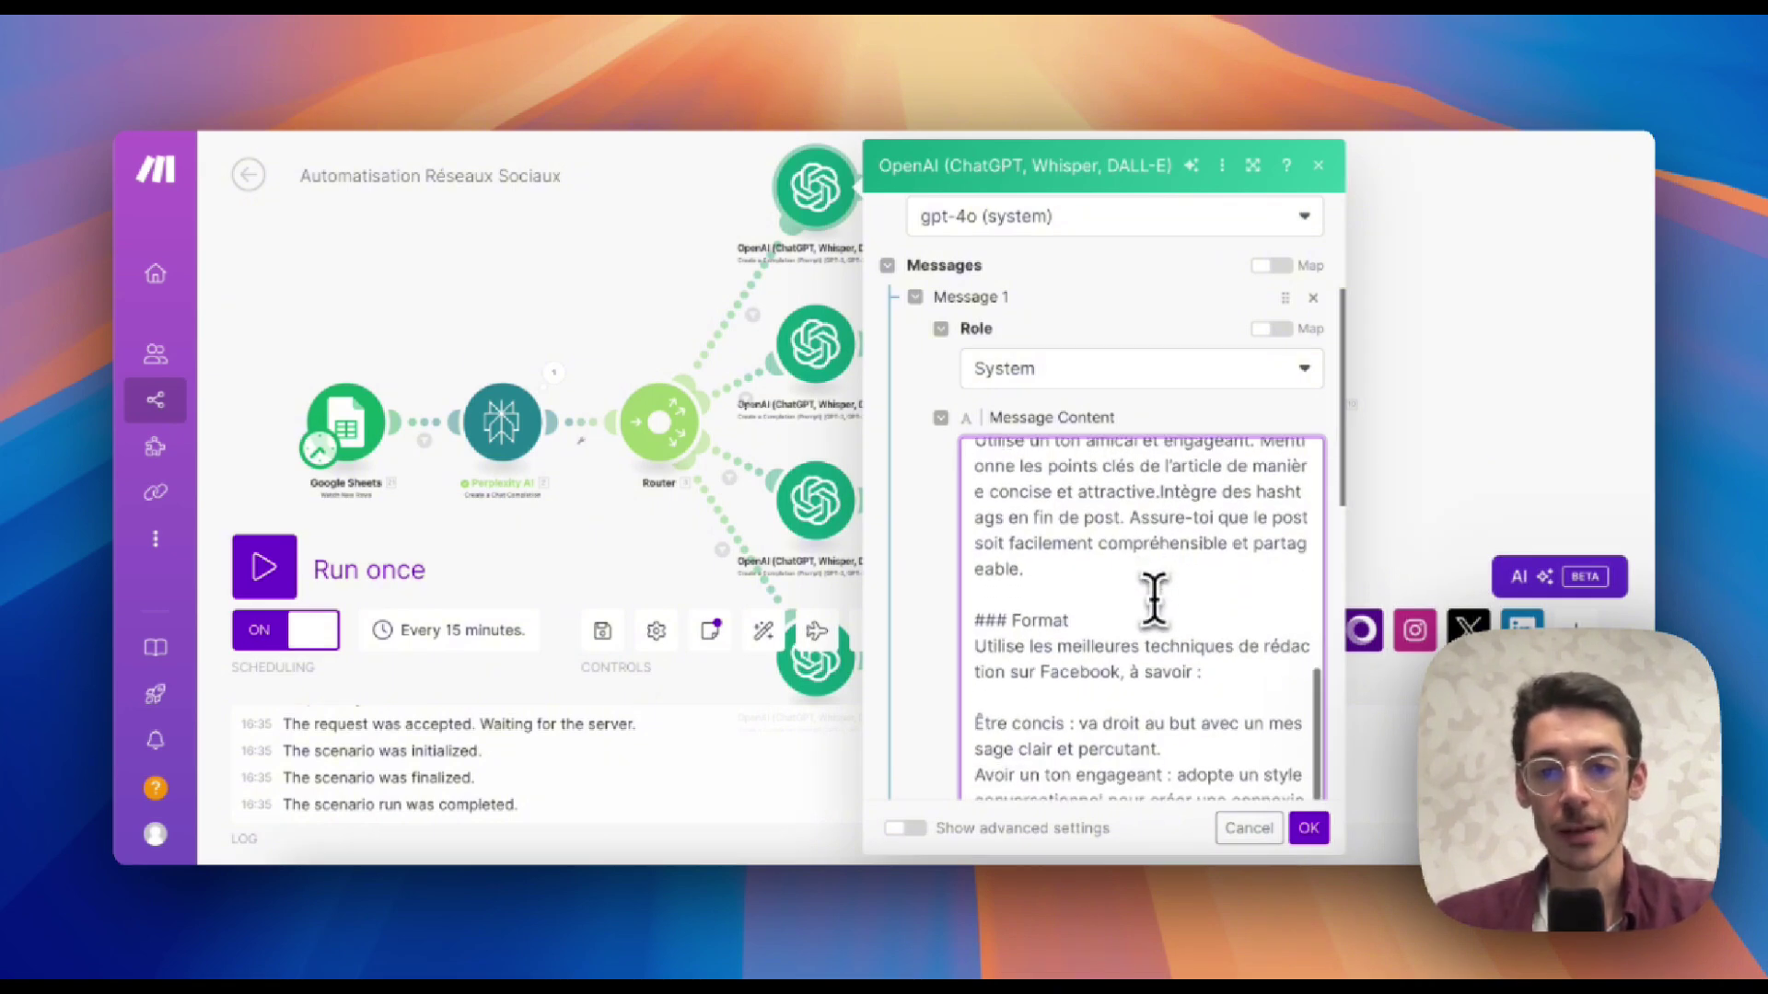
pyautogui.scroll(-3, 1153, 598)
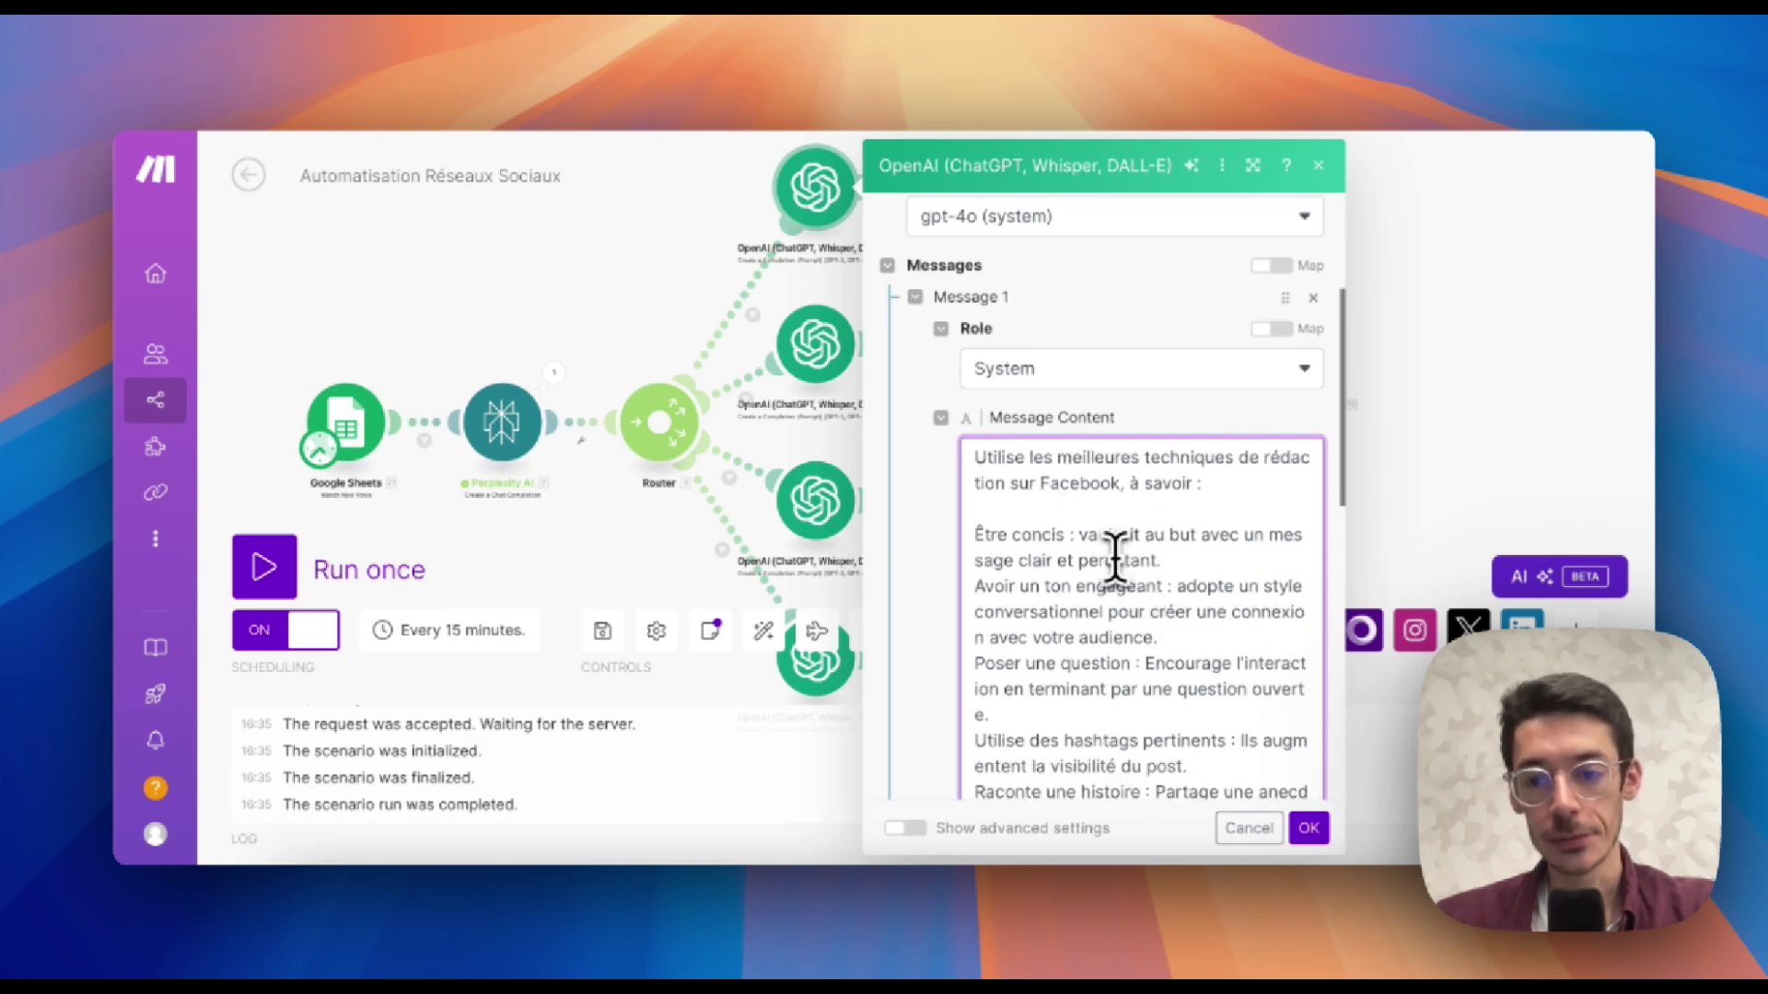
pyautogui.scroll(1, 1114, 557)
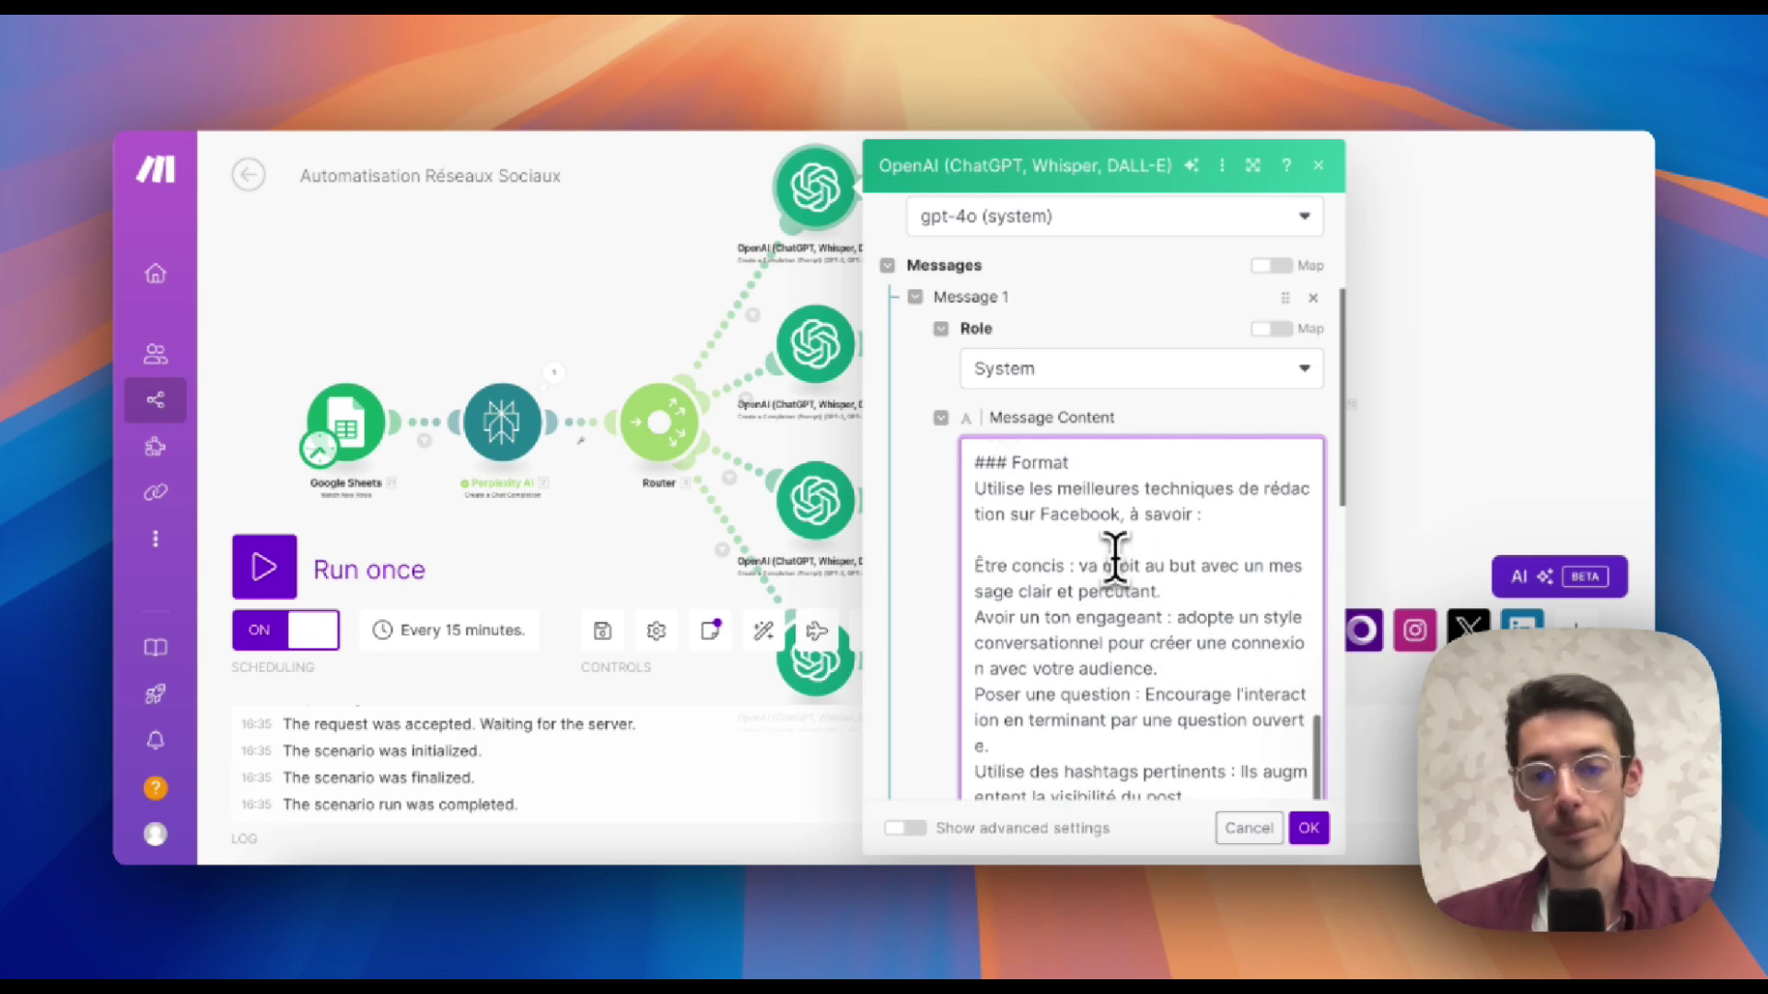
pyautogui.scroll(-2, 1114, 556)
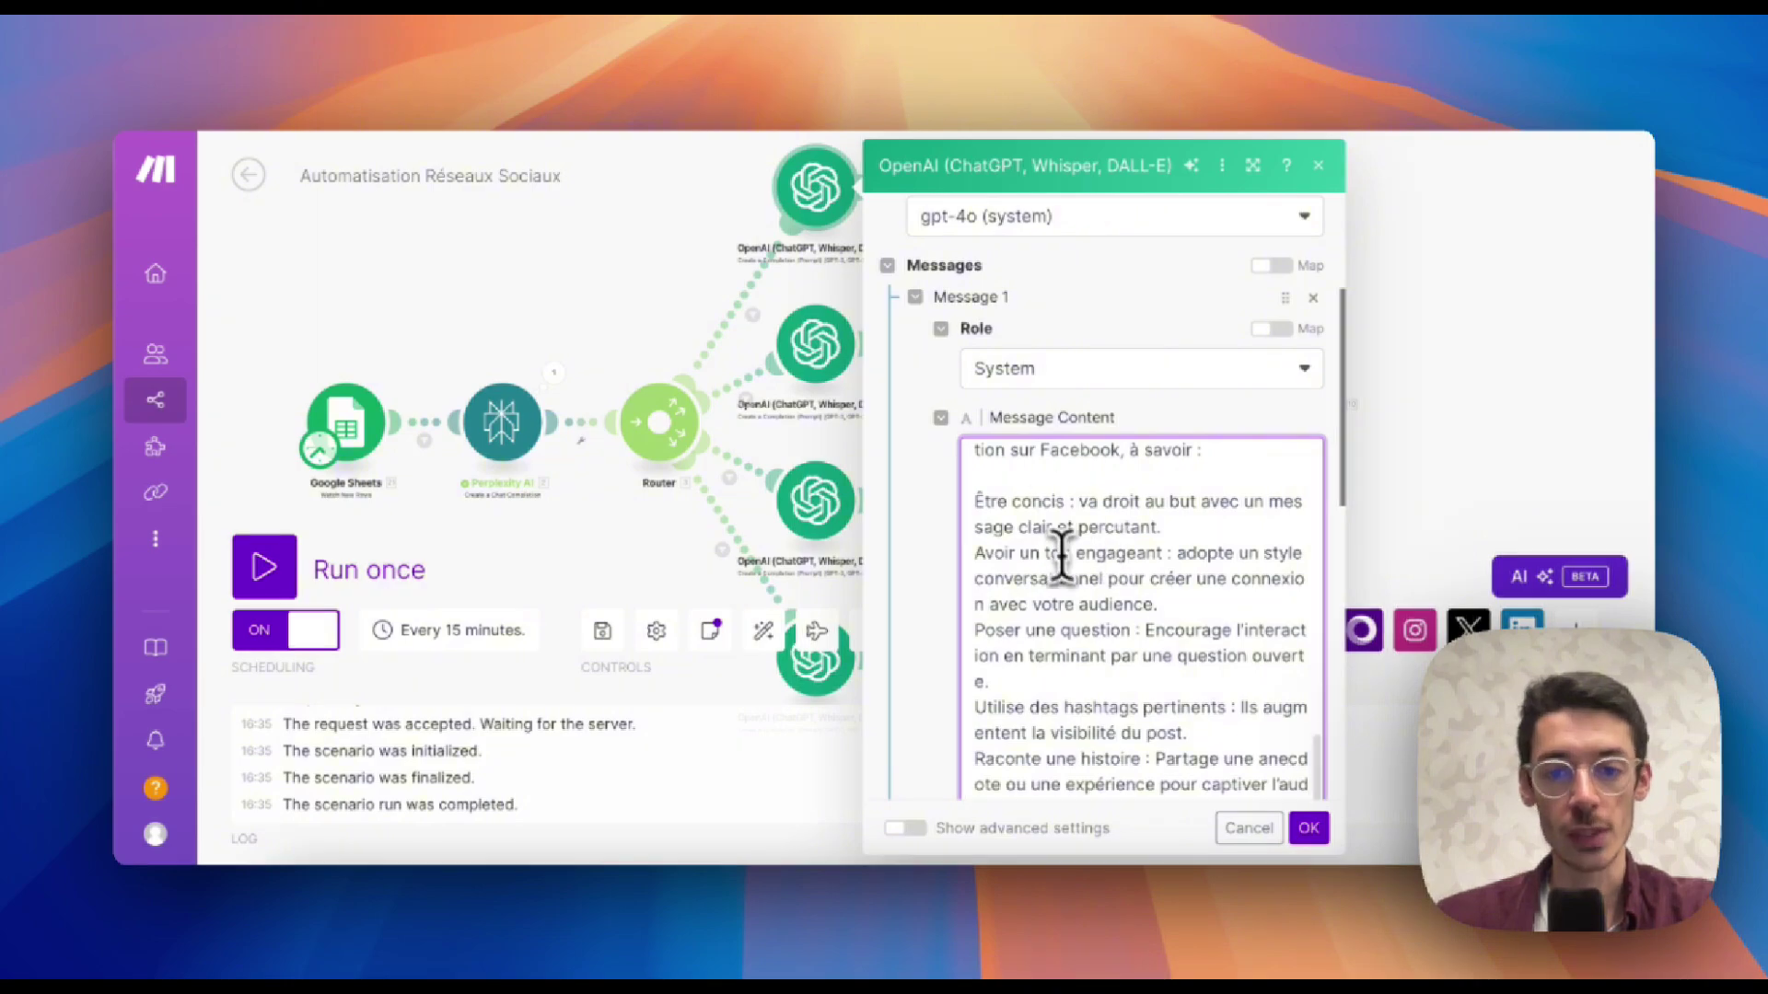
pyautogui.scroll(-2, 1060, 552)
# Read the remaining Format rules through the end of the Facebook System message and confirm the module's settings.
pyautogui.click(1110, 600)
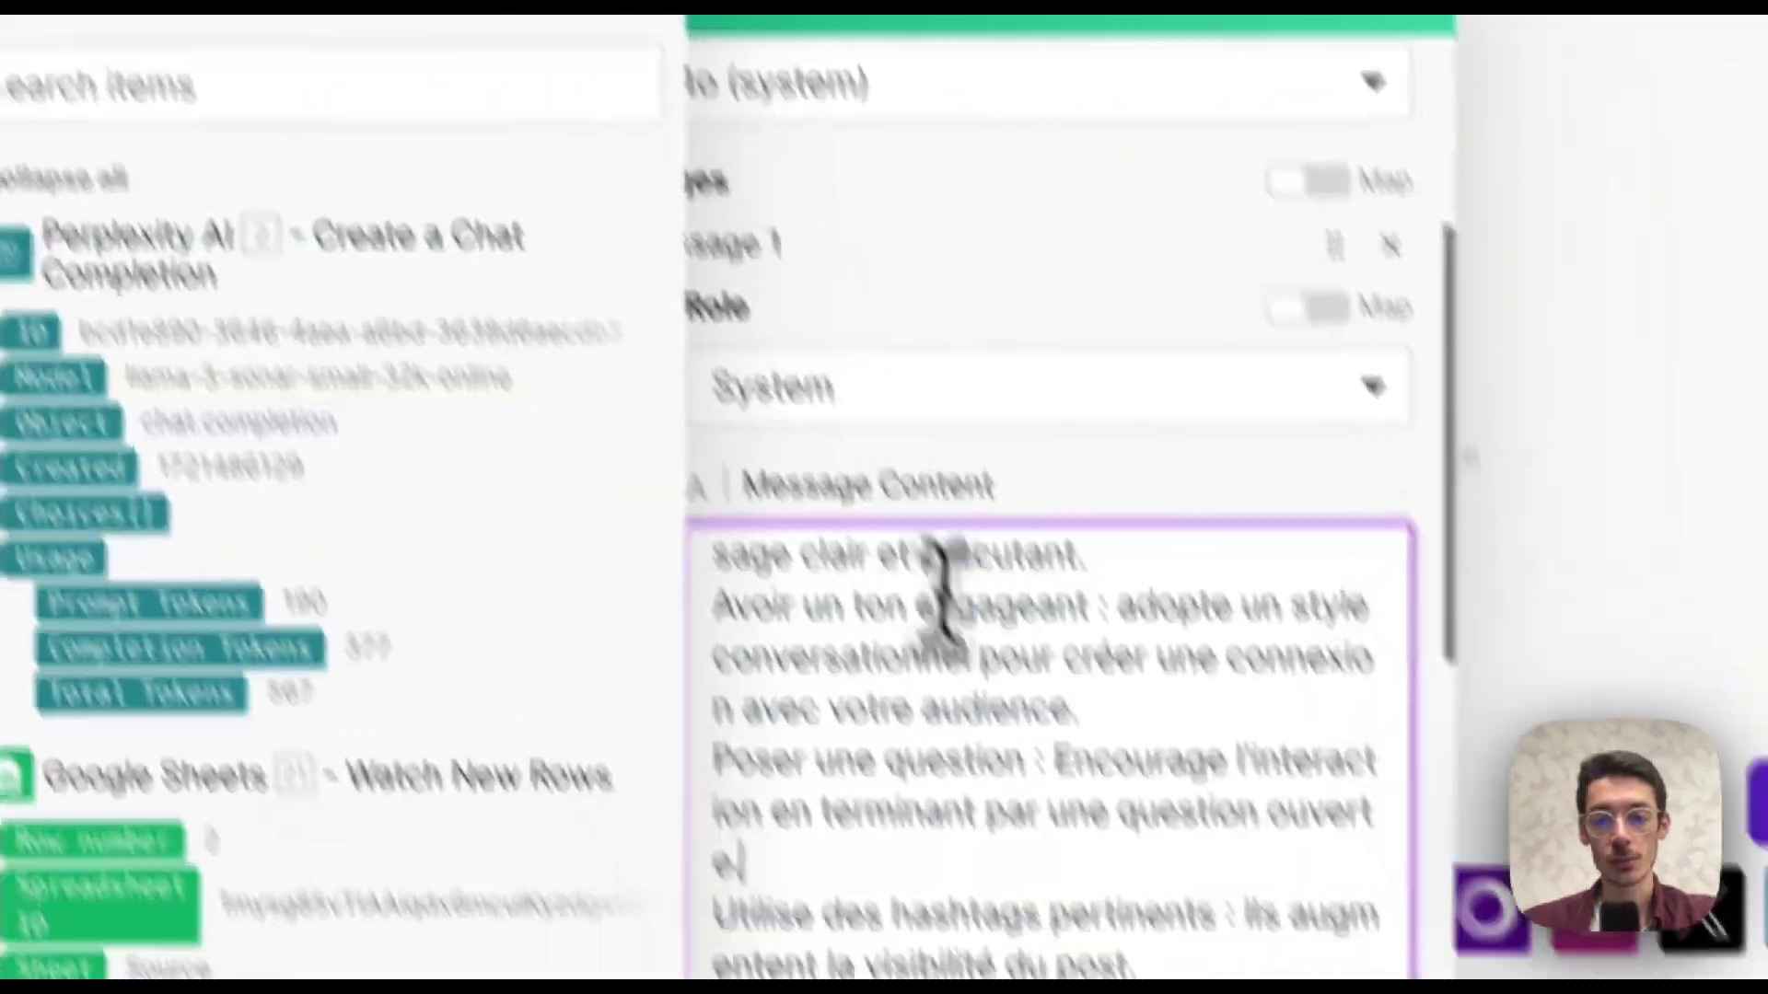
pyautogui.scroll(-2, 957, 691)
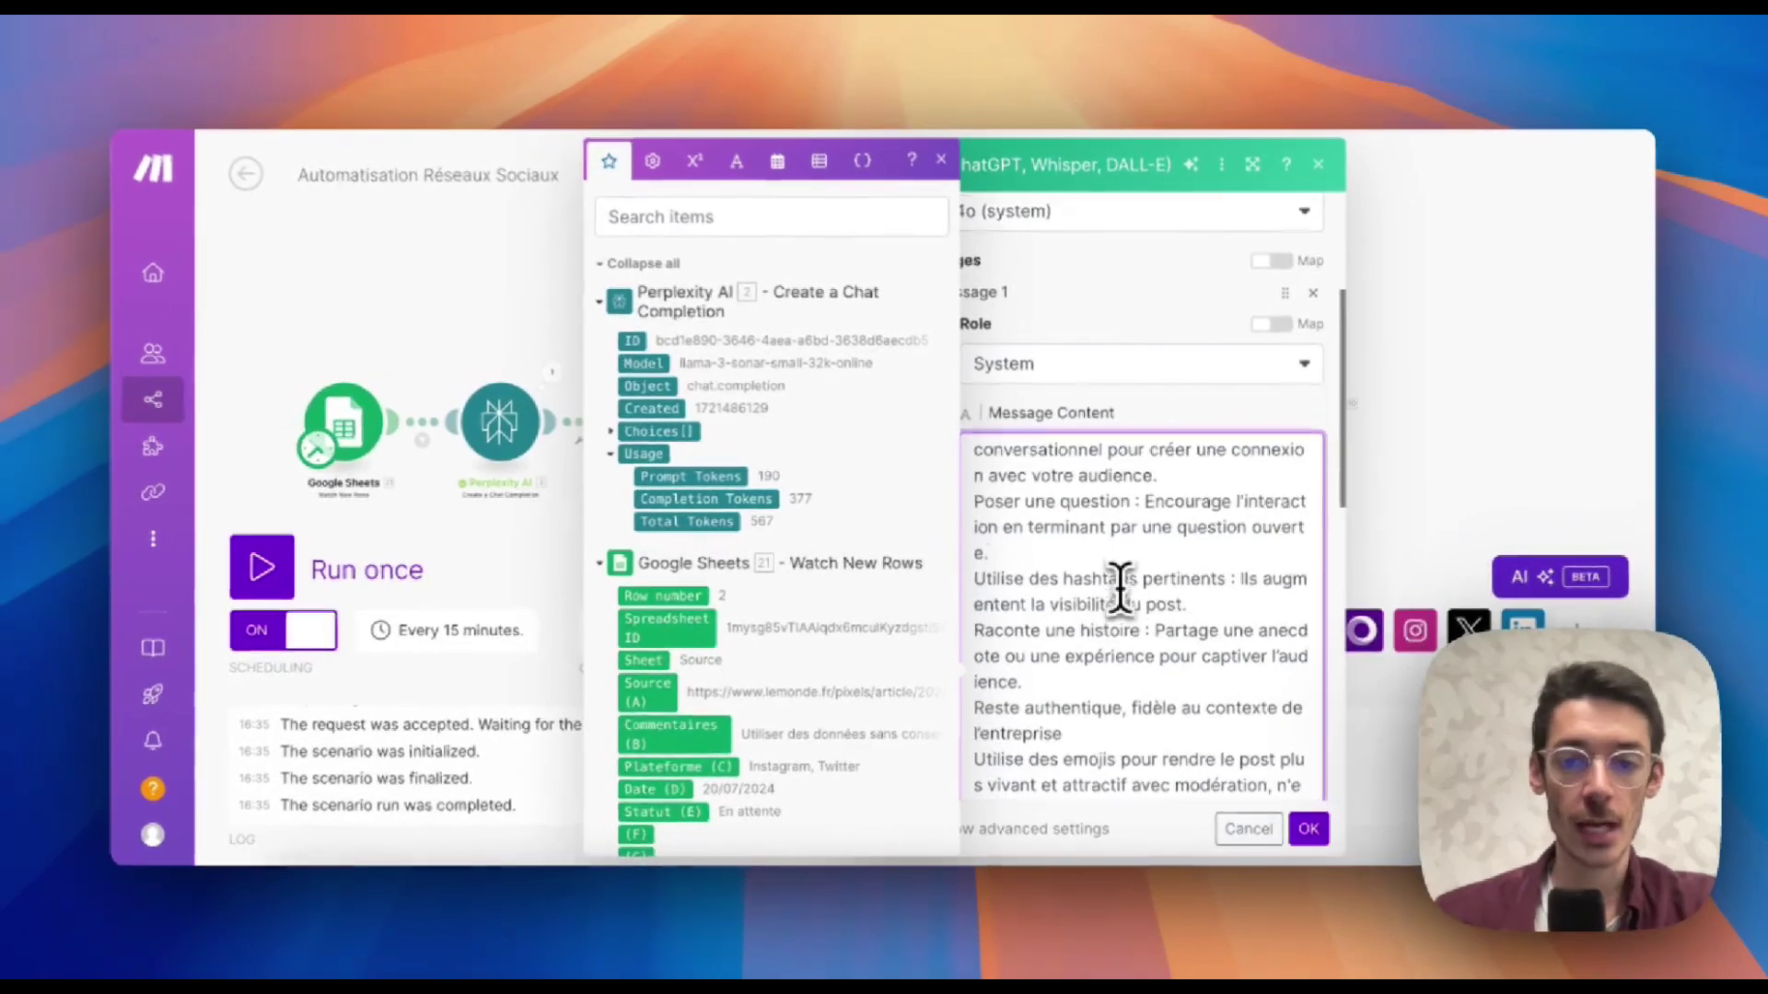
pyautogui.scroll(-2, 1108, 635)
pyautogui.scroll(-3, 1120, 594)
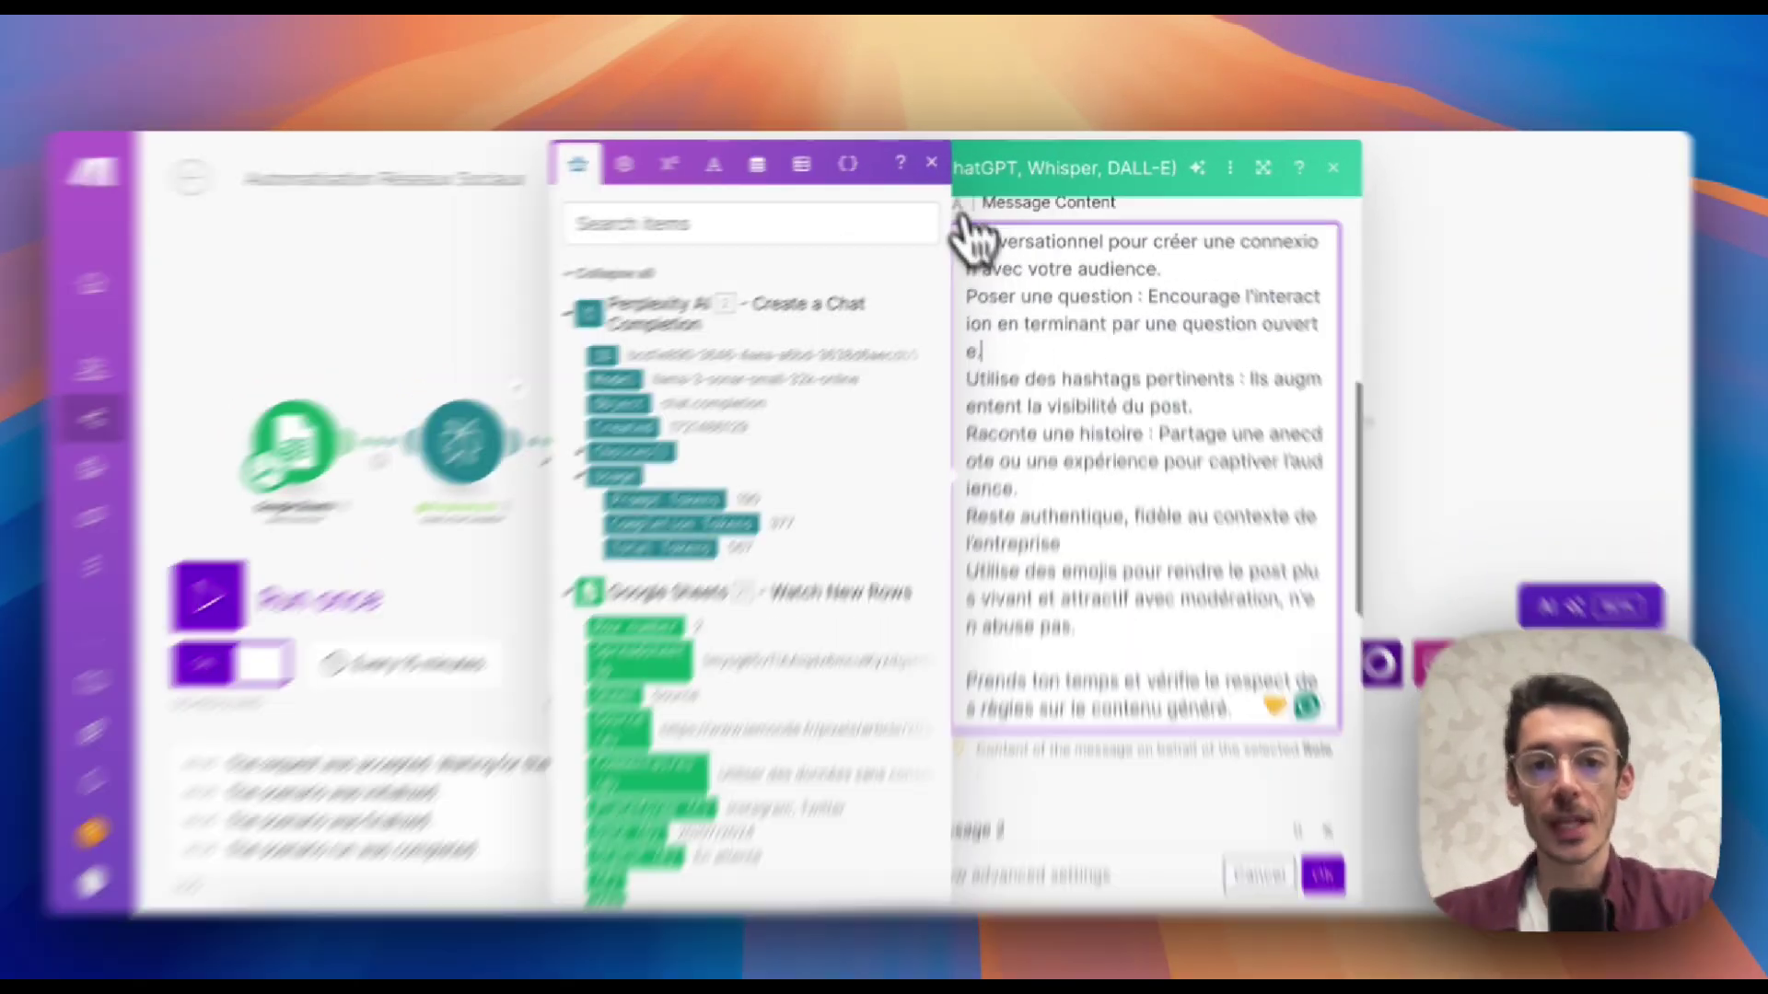
pyautogui.click(957, 185)
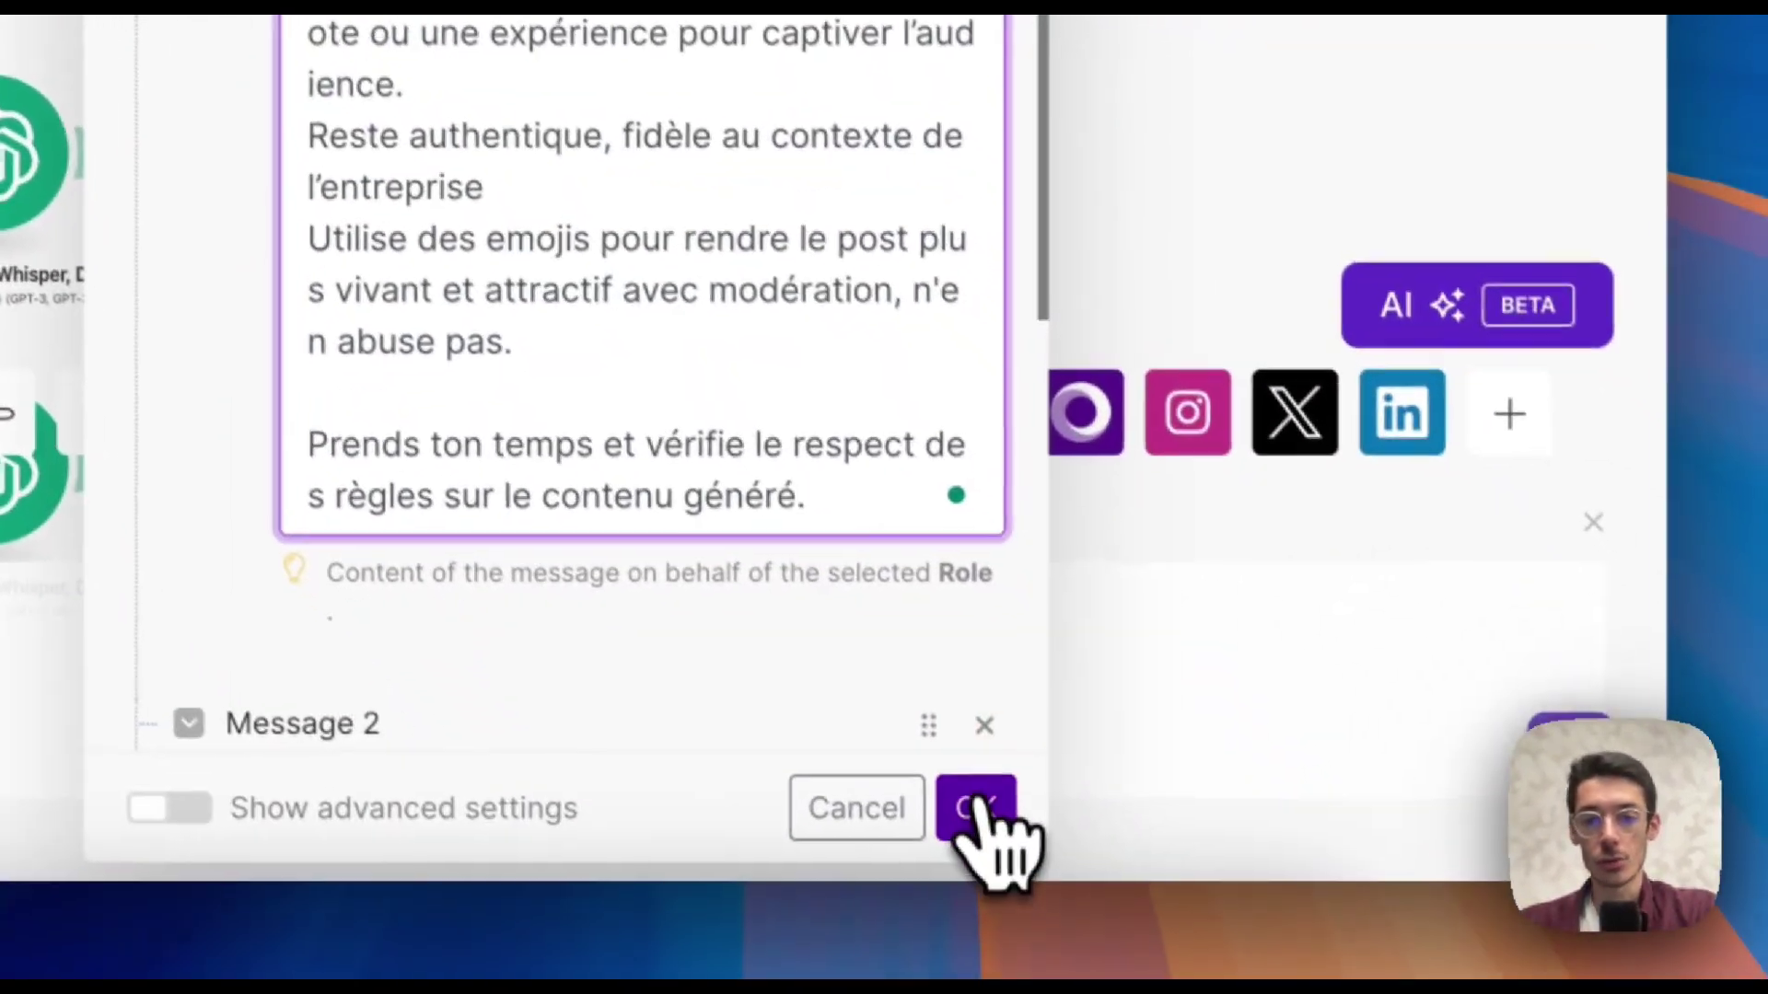
pyautogui.click(1089, 957)
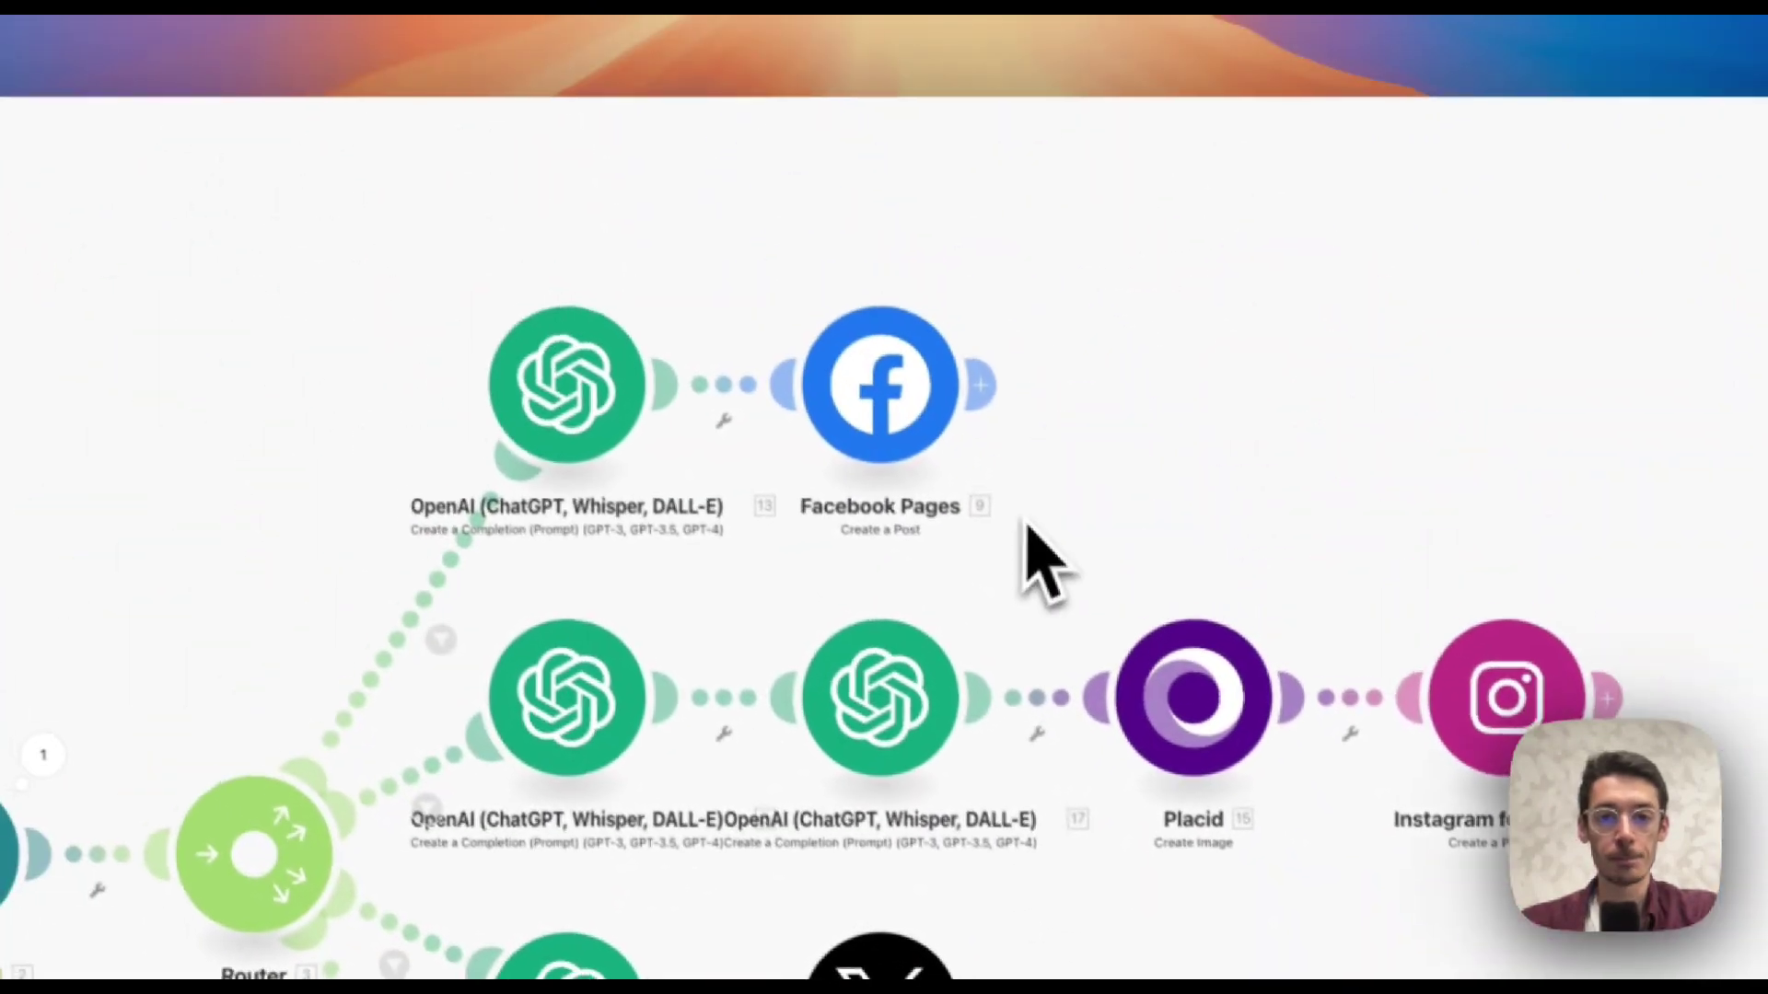
# Look over the Facebook and Instagram branches and open the settings of the first OpenAI module on the Instagram branch.
pyautogui.moveTo(1025, 523); pyautogui.dragTo(1098, 365)
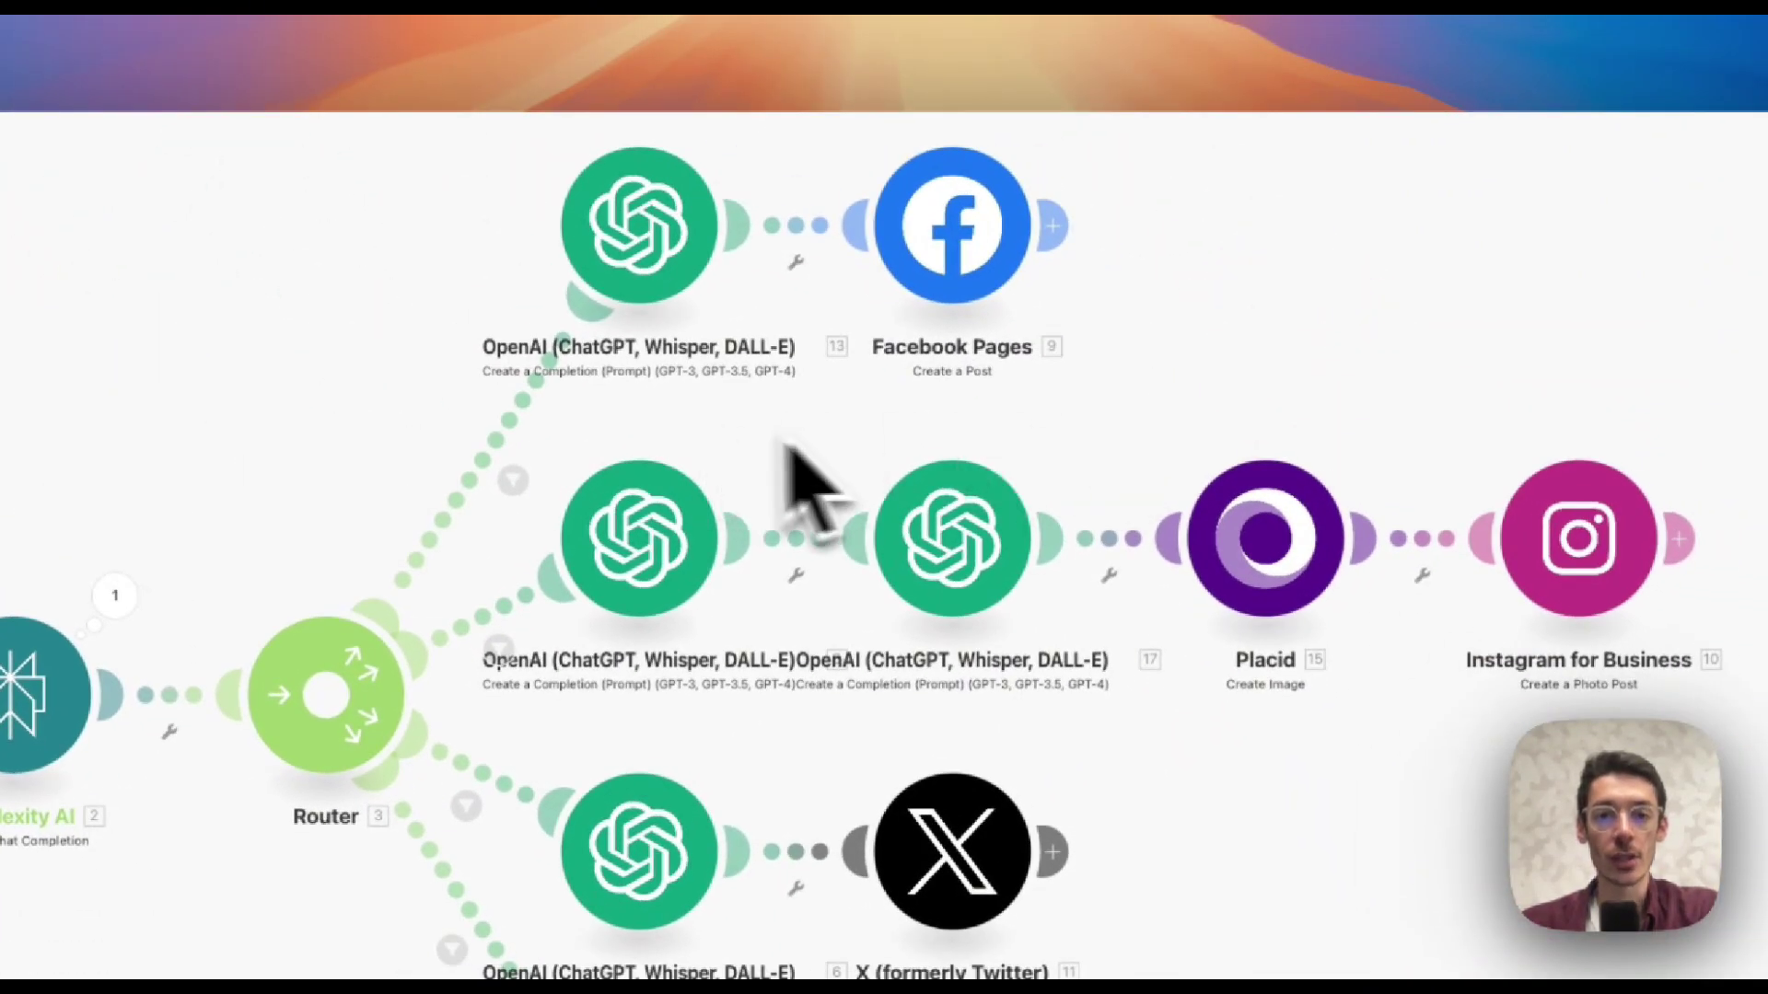
pyautogui.scroll(-2, 820, 473)
pyautogui.hscroll(2, 820, 474)
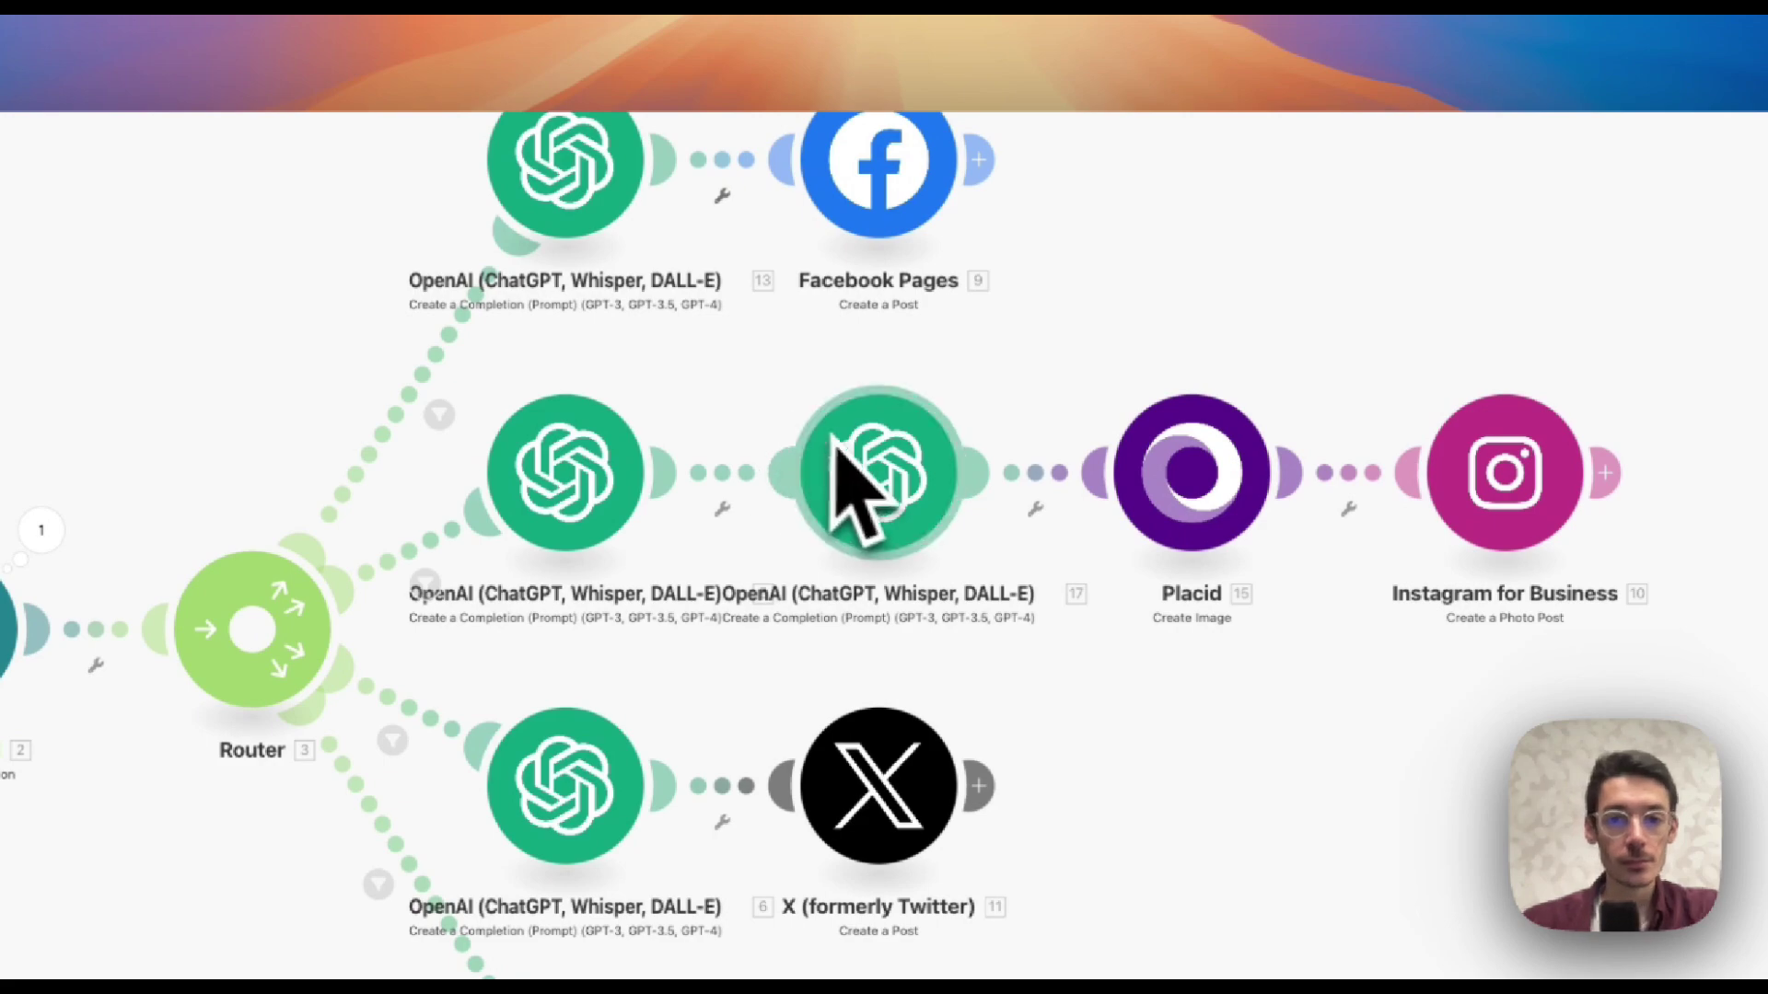
pyautogui.scroll(2, 626, 359)
pyautogui.hscroll(-1, 626, 359)
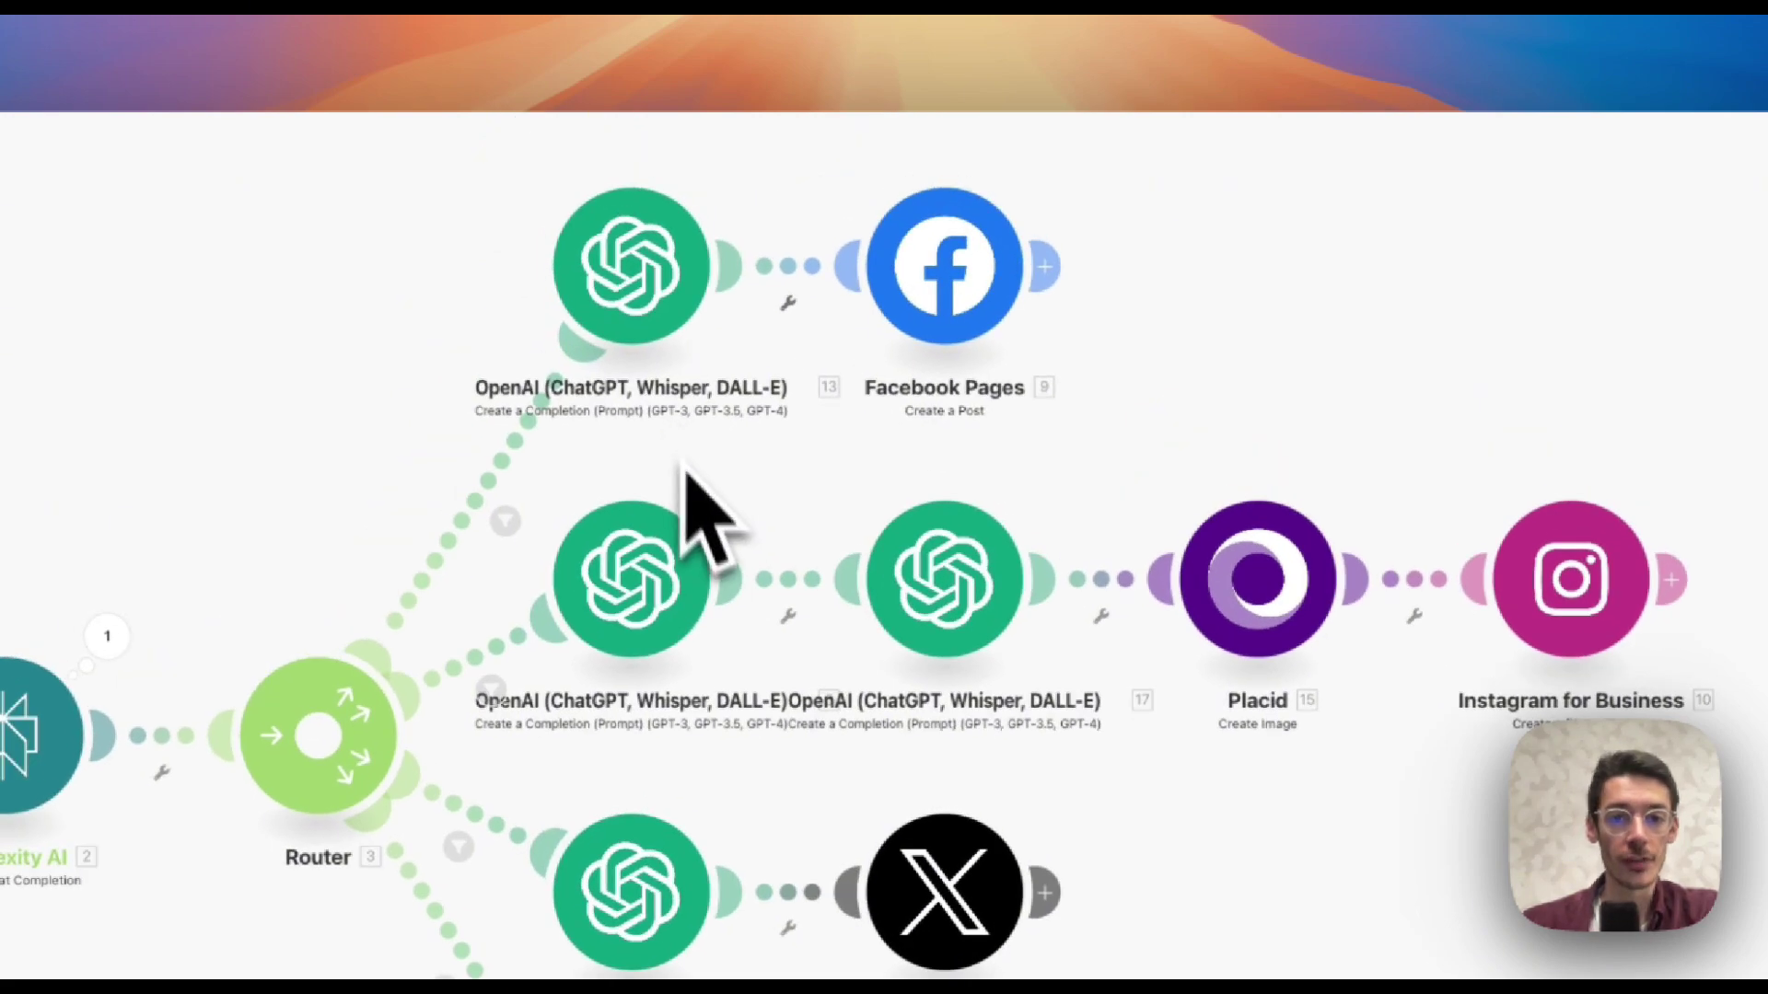
pyautogui.scroll(5, 704, 520)
pyautogui.moveTo(690, 505); pyautogui.dragTo(691, 770)
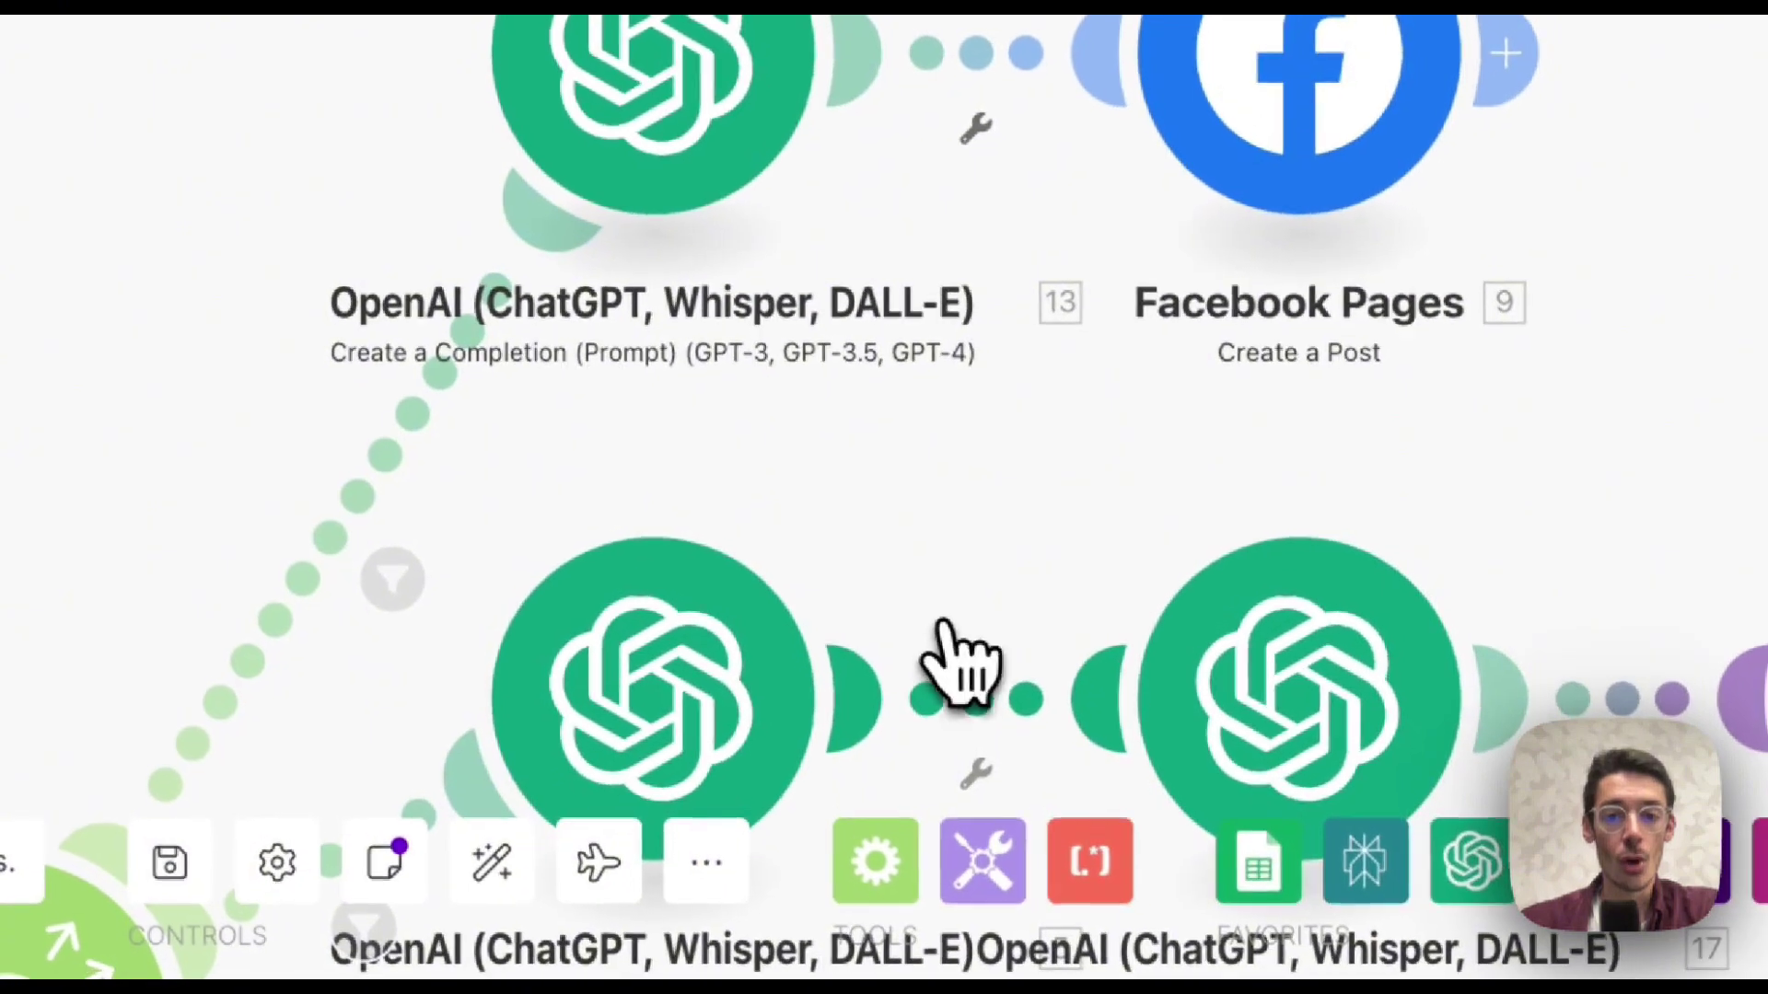
pyautogui.moveTo(976, 607); pyautogui.dragTo(778, 327)
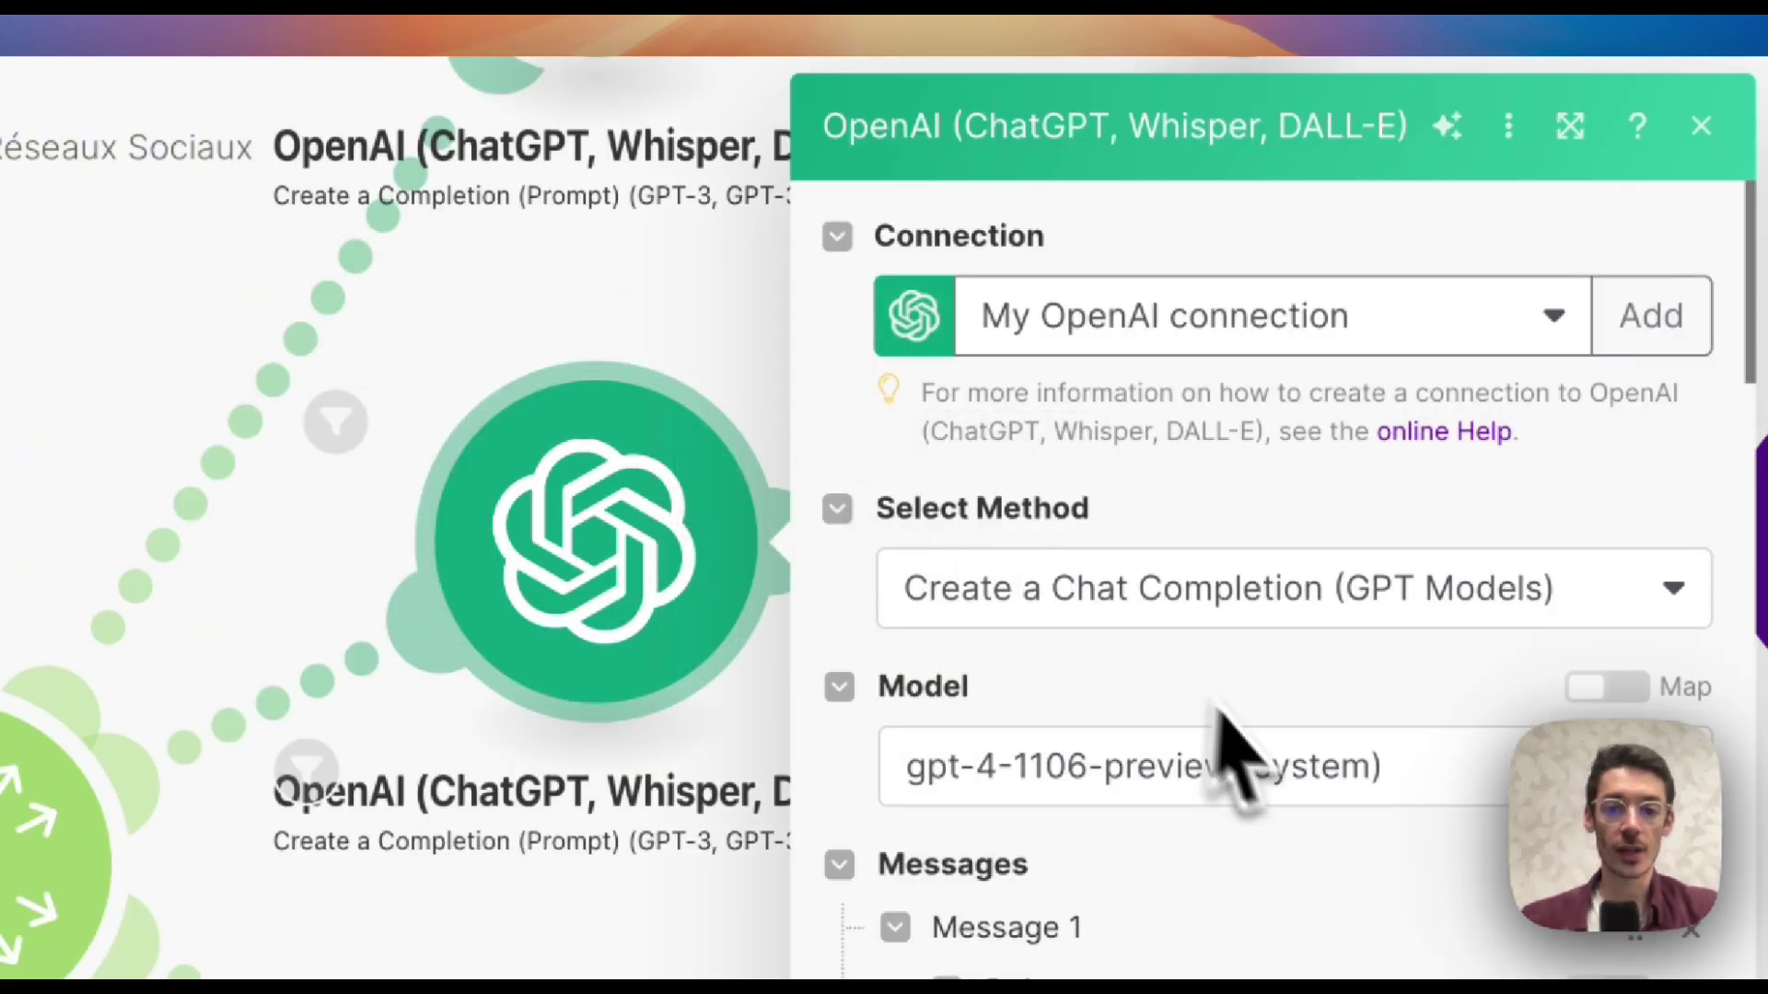
# Delete "d'un article" from the Instagram module's User message so it begins "Écris la description pour un post Instagram".
pyautogui.scroll(-10, 1252, 774)
pyautogui.scroll(-10, 1289, 801)
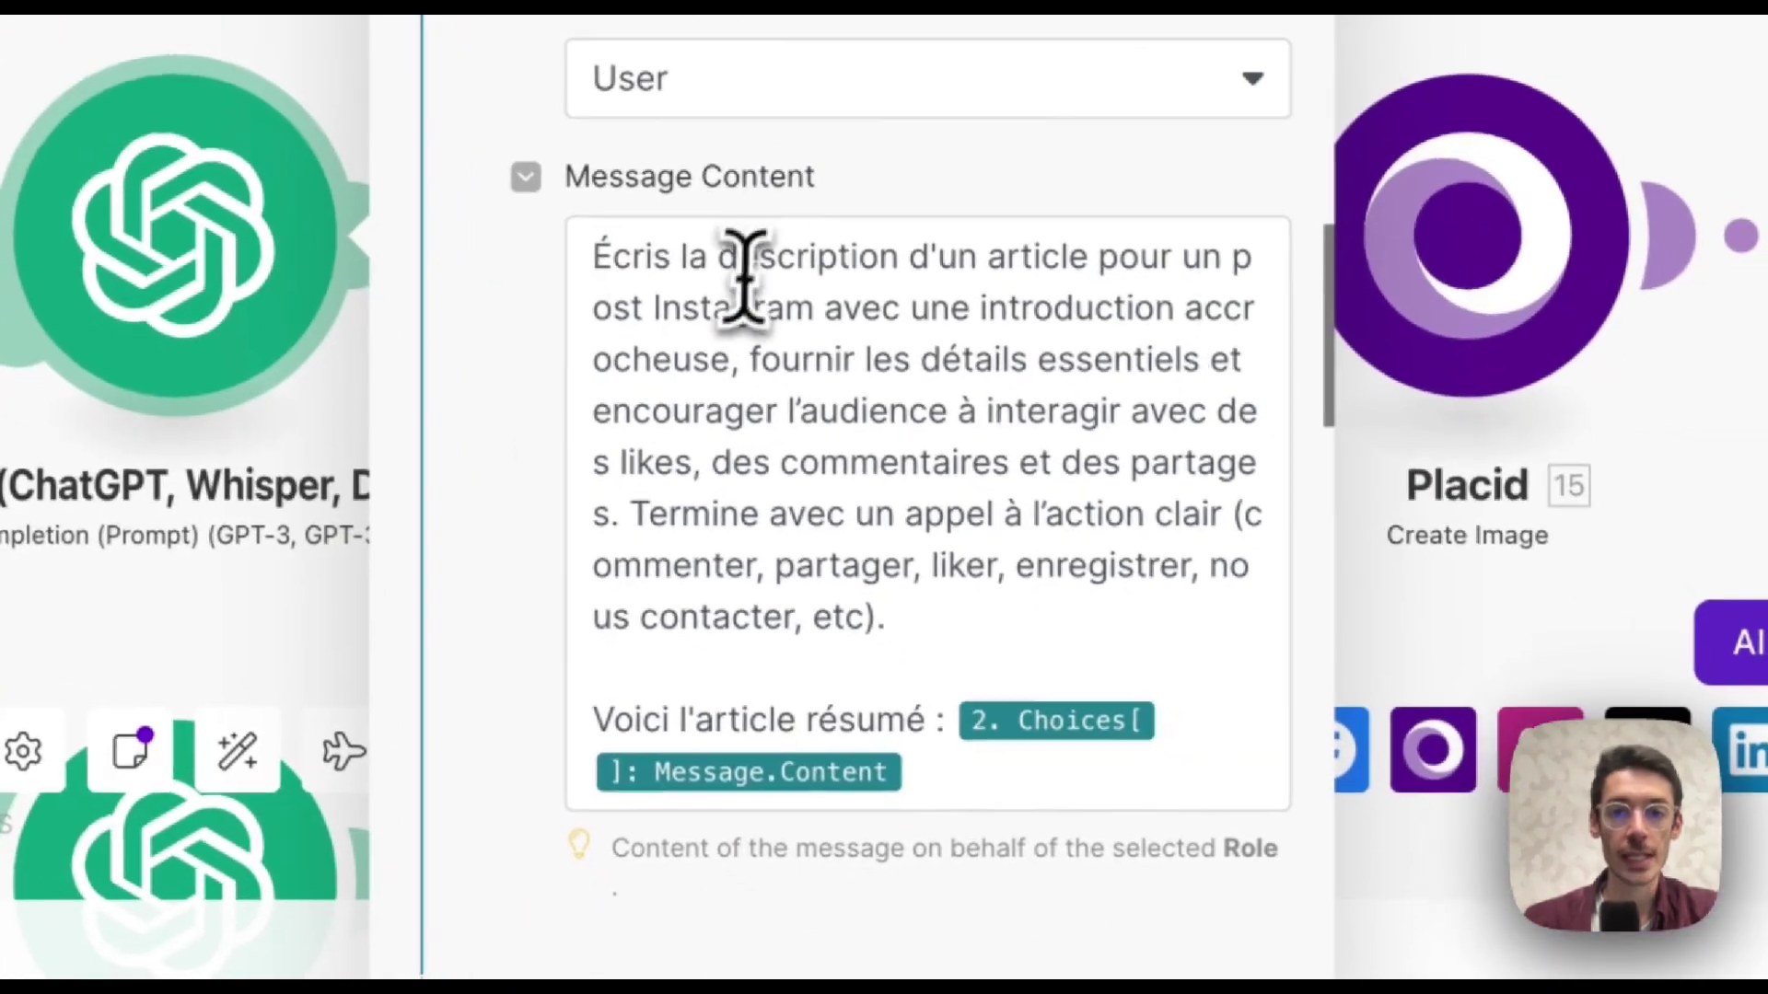
pyautogui.click(746, 276)
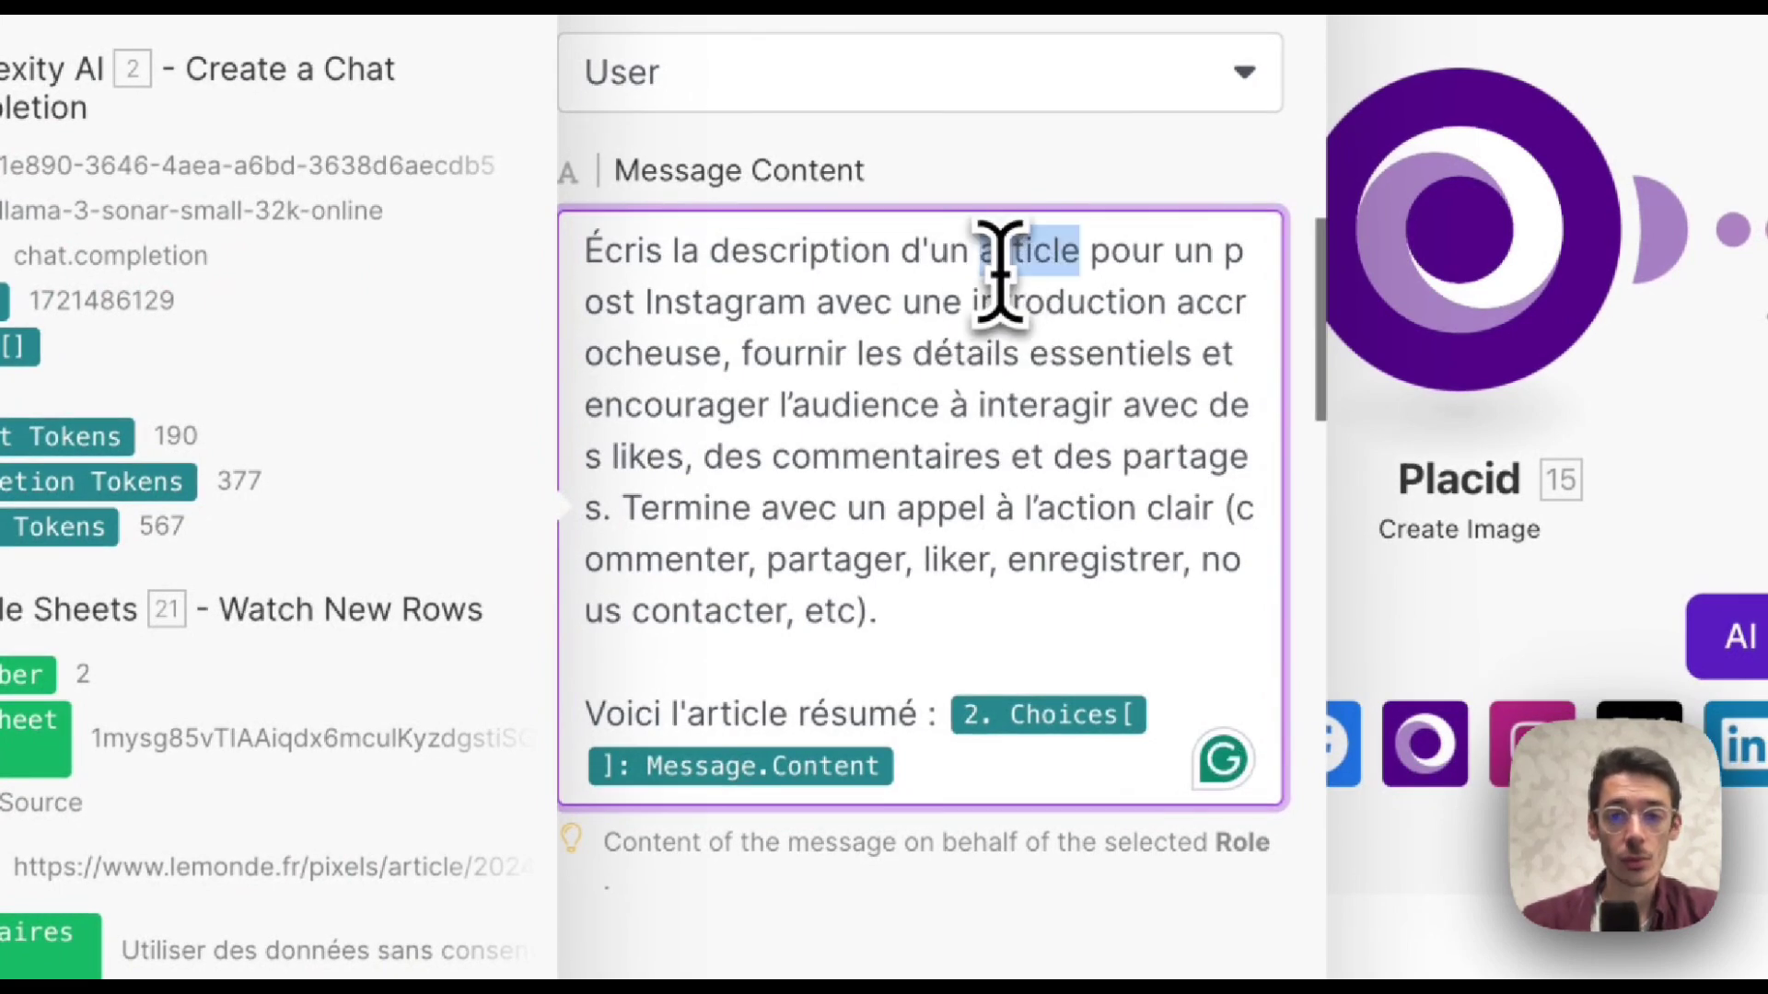
pyautogui.press('BackSpace')
pyautogui.press('BackSpace')
pyautogui.press('BackSpace')
pyautogui.press('BackSpace')
pyautogui.press('BackSpace')
pyautogui.press('BackSpace')
pyautogui.press('BackSpace')
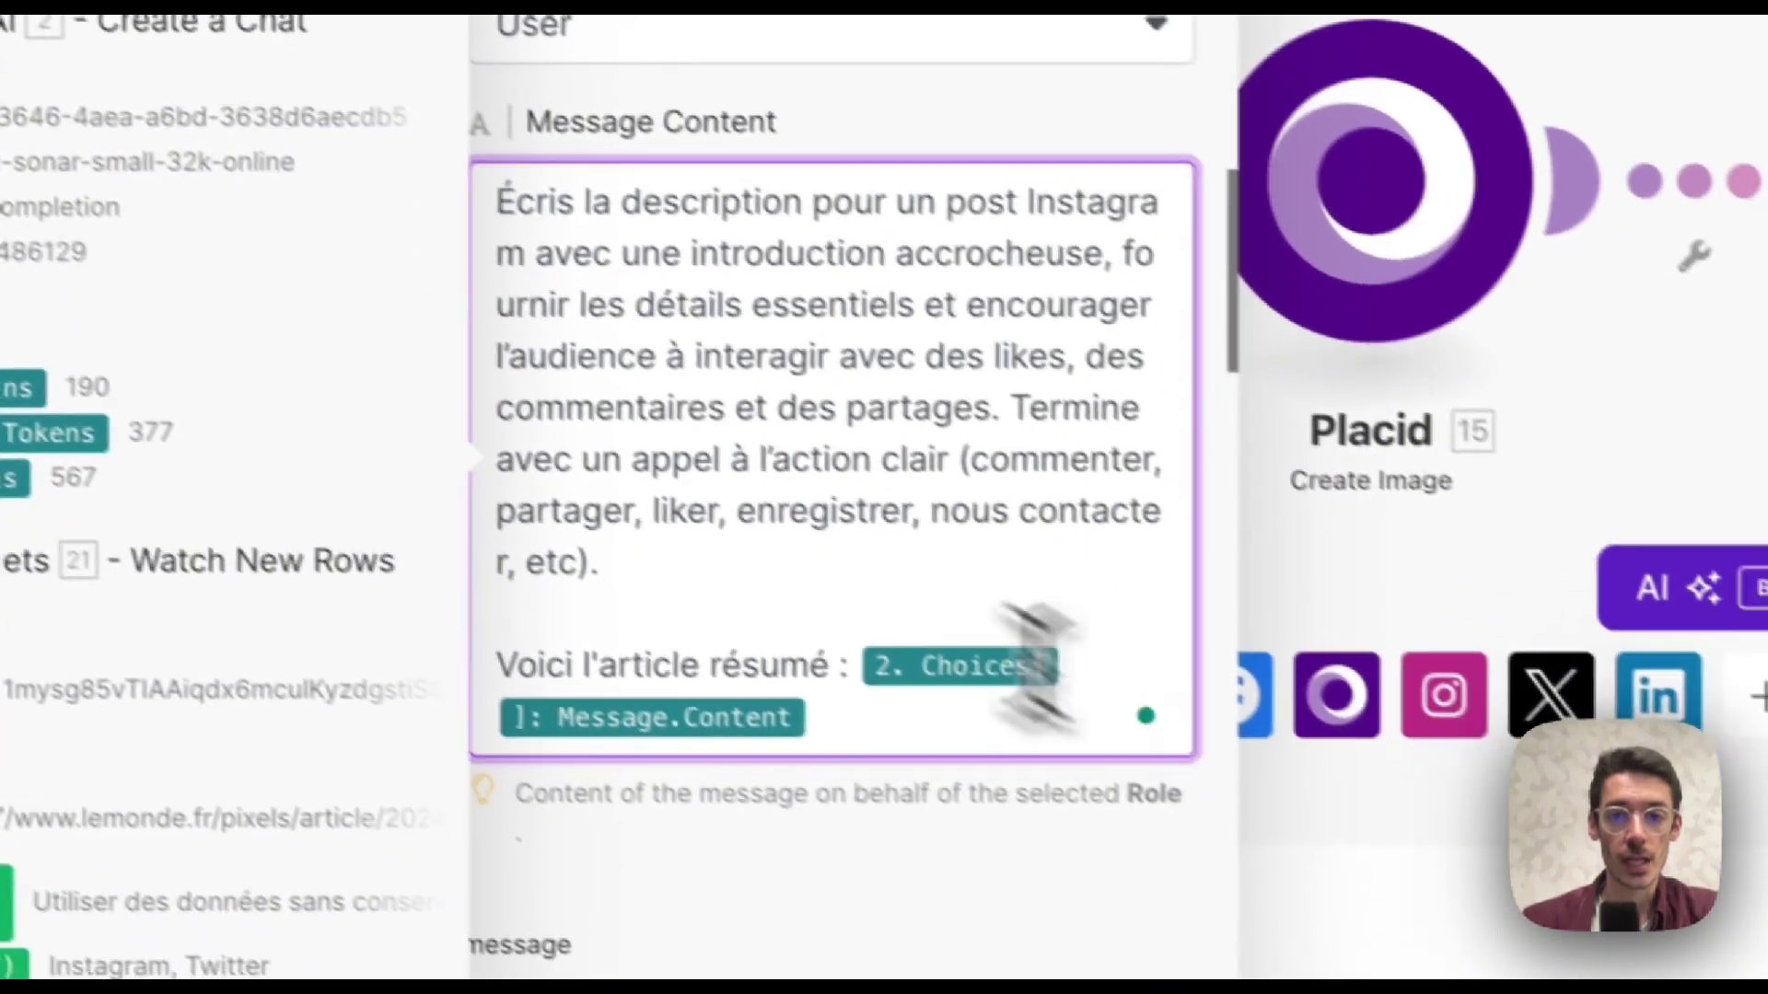
# Check the rest of the Instagram description prompt in the User message and close the module's settings.
pyautogui.click(826, 253)
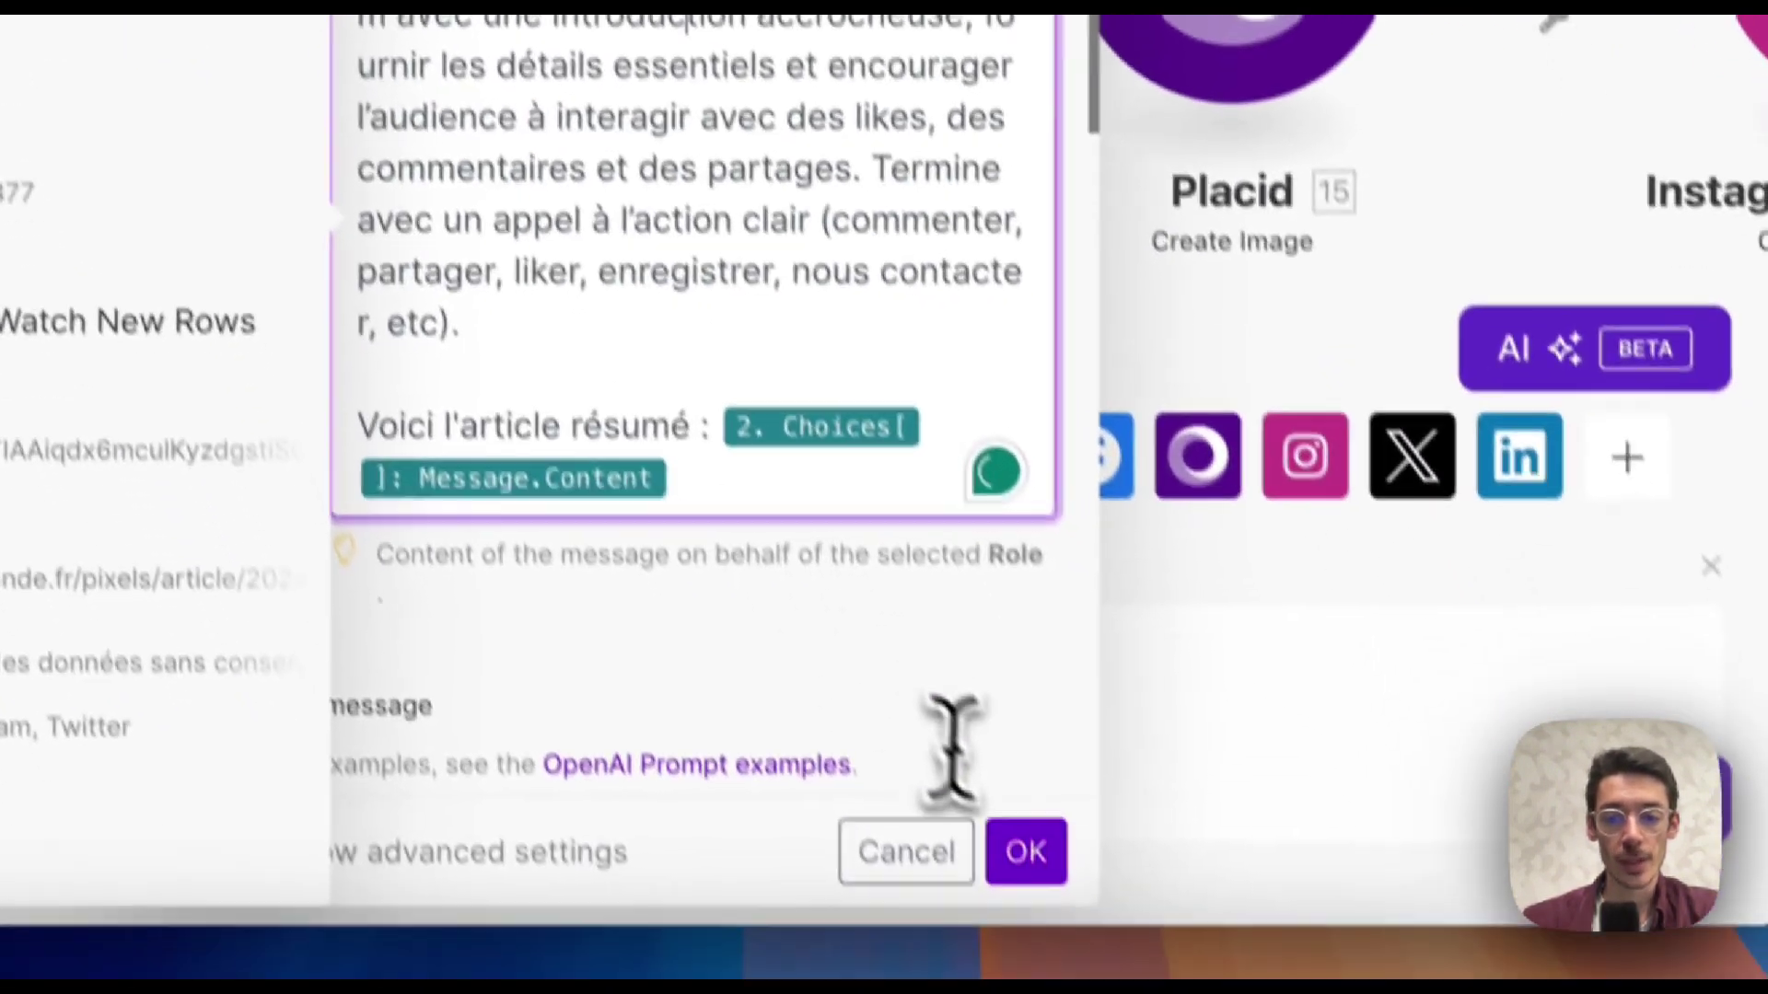
pyautogui.click(987, 793)
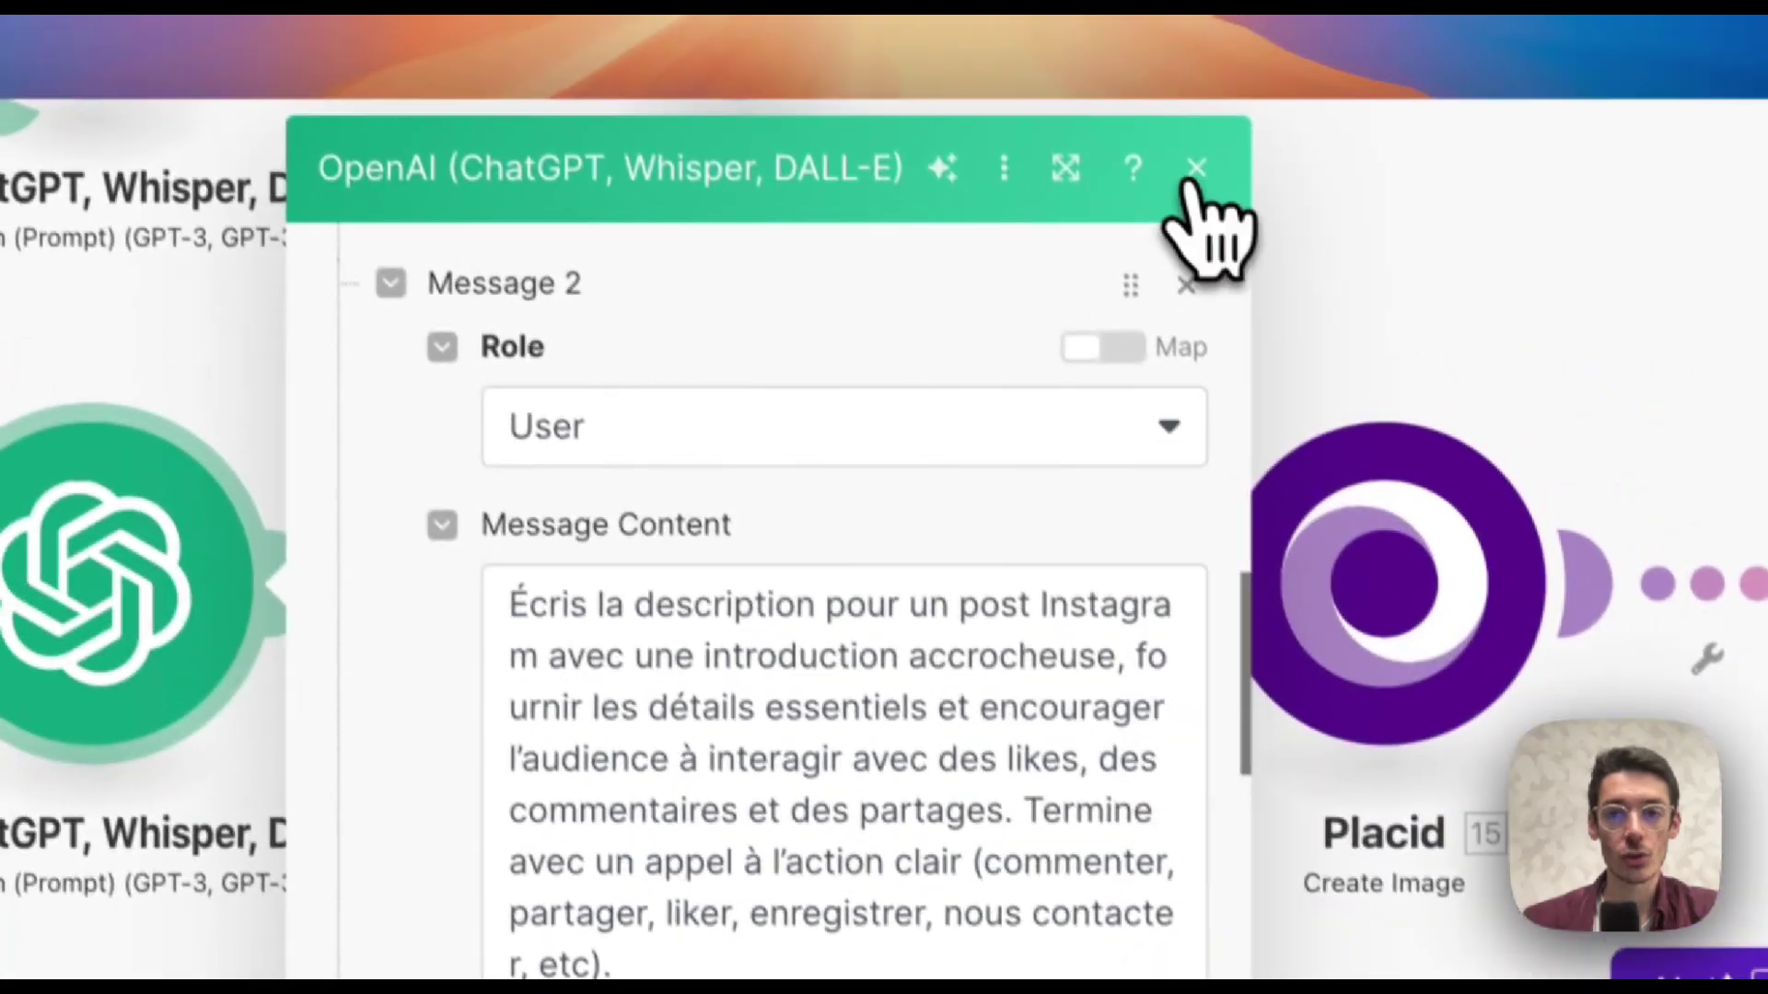
pyautogui.click(1195, 168)
# Read the User message for the photo quote in the second OpenAI module on the Instagram branch, leaving its settings closed.
pyautogui.click(782, 644)
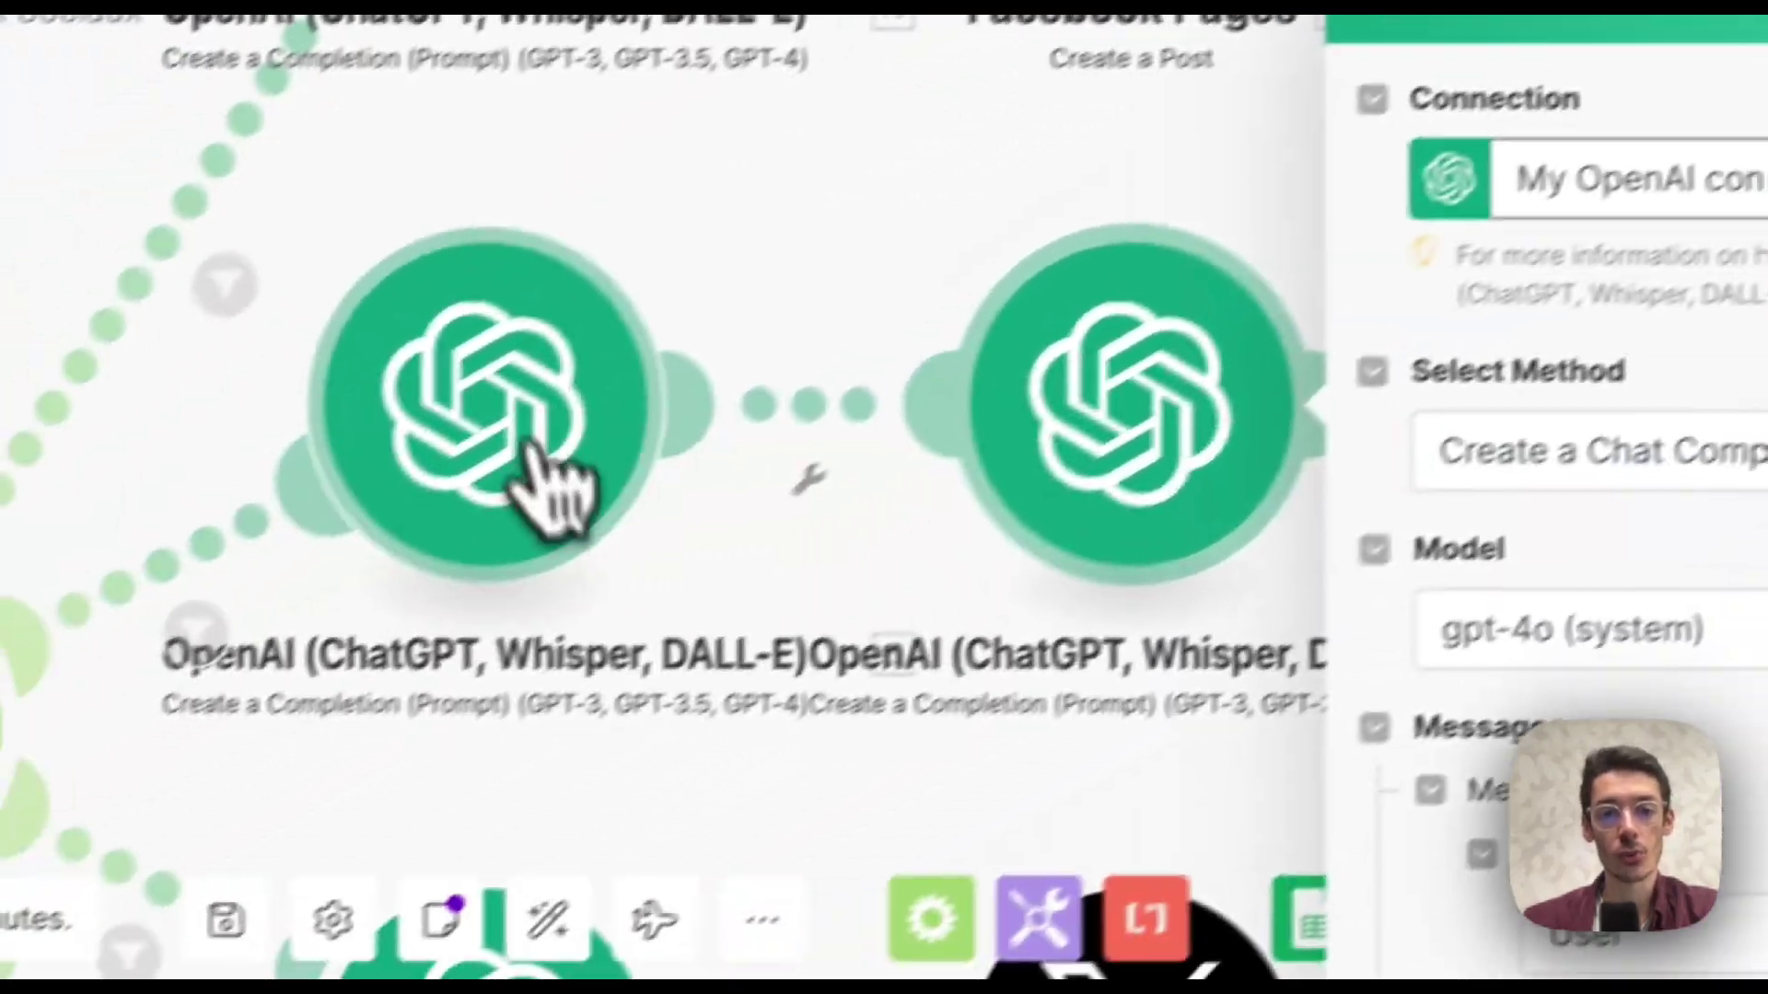
pyautogui.scroll(-5, 1169, 635)
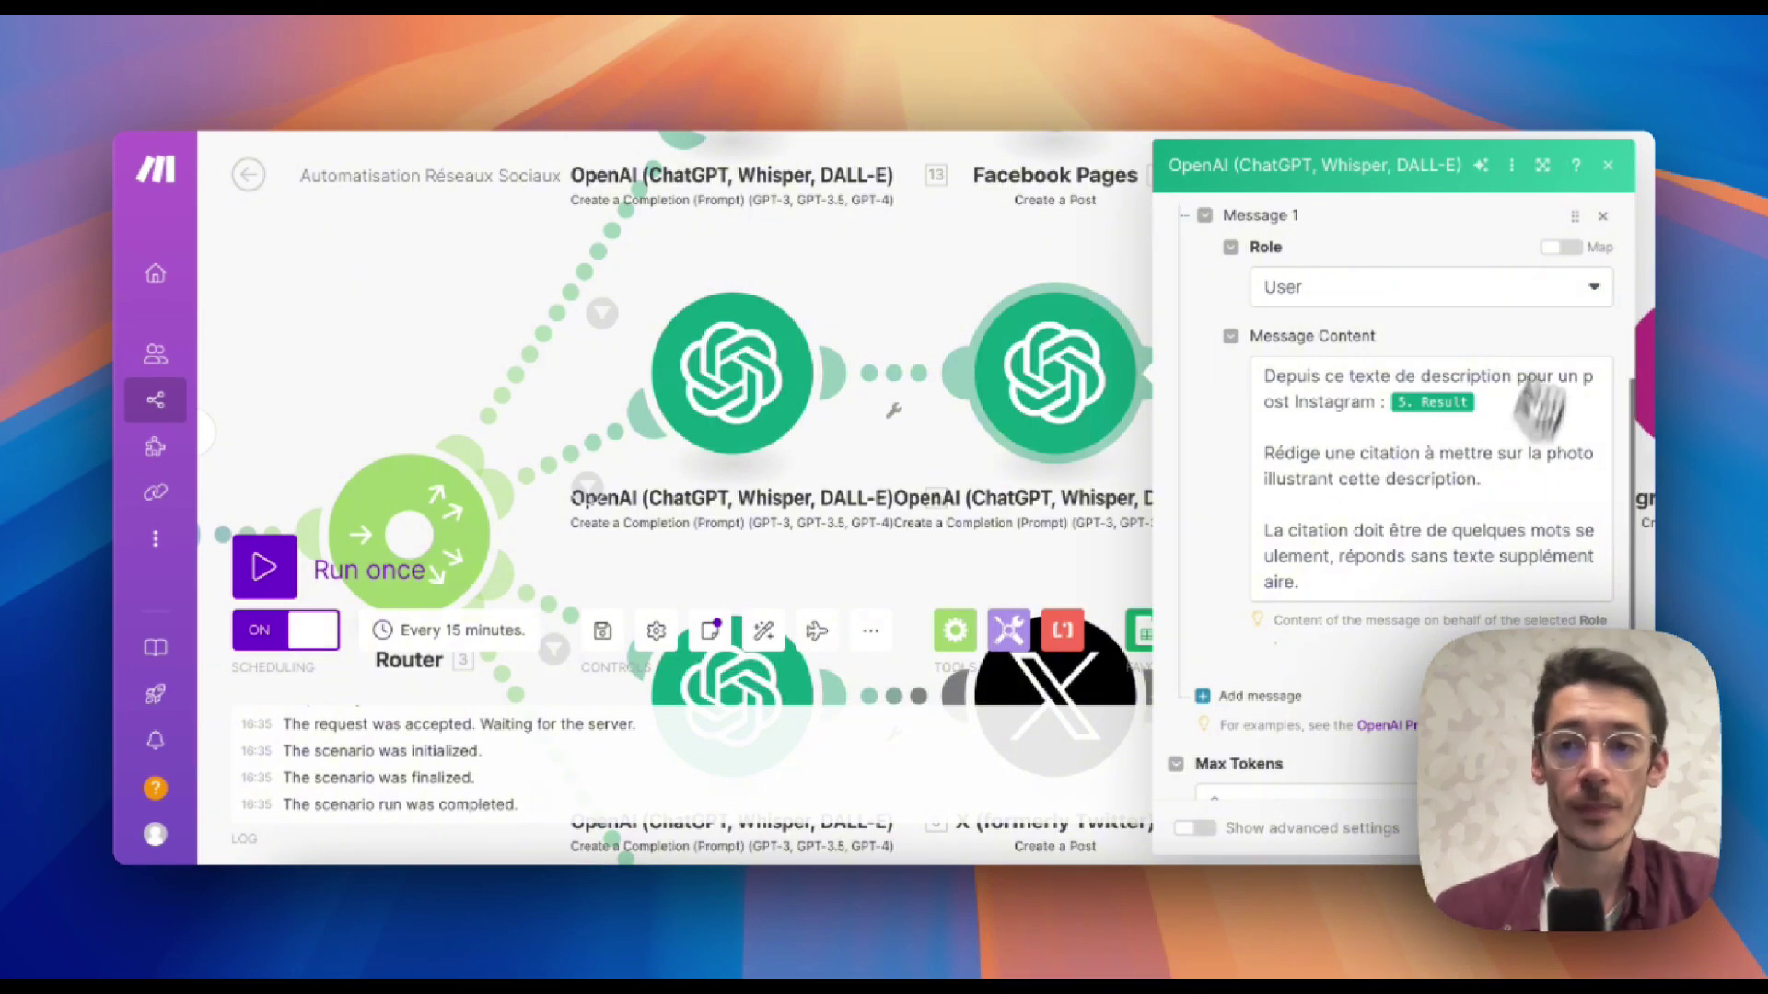
pyautogui.click(1607, 167)
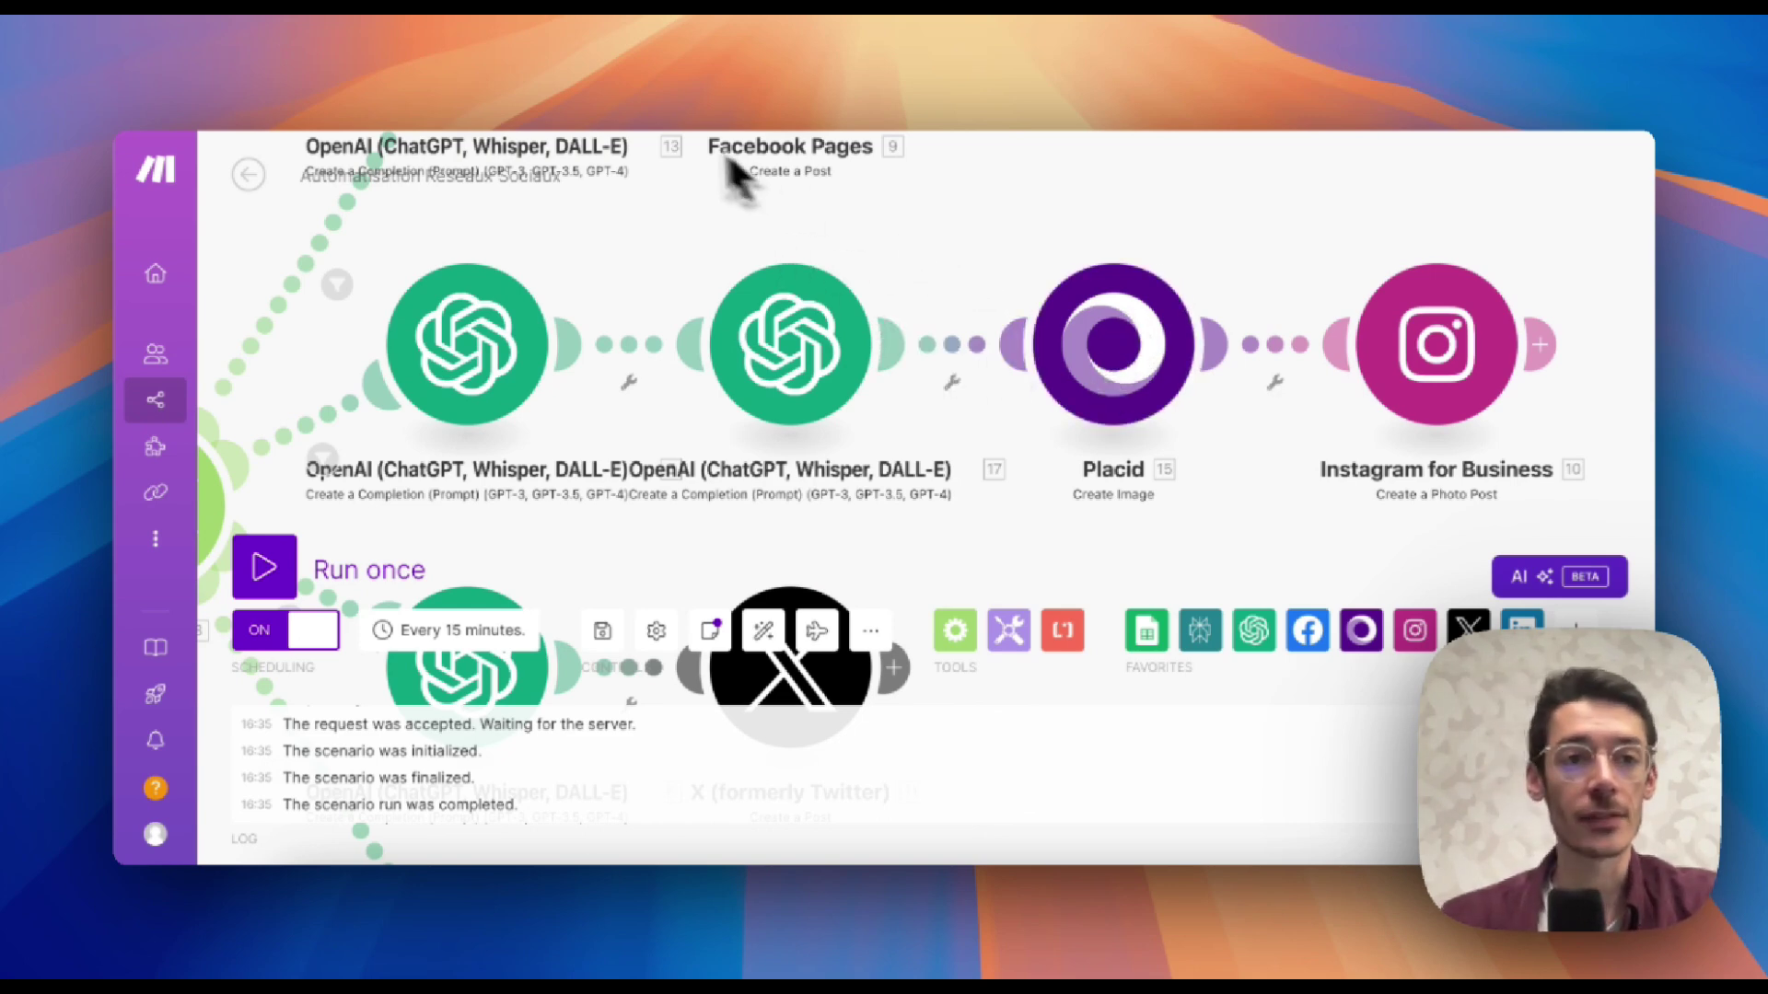
# Switch to the Templates page of the Placid project and open the preset gallery for a new template.
pyautogui.click(362, 68)
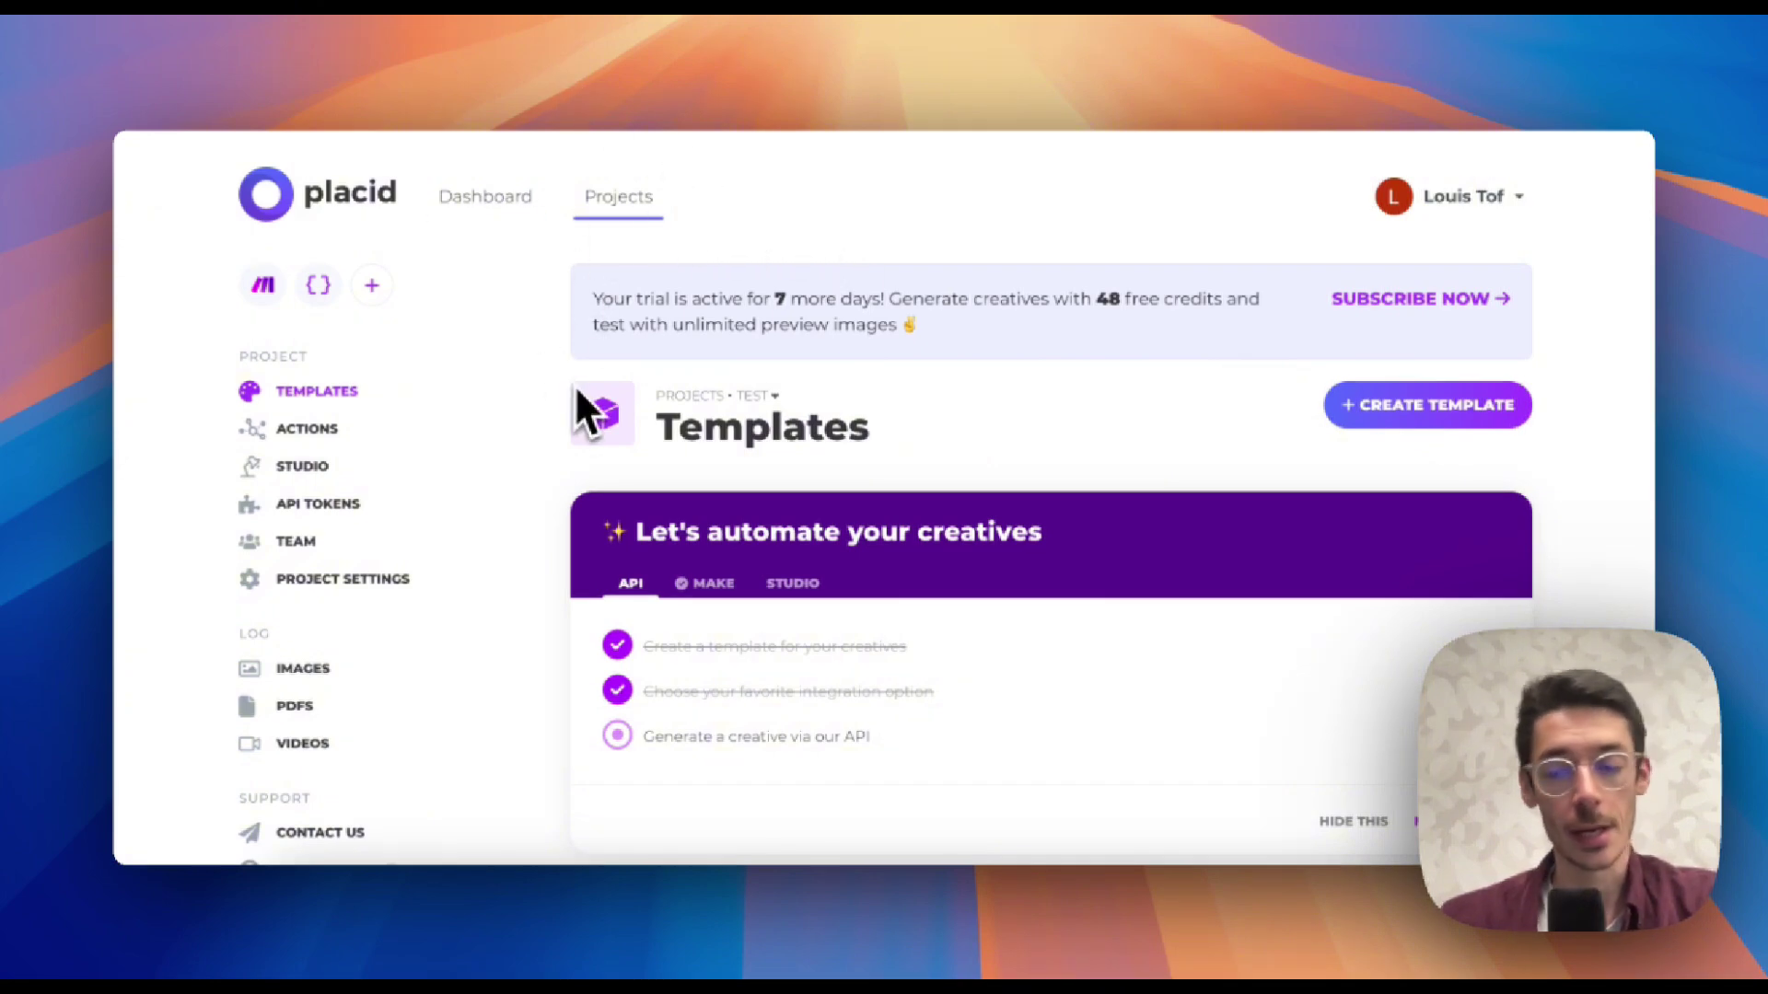
pyautogui.scroll(-1, 556, 396)
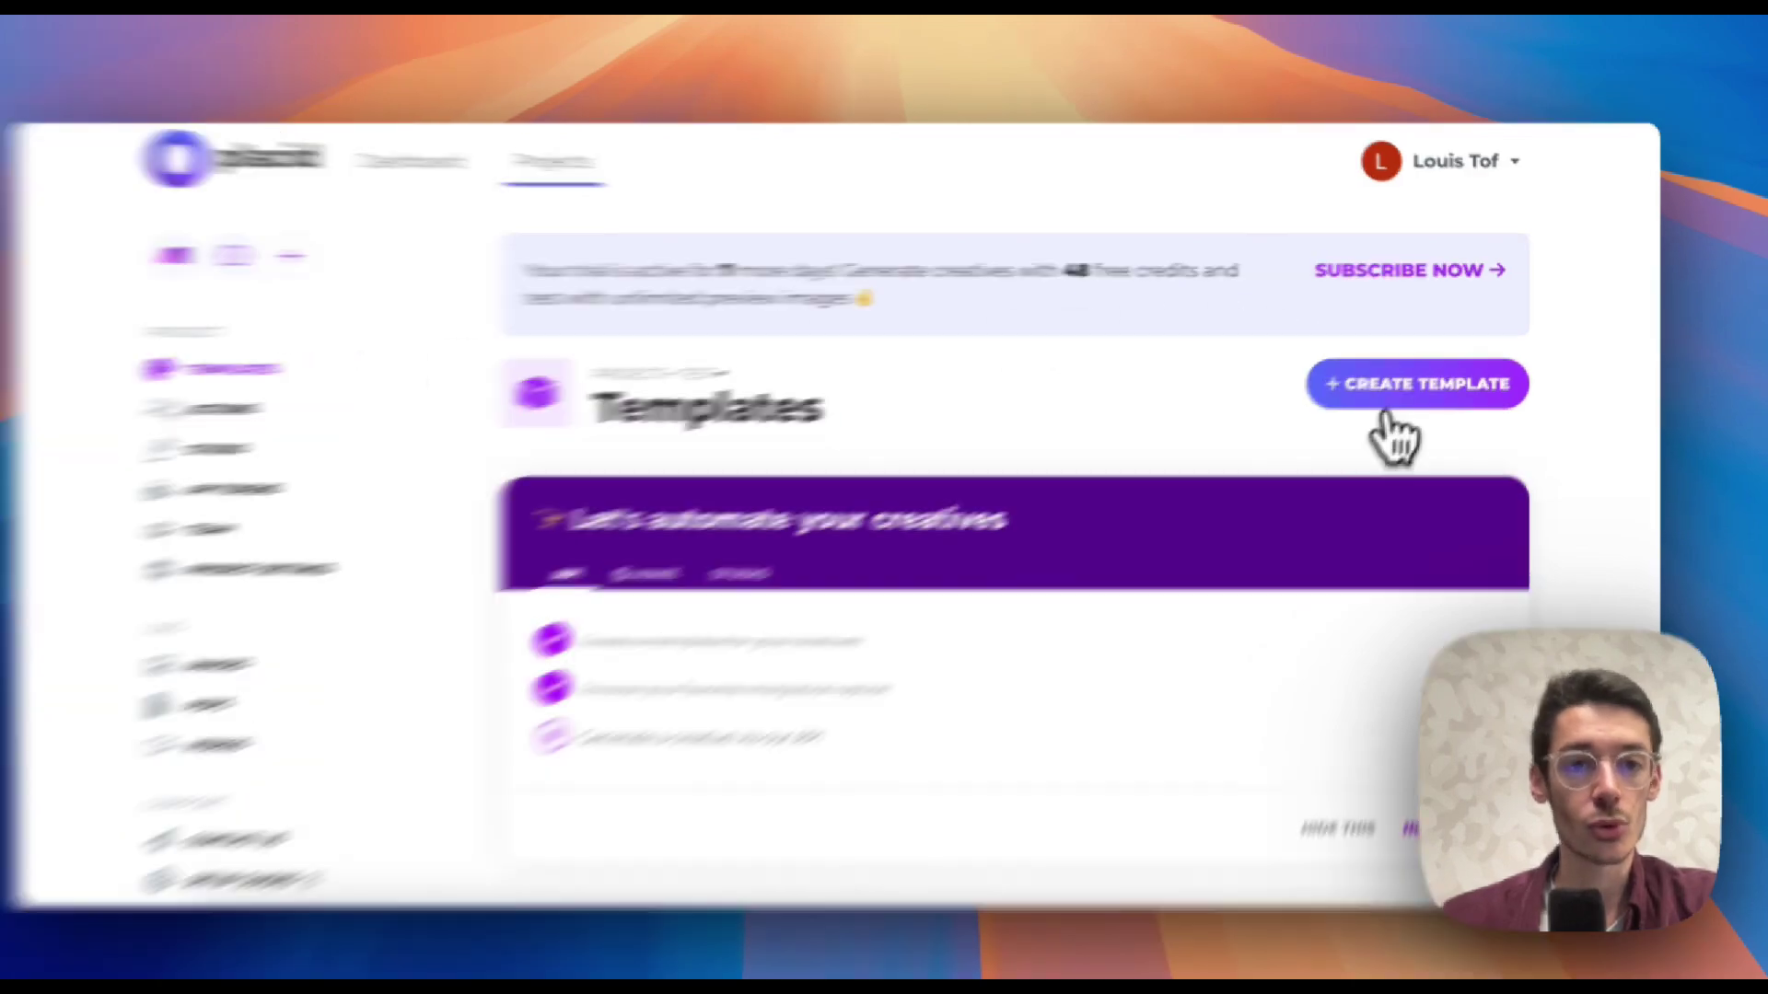
pyautogui.click(1404, 380)
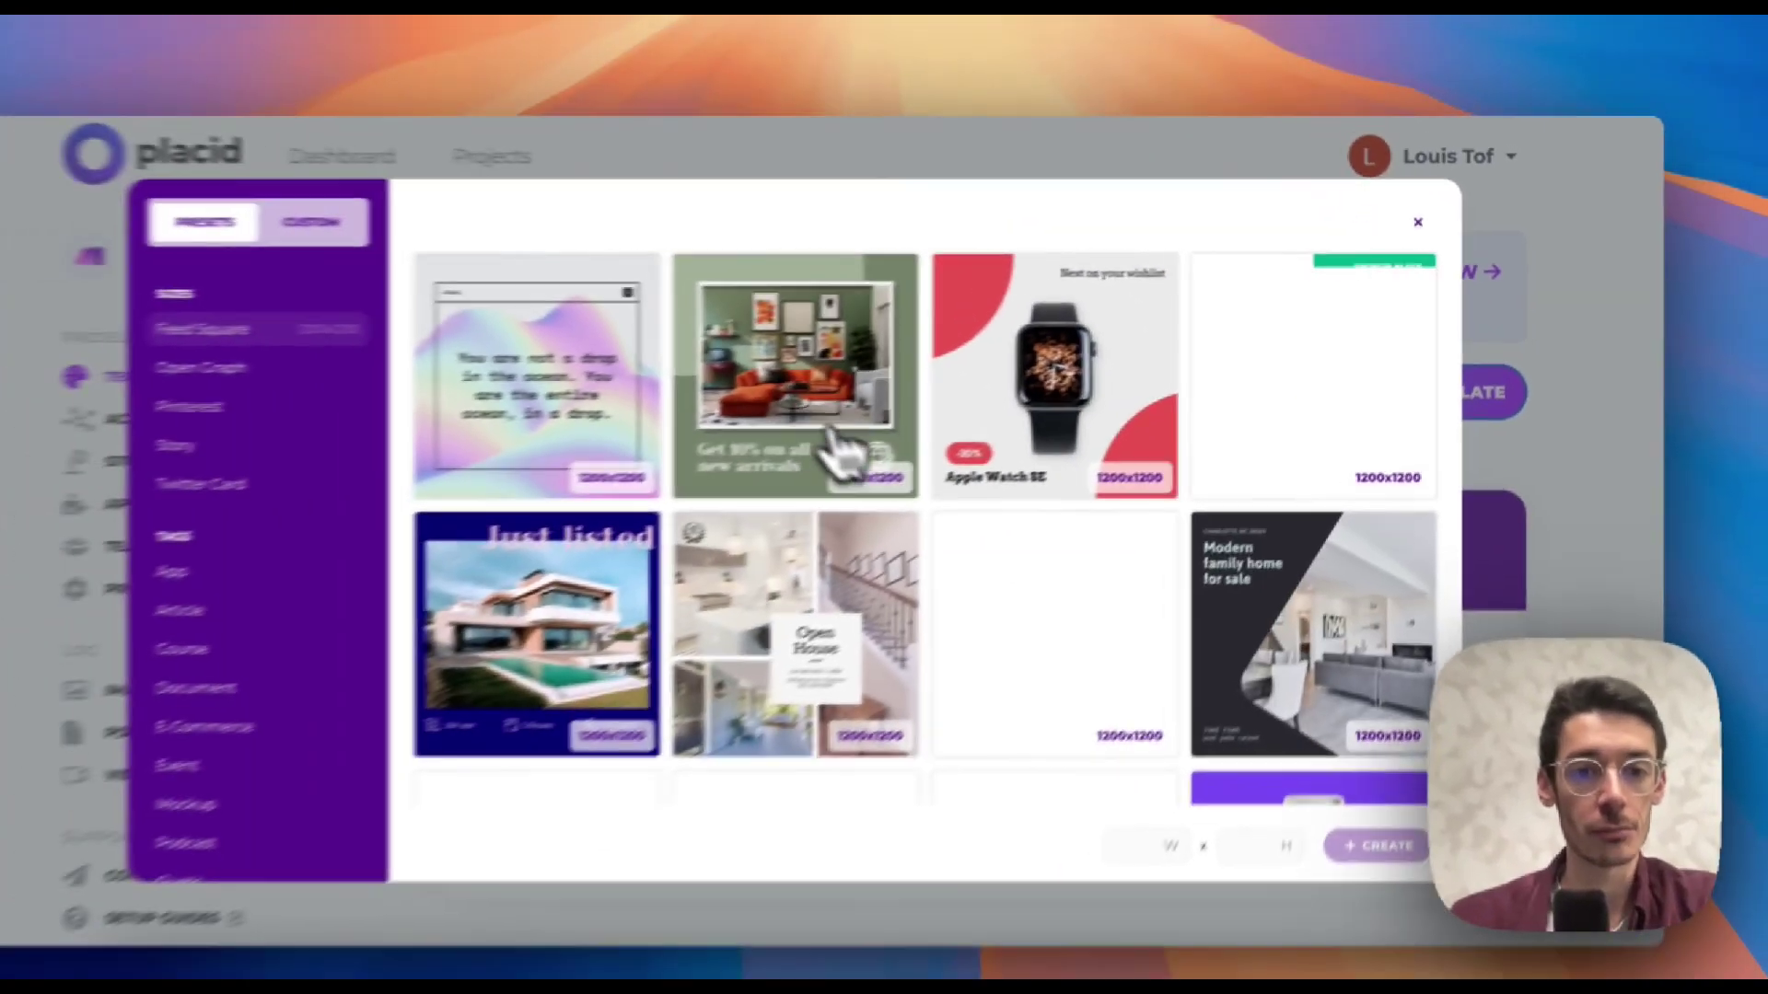
# Browse the Feed Square template presets and the available size and tag categories.
pyautogui.scroll(-3, 963, 460)
pyautogui.scroll(-5, 967, 456)
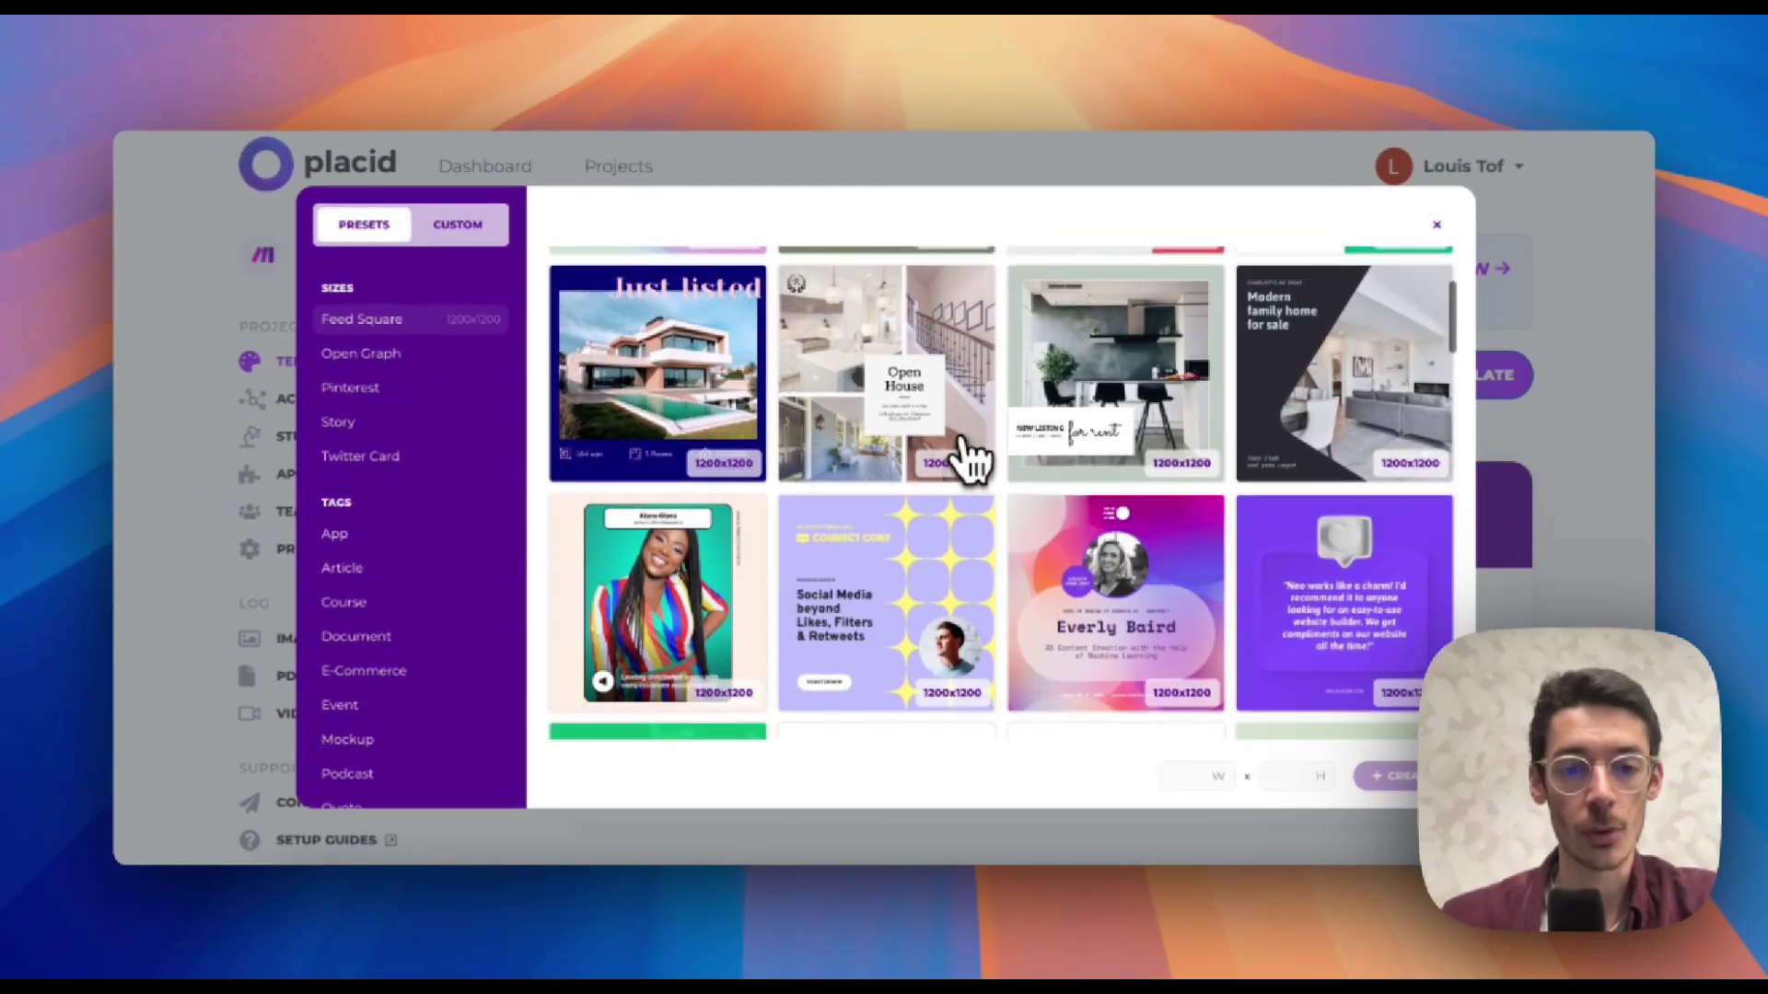
pyautogui.scroll(-5, 966, 455)
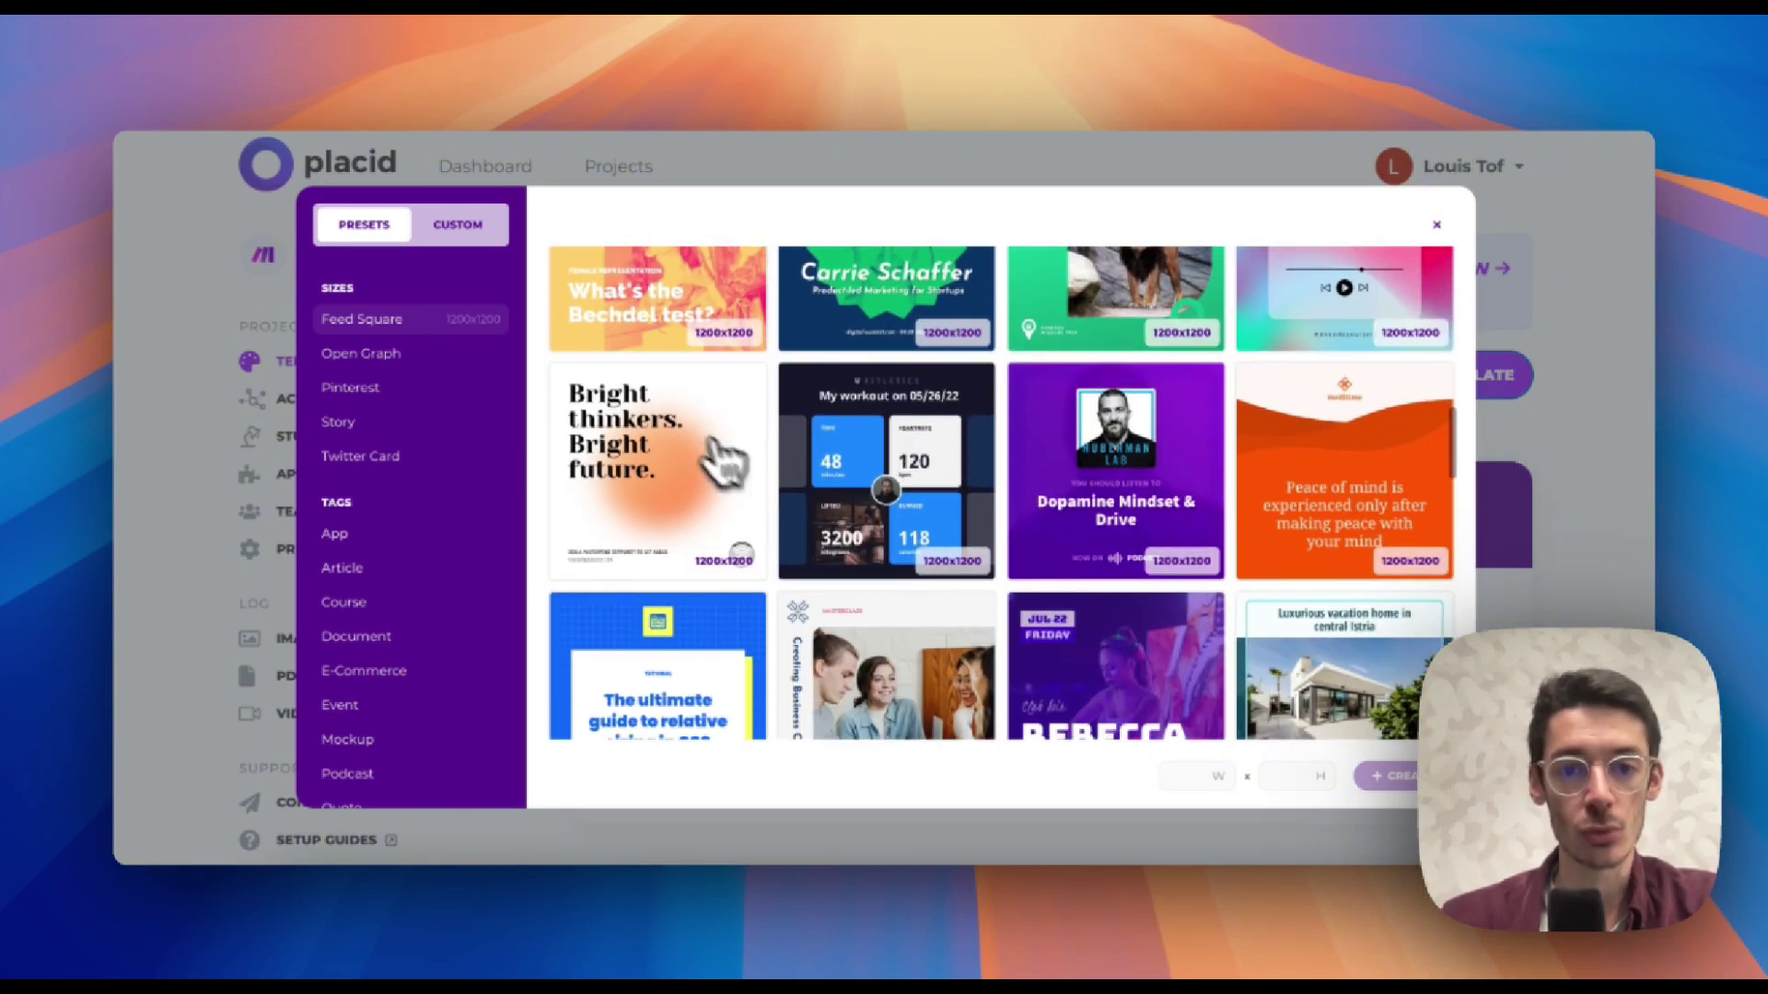
pyautogui.scroll(-5, 814, 501)
pyautogui.scroll(-2, 819, 506)
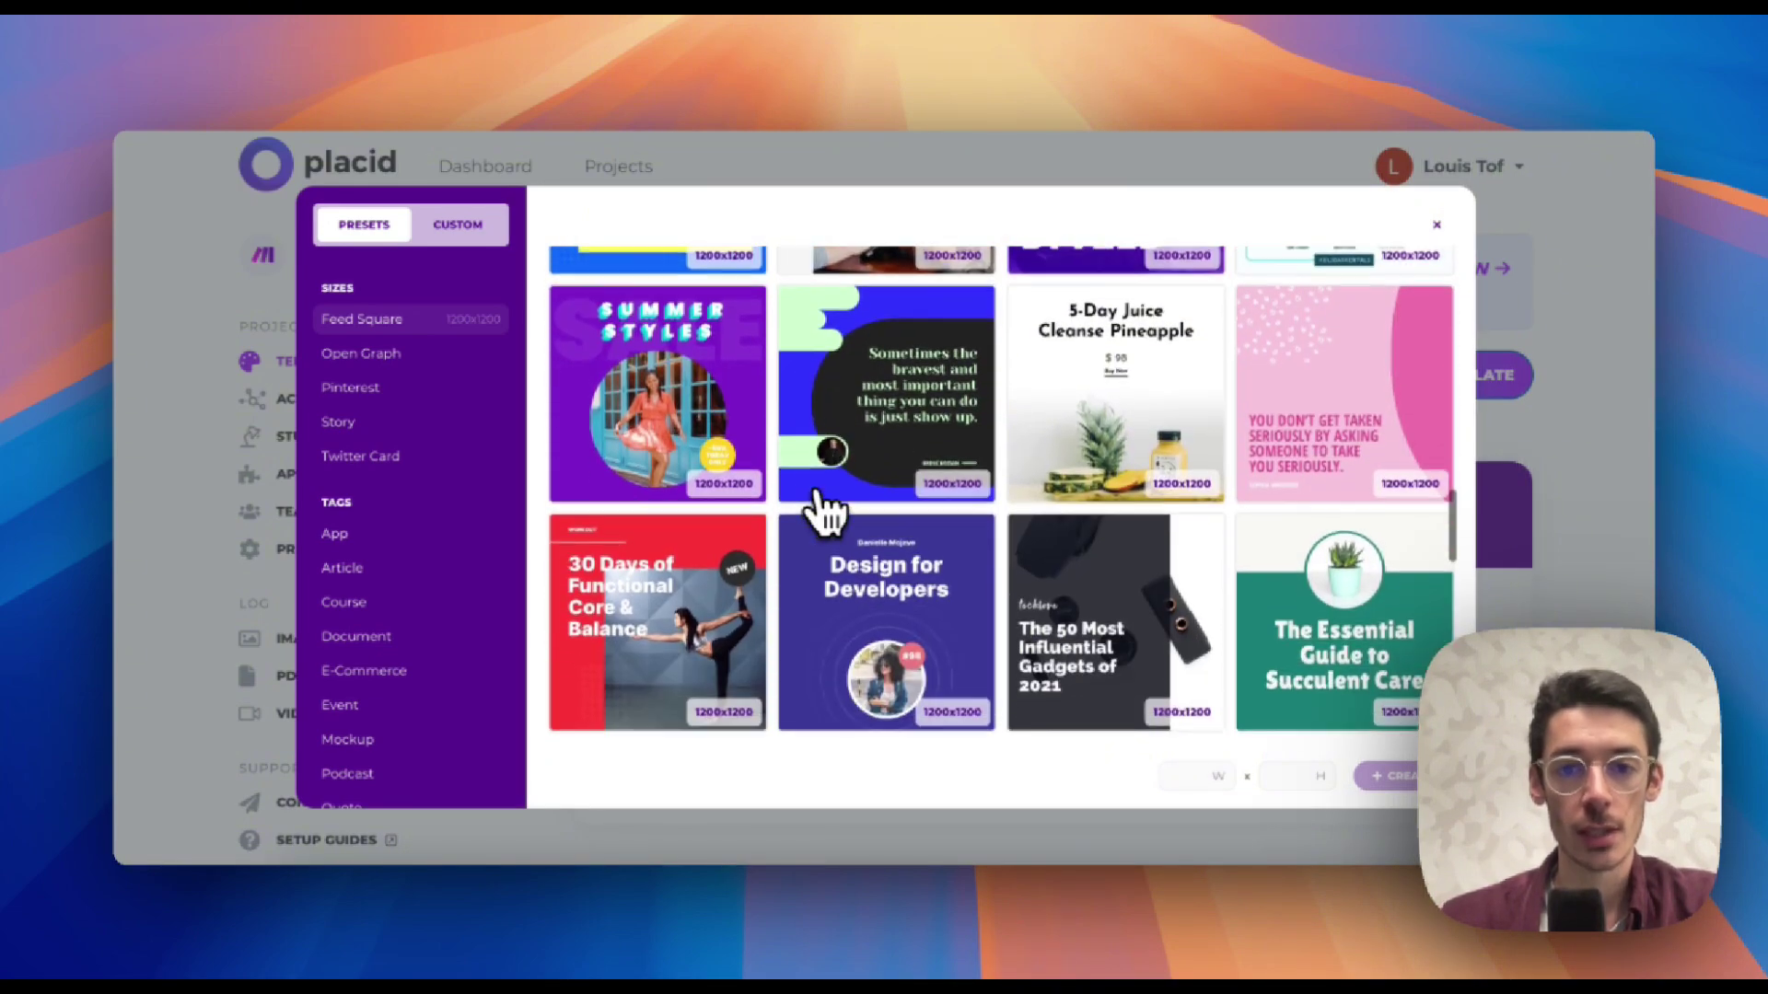
pyautogui.scroll(-2, 999, 447)
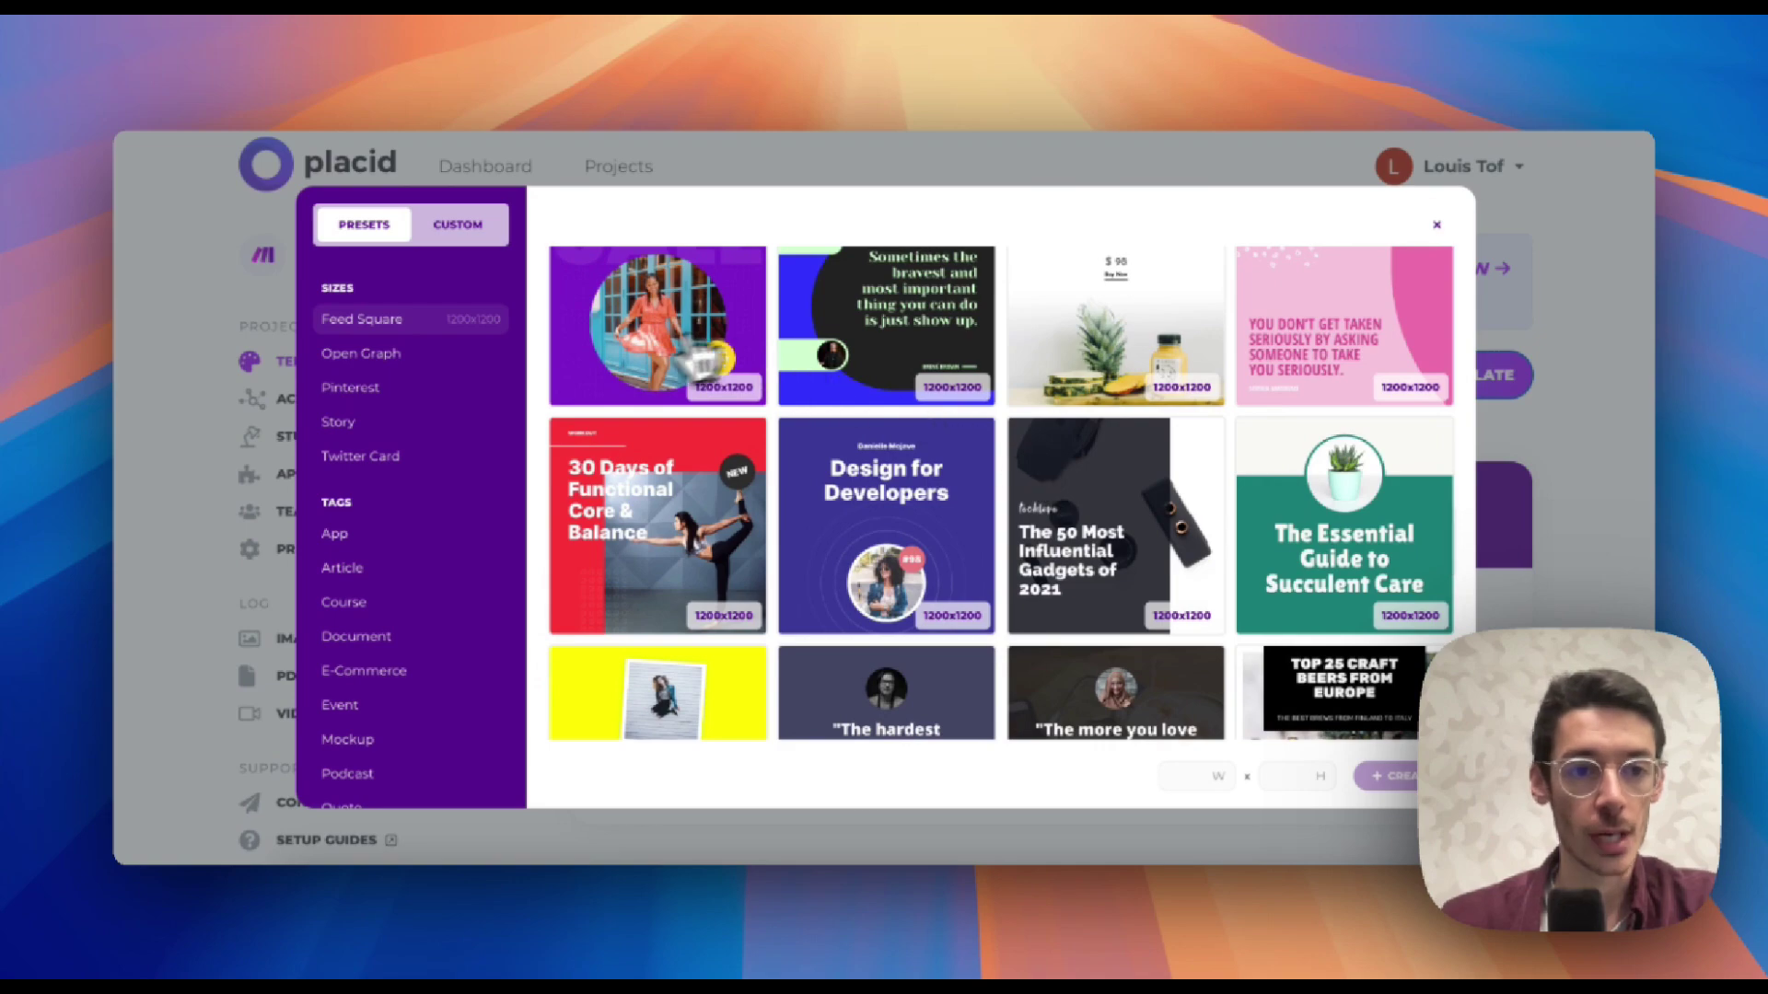
pyautogui.scroll(-2, 433, 482)
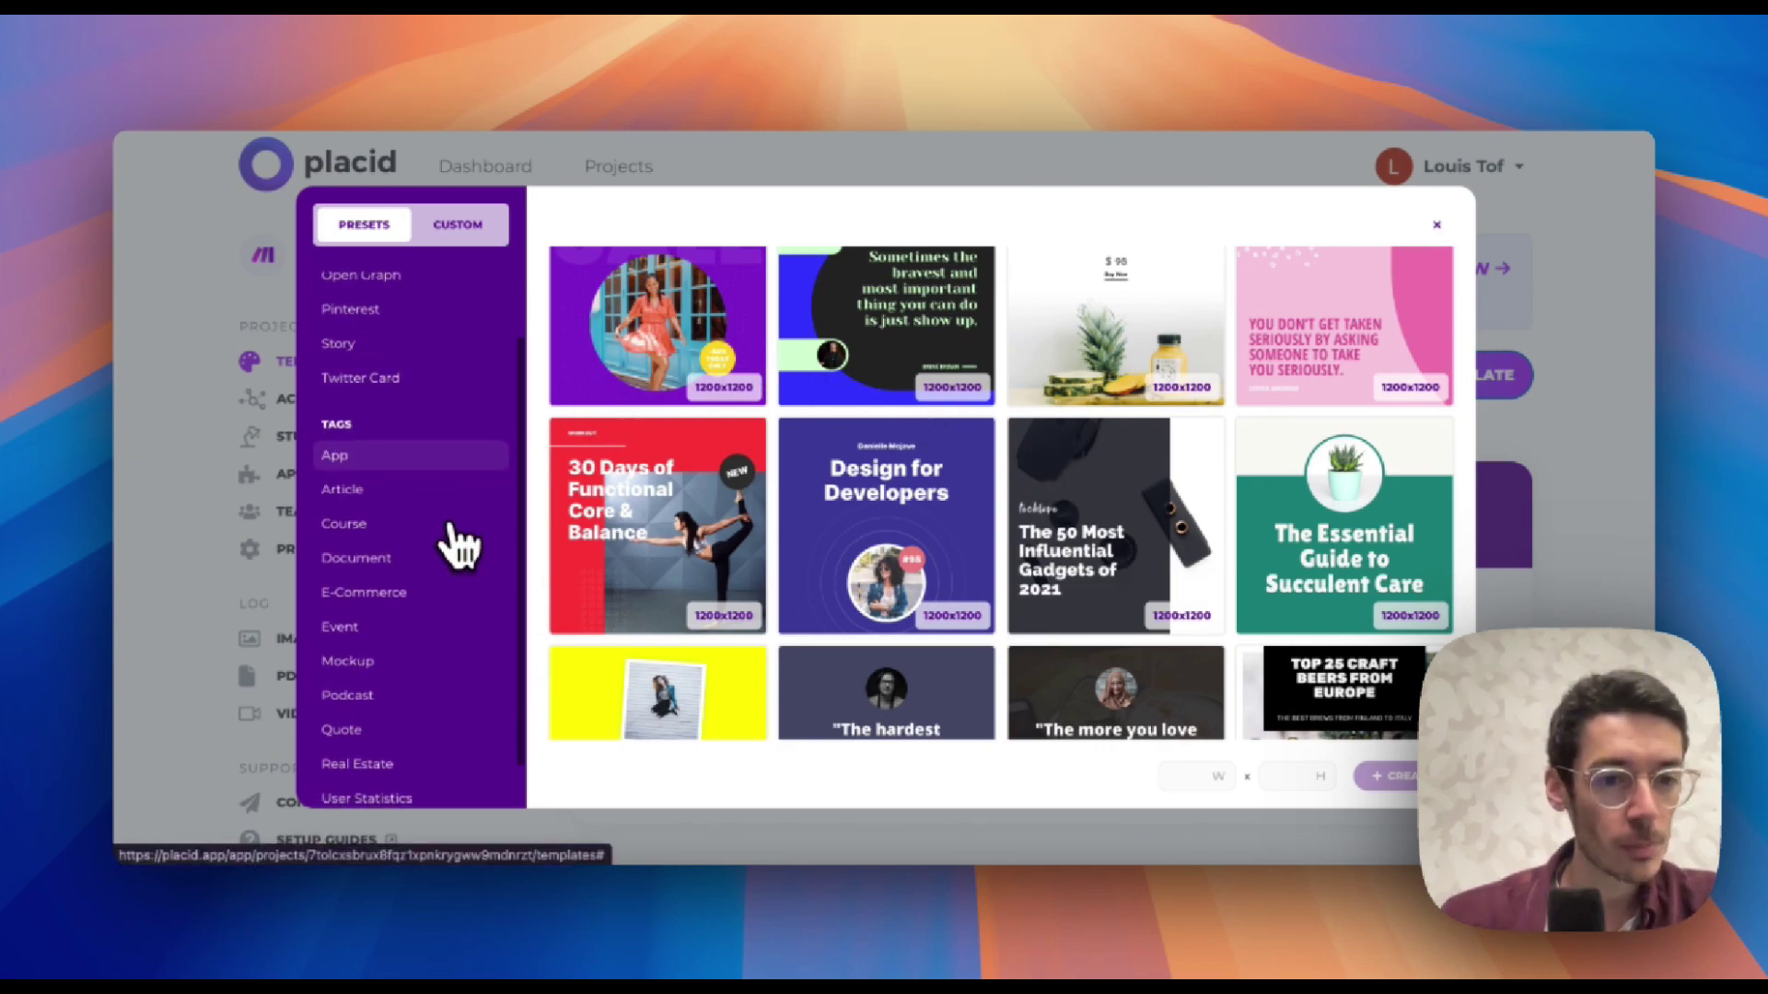
pyautogui.scroll(2, 442, 507)
# Look at the presets in the Open Graph size and those with the Quote tag.
pyautogui.click(391, 353)
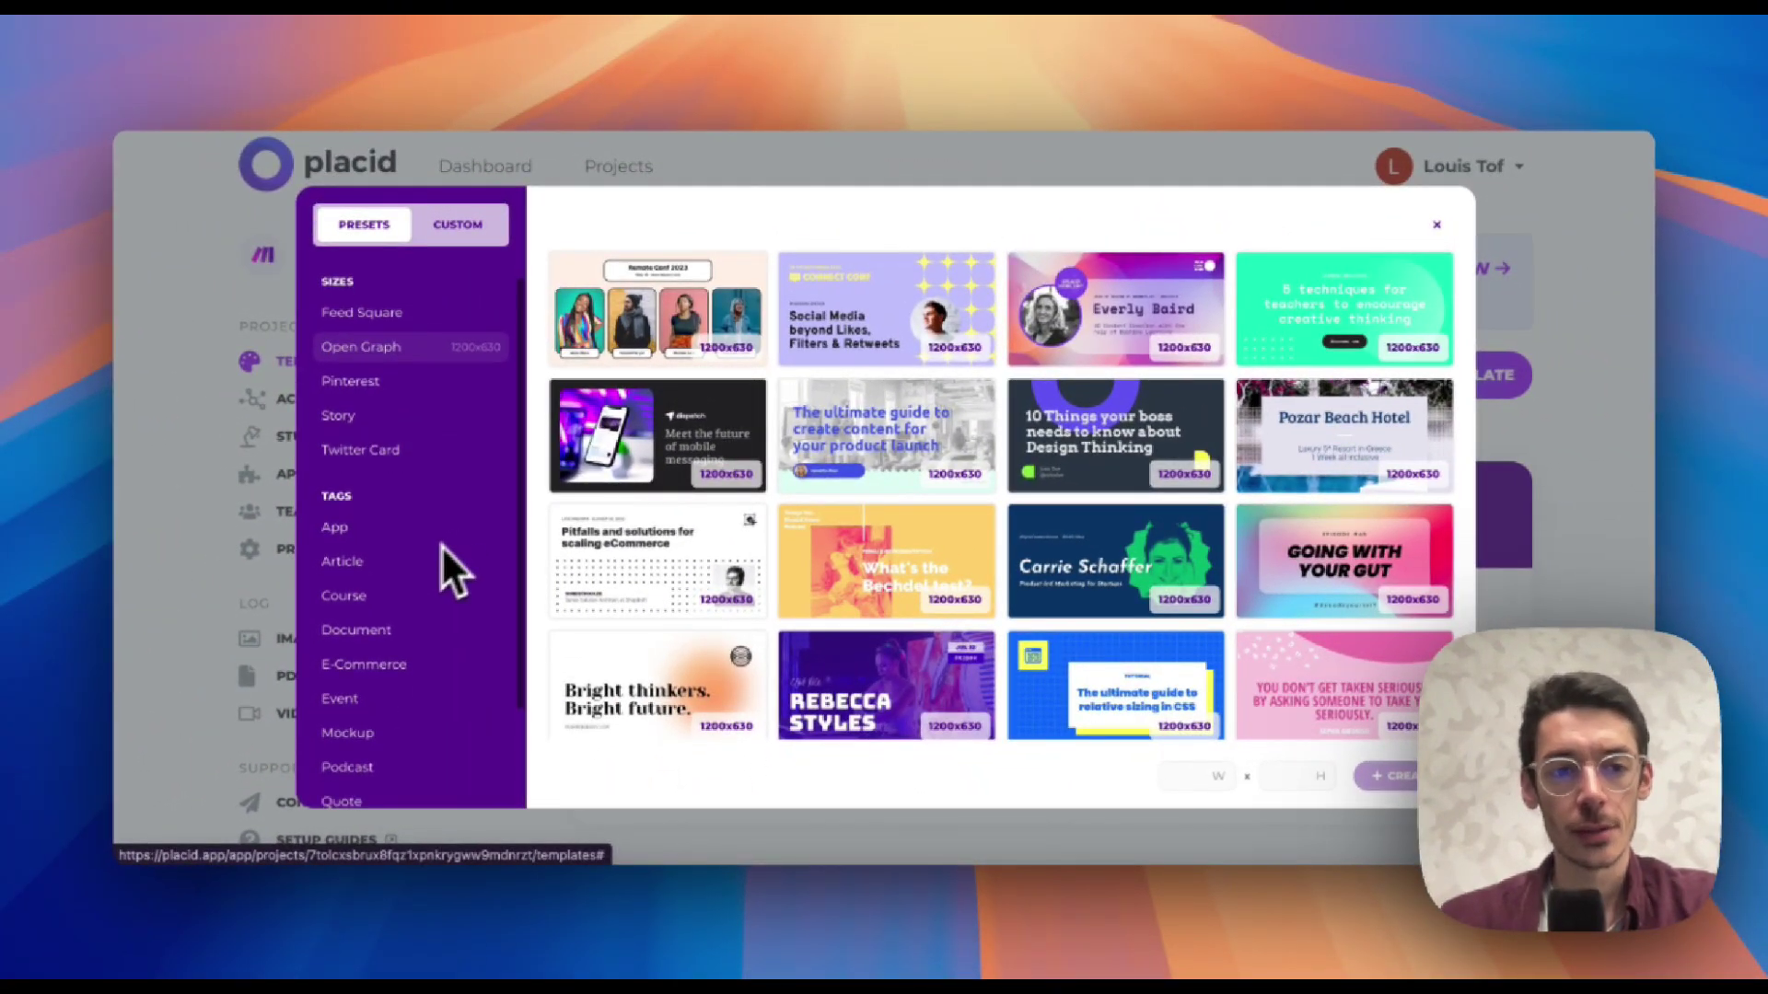
pyautogui.scroll(-1, 423, 534)
pyautogui.scroll(-1, 451, 562)
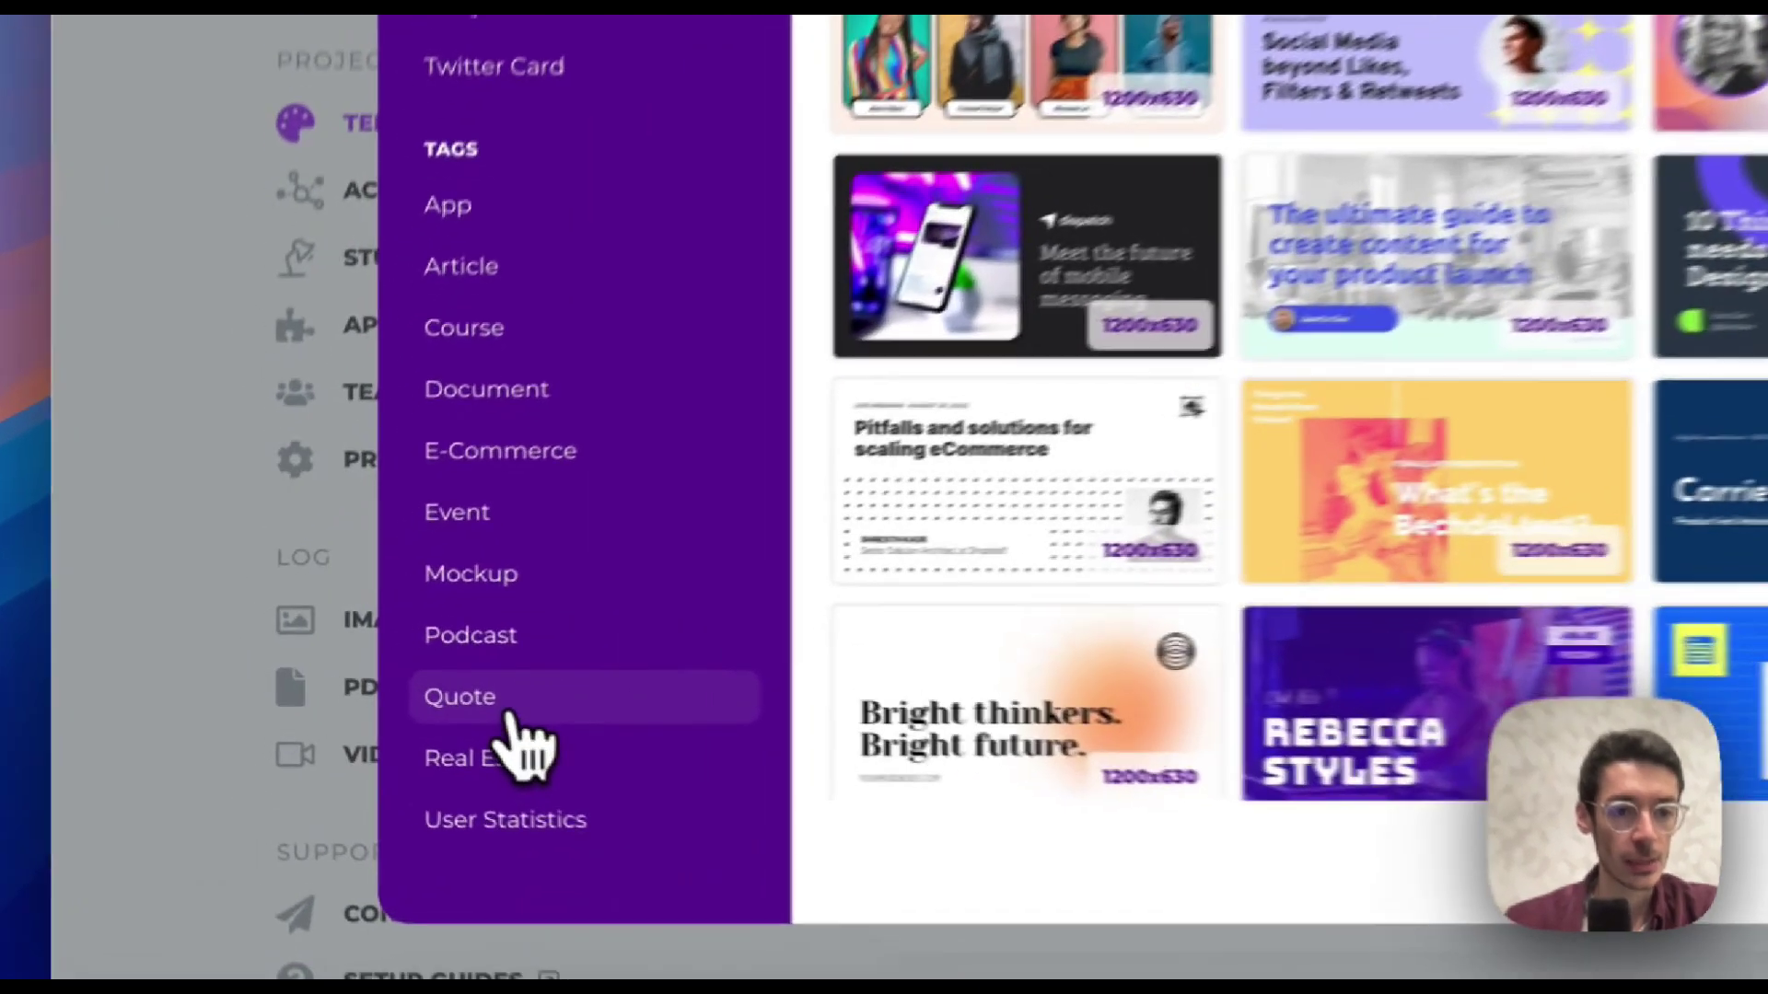
pyautogui.click(425, 683)
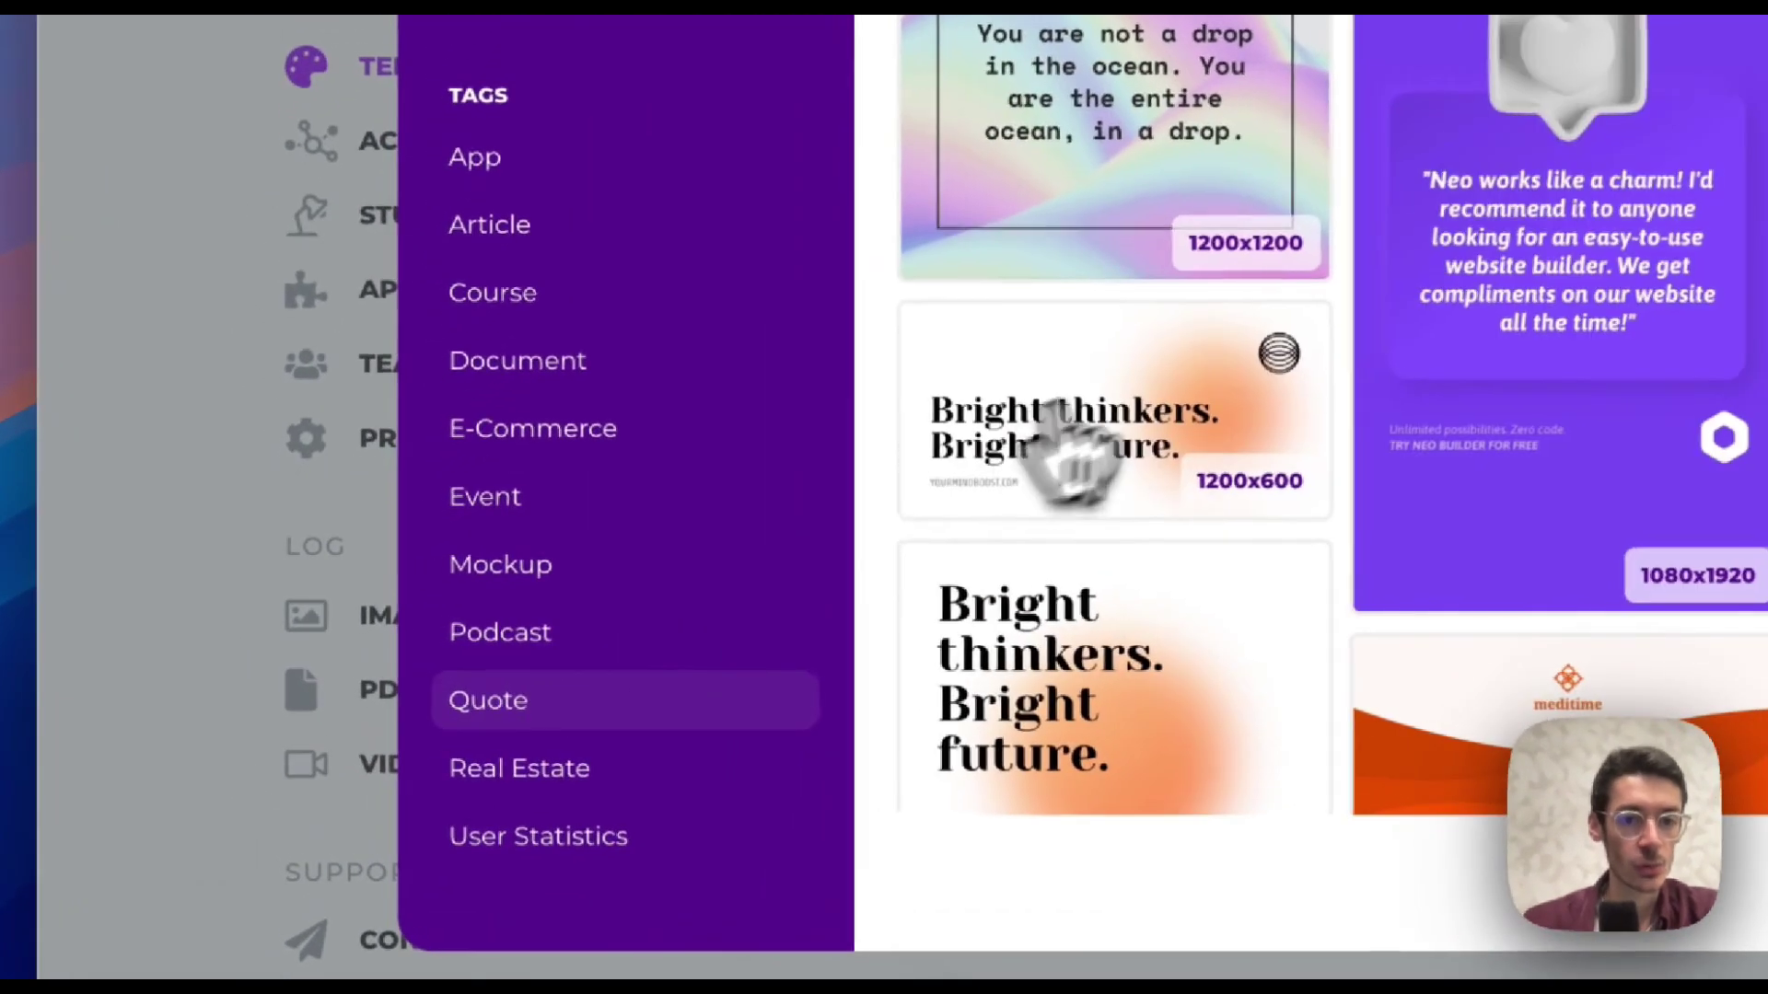
pyautogui.scroll(1, 652, 430)
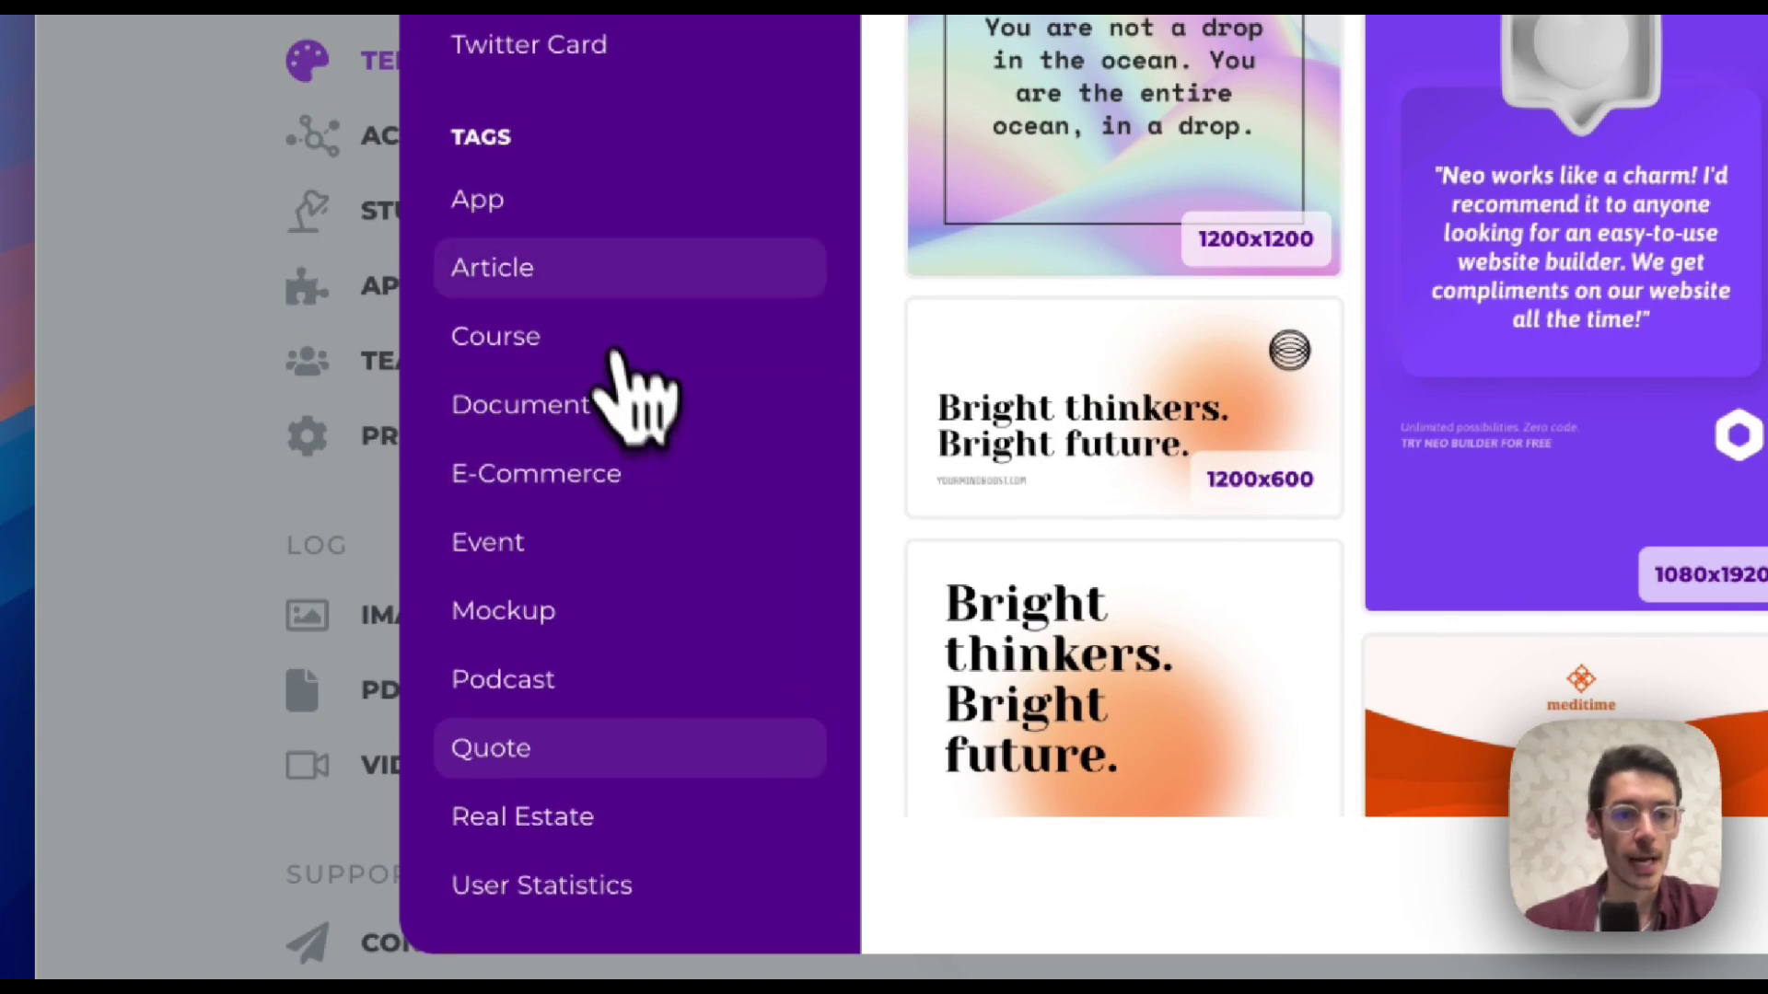
# Create a 1200x630 template from the Article preset "The ultimate guide to create content for your product launch".
pyautogui.click(599, 293)
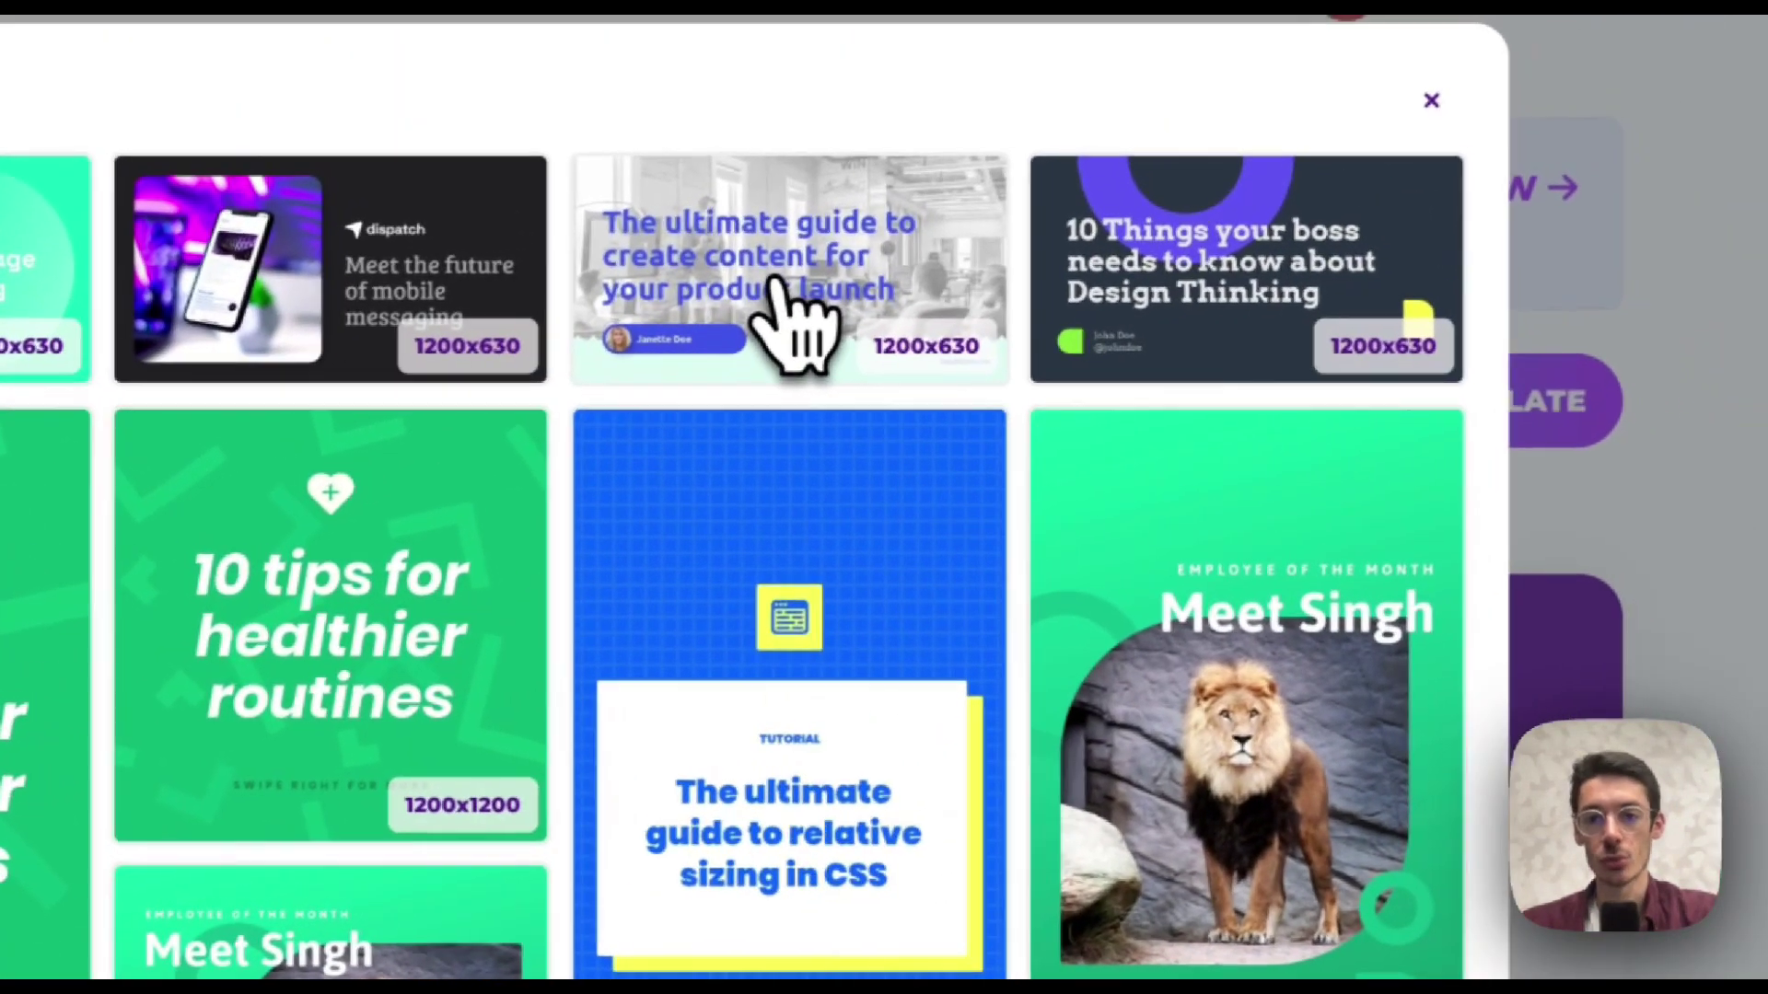
pyautogui.click(777, 280)
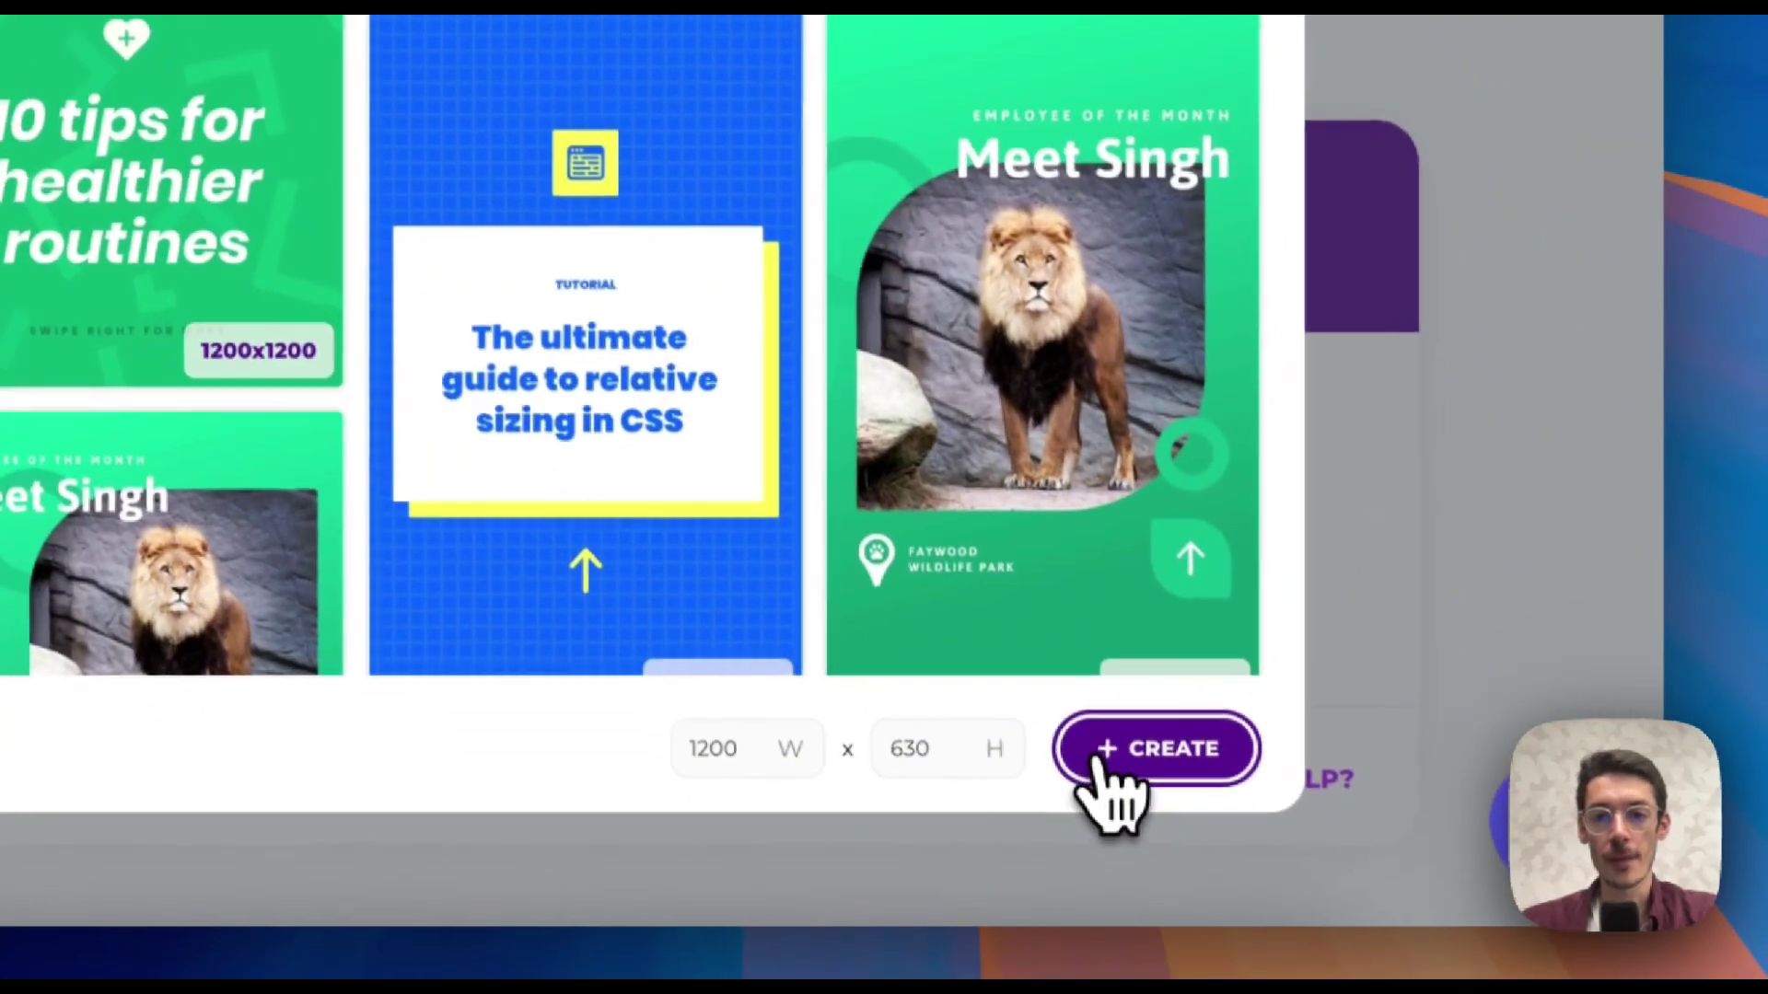
pyautogui.click(1125, 801)
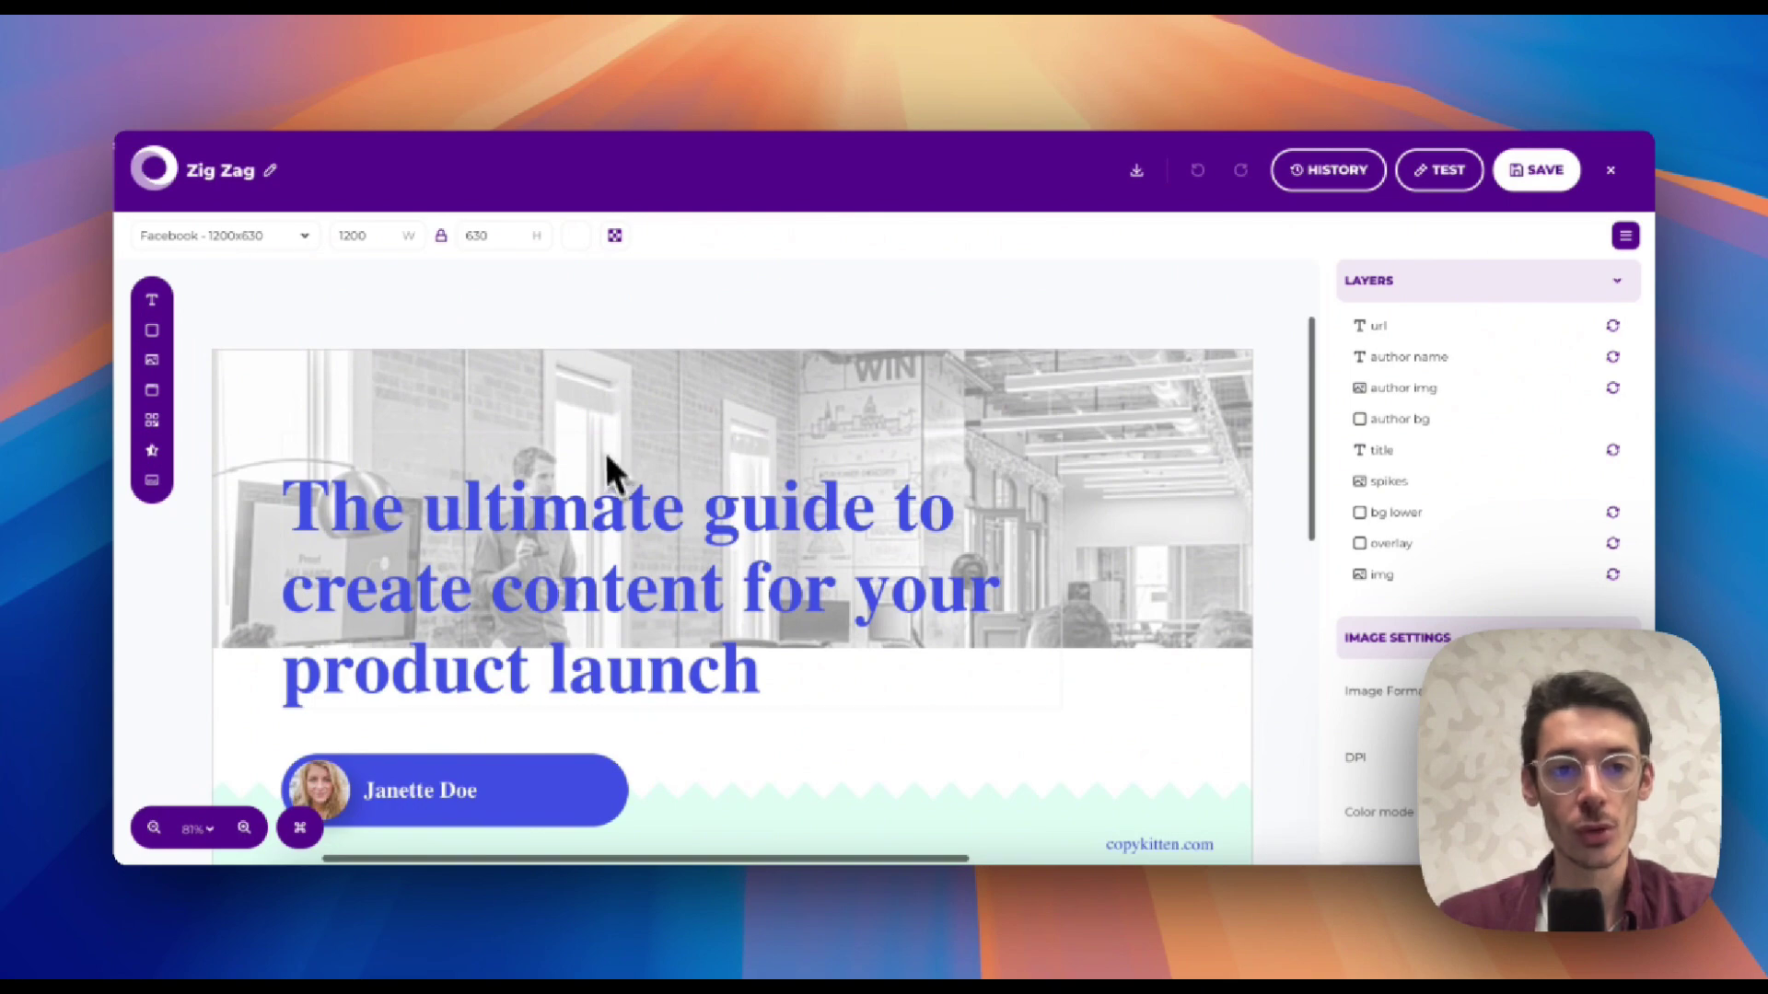
# Inspect the title and author name layers of the Zig Zag template and close the editor.
pyautogui.click(619, 531)
pyautogui.scroll(-2, 620, 533)
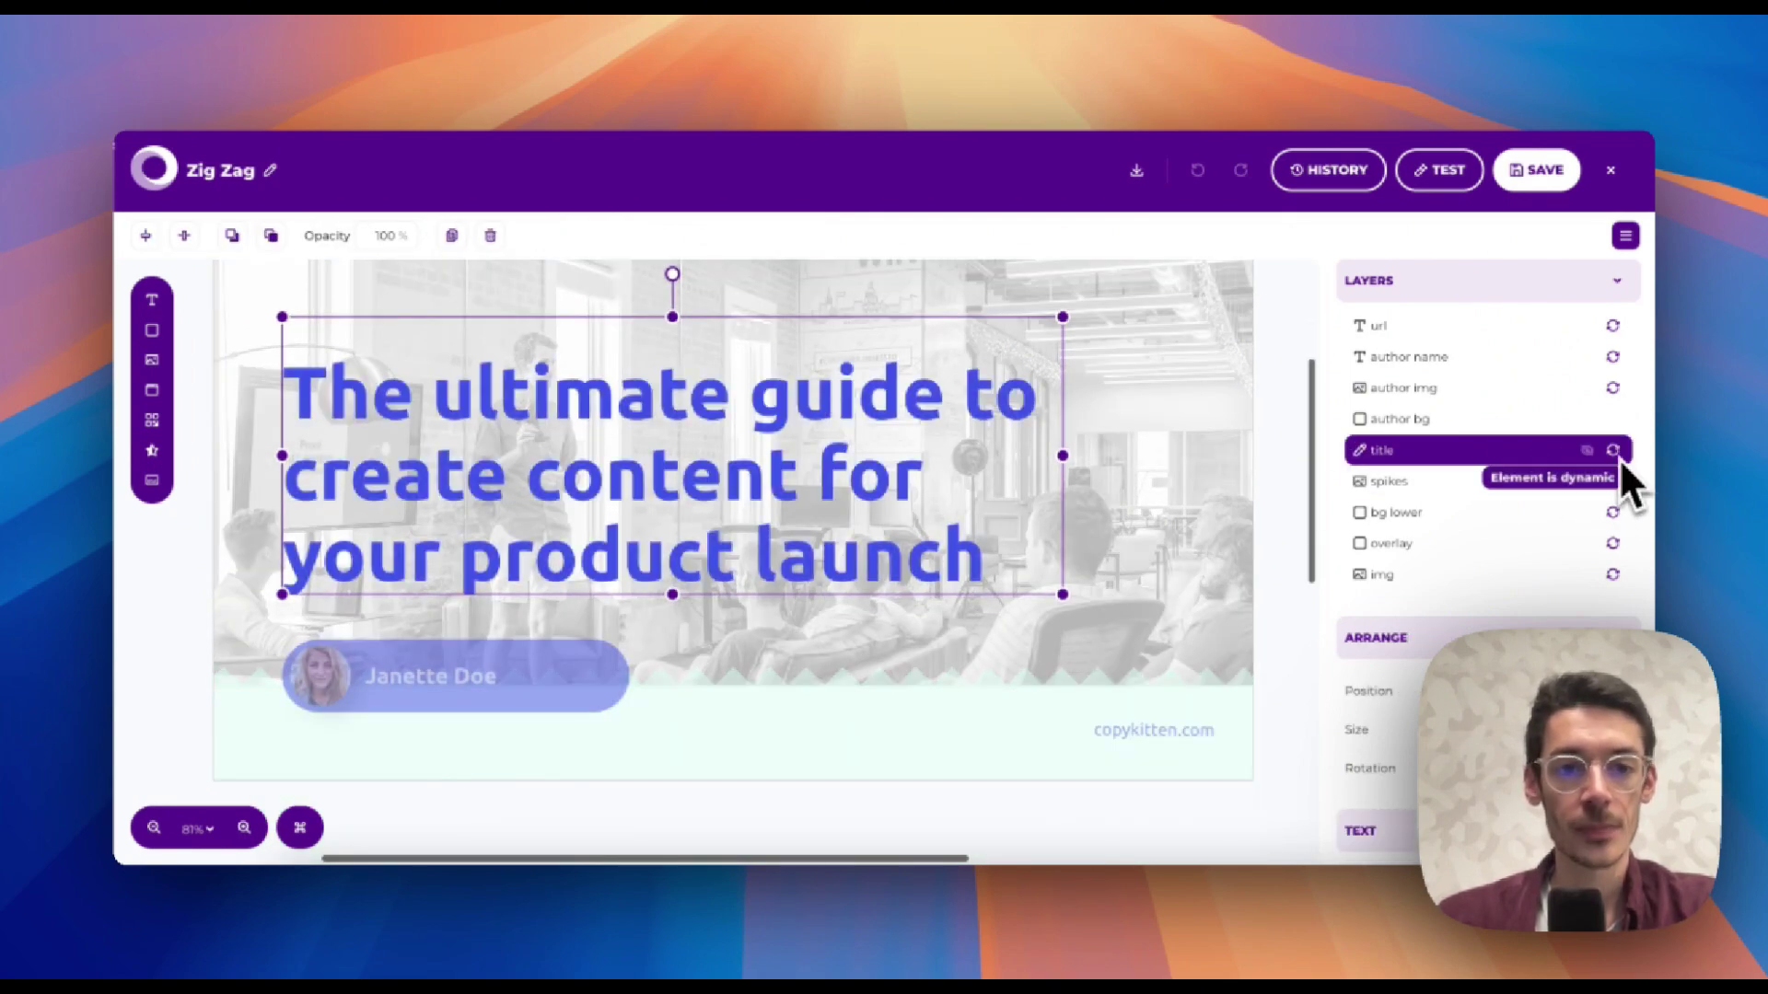
pyautogui.click(537, 696)
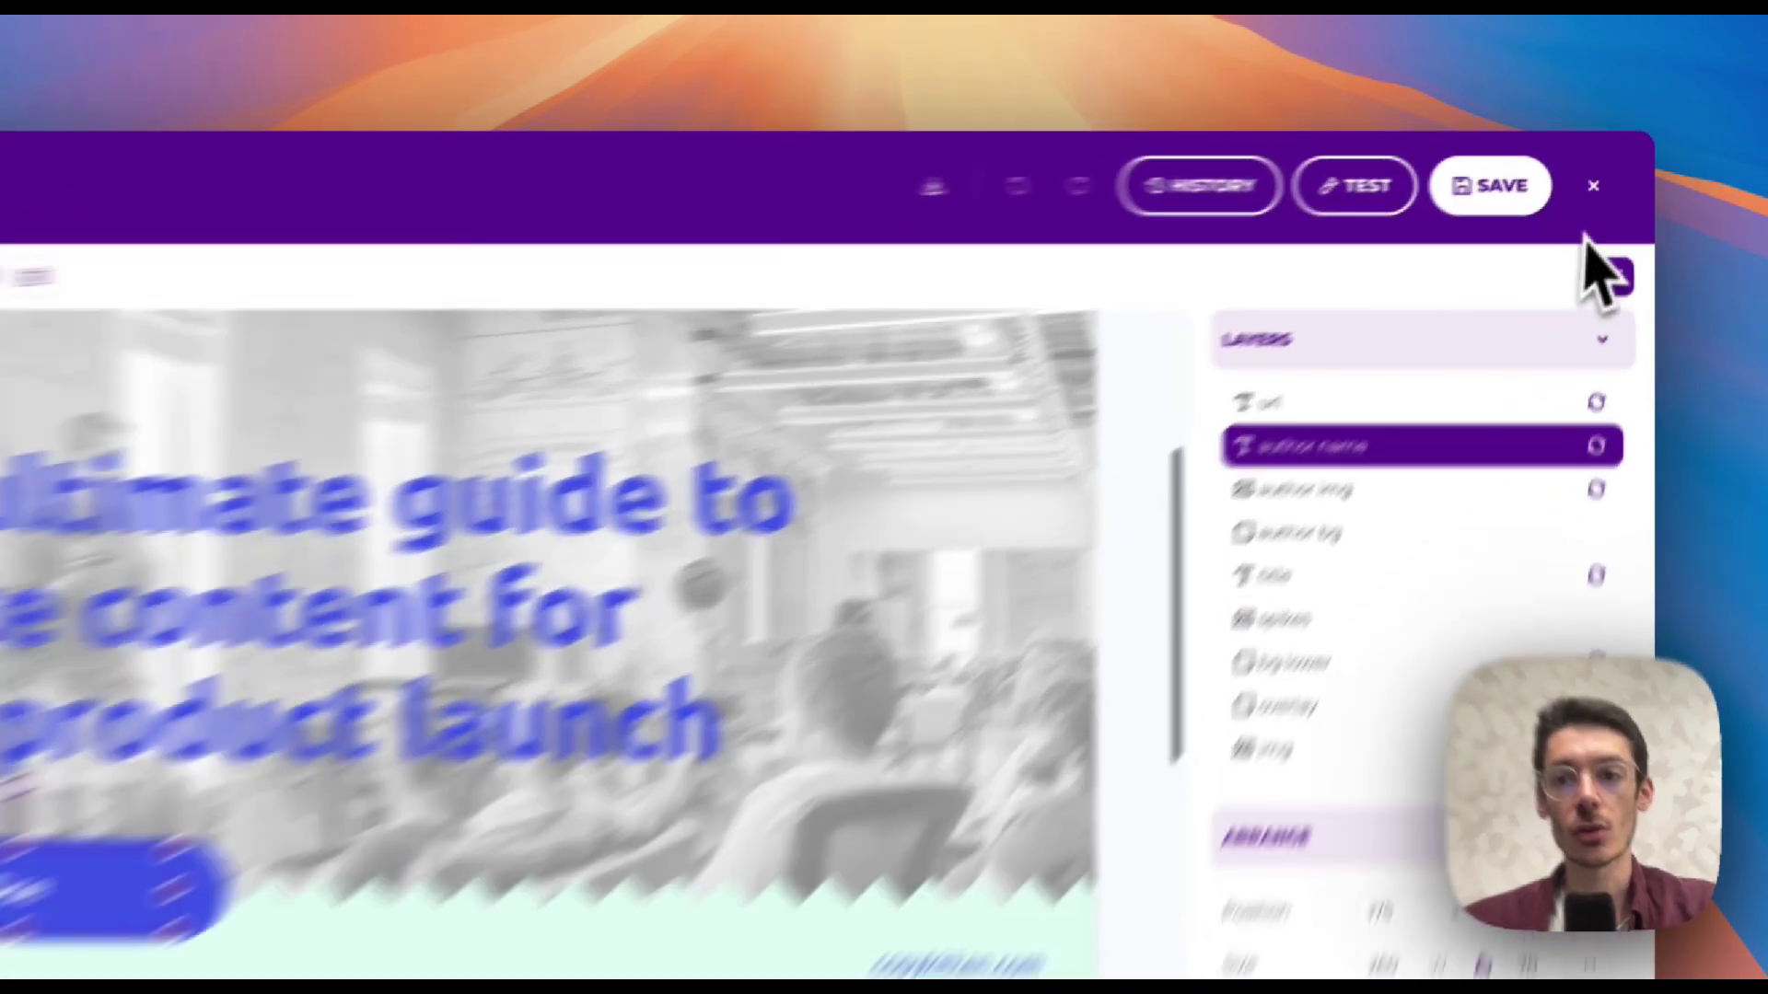
pyautogui.click(1610, 173)
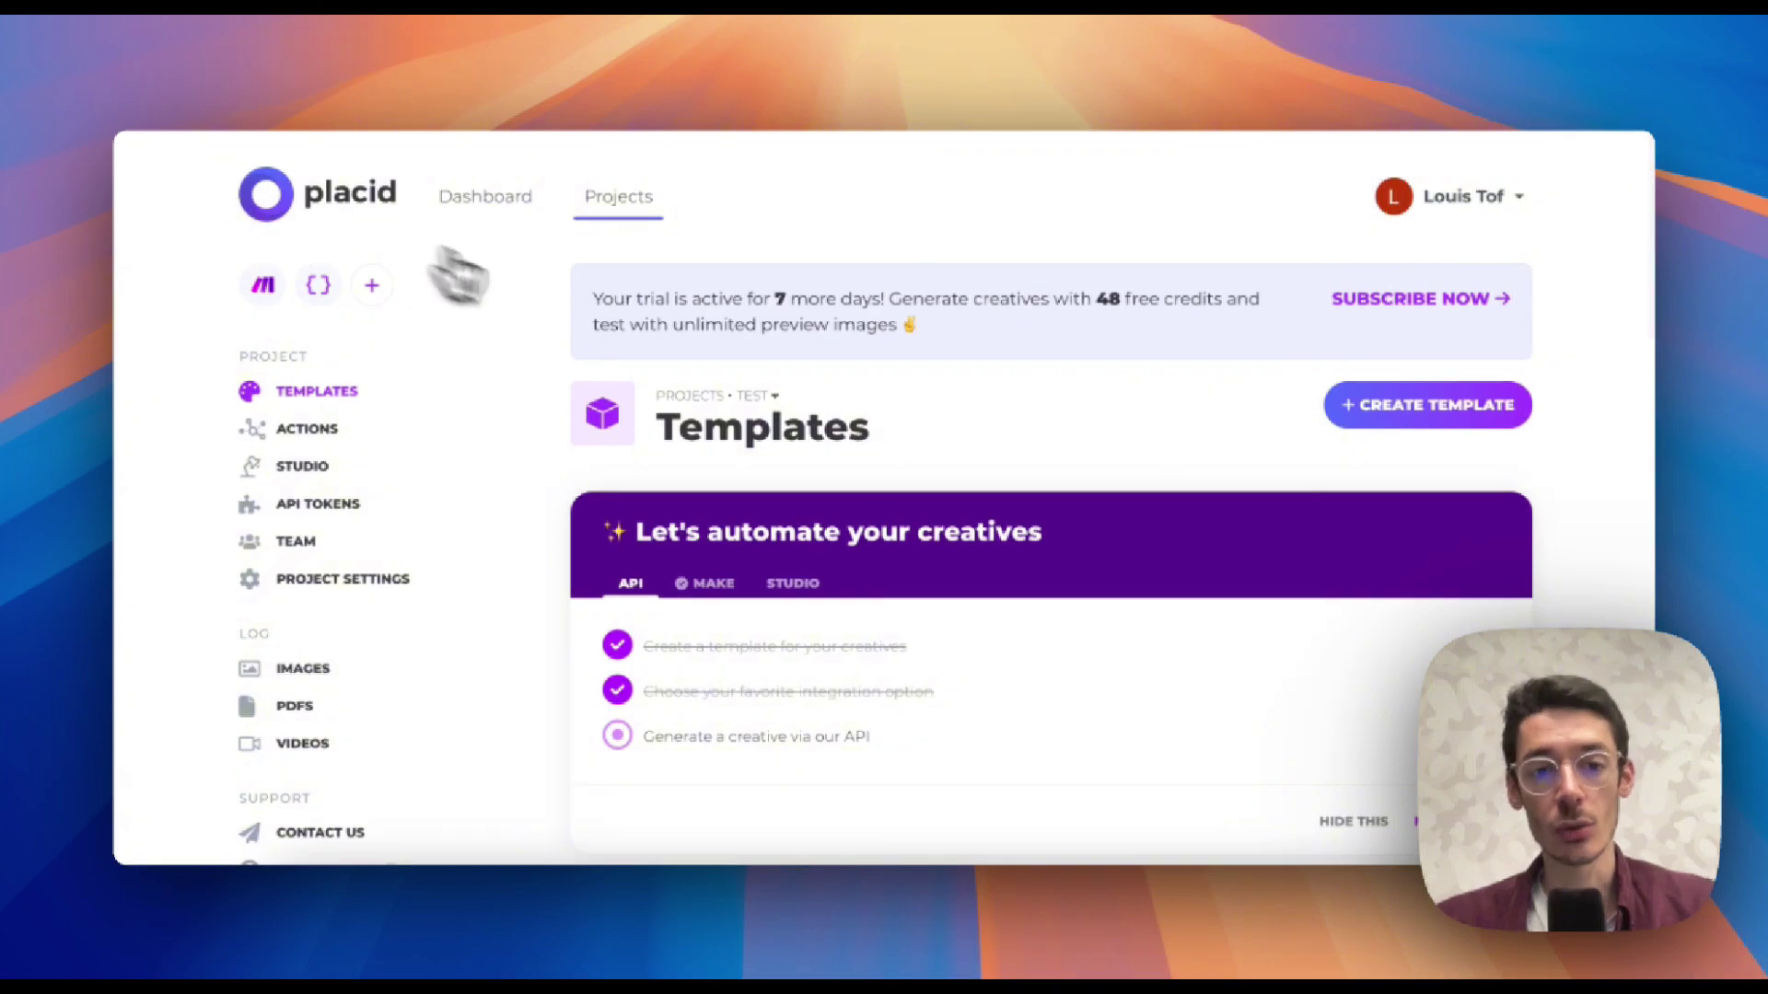
# Open the Blurry Globe template for editing and inspect its subline, url, logo and main text layers.
pyautogui.scroll(-7, 603, 488)
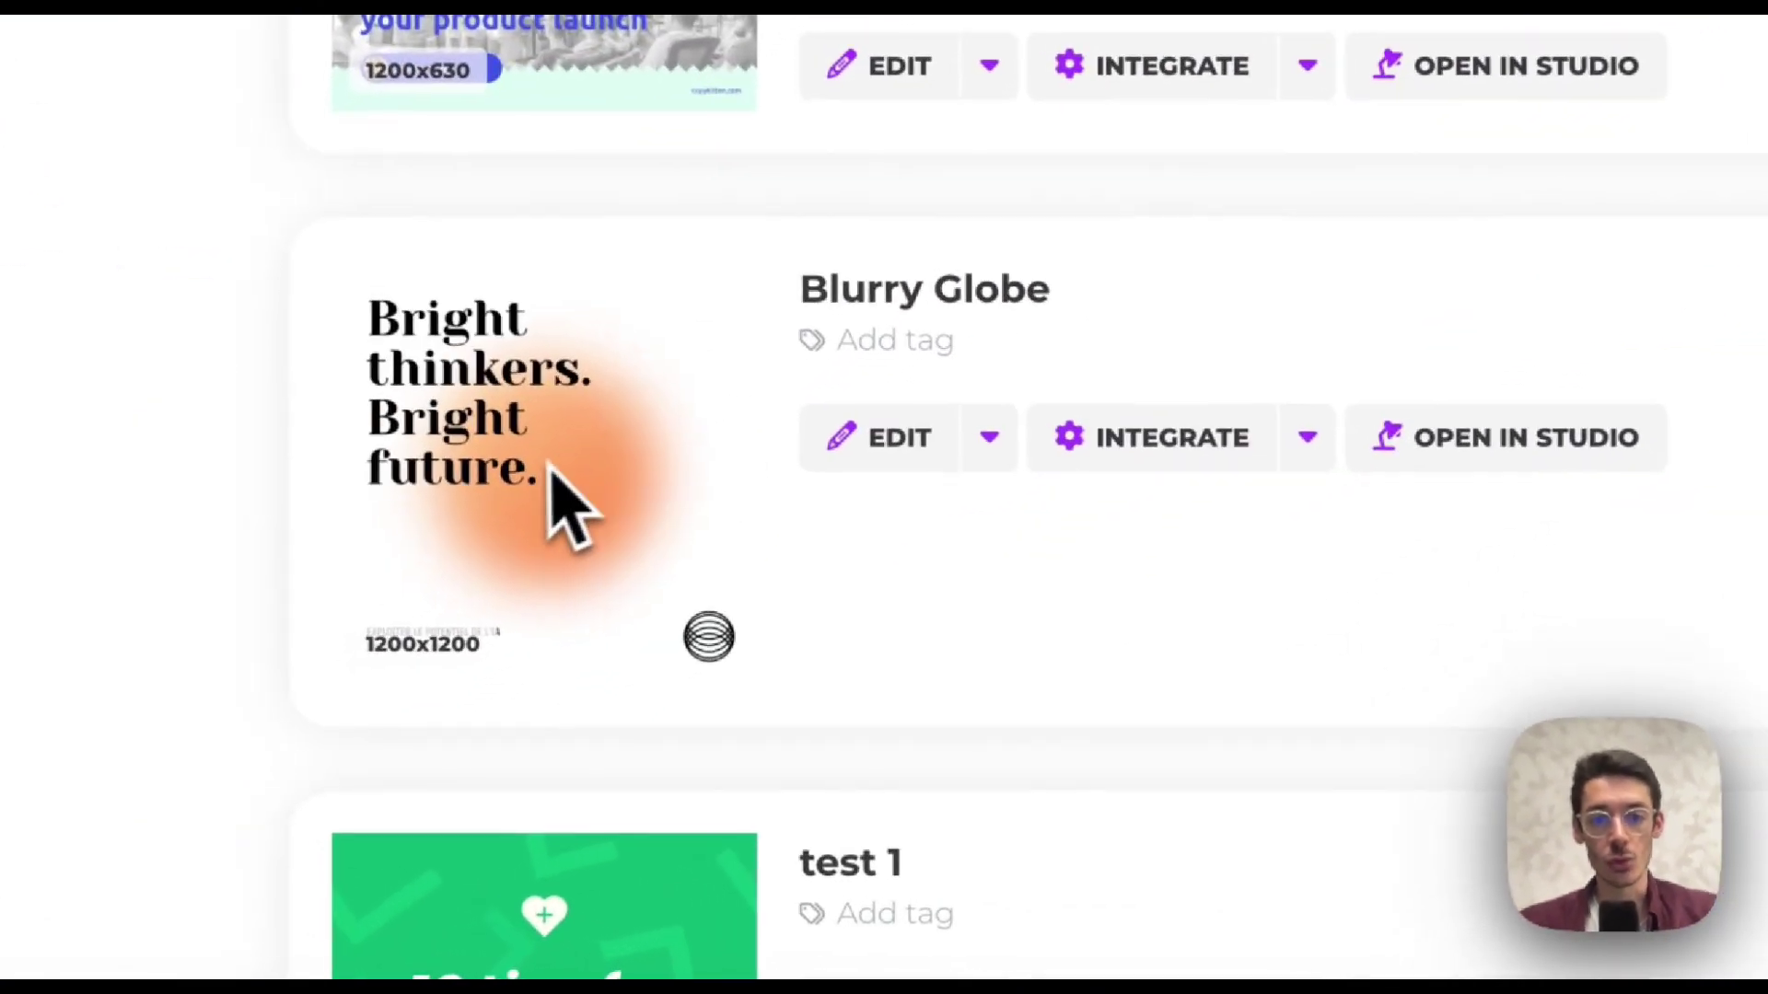
pyautogui.click(880, 559)
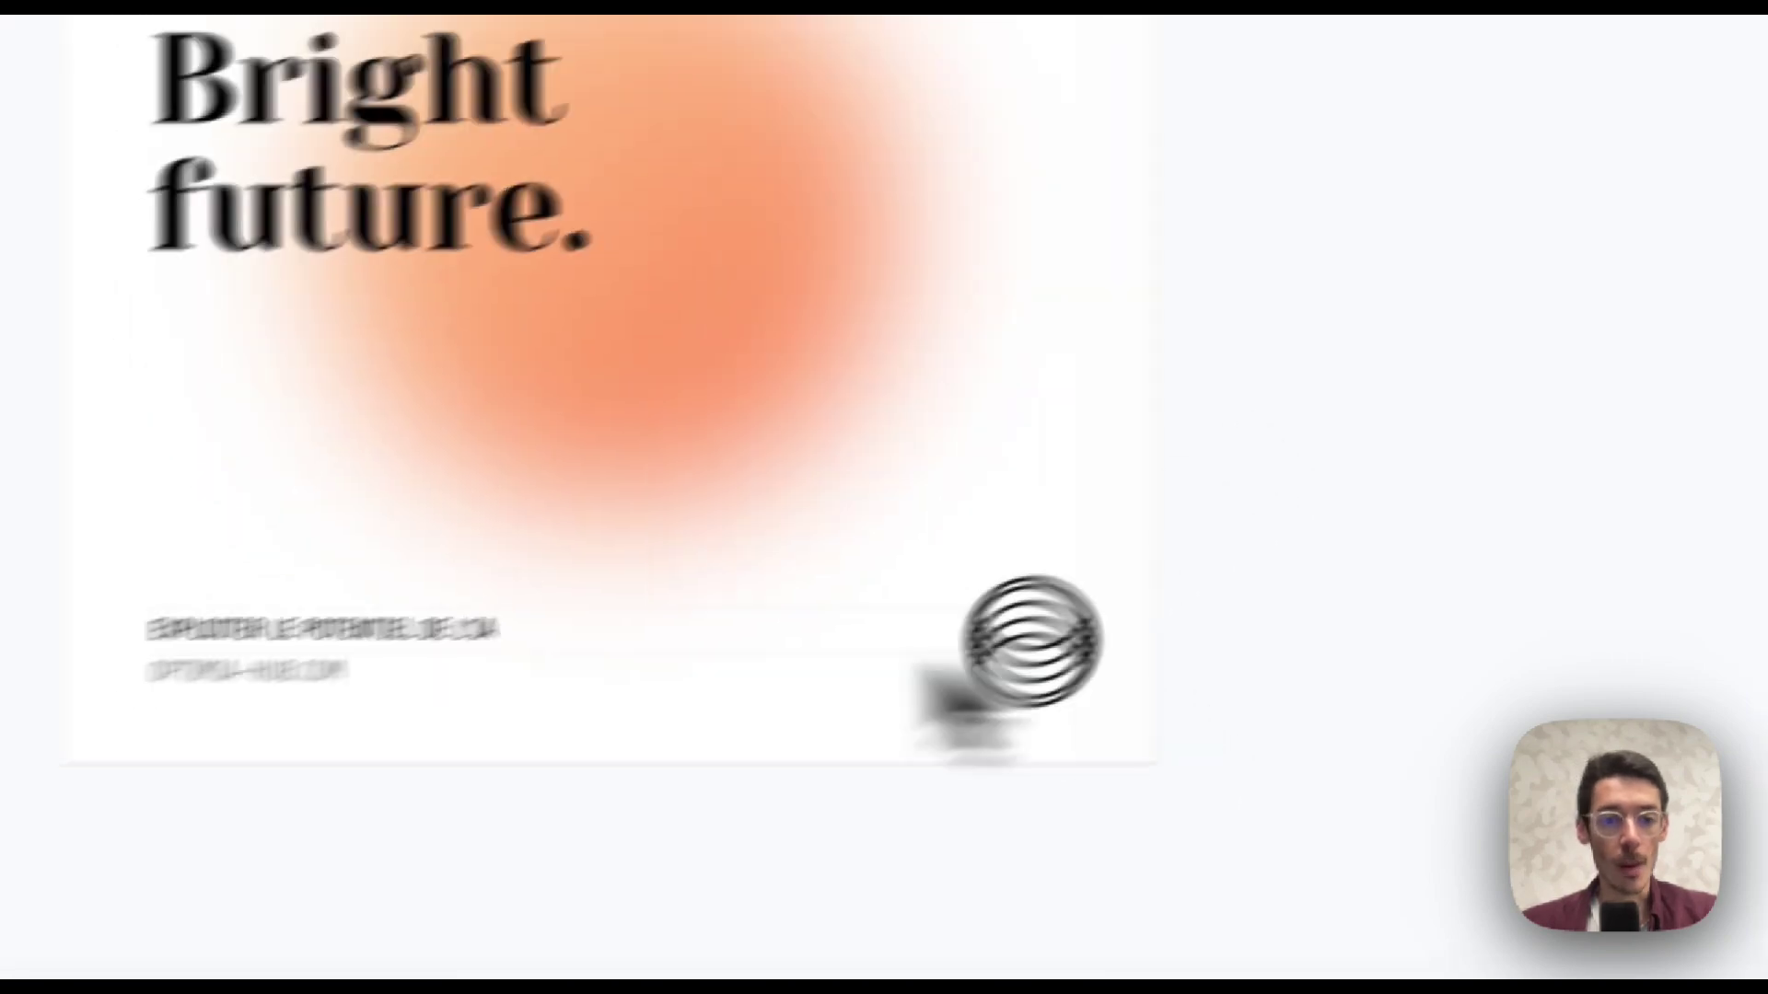
pyautogui.click(259, 870)
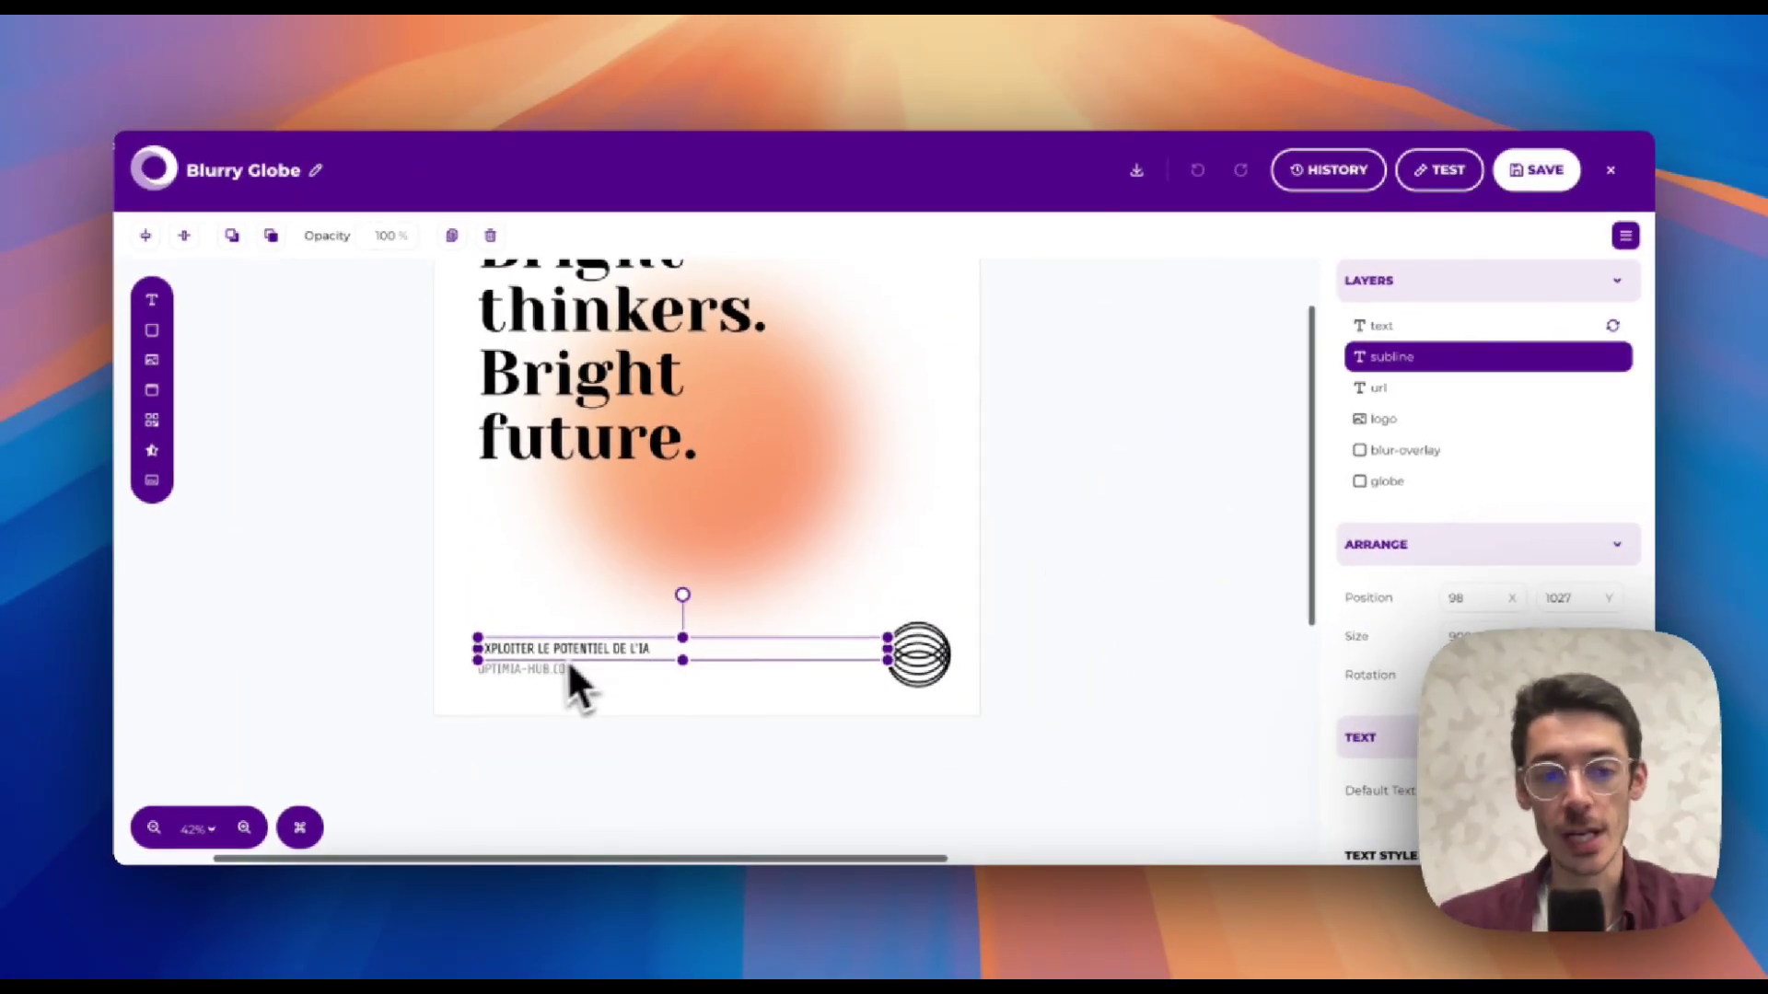
pyautogui.click(571, 668)
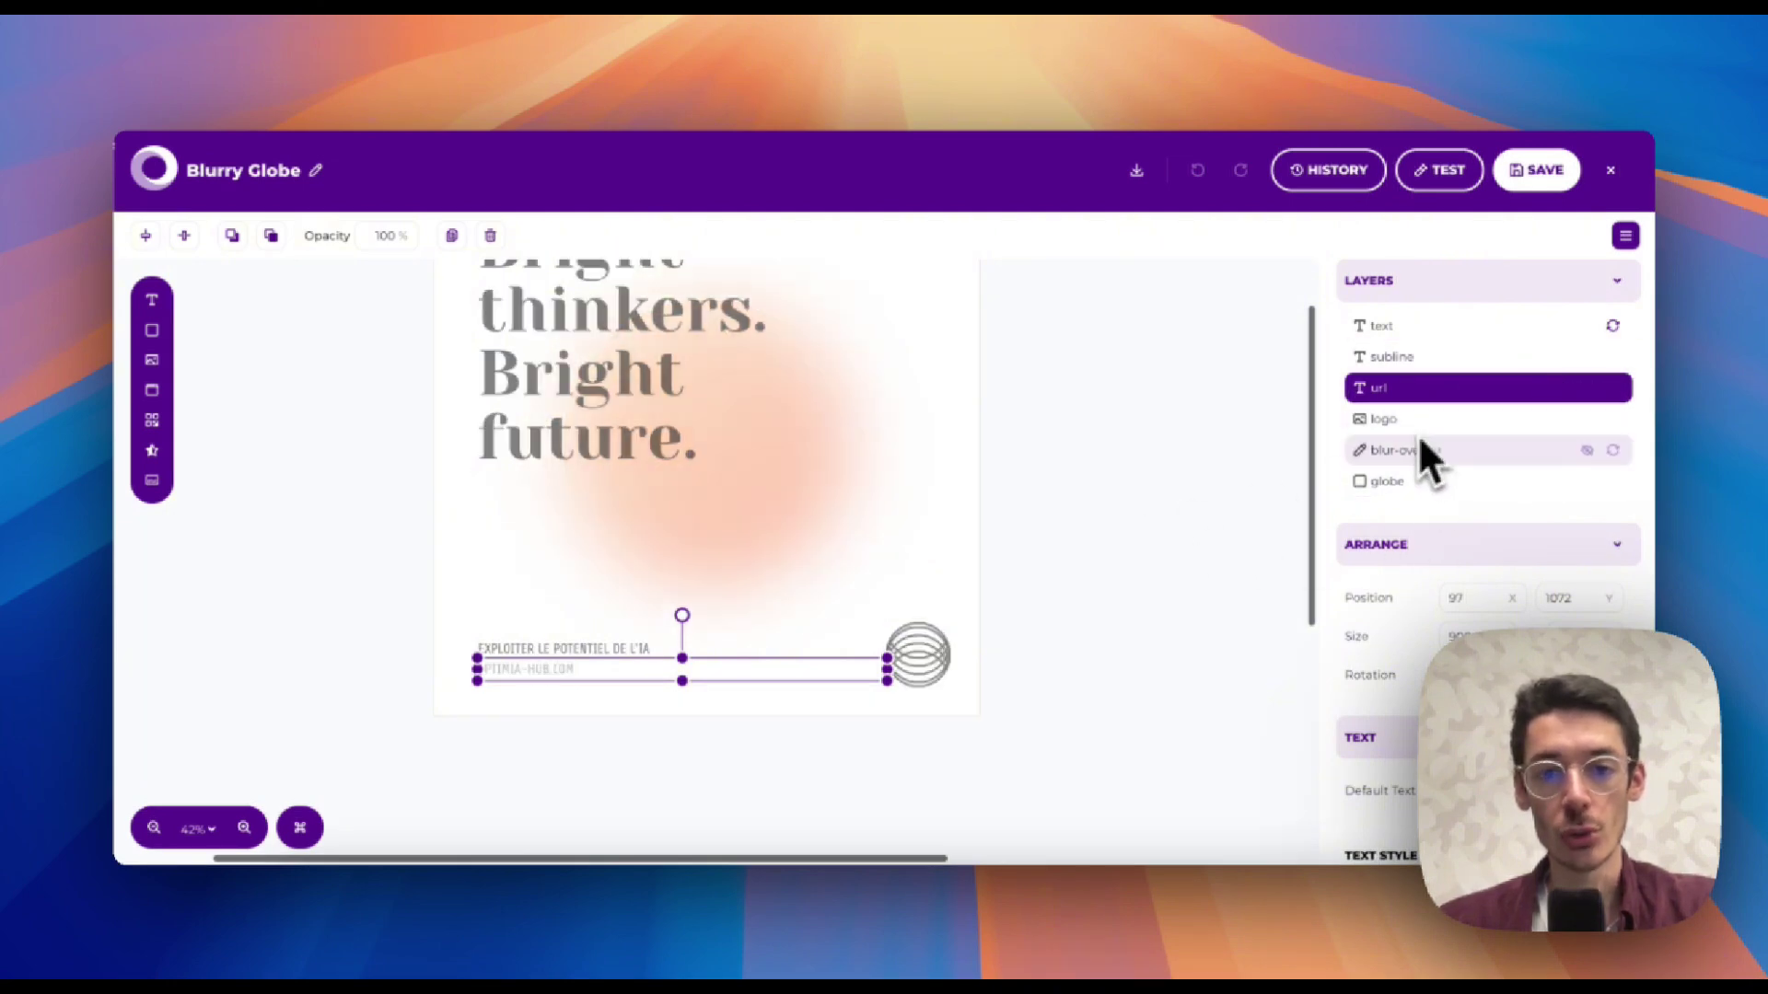
pyautogui.click(909, 679)
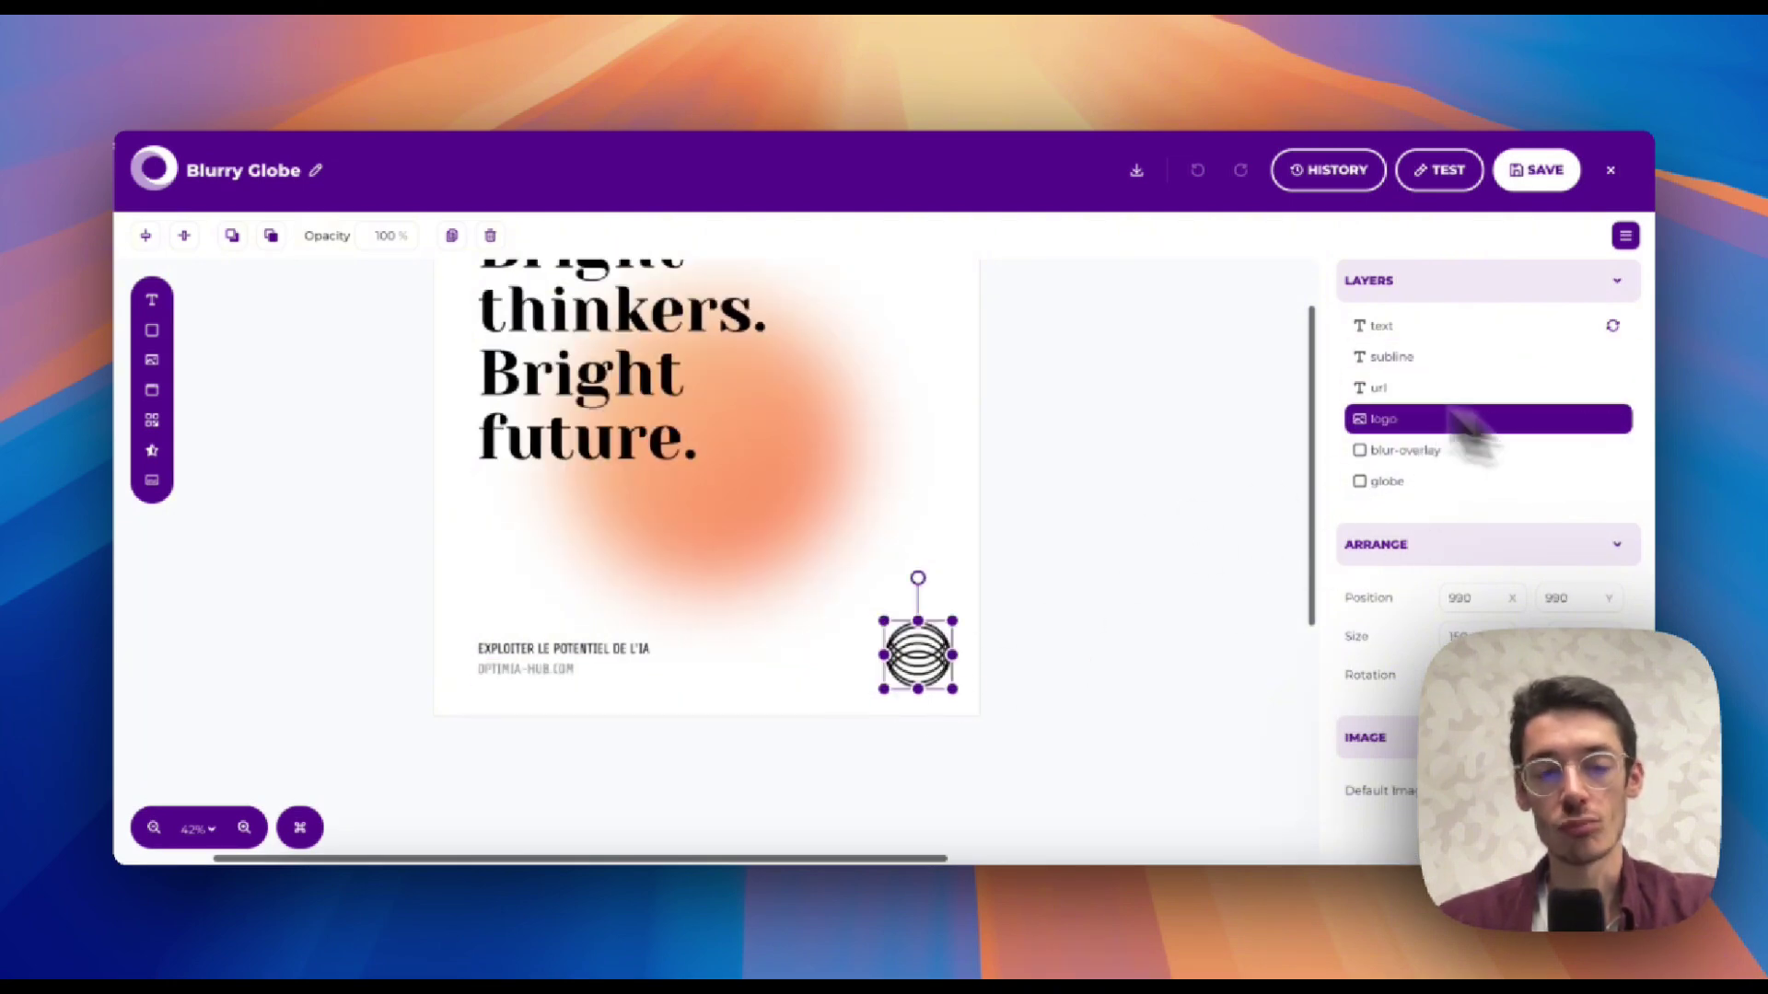
pyautogui.scroll(2, 1067, 474)
pyautogui.click(661, 425)
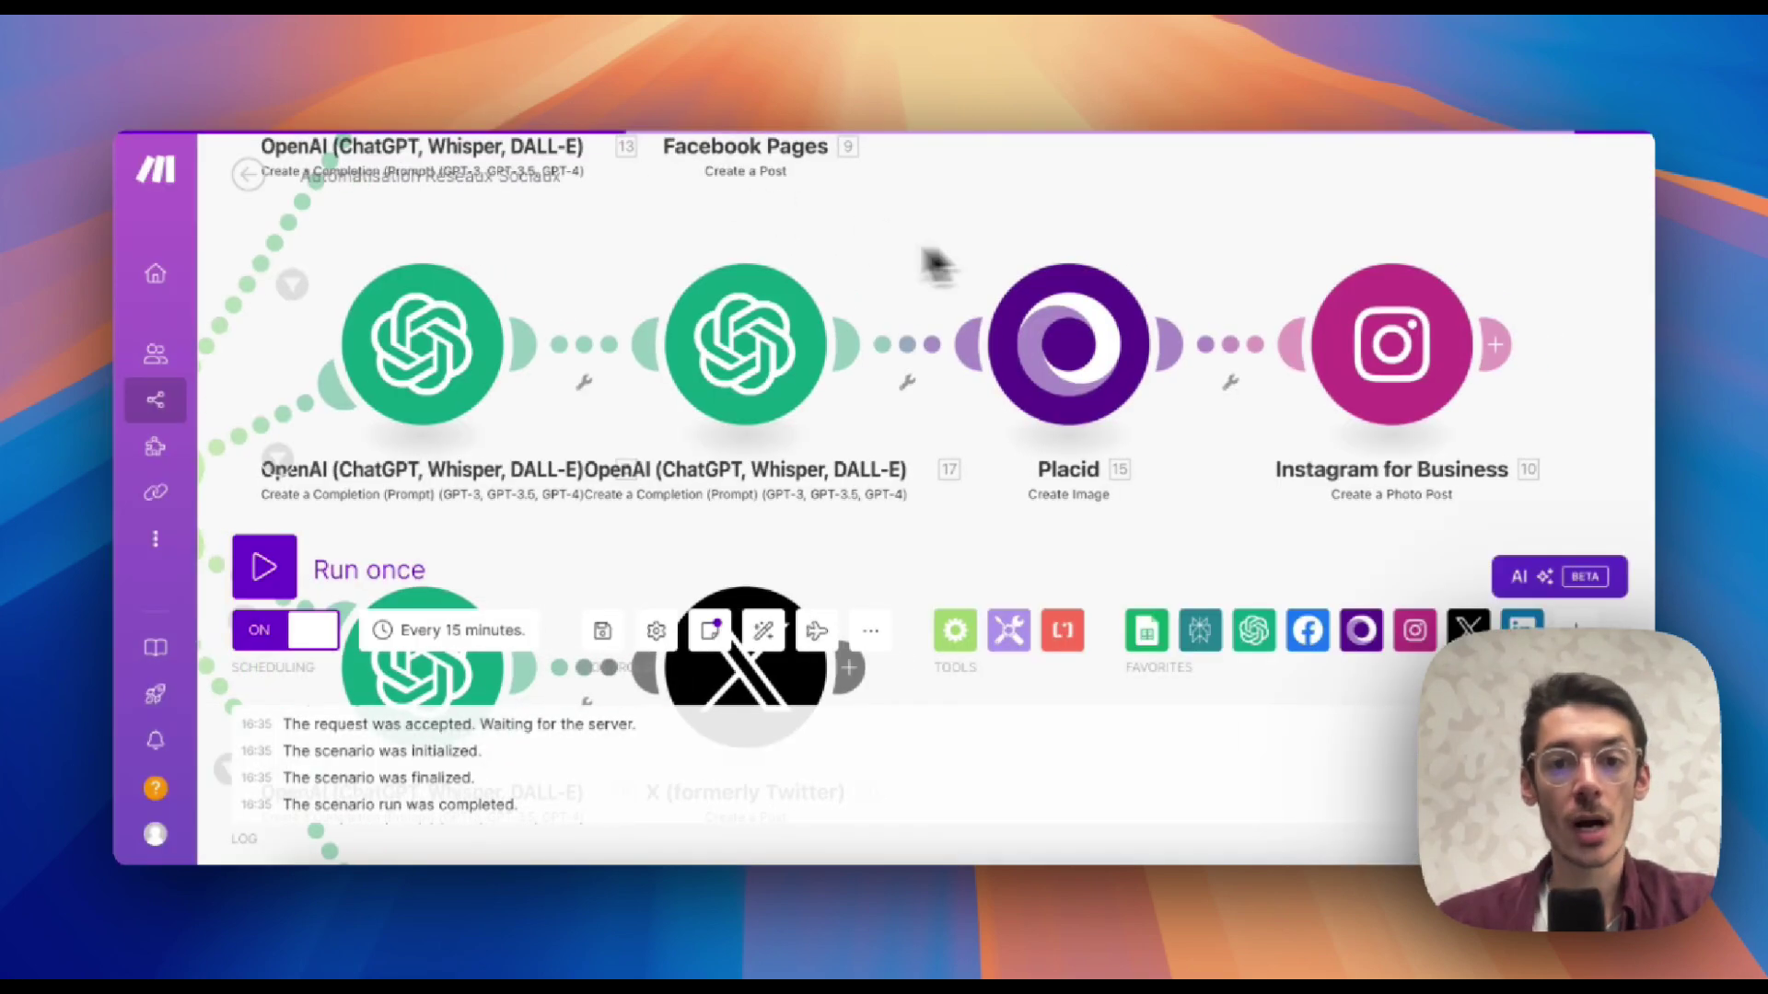
# Back in the Make scenario, review the settings of the Placid and Instagram for Business modules on the Instagram branch.
pyautogui.moveTo(934, 262); pyautogui.dragTo(810, 252)
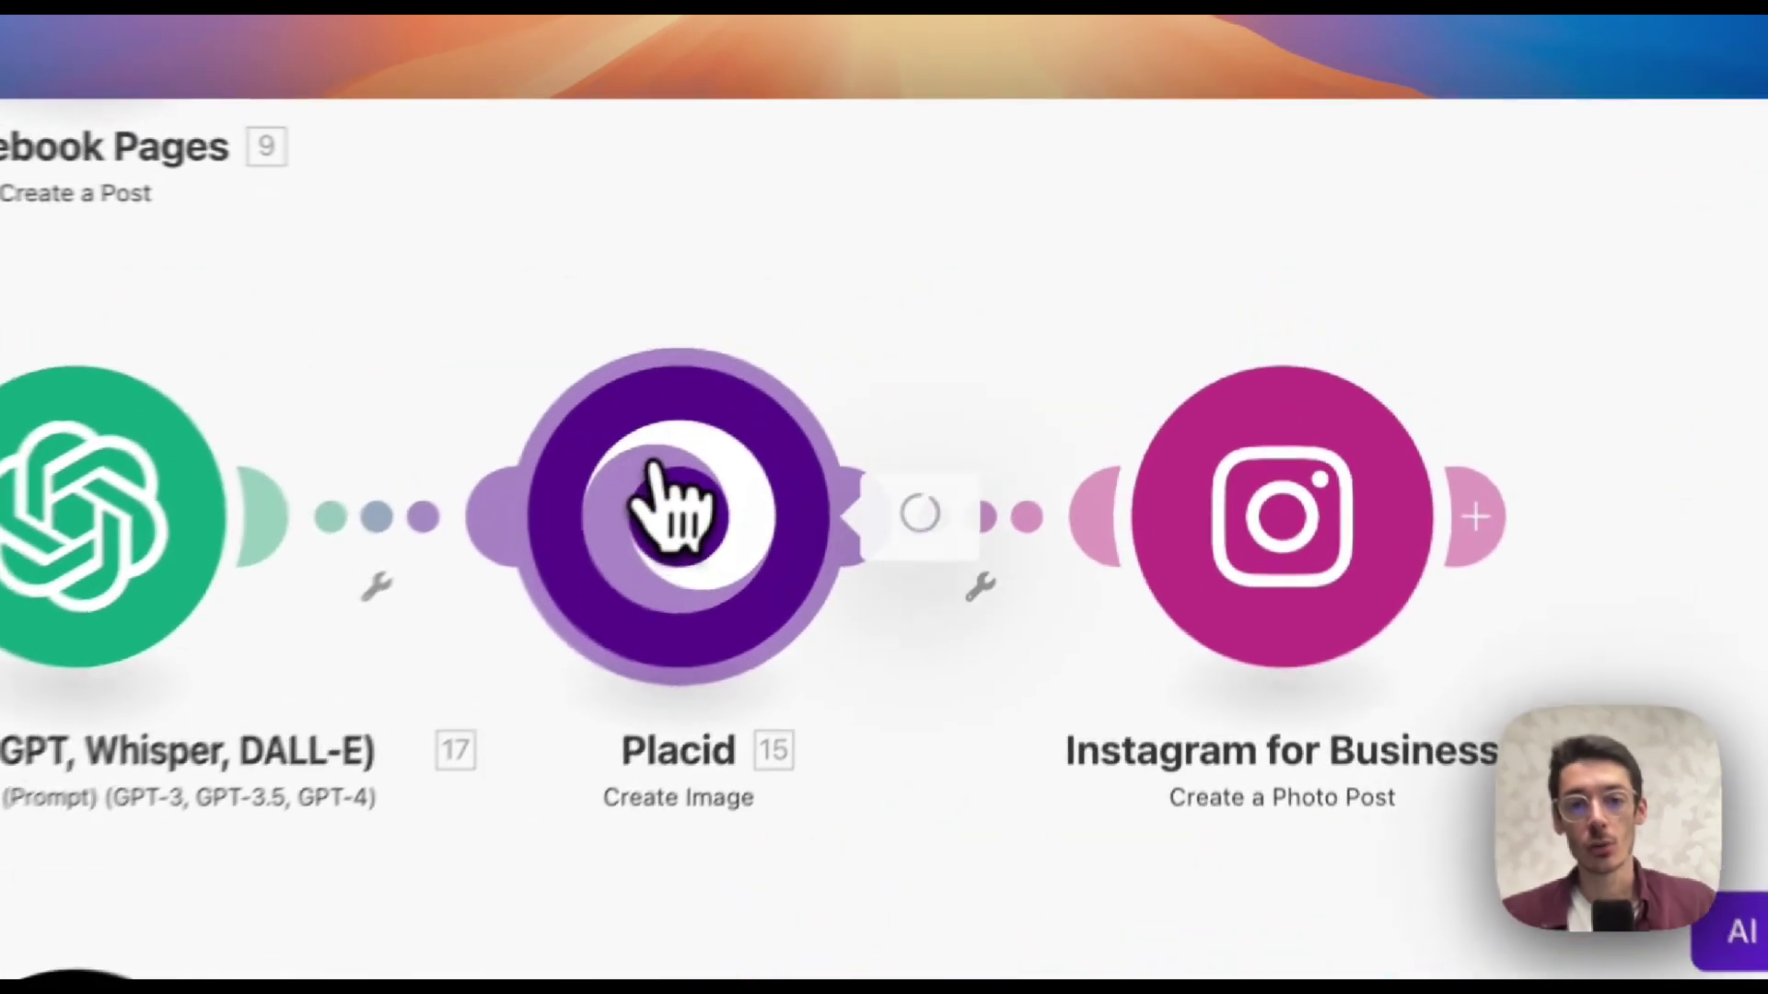
pyautogui.click(951, 352)
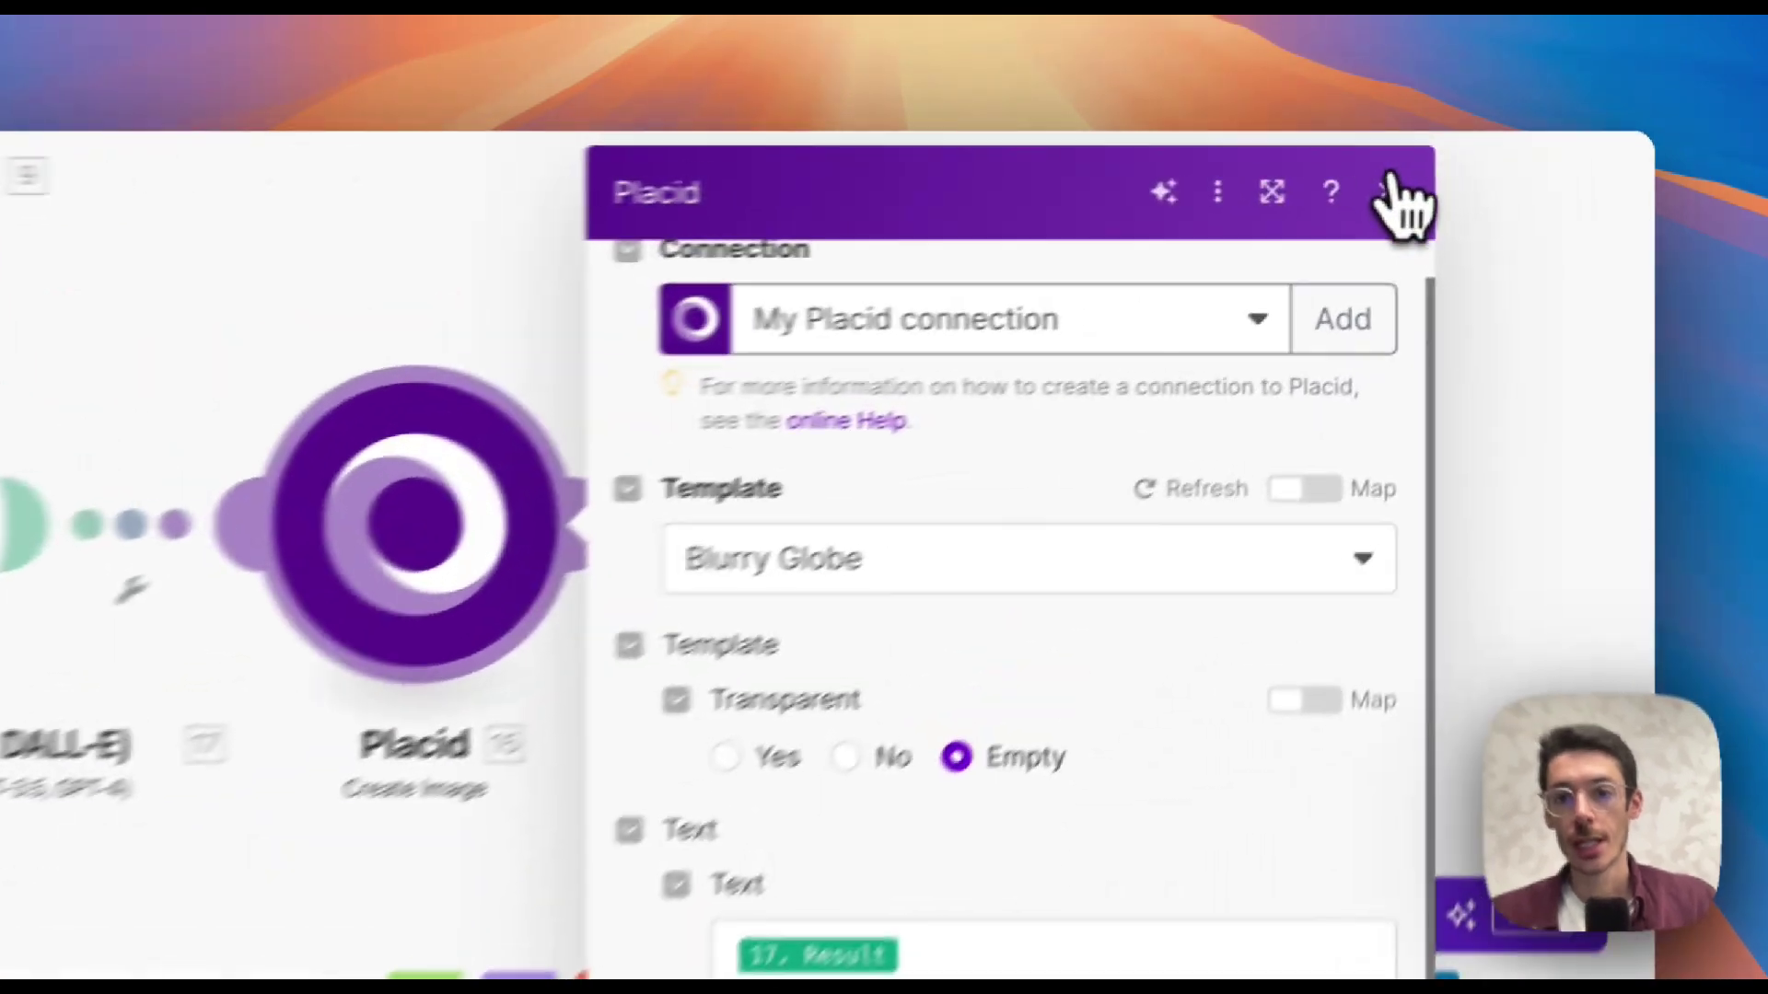
pyautogui.click(1502, 165)
pyautogui.click(1264, 407)
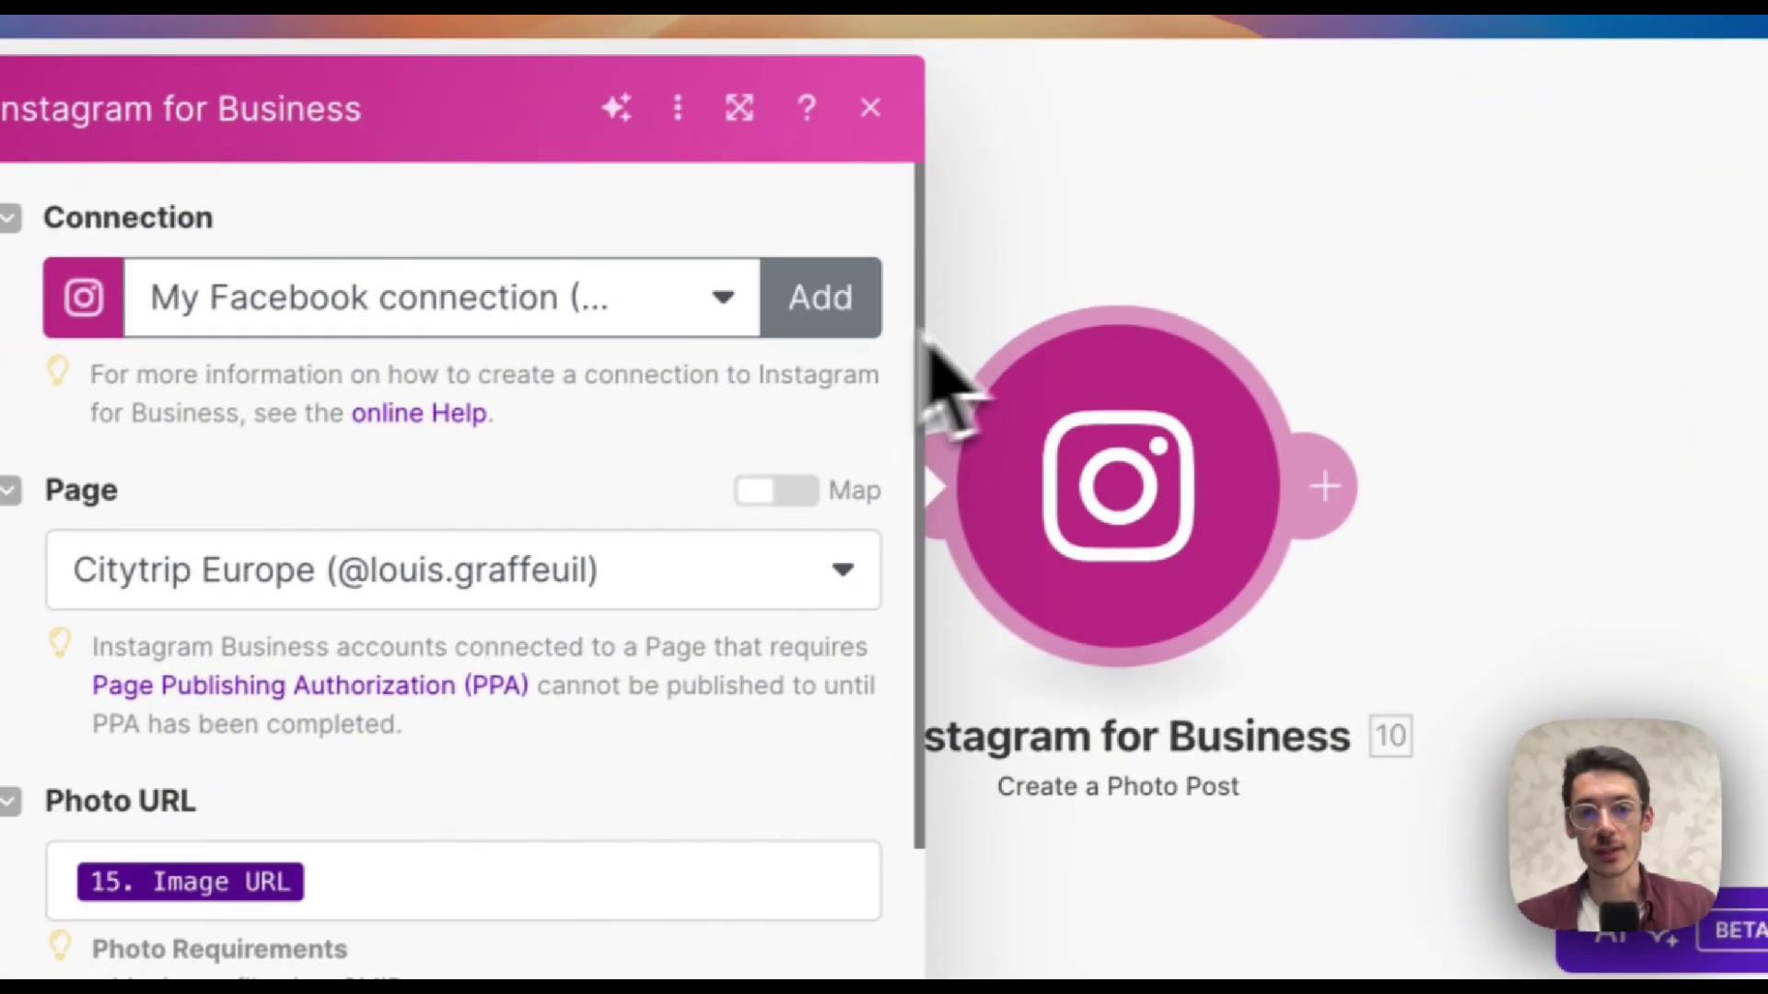
pyautogui.click(1006, 402)
# Look over the X and LinkedIn branches of the scenario below the Instagram branch.
pyautogui.moveTo(645, 414); pyautogui.dragTo(1035, 166)
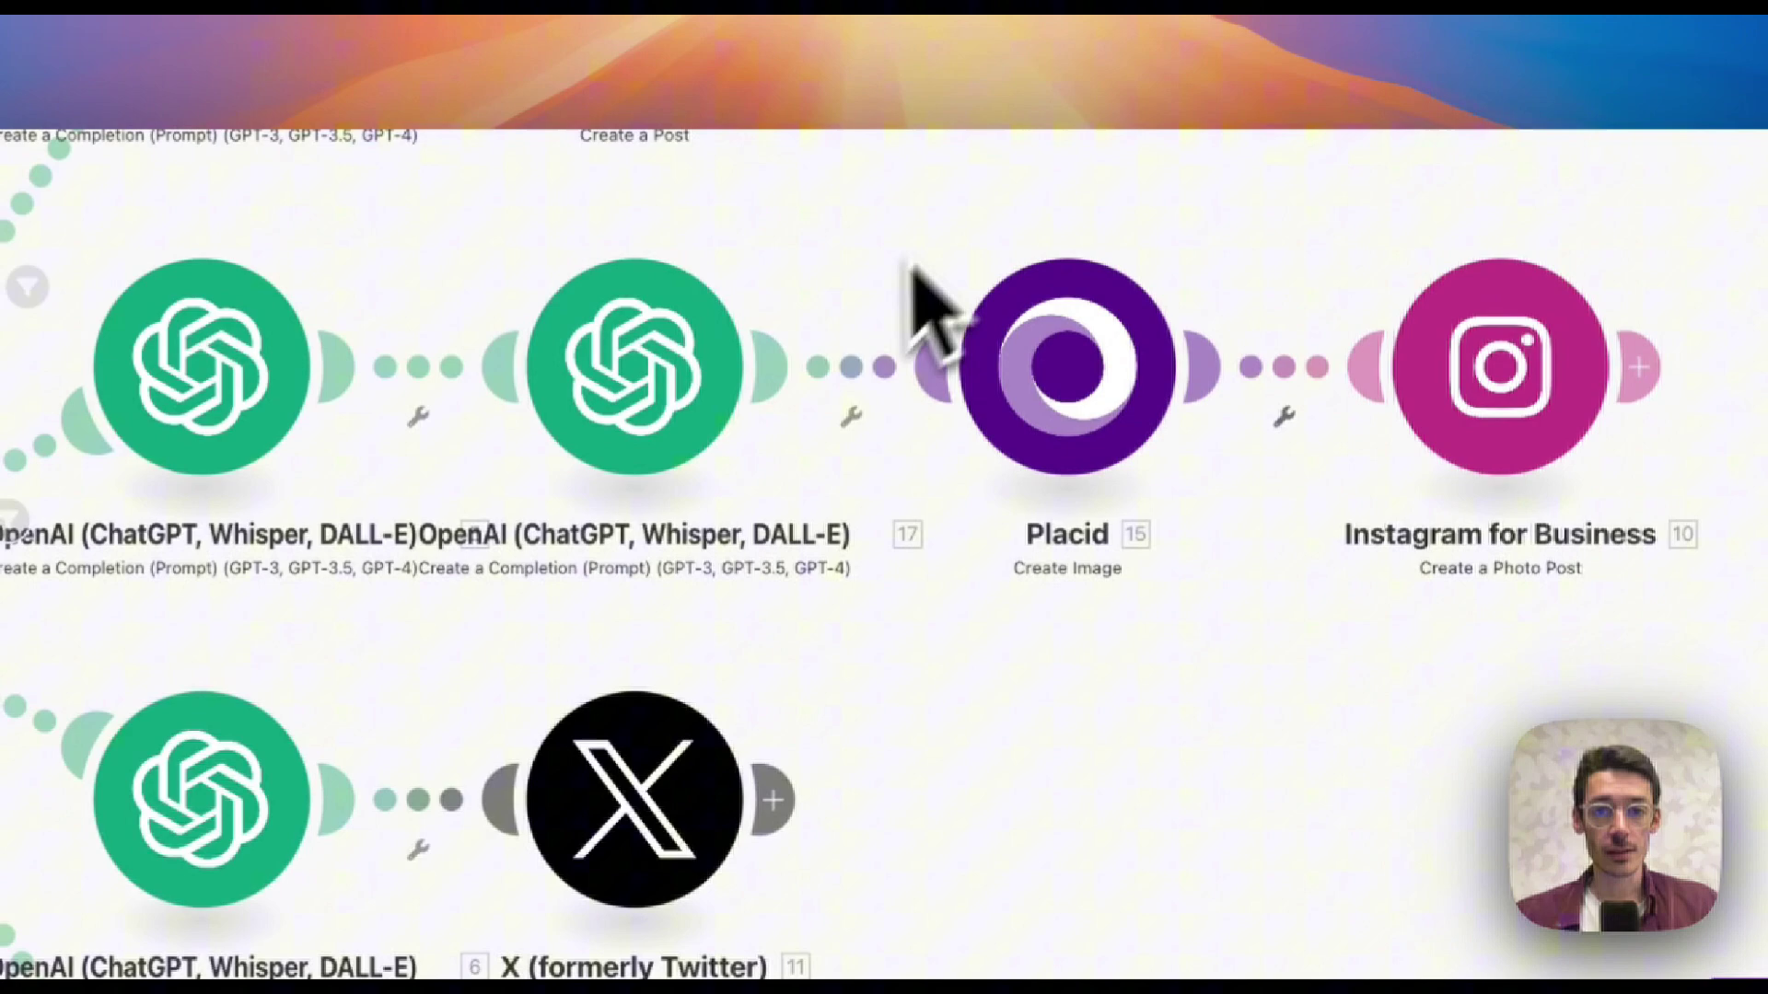
pyautogui.moveTo(915, 269); pyautogui.dragTo(1133, 311)
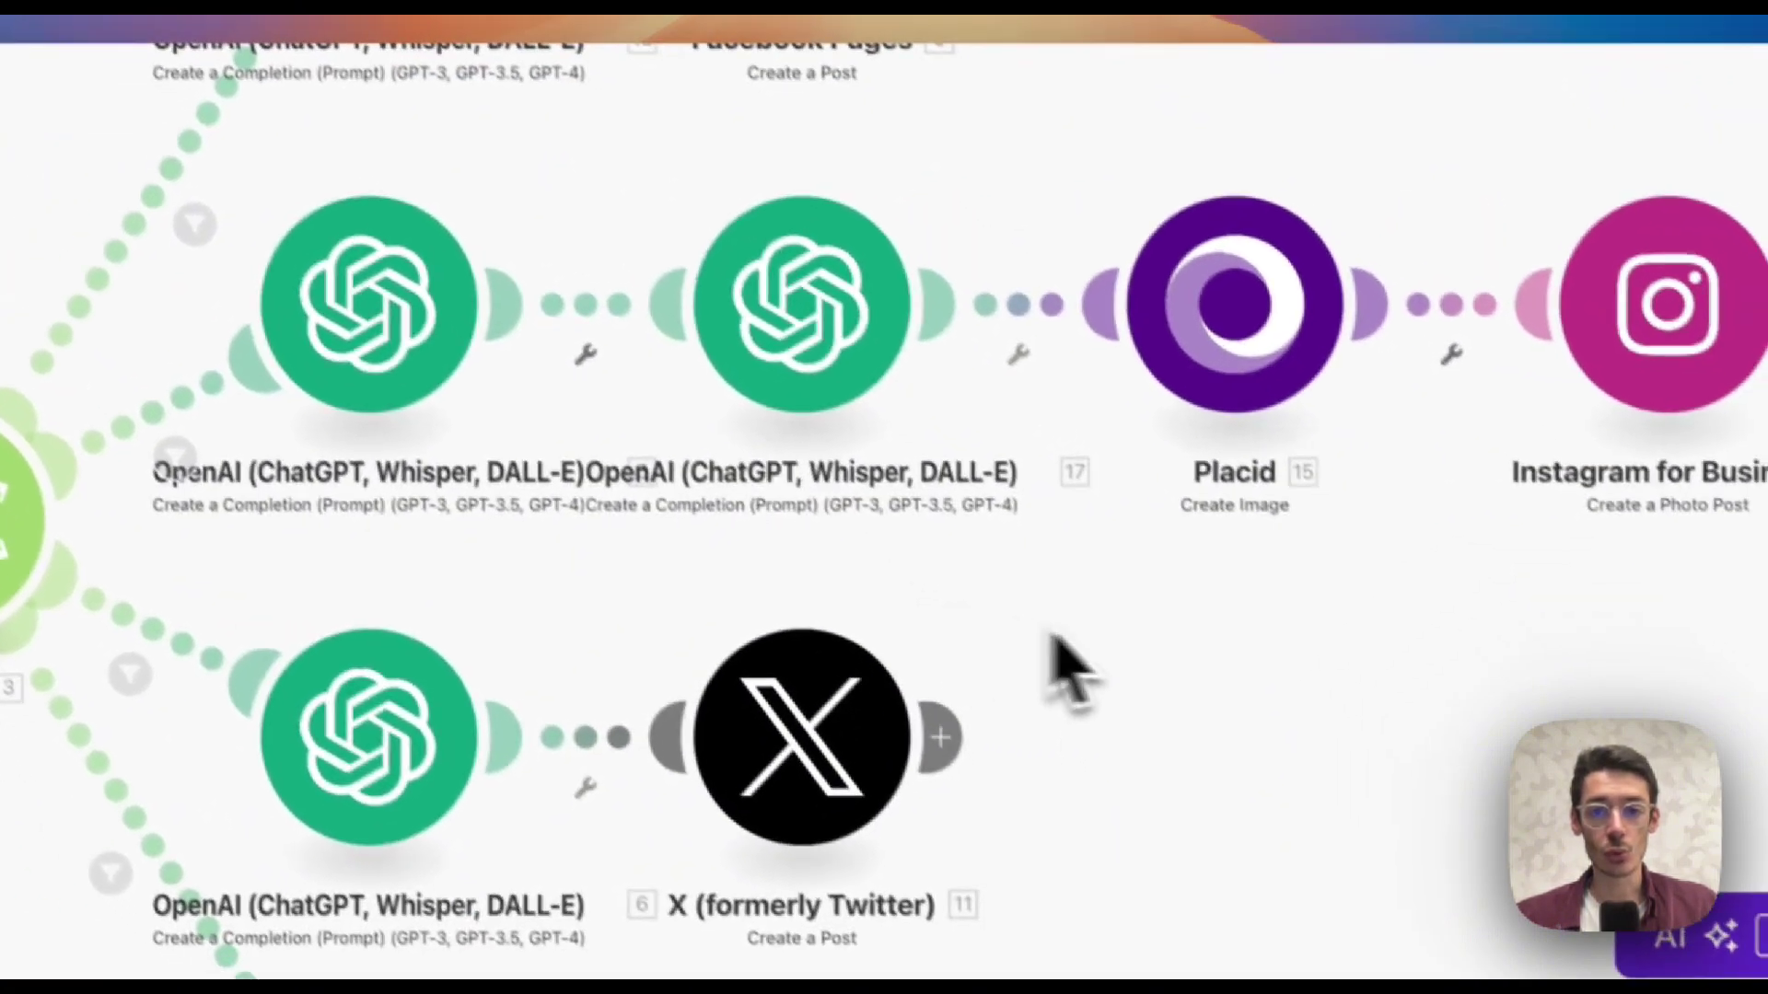
pyautogui.moveTo(1056, 671); pyautogui.dragTo(1065, 414)
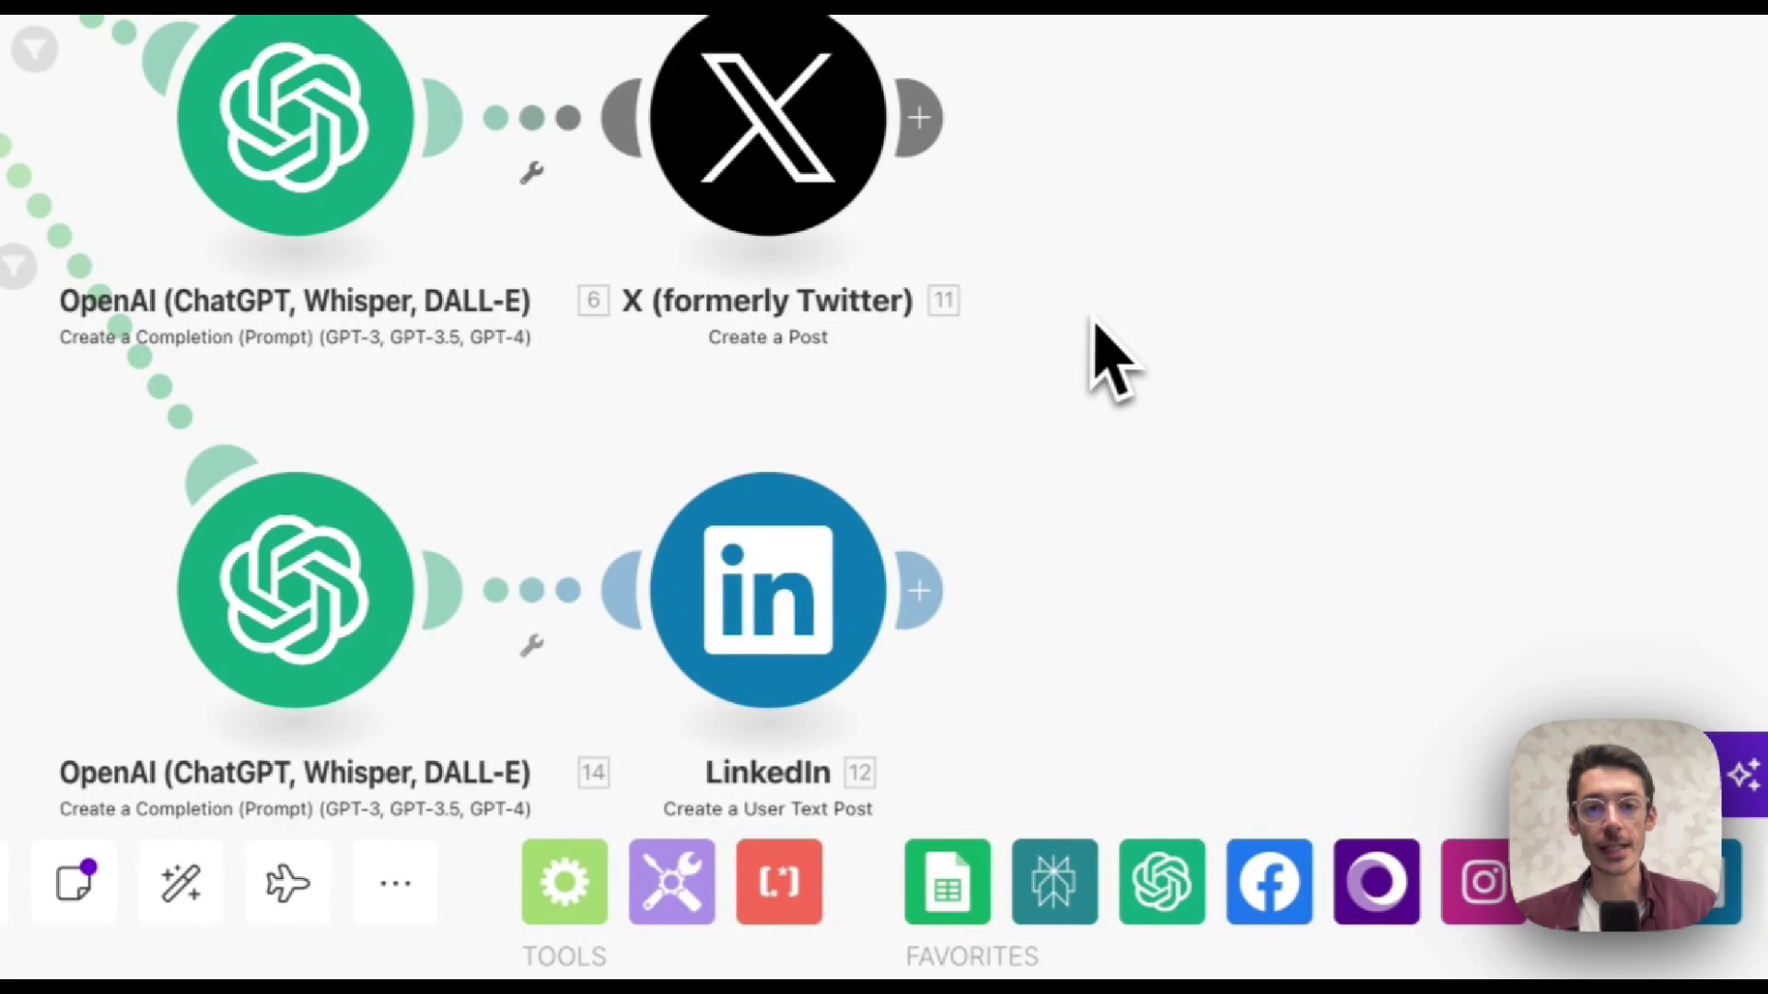
# Examine the X (formerly Twitter) Create a Post module and the OpenAI module that feeds it.
pyautogui.moveTo(1185, 434); pyautogui.dragTo(1129, 698)
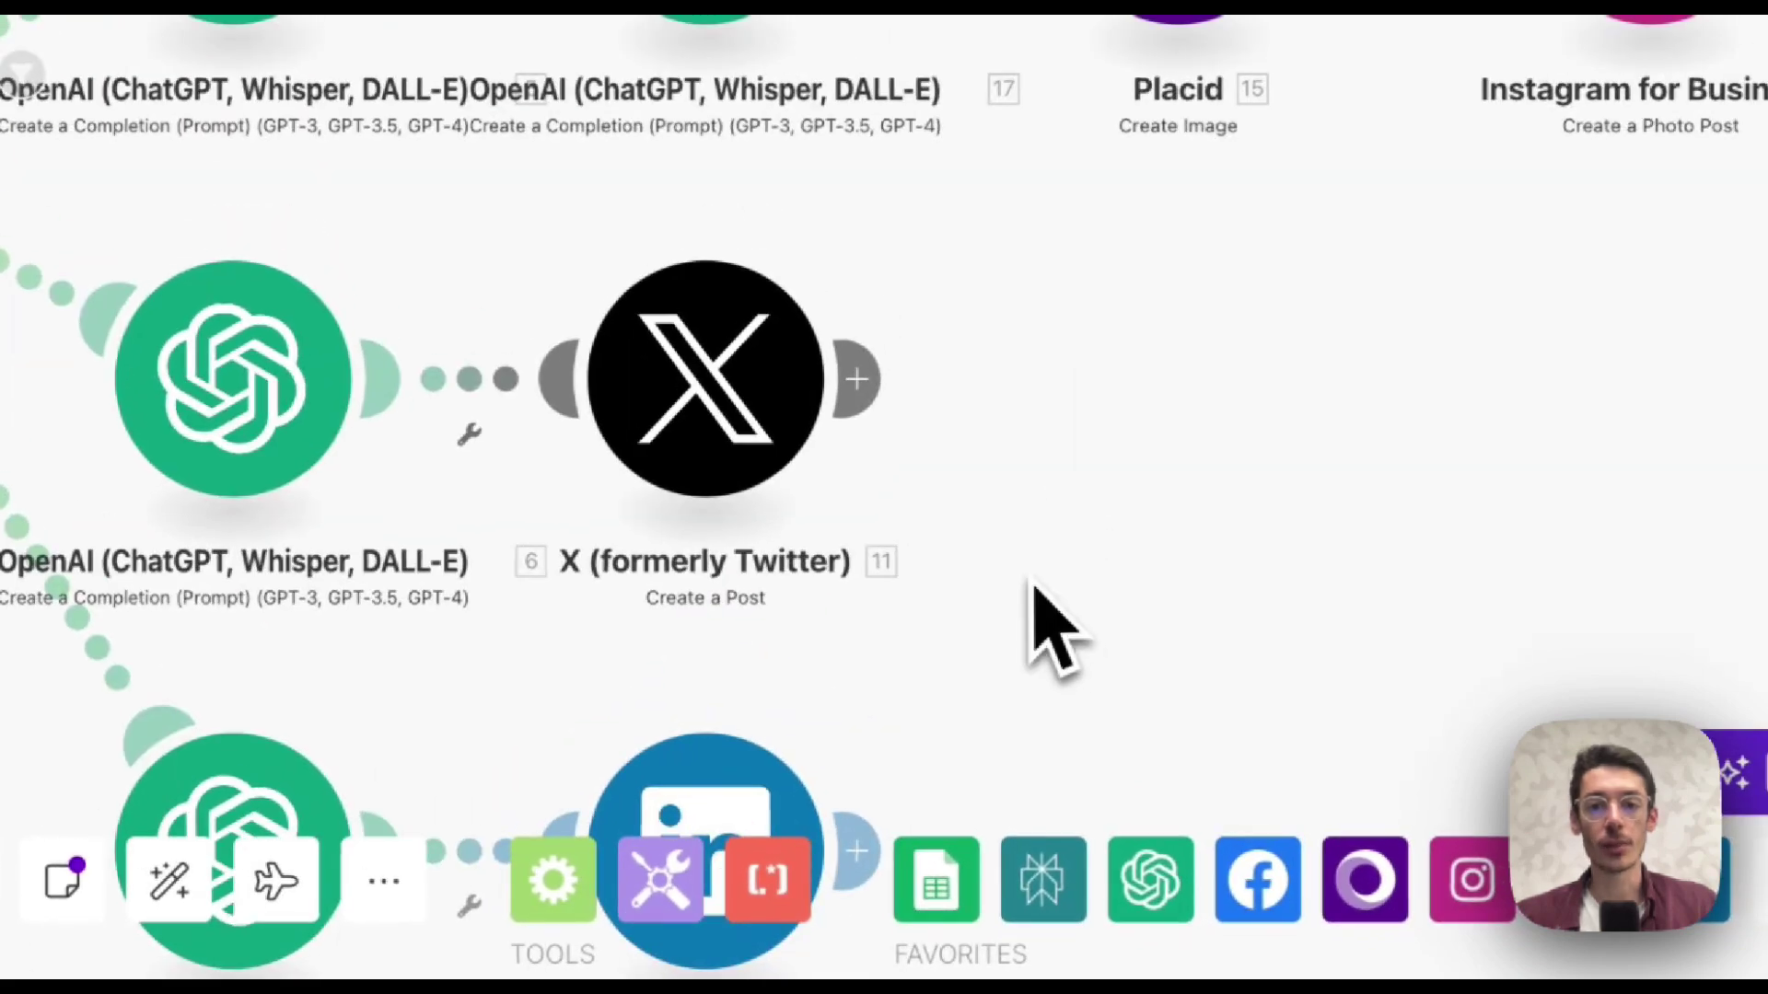
pyautogui.scroll(-5, 1059, 636)
pyautogui.scroll(5, 1059, 635)
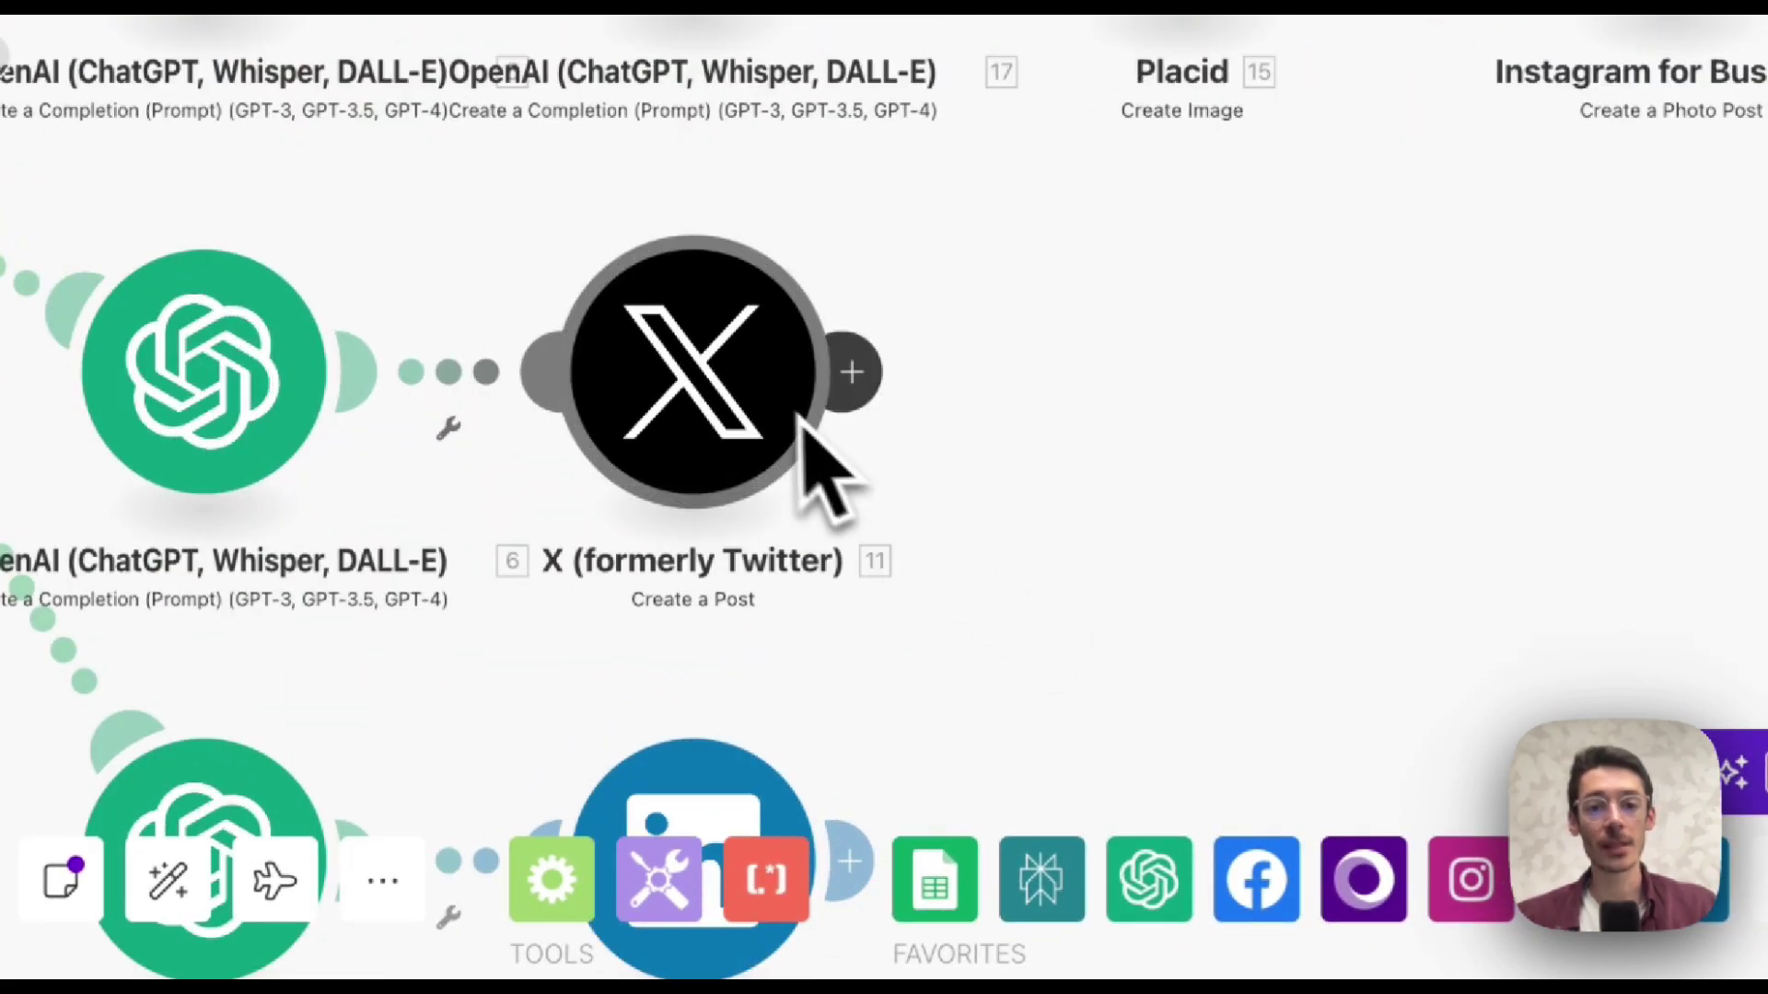
pyautogui.hscroll(2, 866, 414)
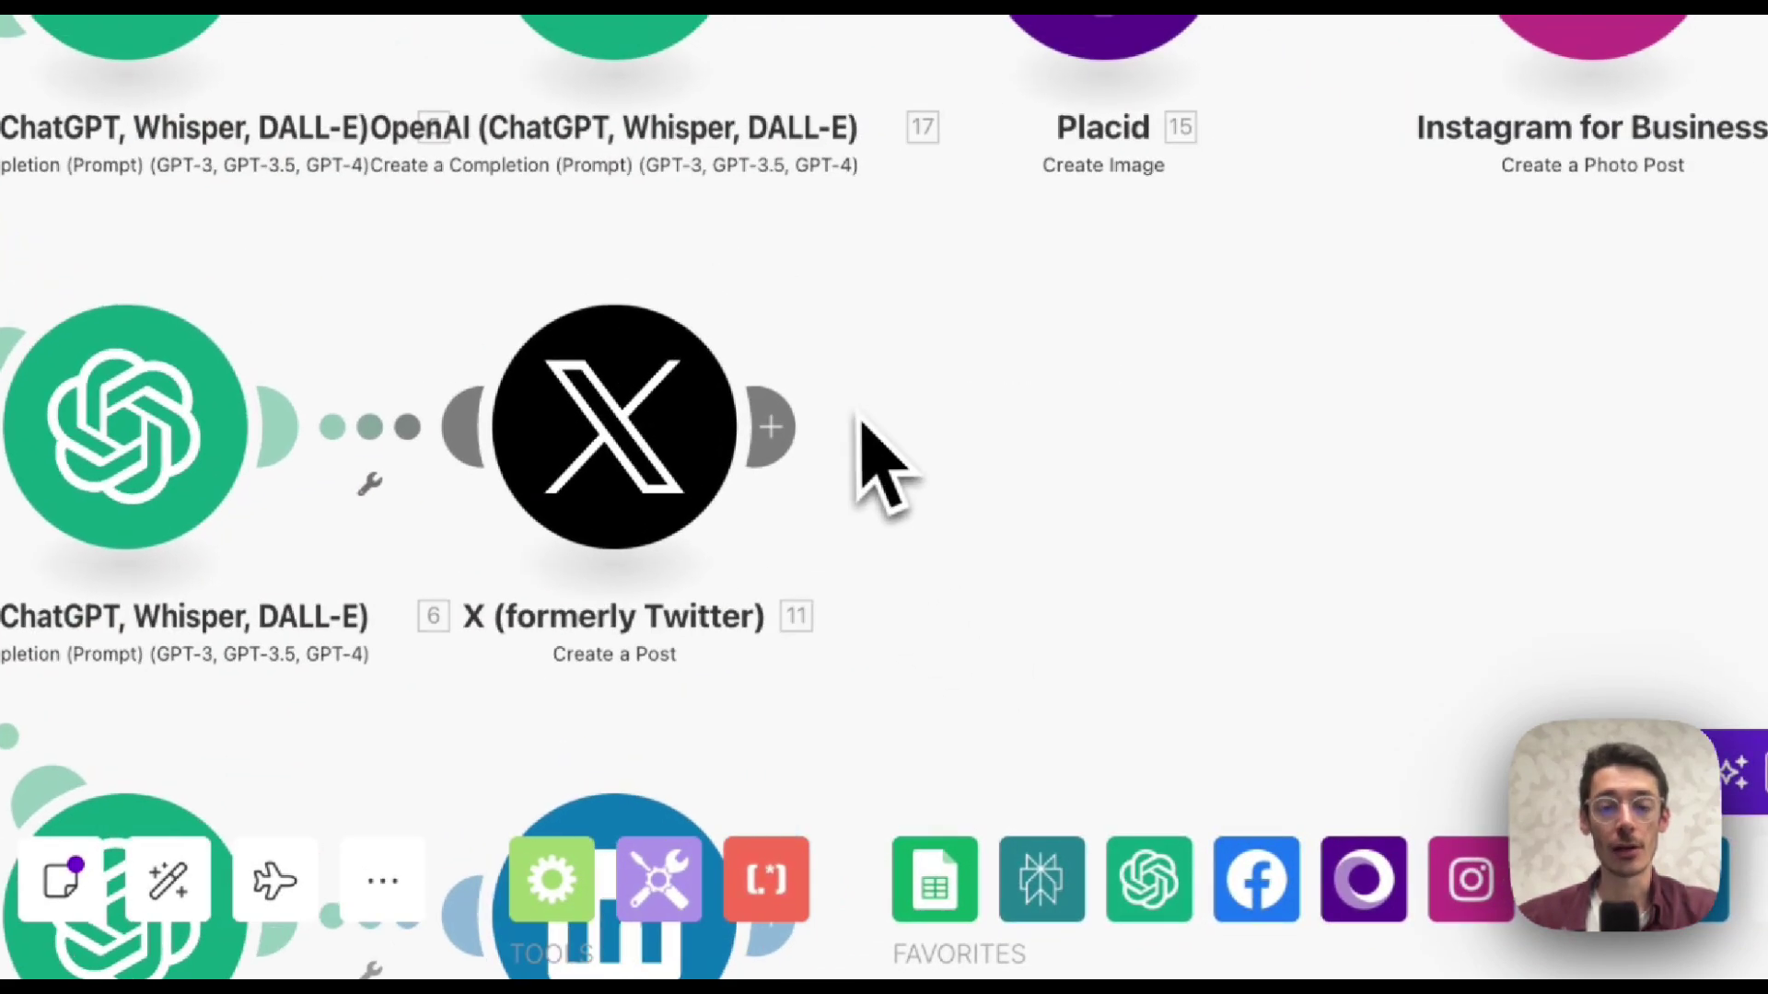
pyautogui.scroll(2, 661, 426)
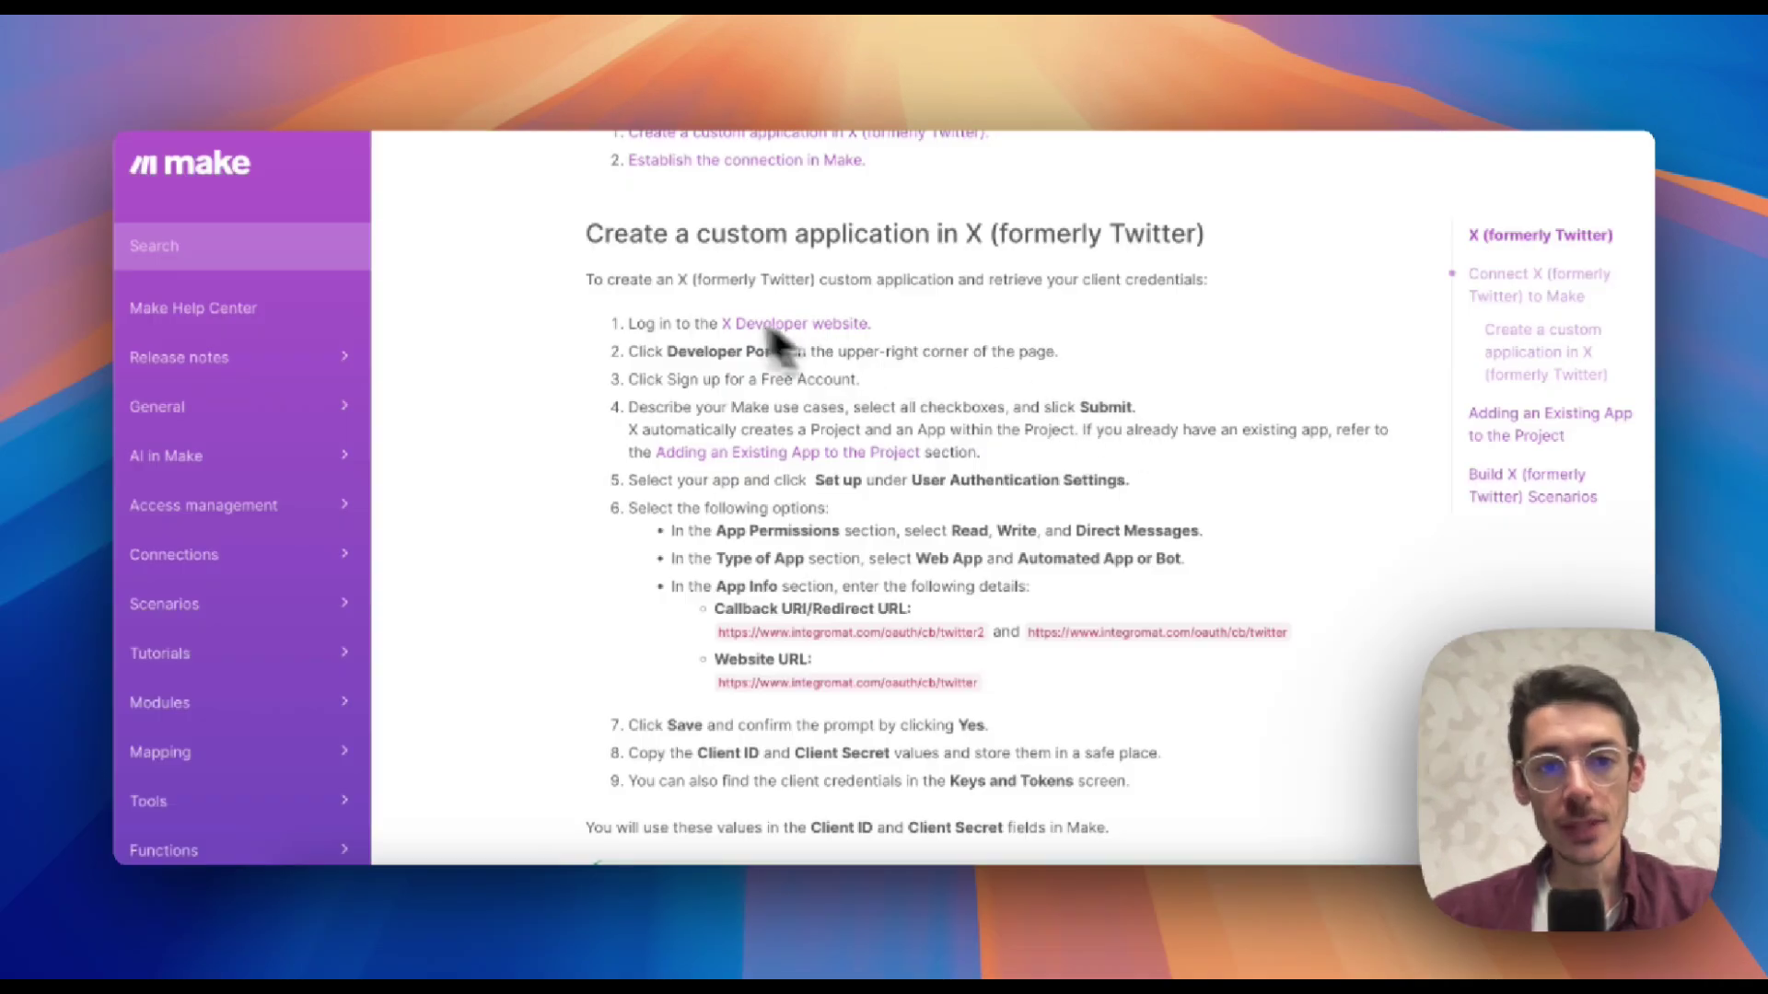
# Read the Make help instructions for creating a custom application in X, including the callback URLs, and return to the scenario.
pyautogui.moveTo(628, 324); pyautogui.dragTo(1155, 836)
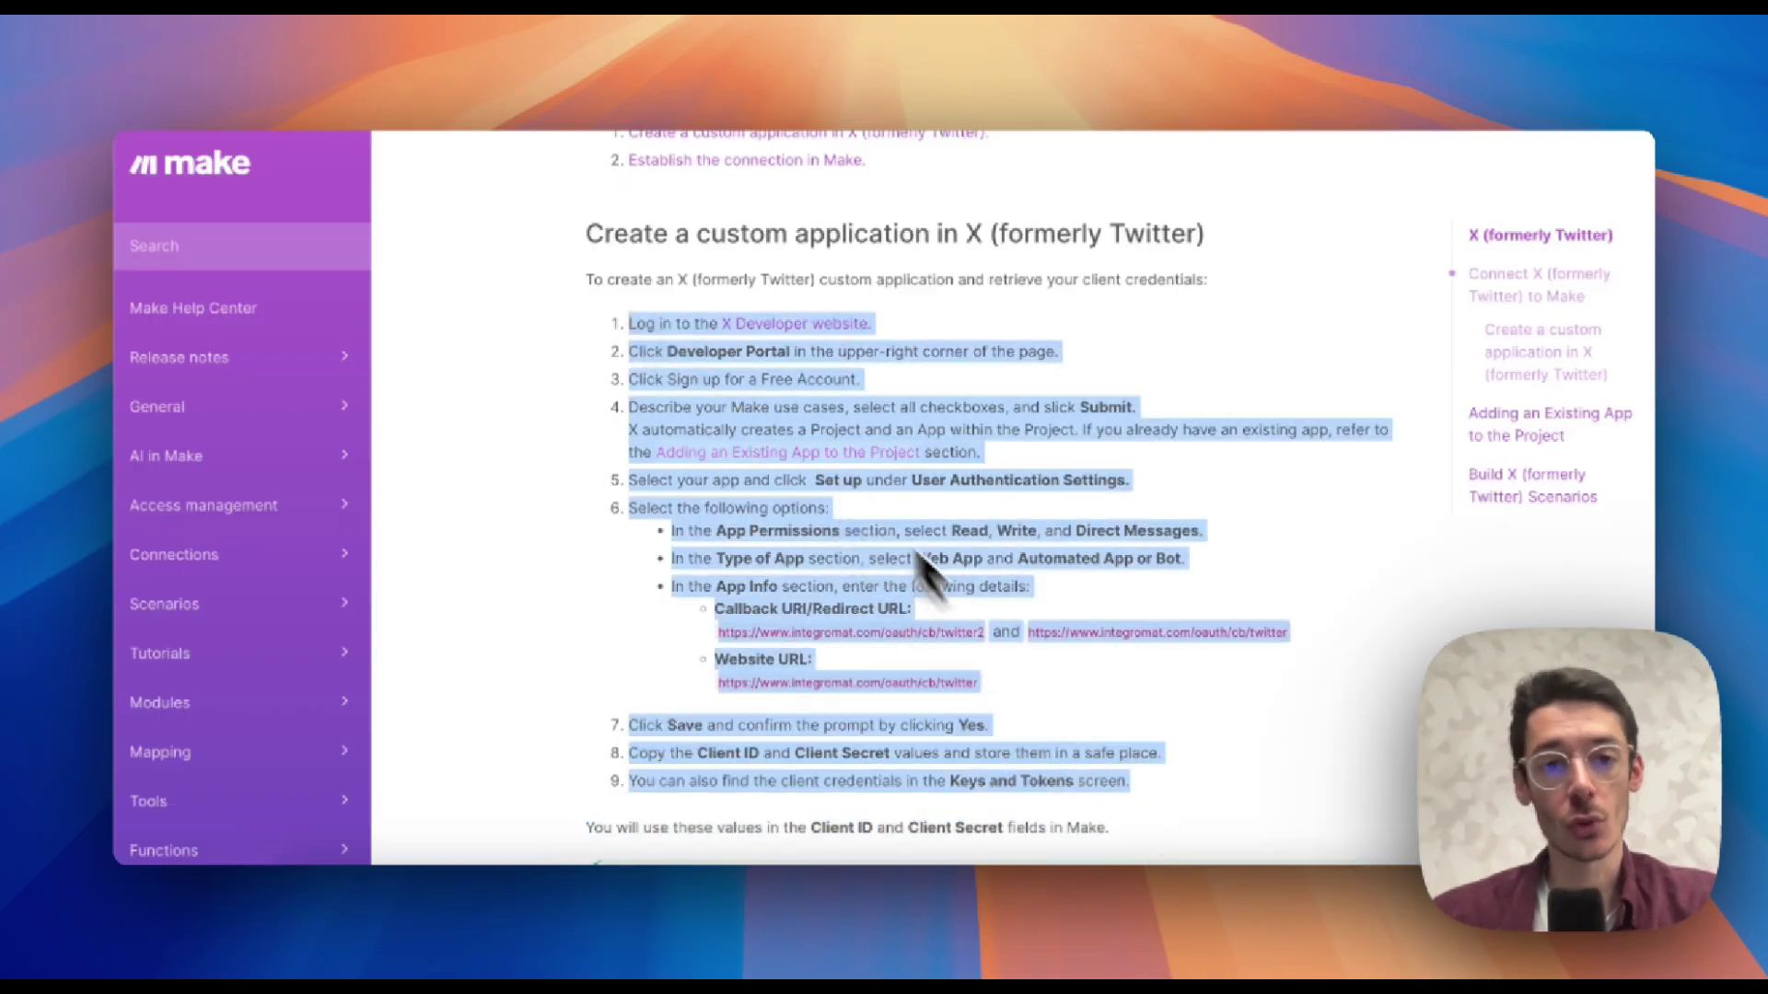
pyautogui.click(808, 391)
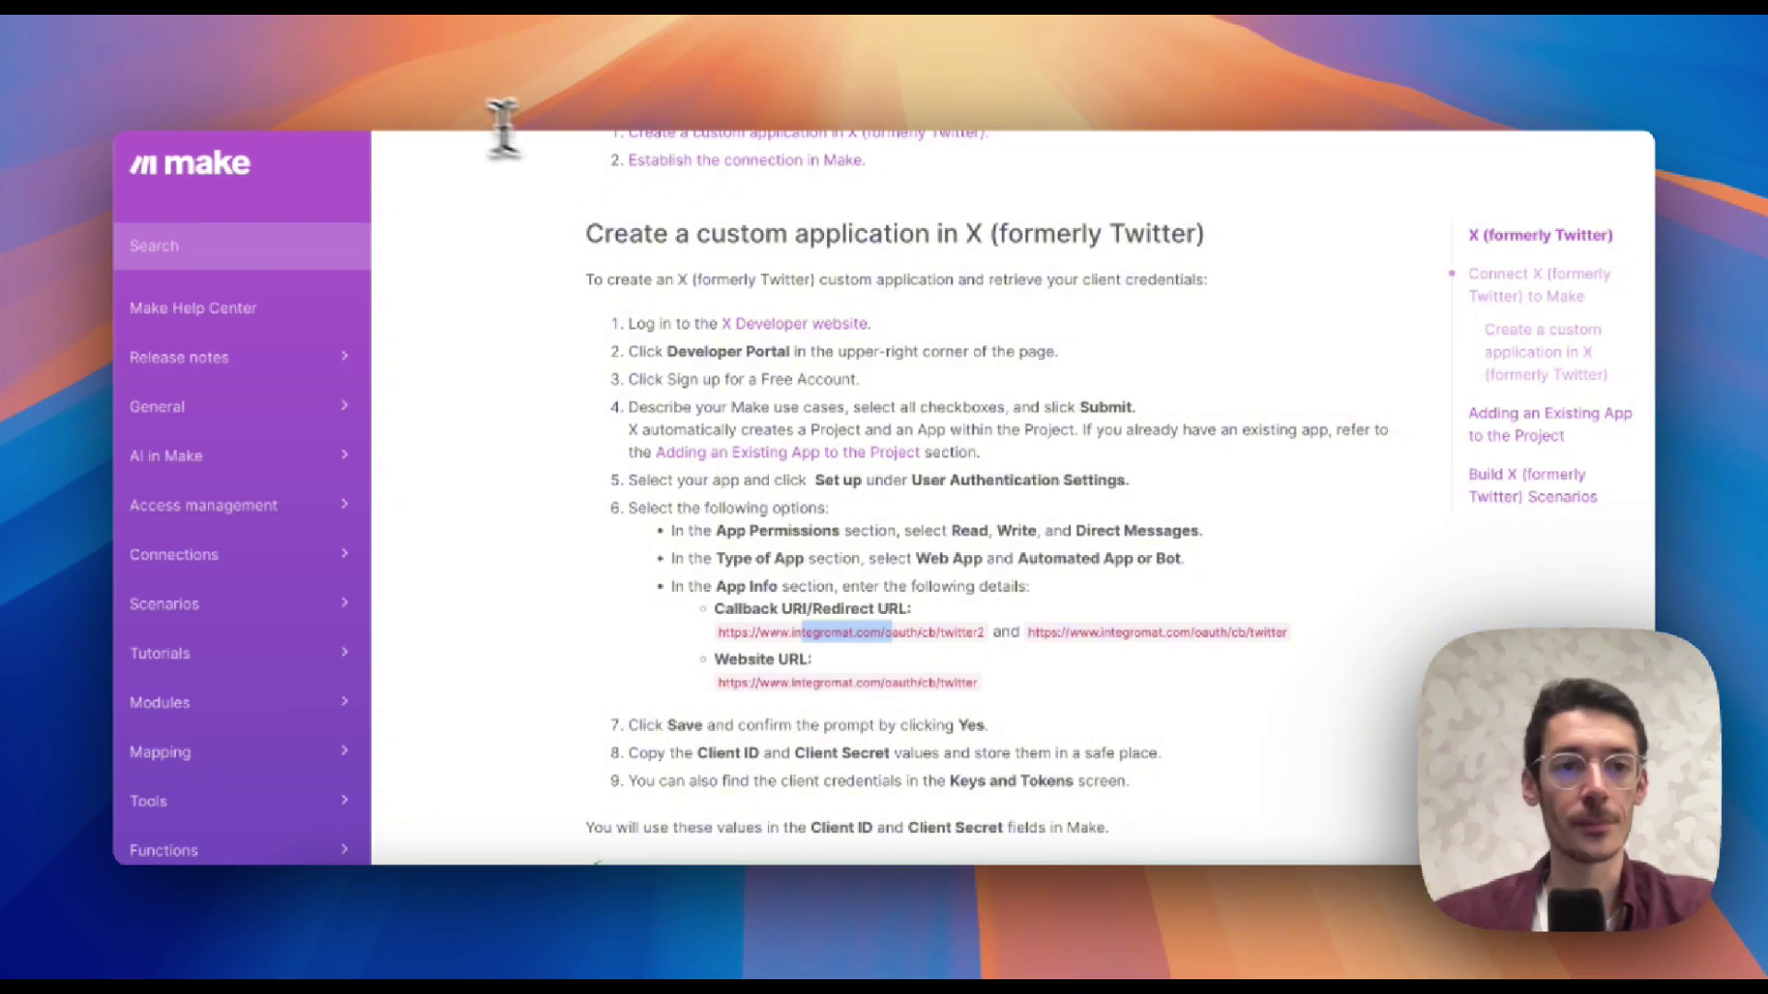
pyautogui.click(435, 70)
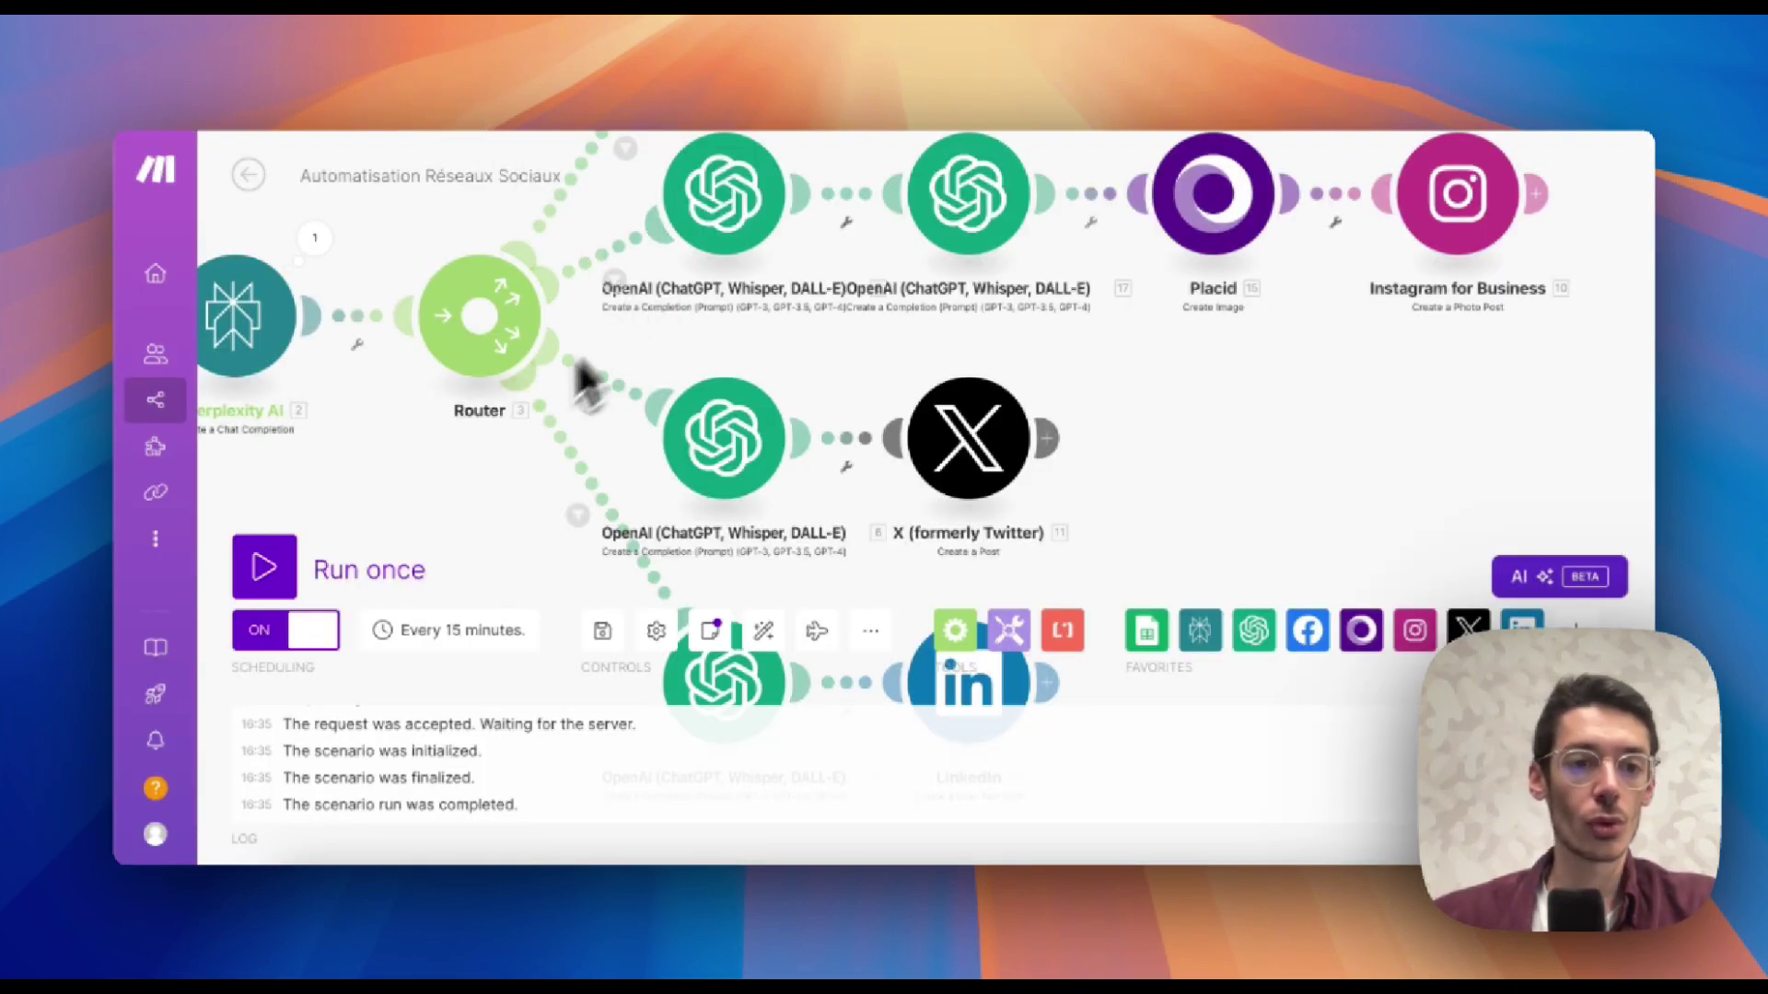
# Follow the scenario run from Perplexity AI through the Router to the OpenAI modules of the Instagram branch.
pyautogui.scroll(-5, 473, 501)
pyautogui.scroll(5, 473, 501)
pyautogui.scroll(-2, 778, 576)
pyautogui.moveTo(773, 561); pyautogui.dragTo(736, 525)
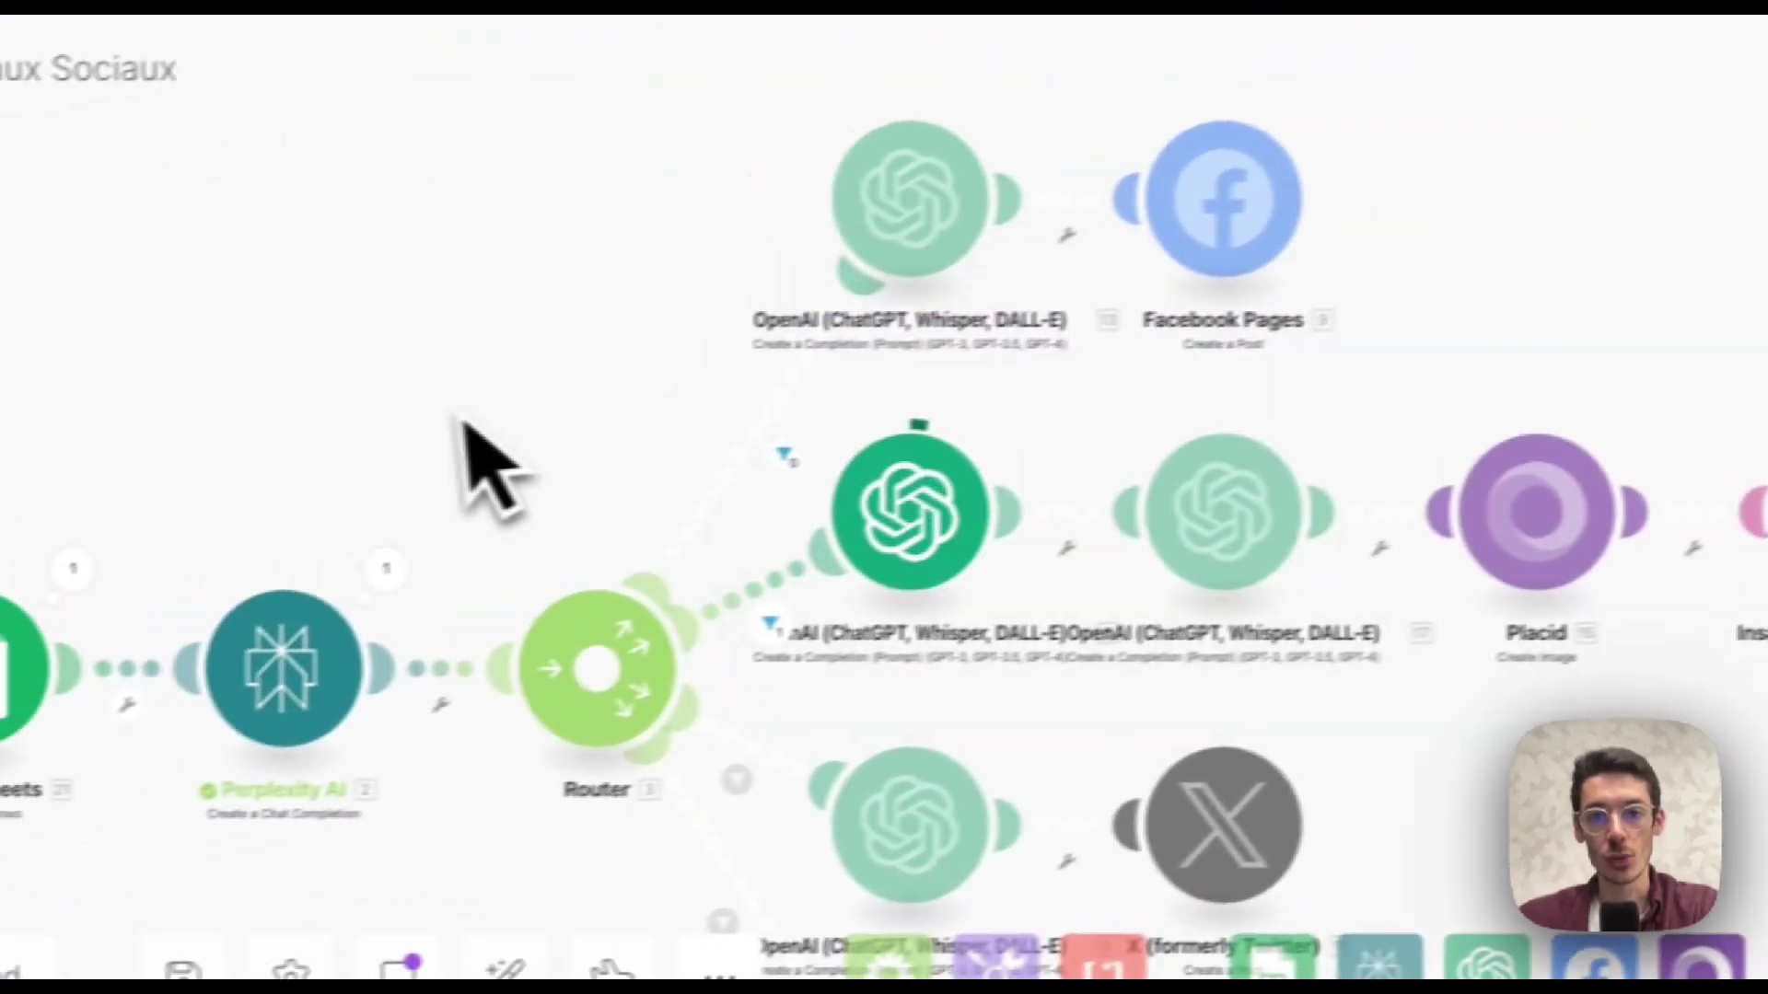
pyautogui.moveTo(778, 597)
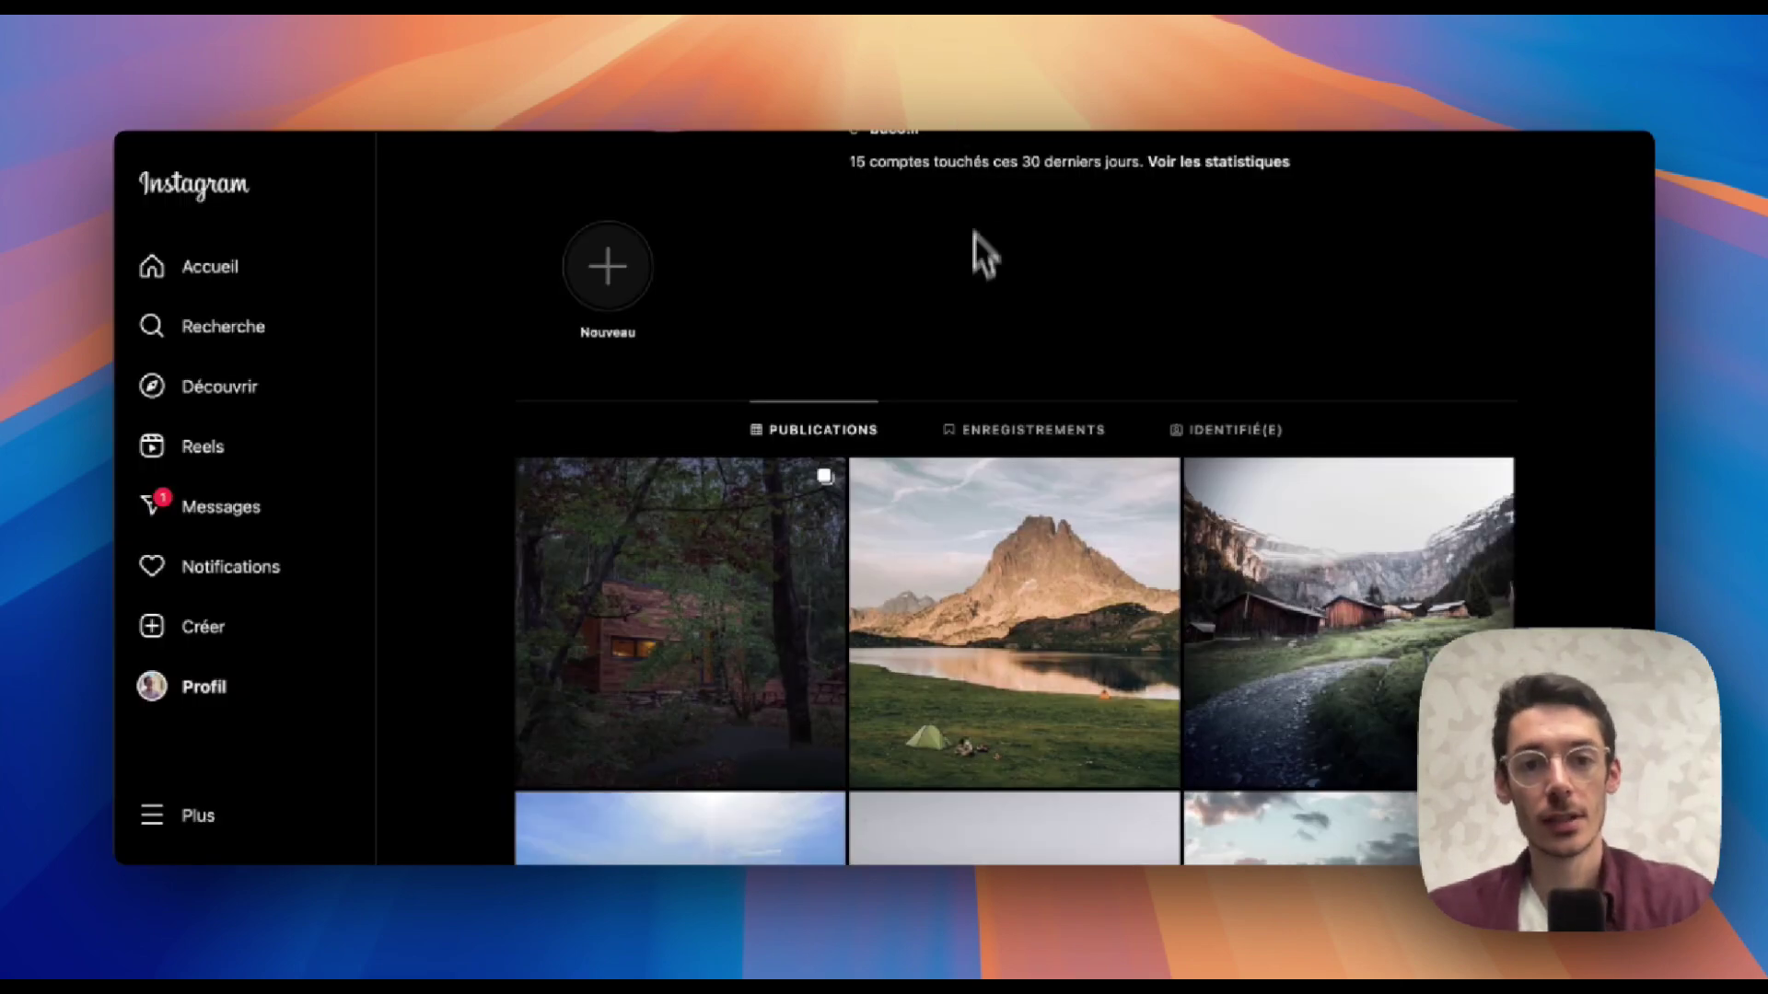
# Switch to the Instagram profile, reload it and open the newest publication, "Quand l'IA frôle l'éthique...".
pyautogui.scroll(2, 971, 267)
pyautogui.scroll(2, 967, 296)
pyautogui.scroll(-2, 967, 296)
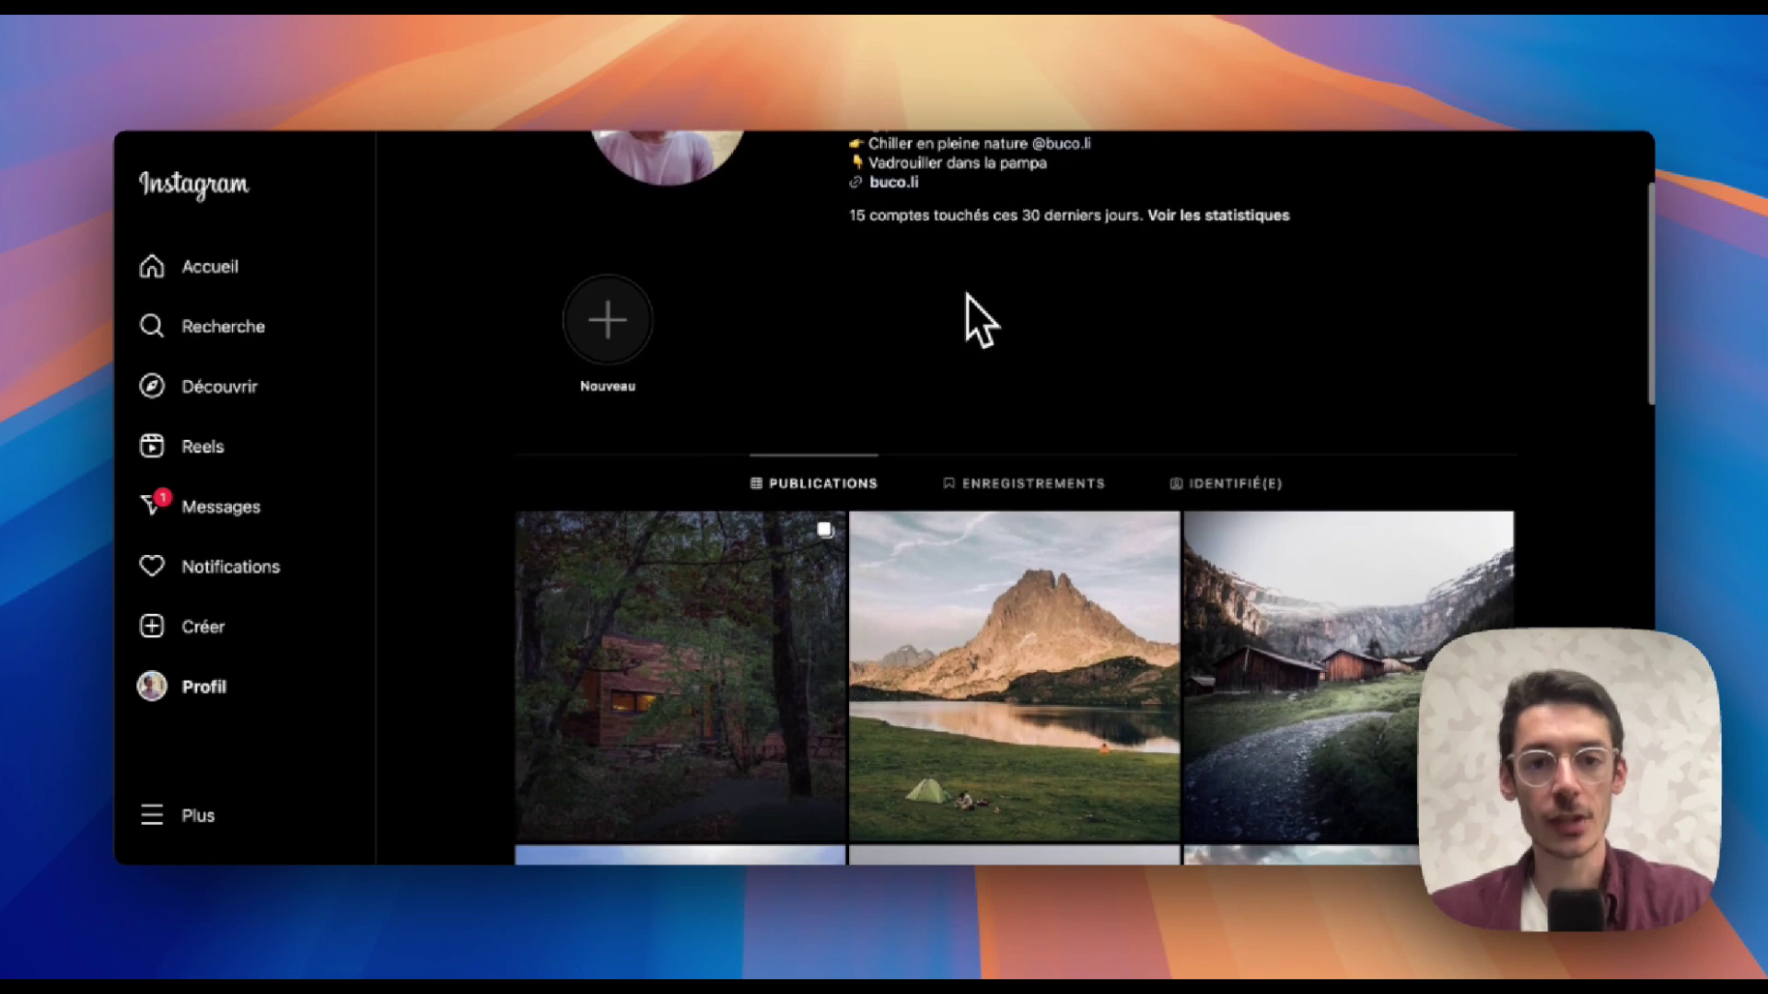
pyautogui.press('super+r')
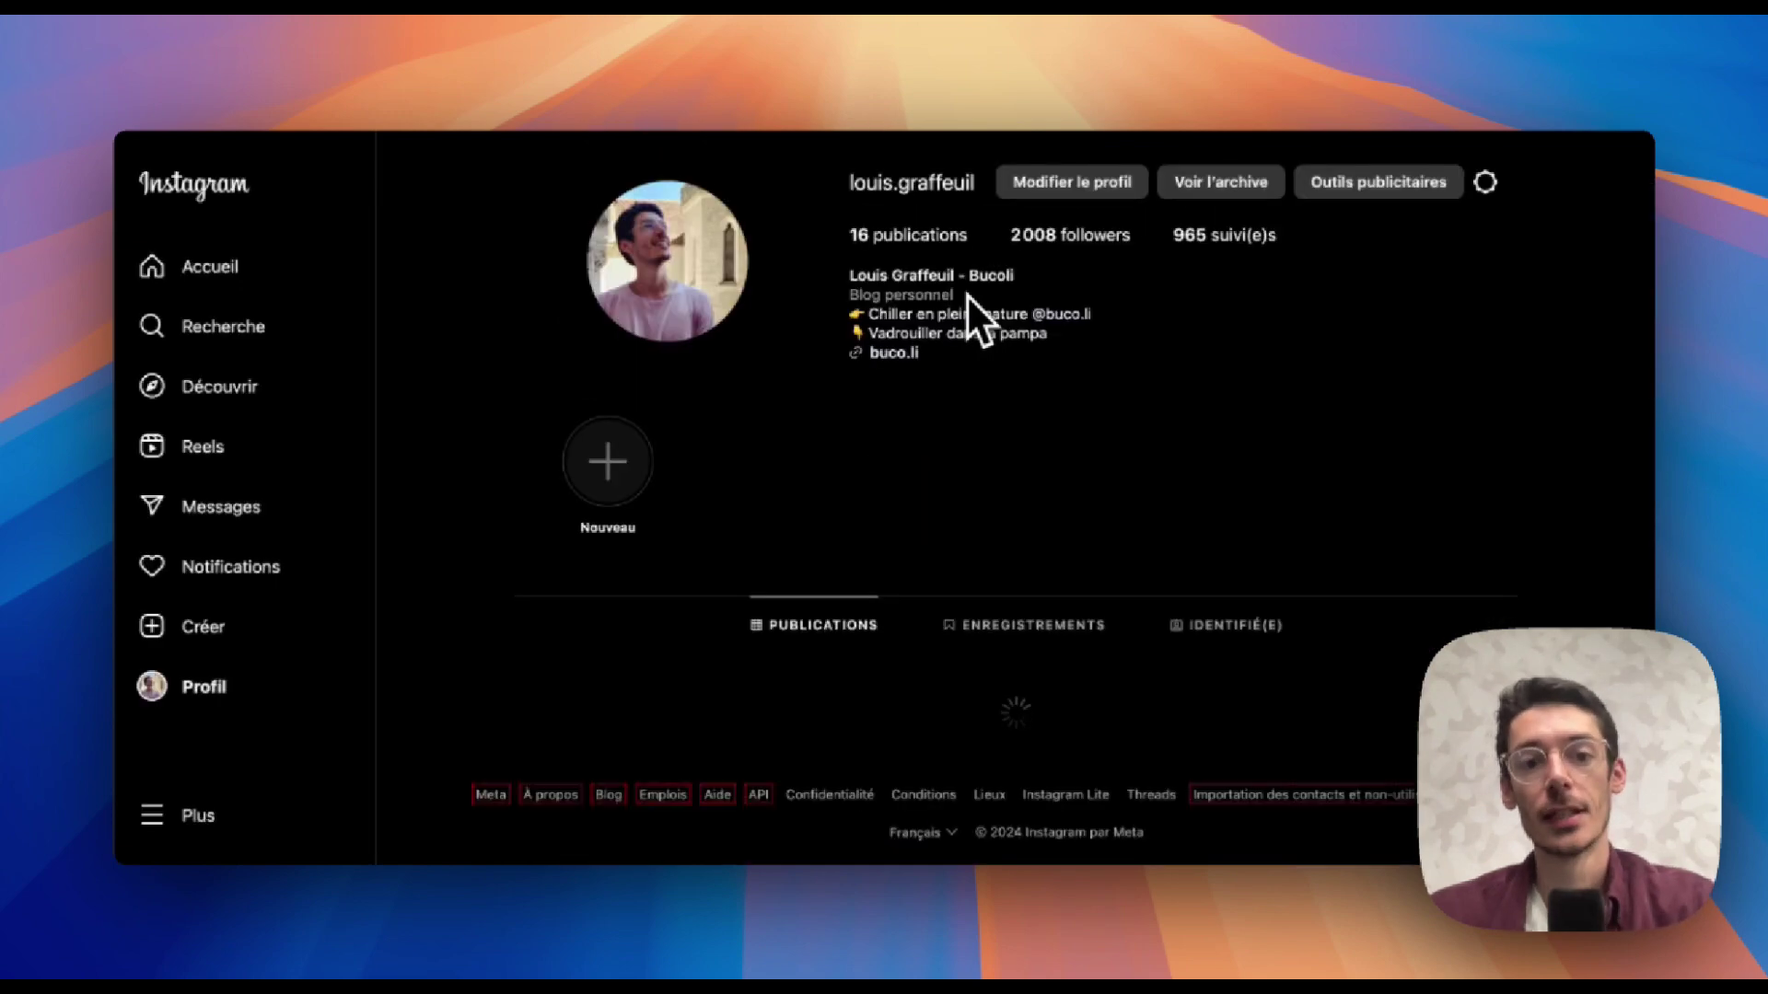
pyautogui.scroll(-5, 965, 295)
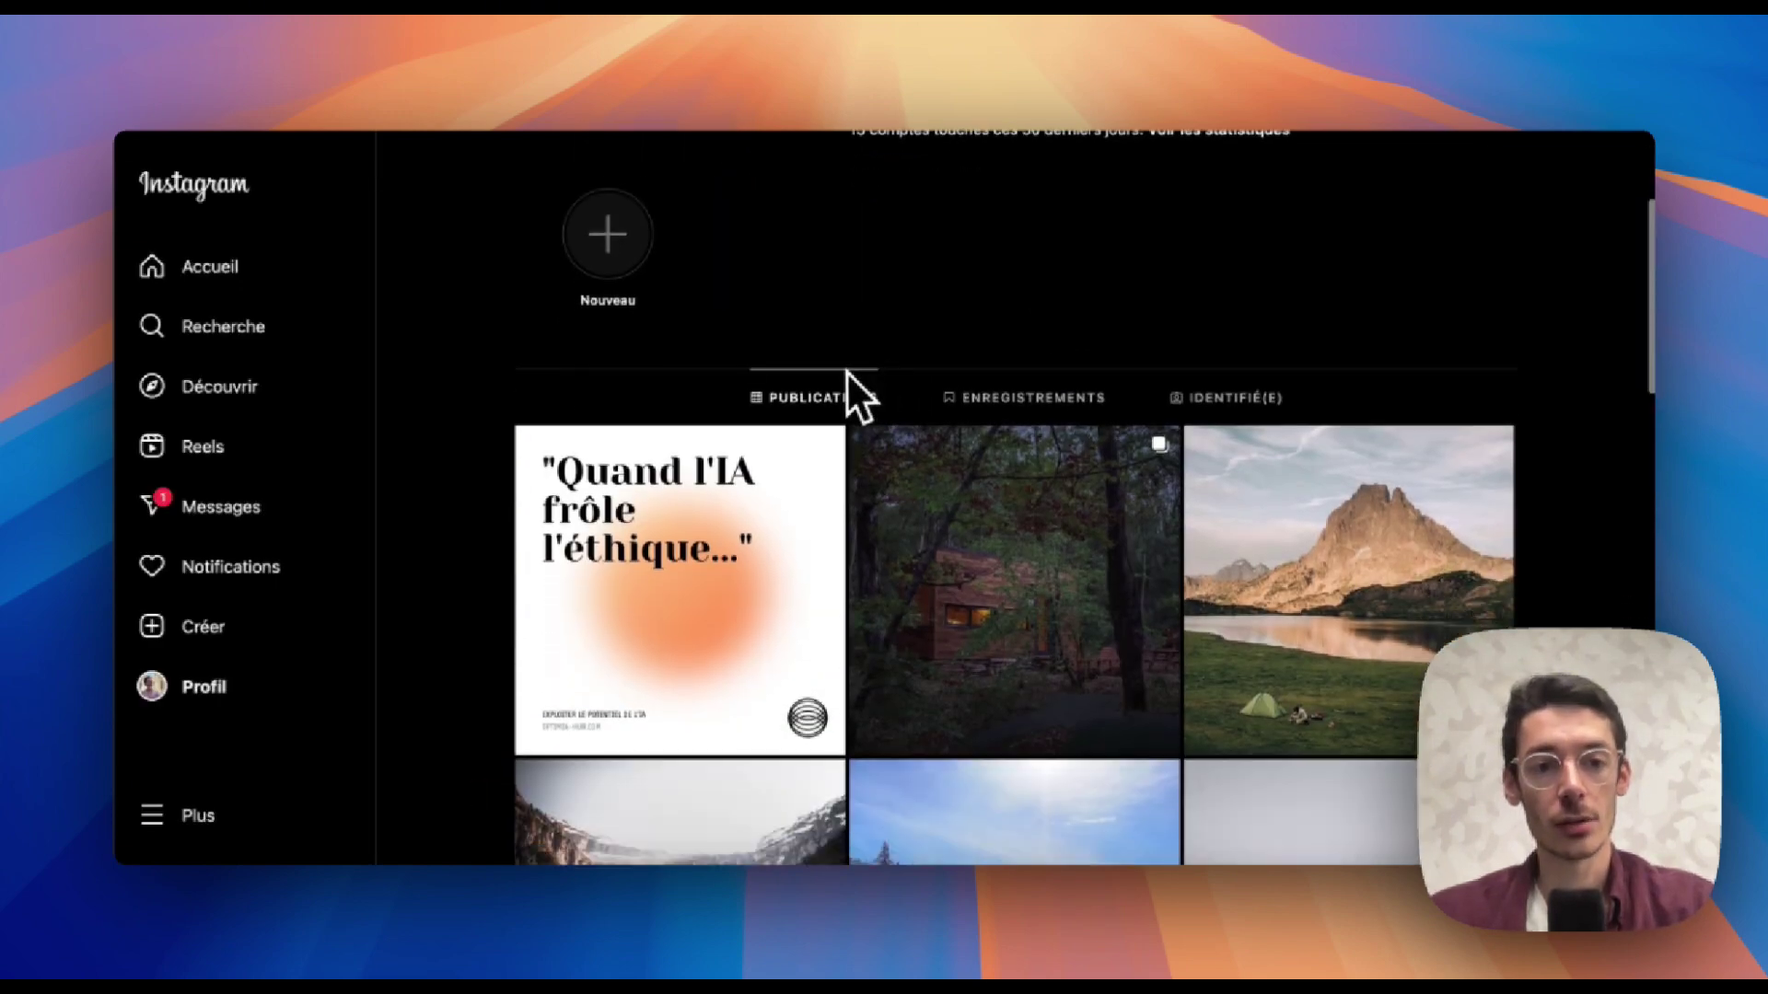
pyautogui.click(797, 527)
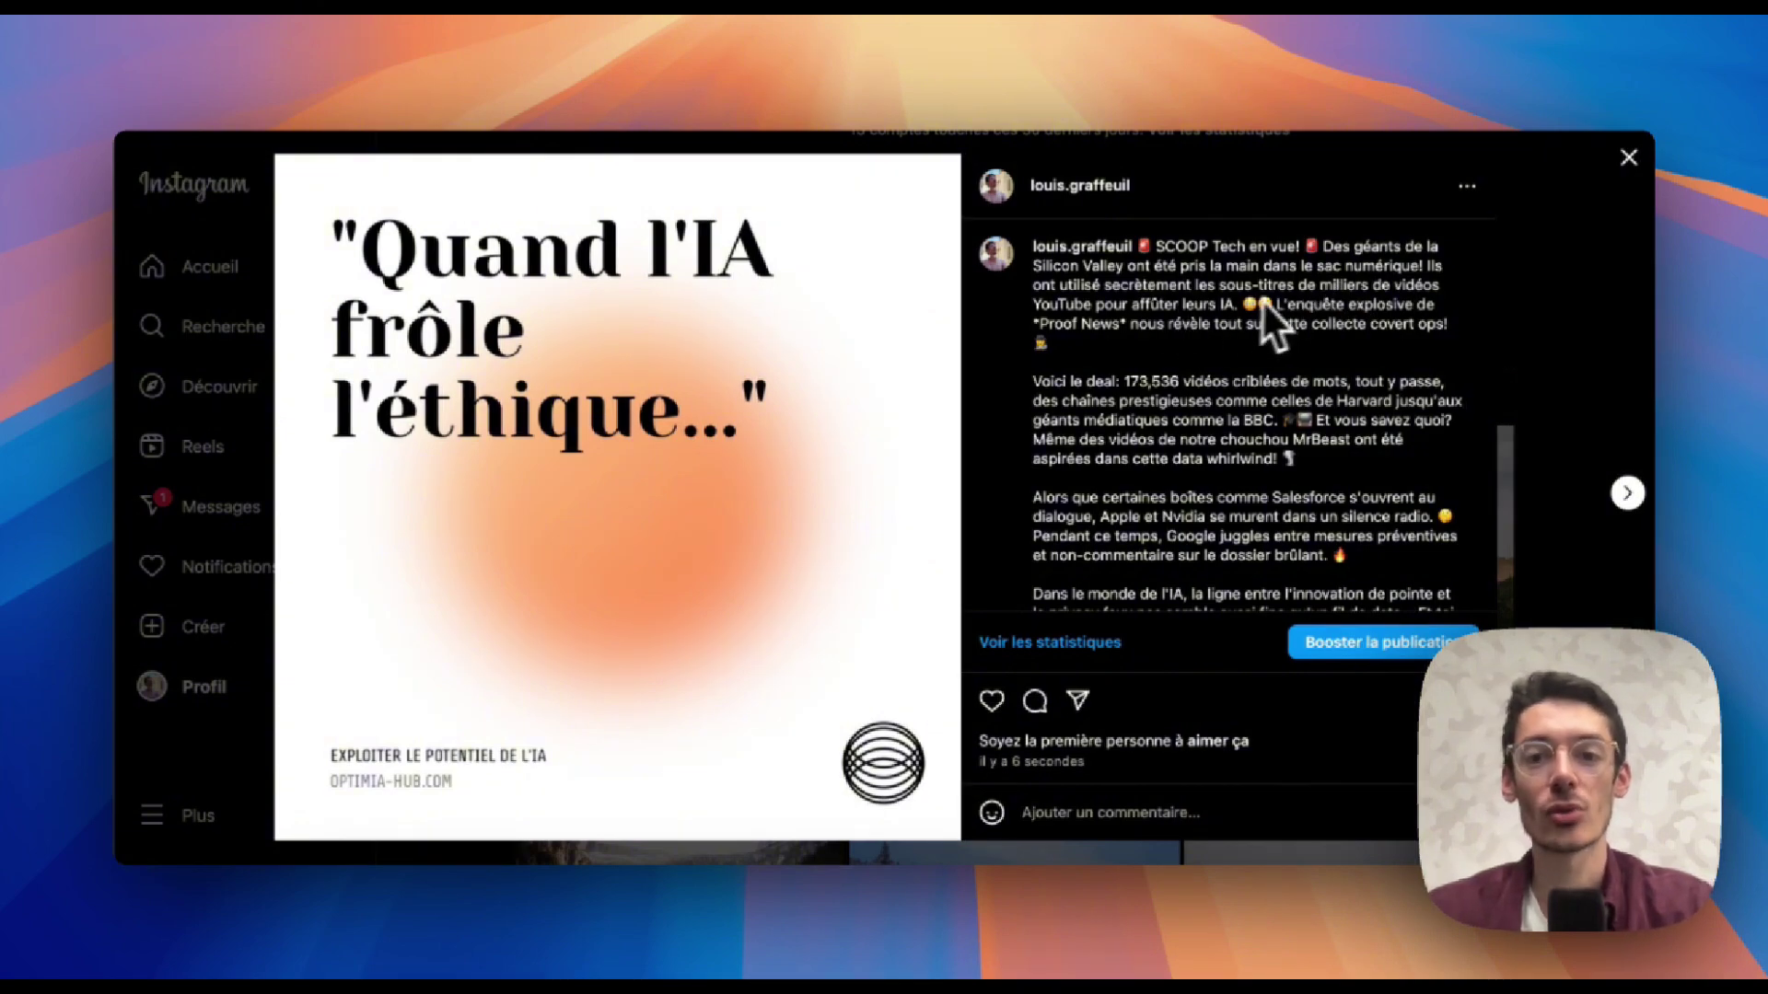
# Read the open Instagram post's caption down to its hashtags, highlighting them.
pyautogui.scroll(-3, 1173, 313)
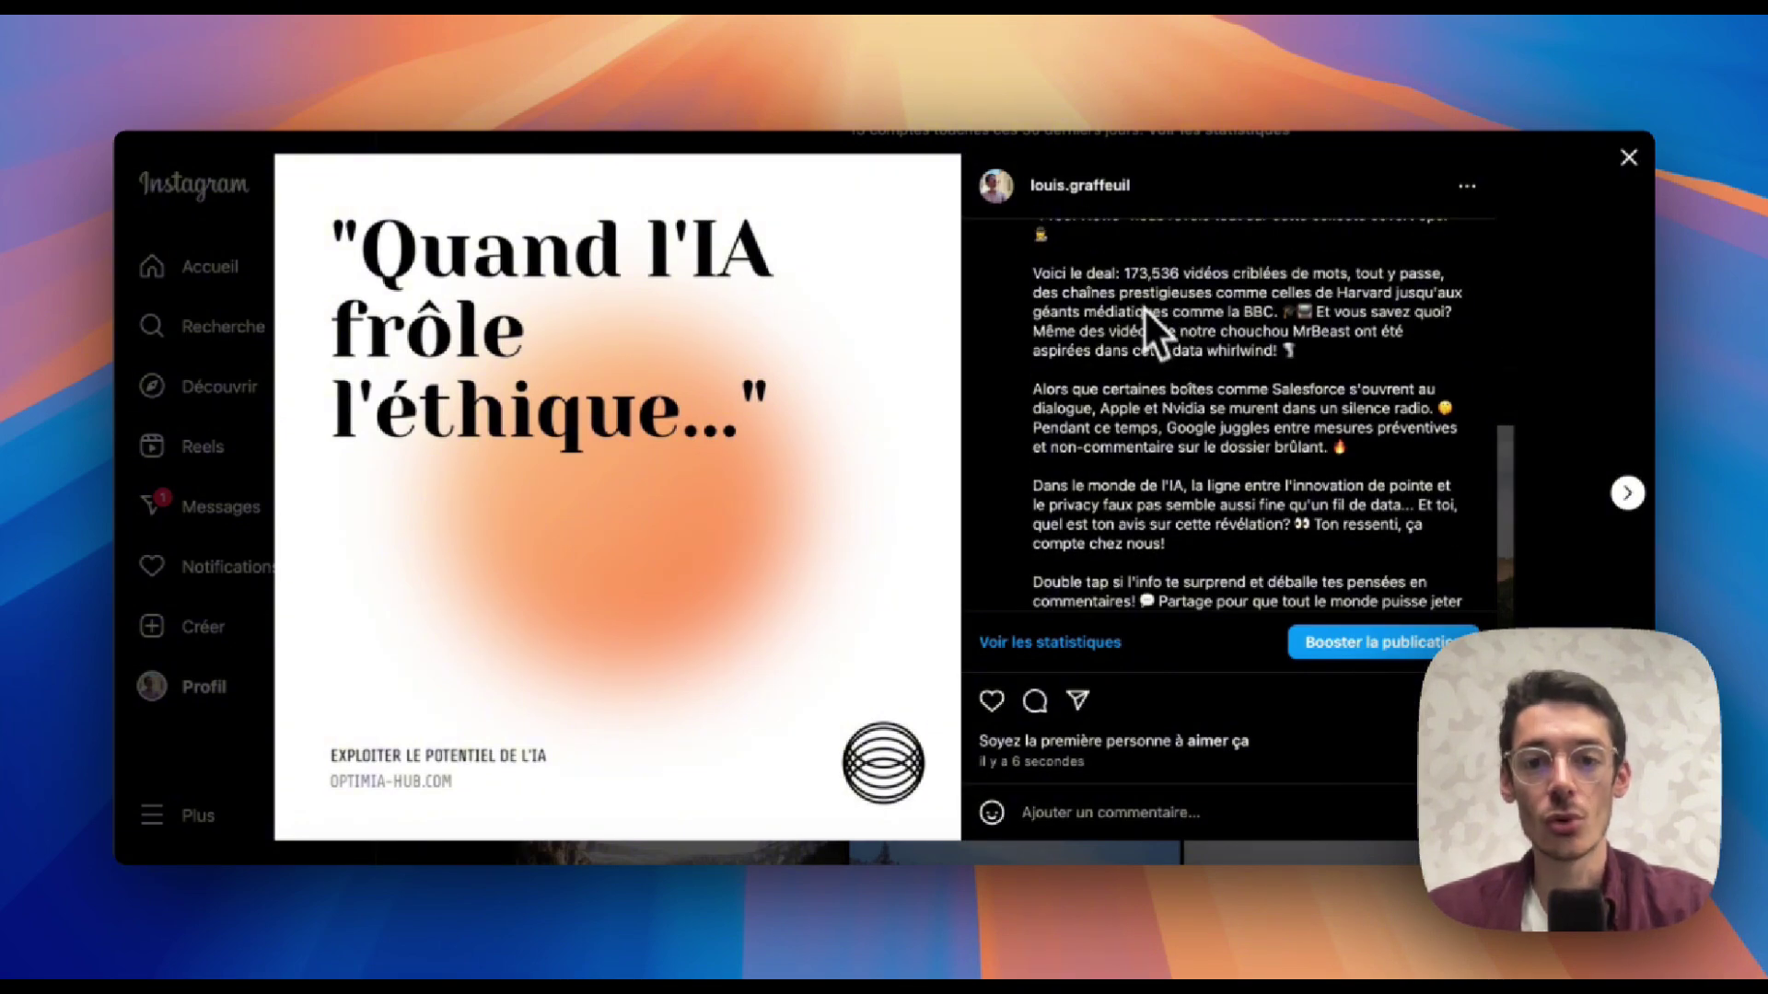
pyautogui.scroll(-2, 1160, 328)
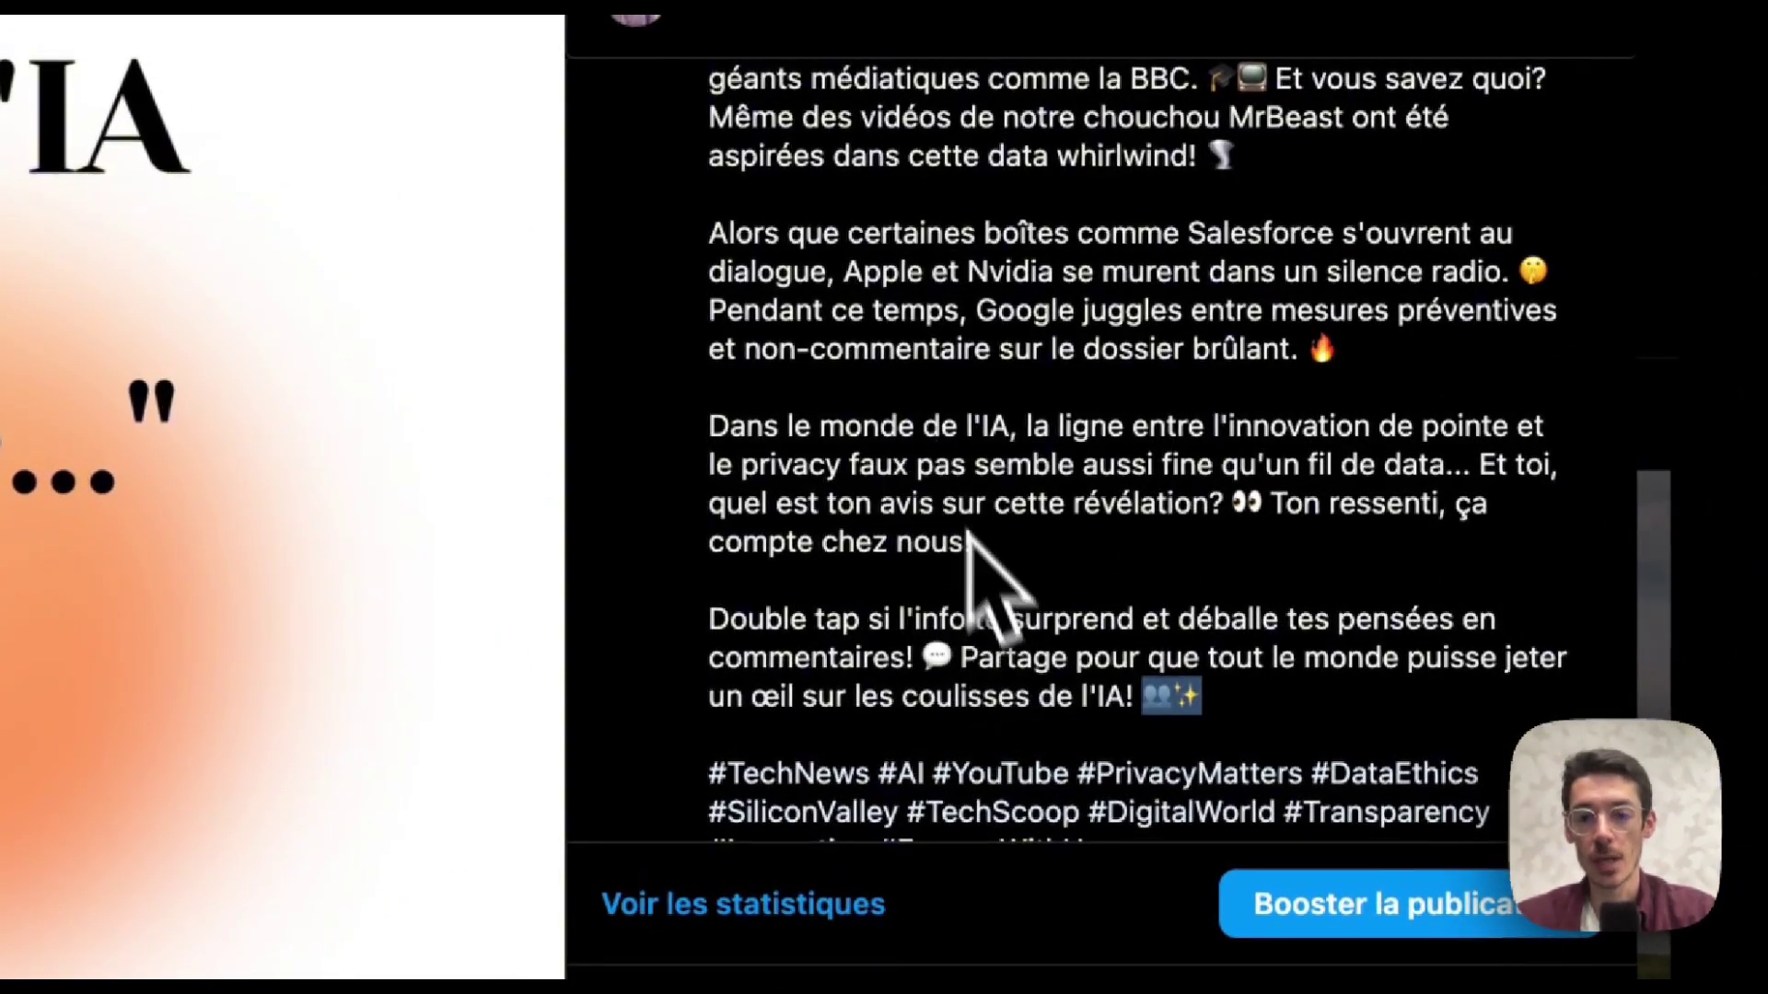
pyautogui.scroll(-2, 966, 553)
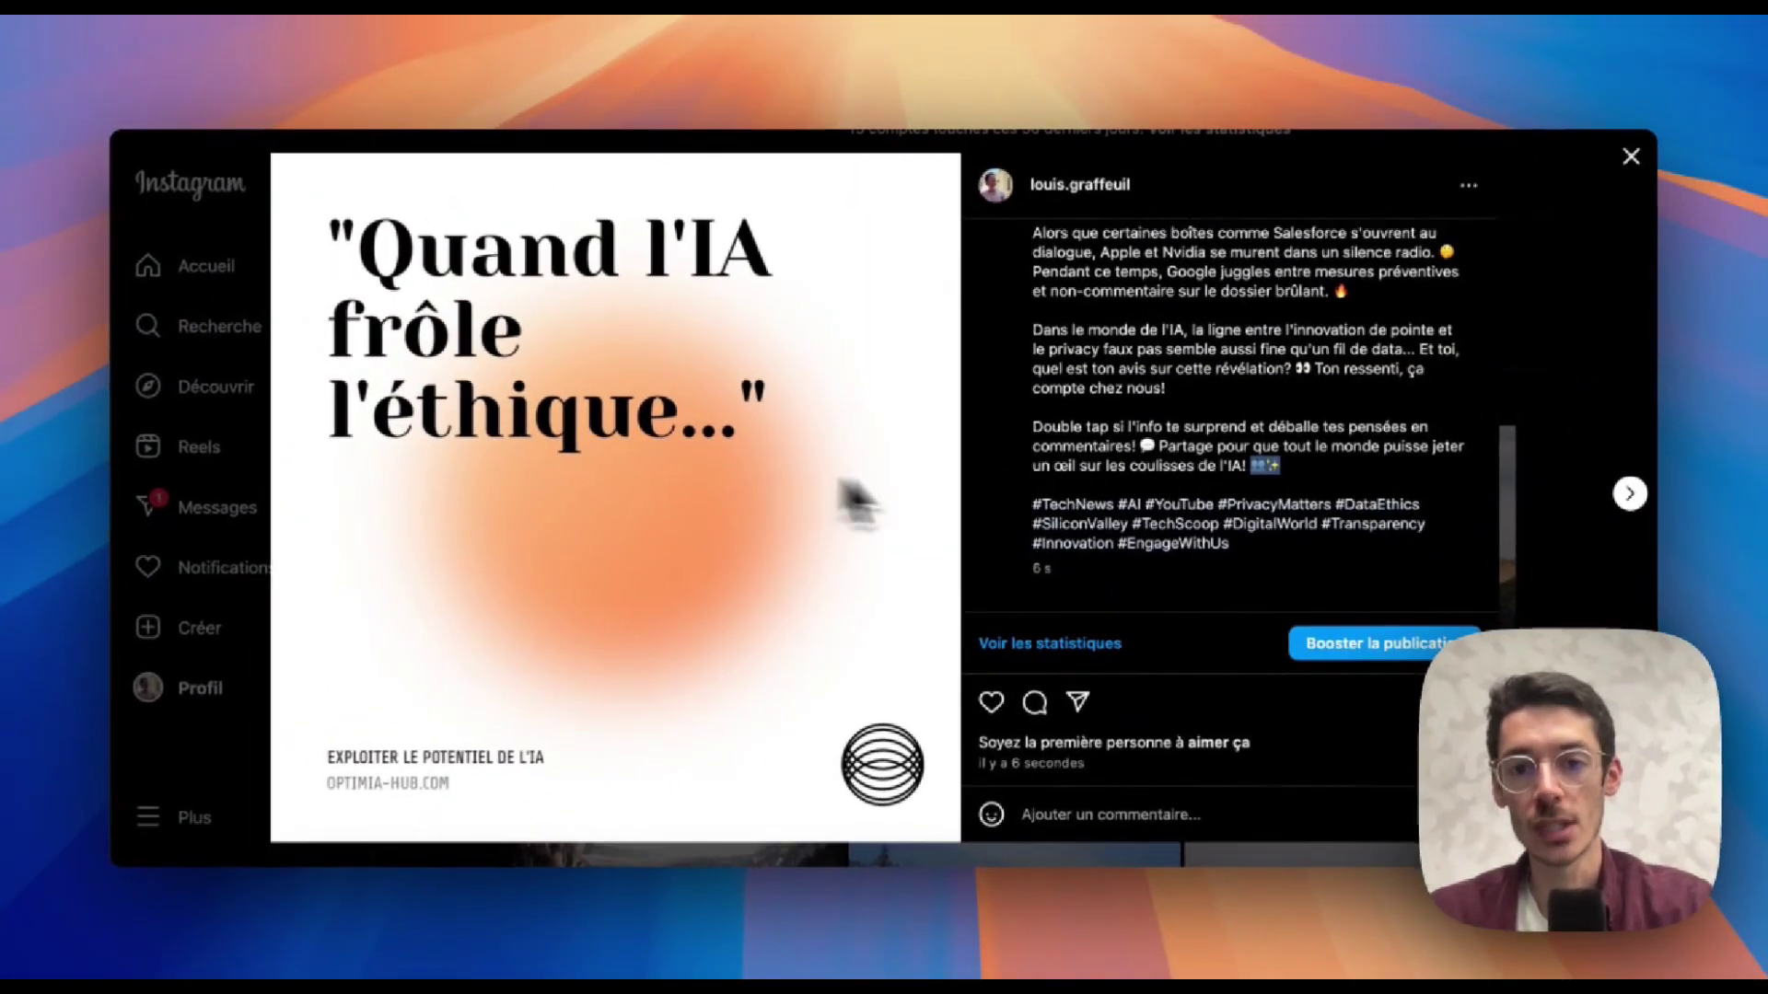
pyautogui.moveTo(1073, 433); pyautogui.dragTo(1125, 429)
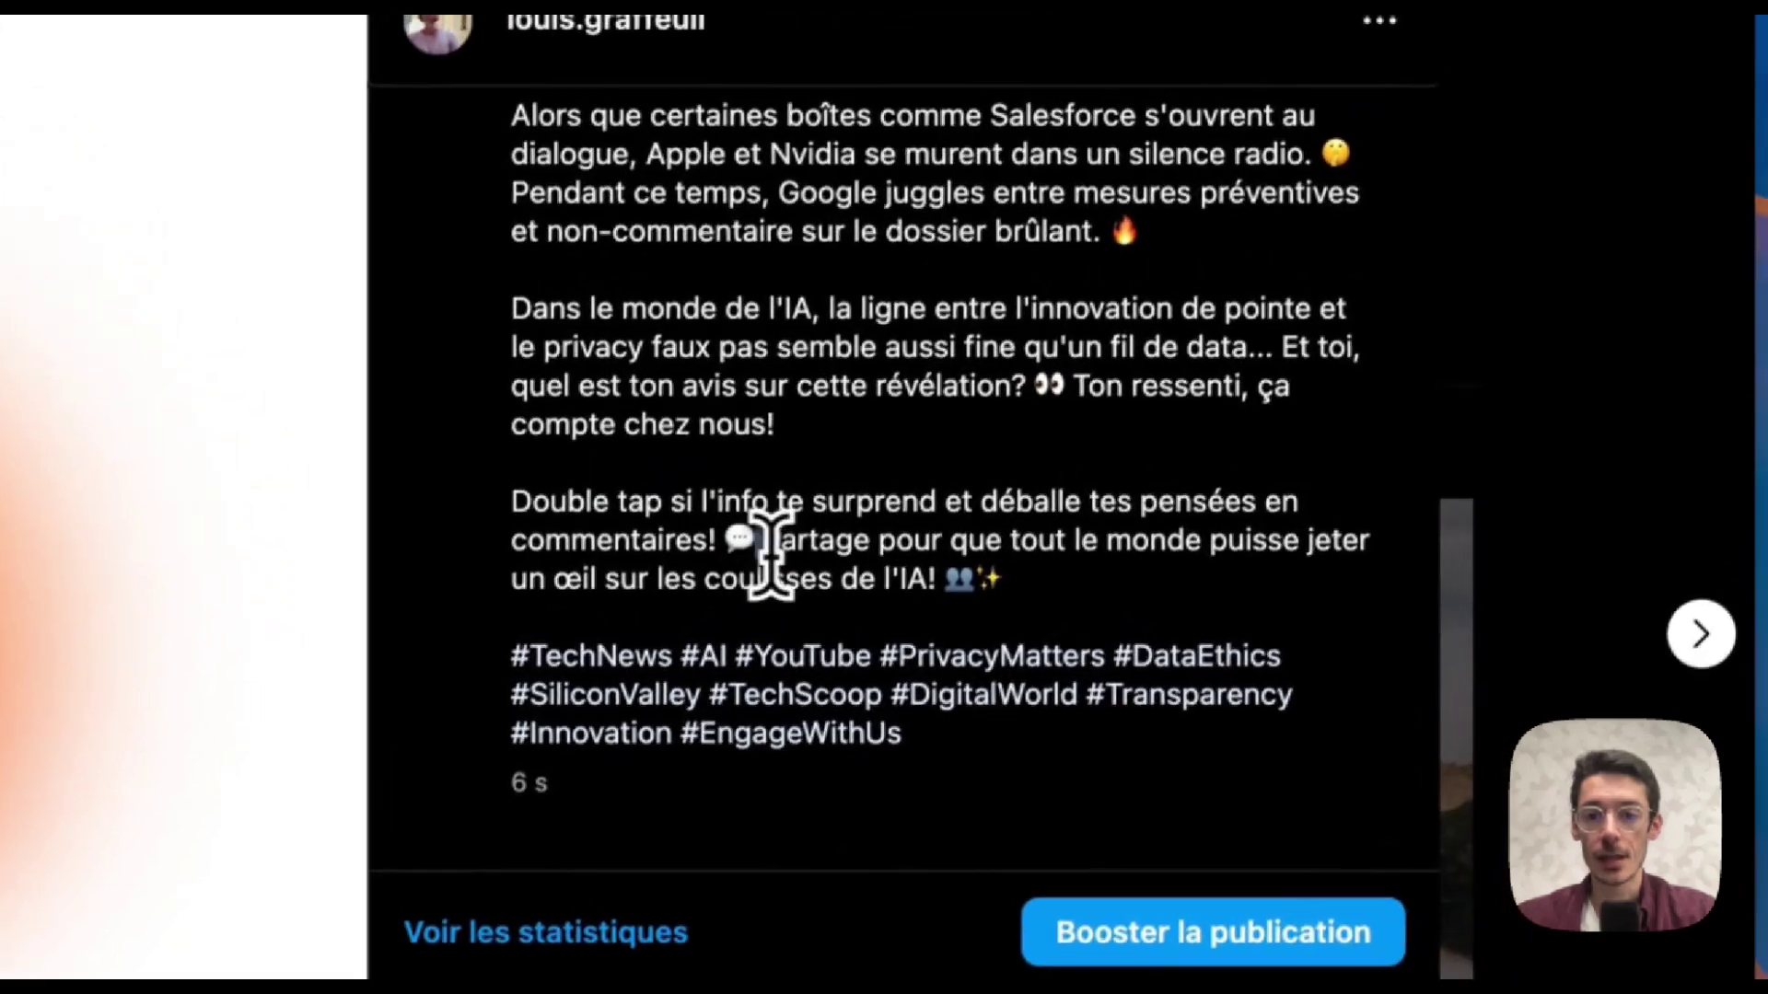
pyautogui.moveTo(772, 543); pyautogui.dragTo(792, 574)
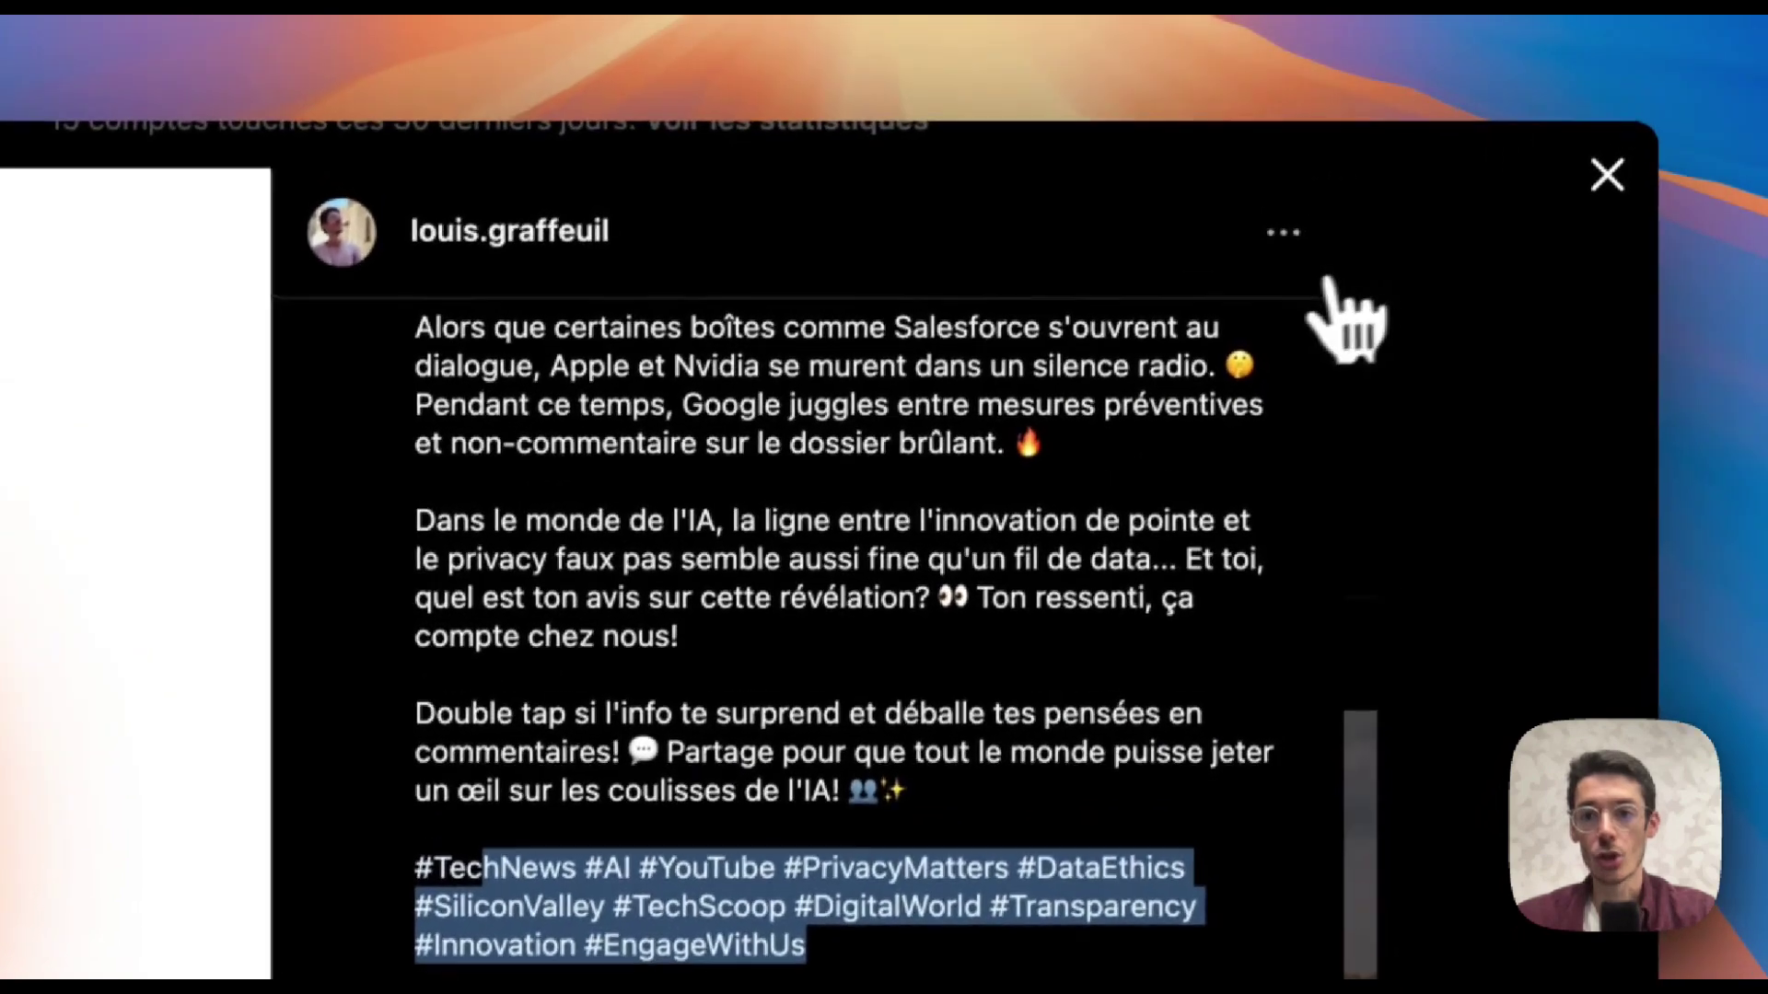
# Delete the open Instagram post.
pyautogui.click(1372, 30)
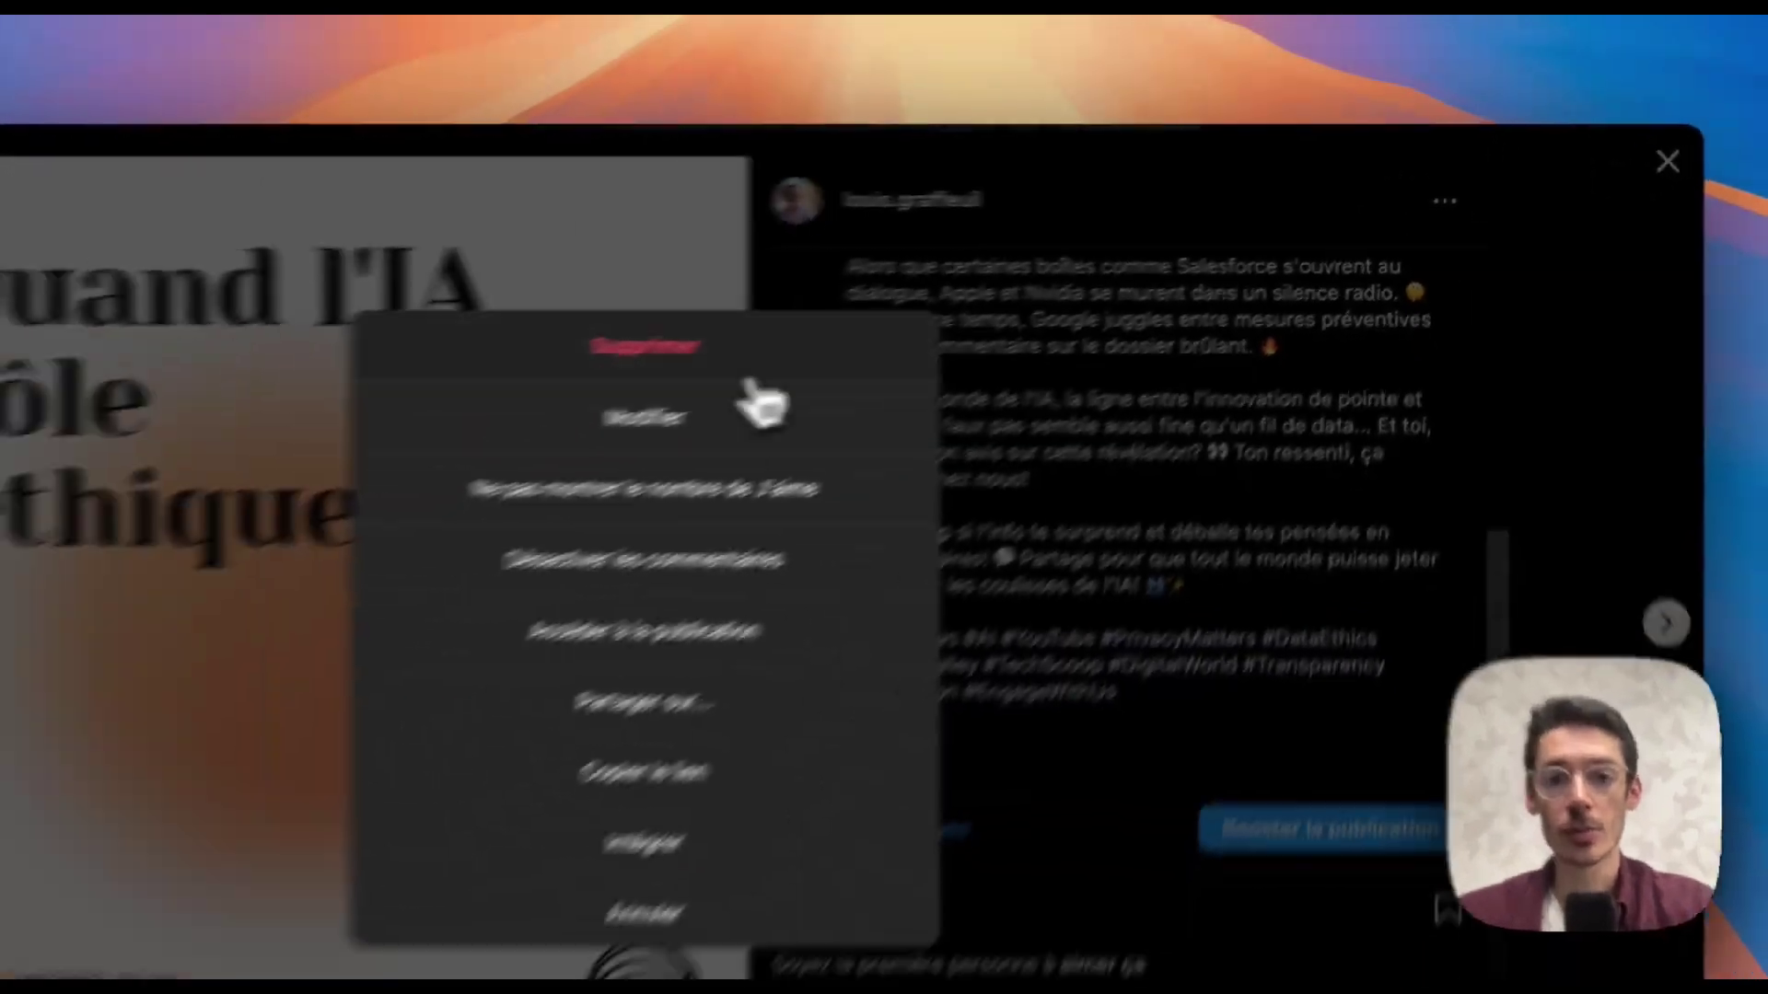
pyautogui.click(737, 348)
pyautogui.click(870, 552)
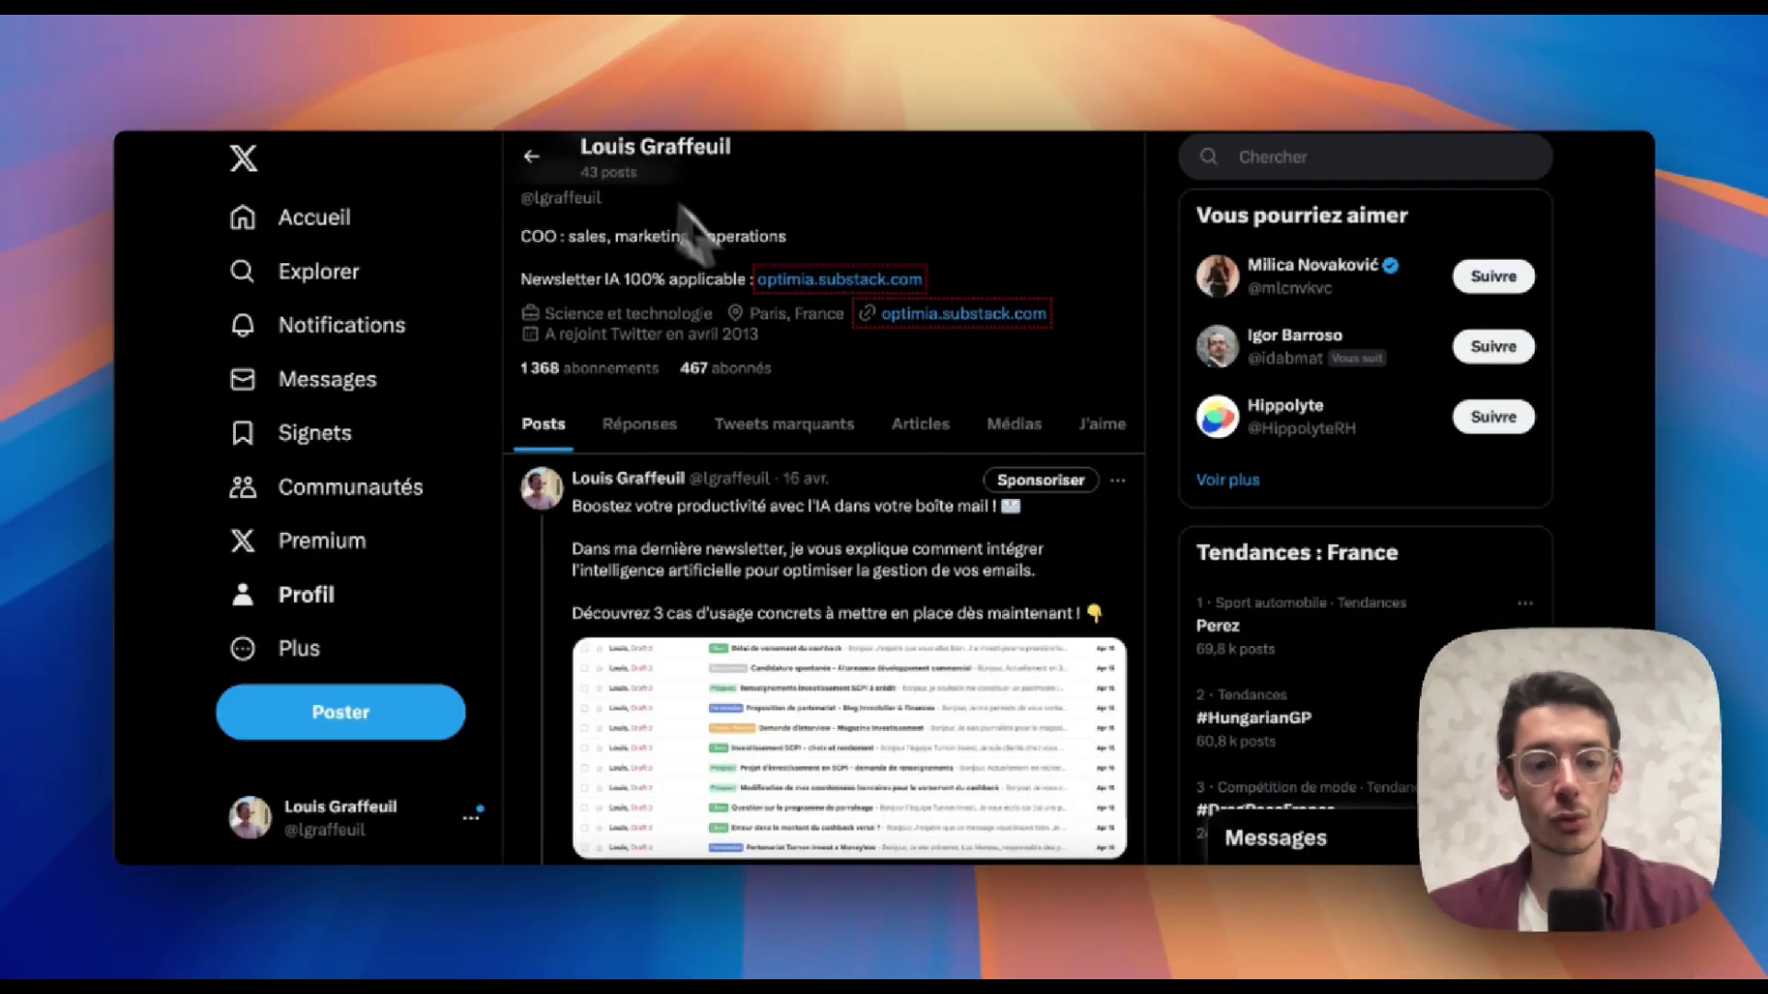
# Switch to the X profile, reload it and check the posts for the automated publication.
pyautogui.scroll(-2, 895, 361)
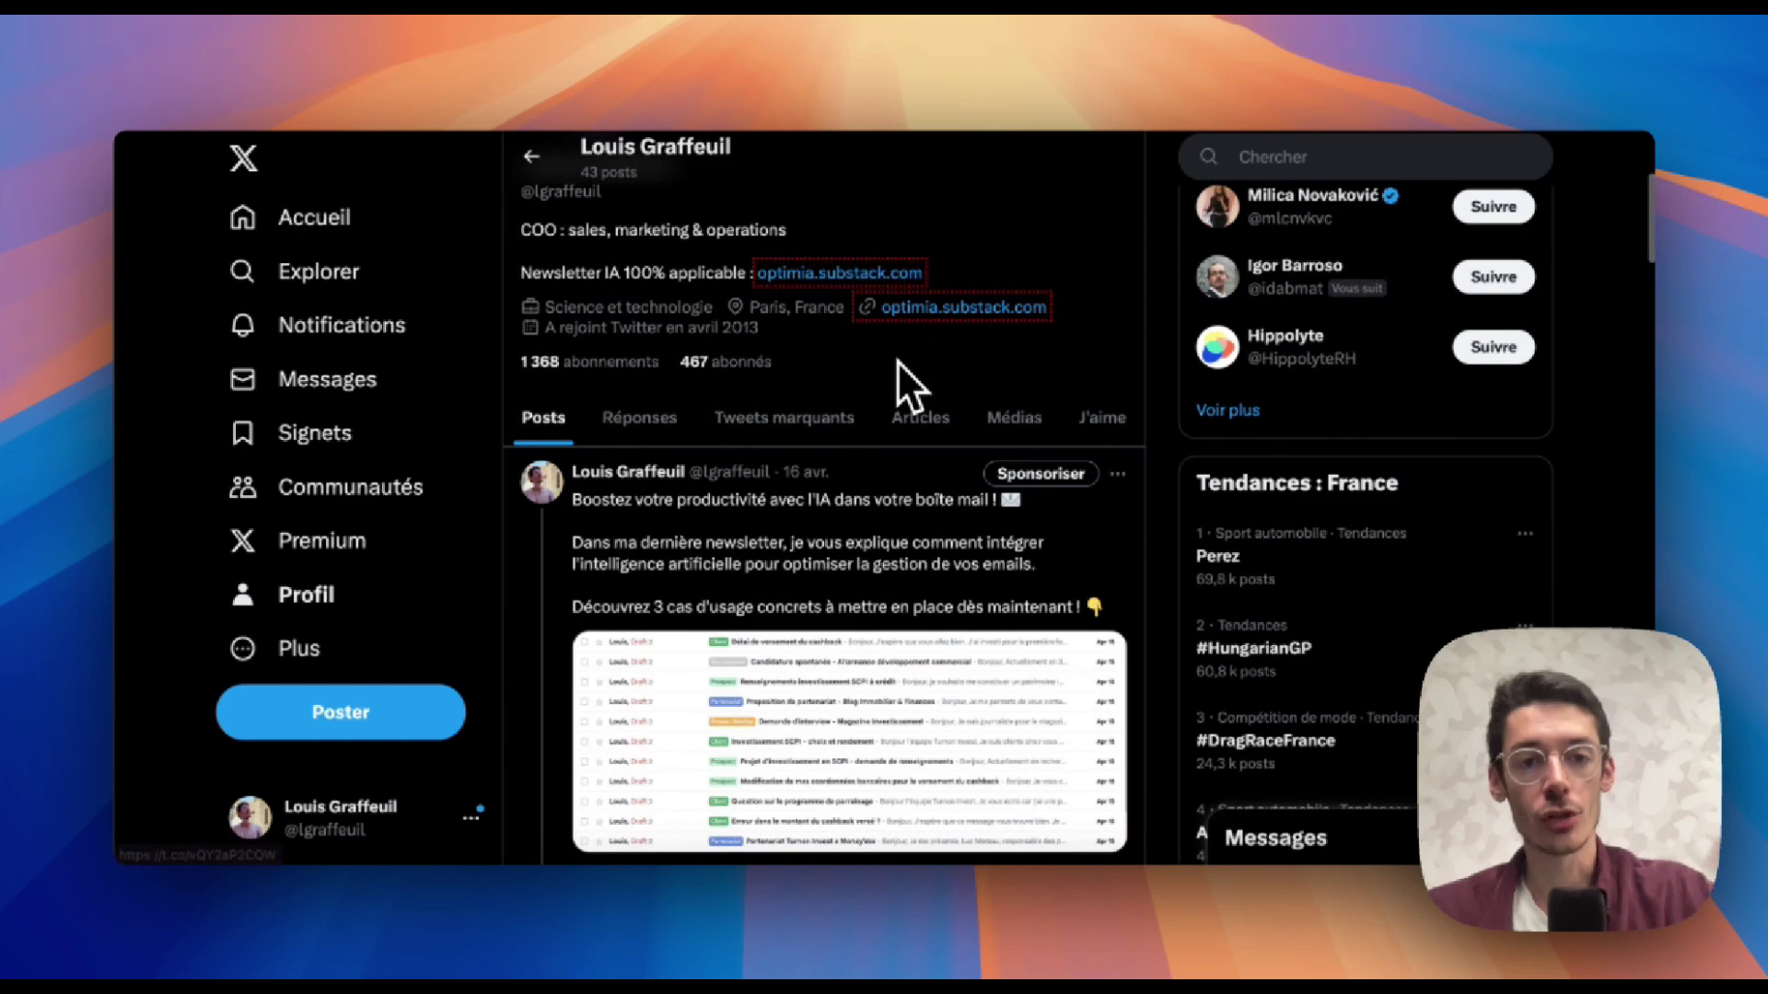
pyautogui.press('super+r')
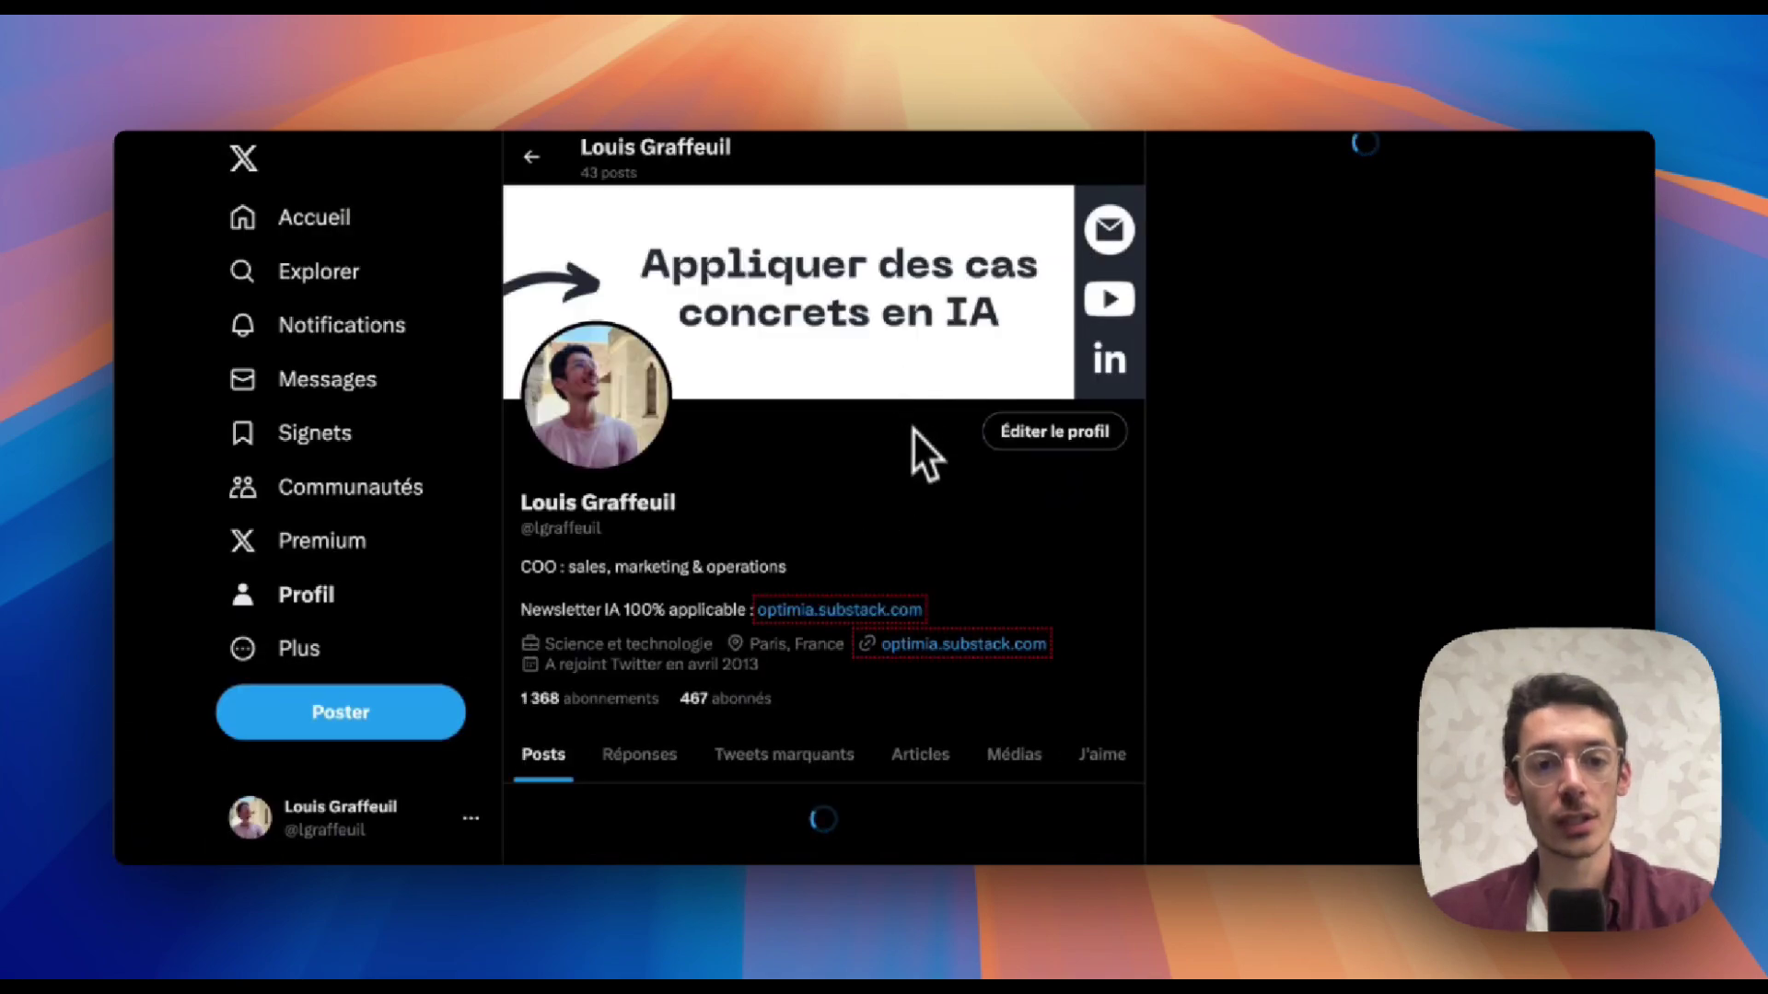
pyautogui.scroll(-3, 875, 589)
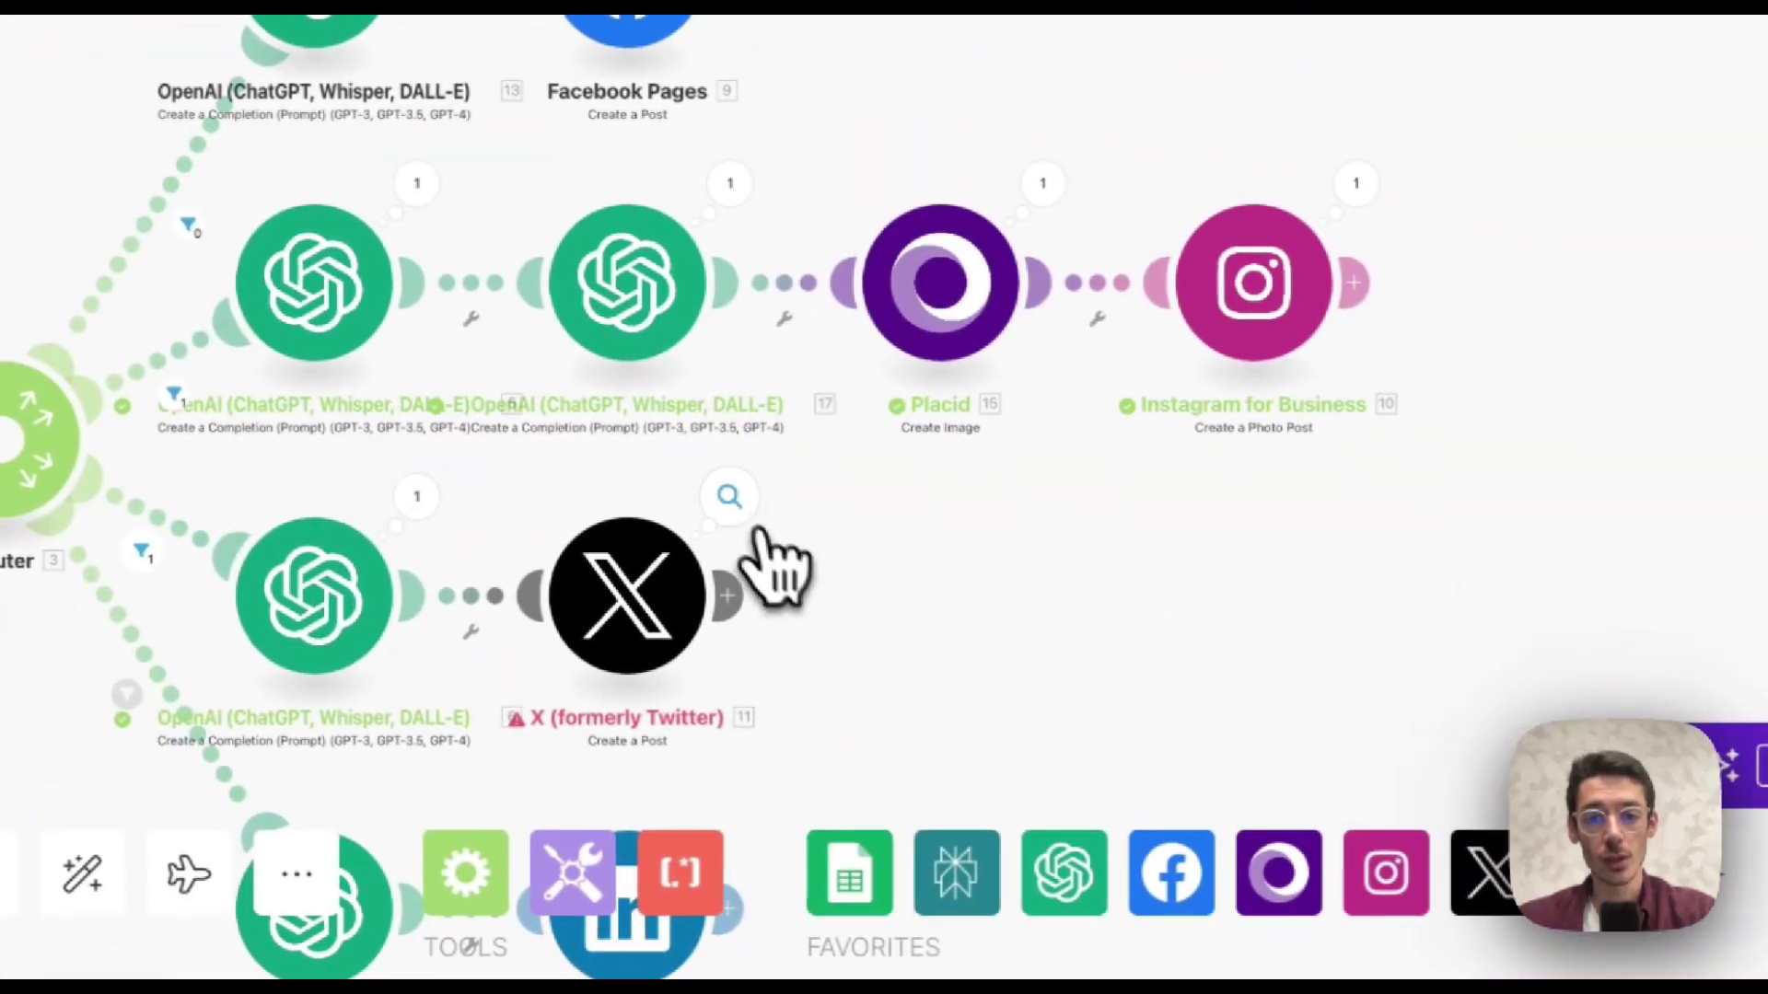
# In the Make scenario, inspect the X module's error details and copy the Result text from the X branch's OpenAI output.
pyautogui.click(1537, 715)
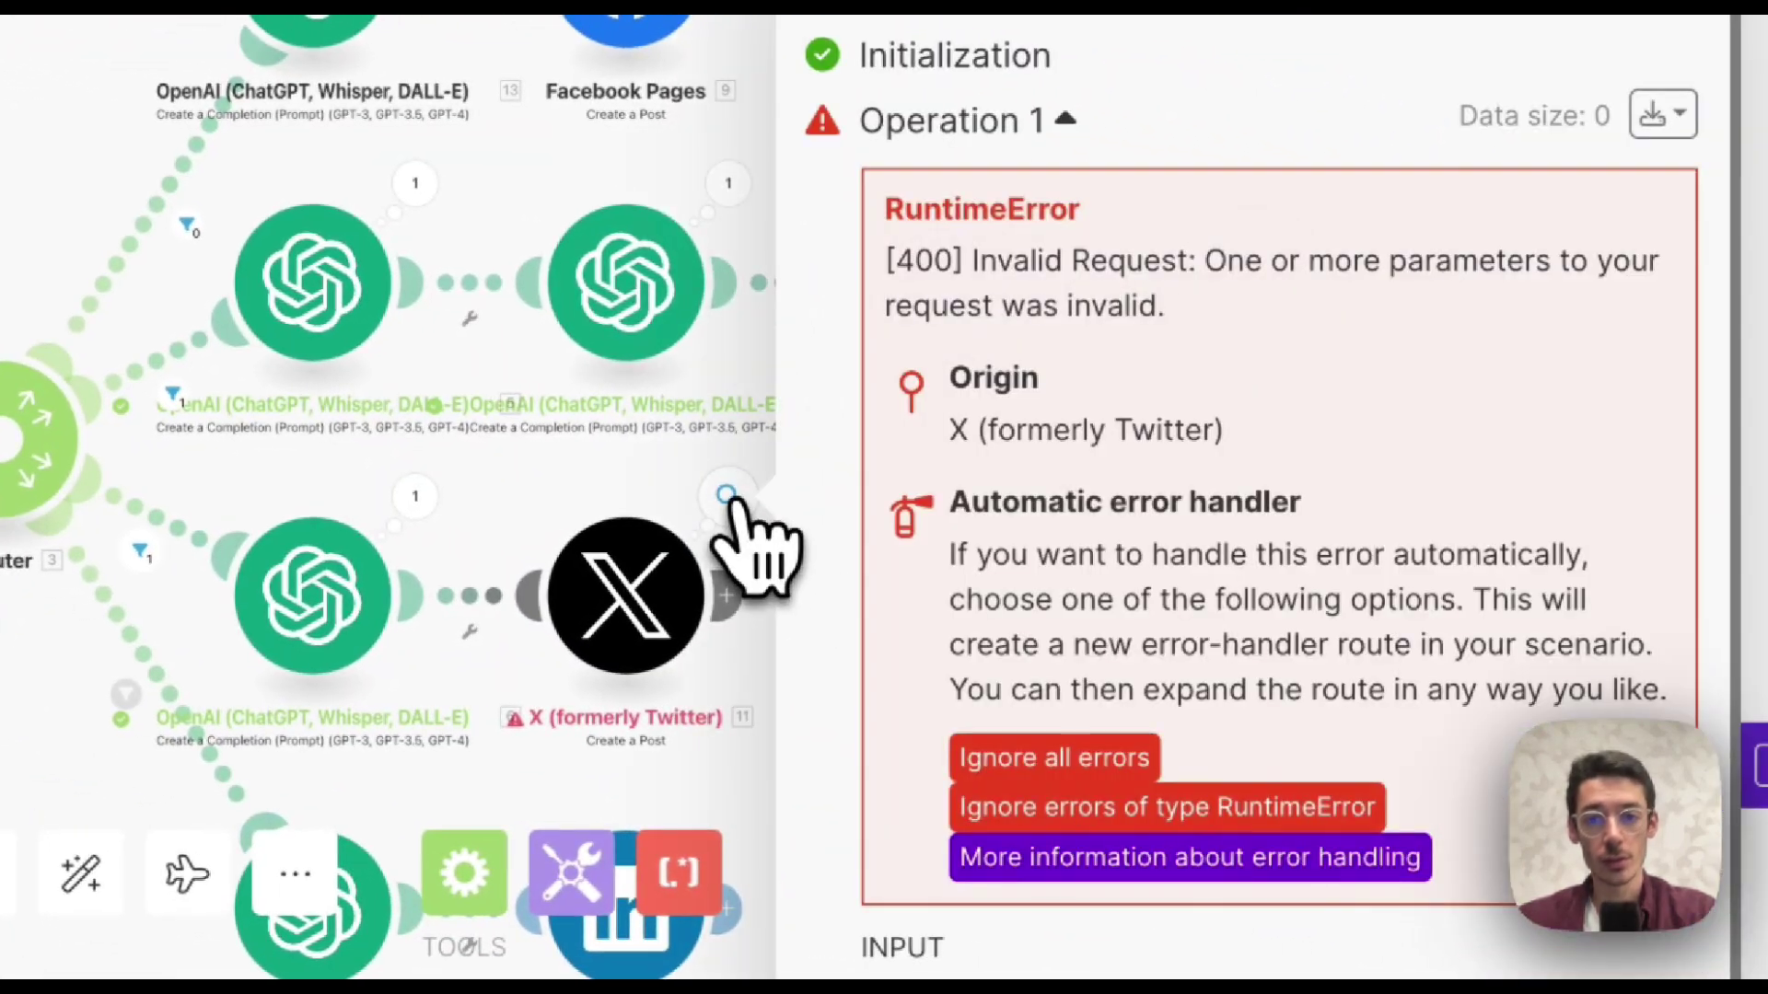
pyautogui.scroll(-2, 1296, 479)
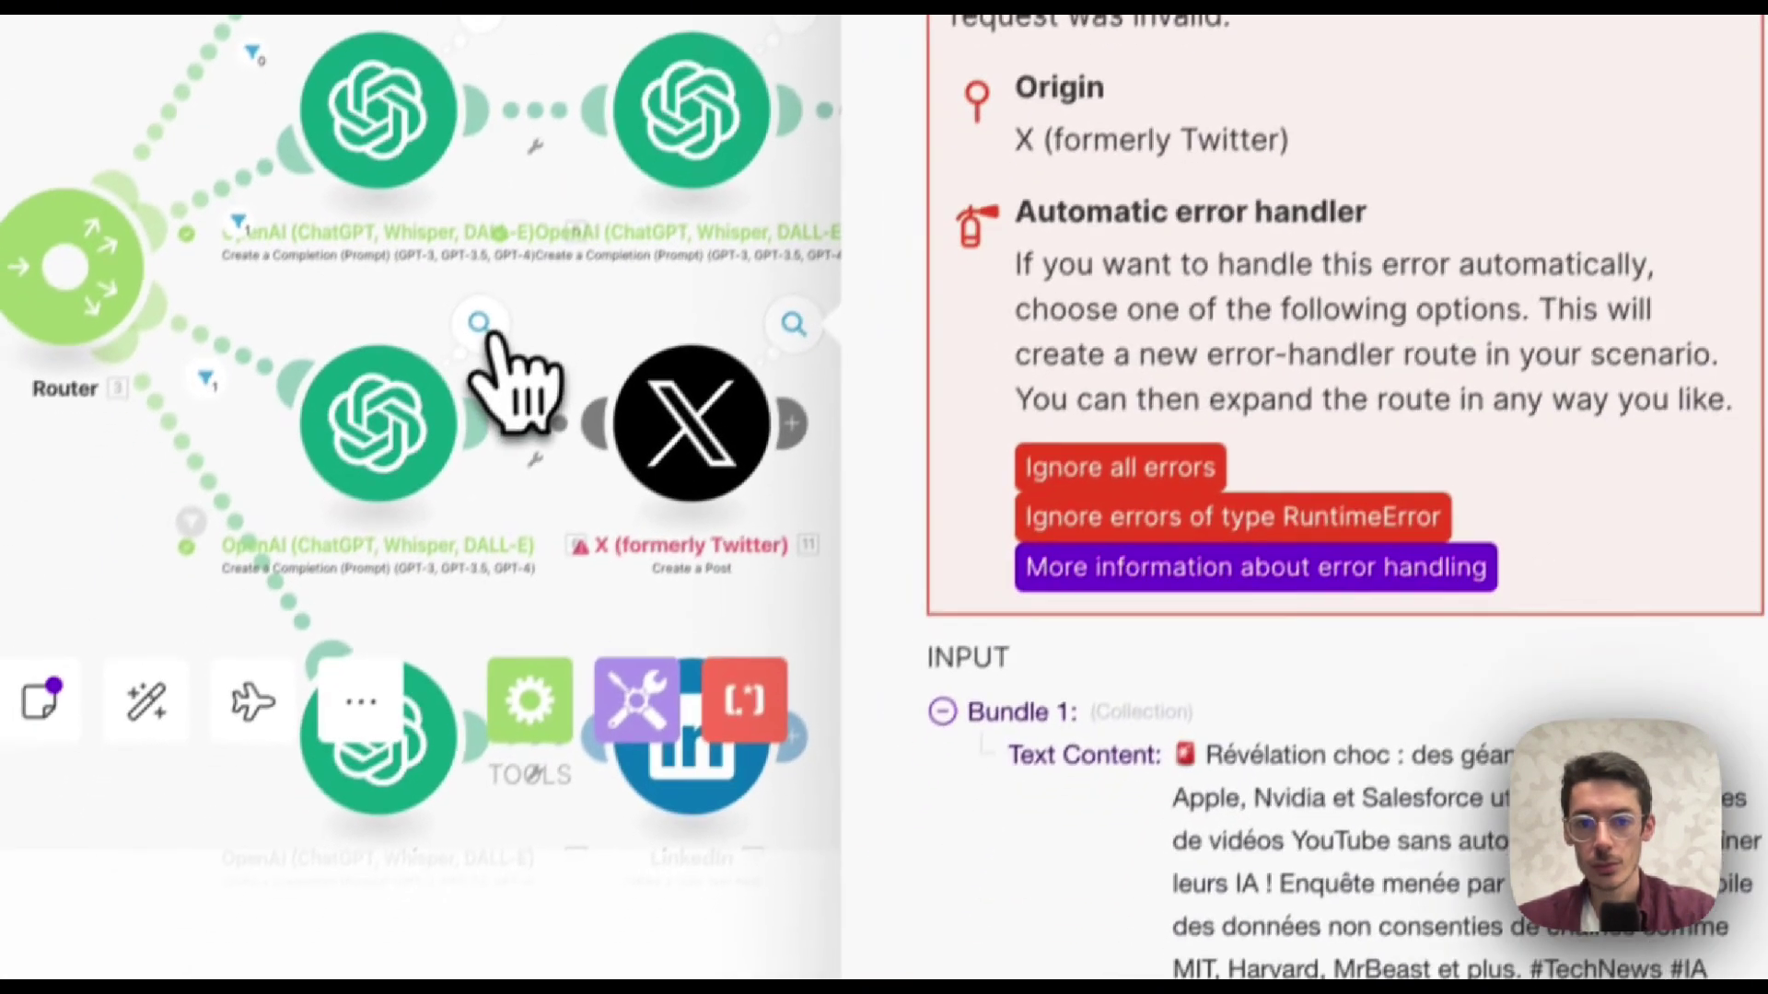
pyautogui.click(416, 497)
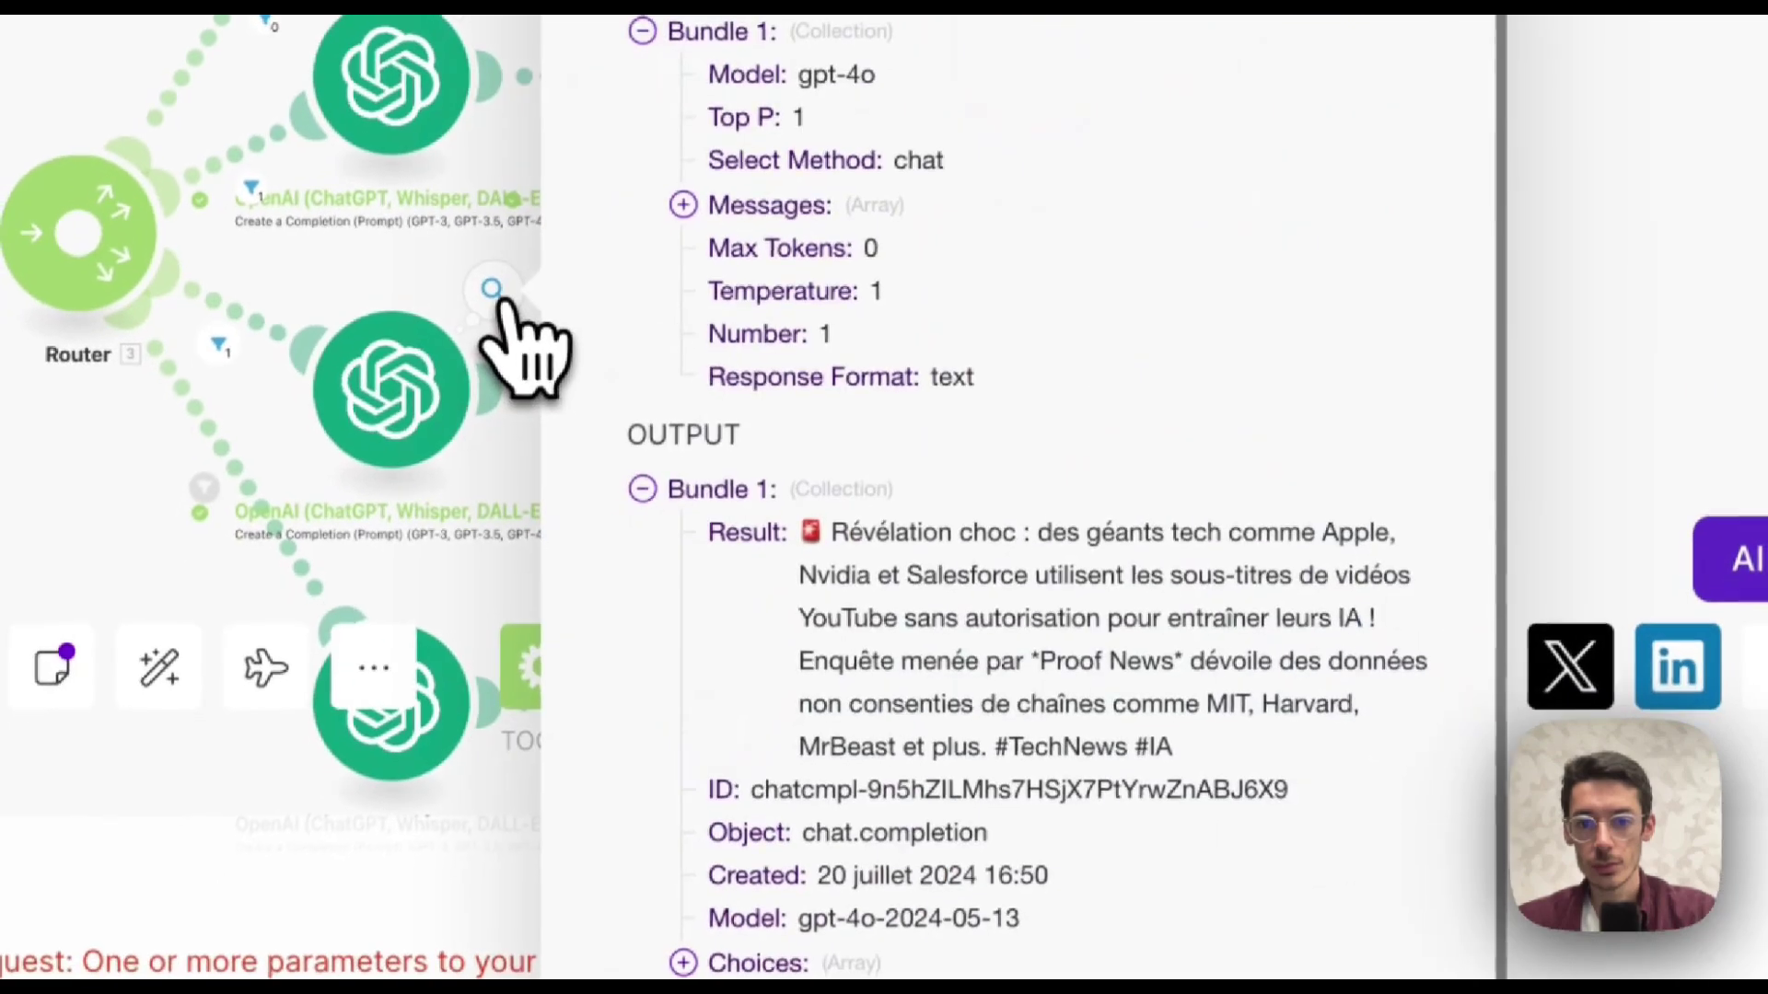
pyautogui.moveTo(817, 529); pyautogui.dragTo(1266, 690)
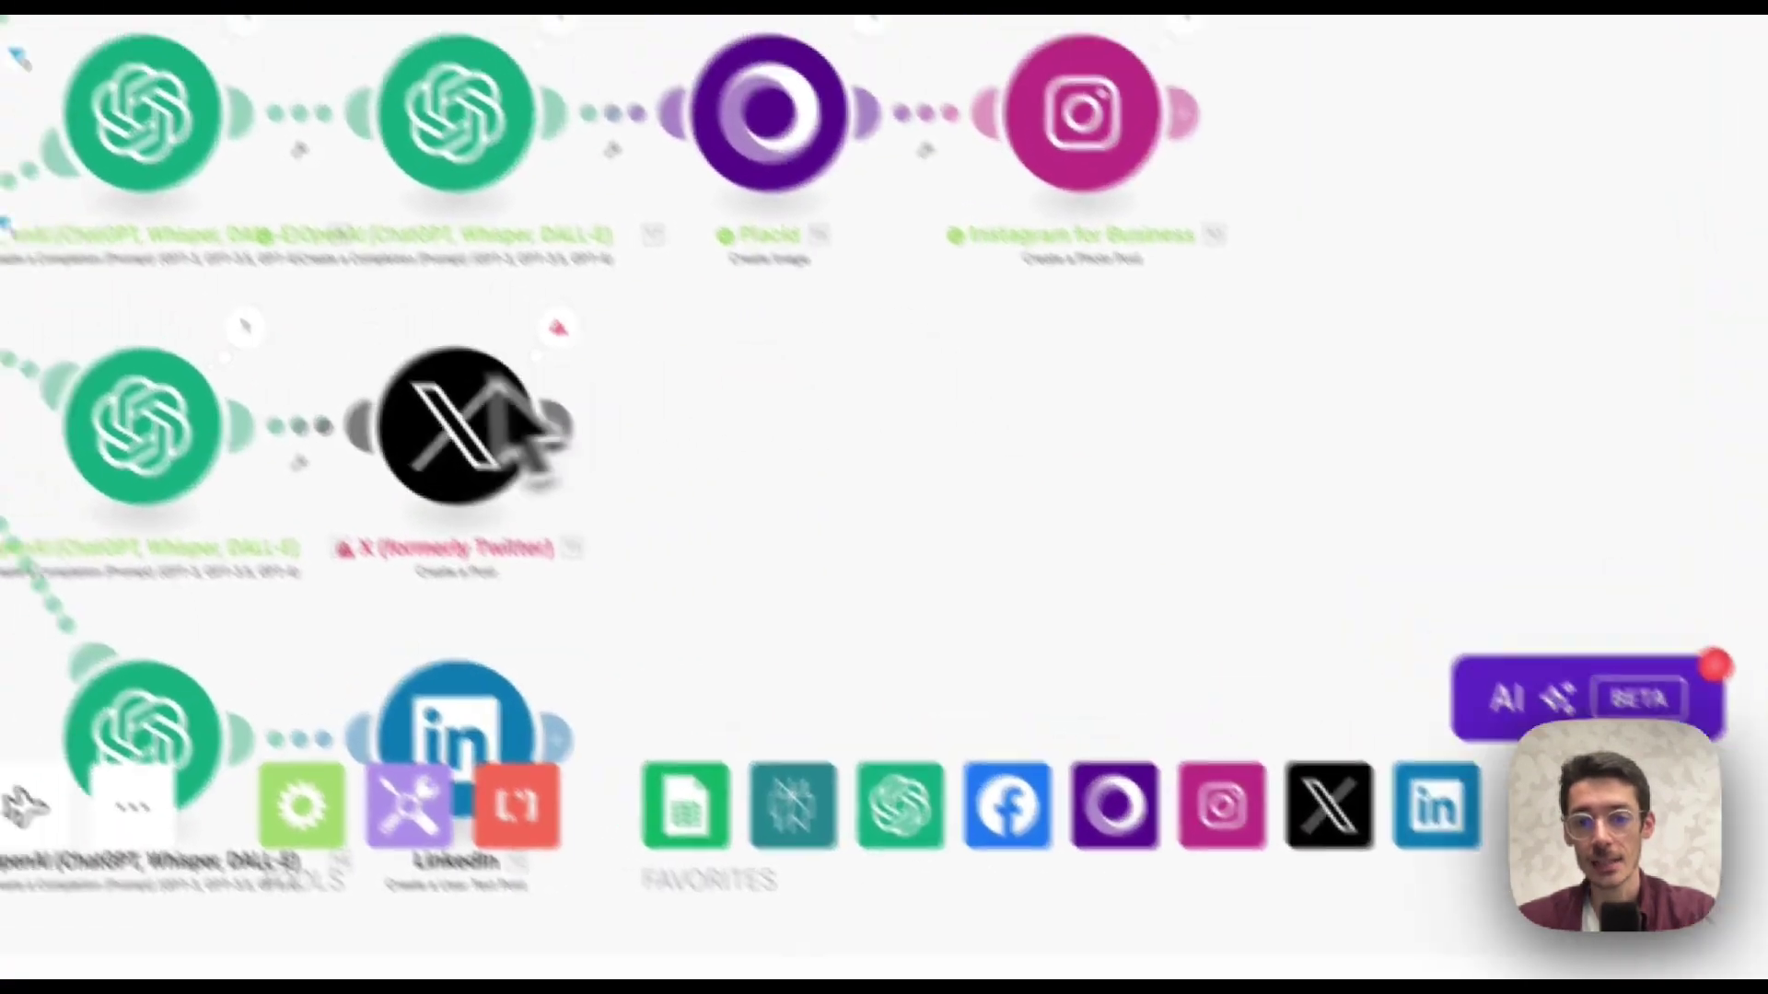
# Review the X module's run error again and check the module's connection and Text Content settings.
pyautogui.click(458, 419)
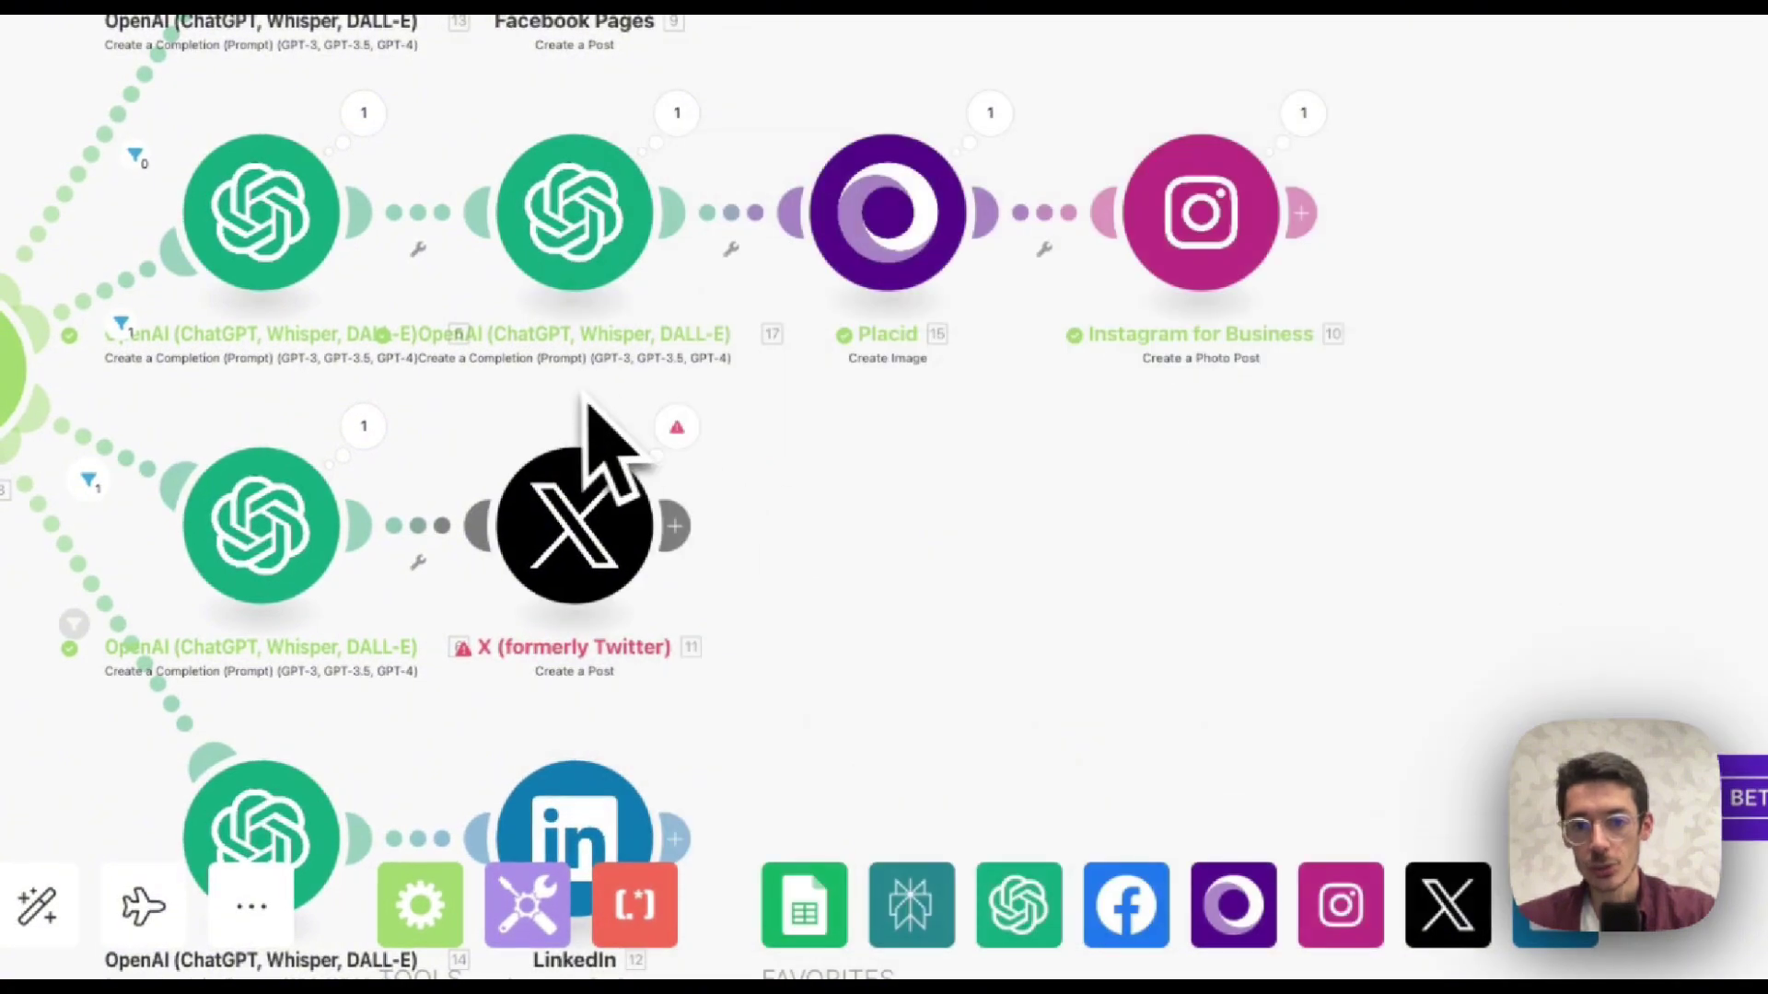
pyautogui.click(677, 427)
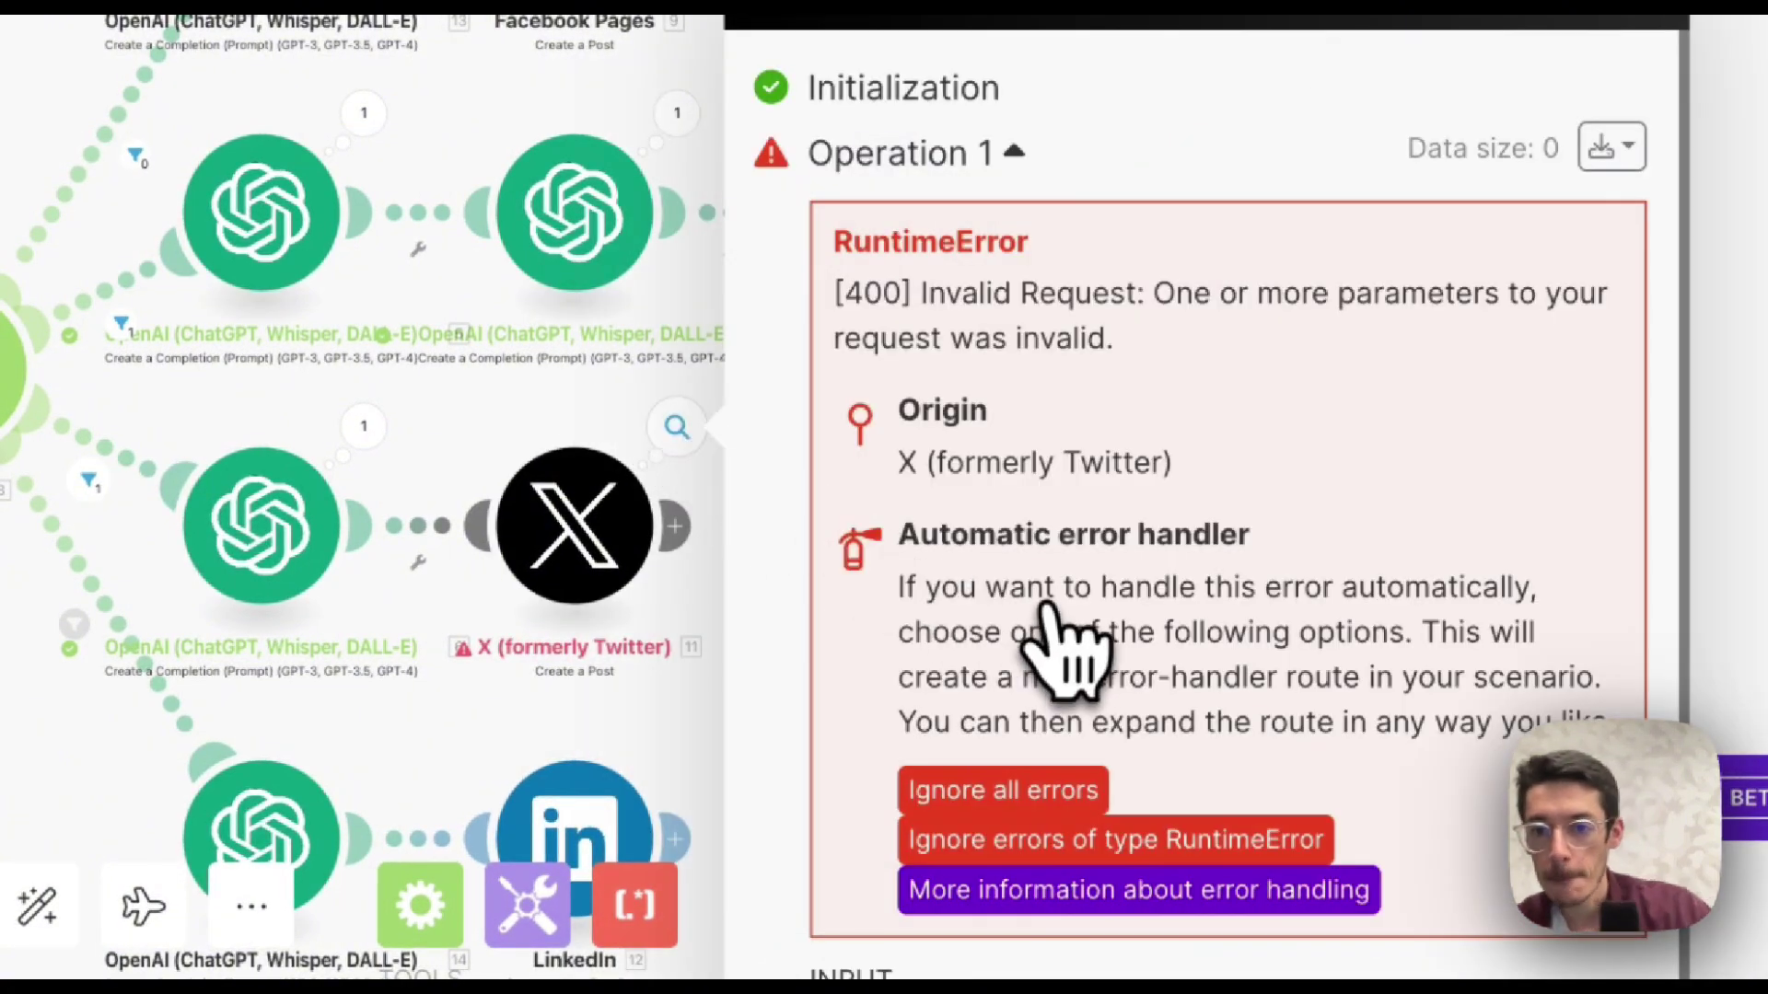
pyautogui.scroll(-3, 1131, 525)
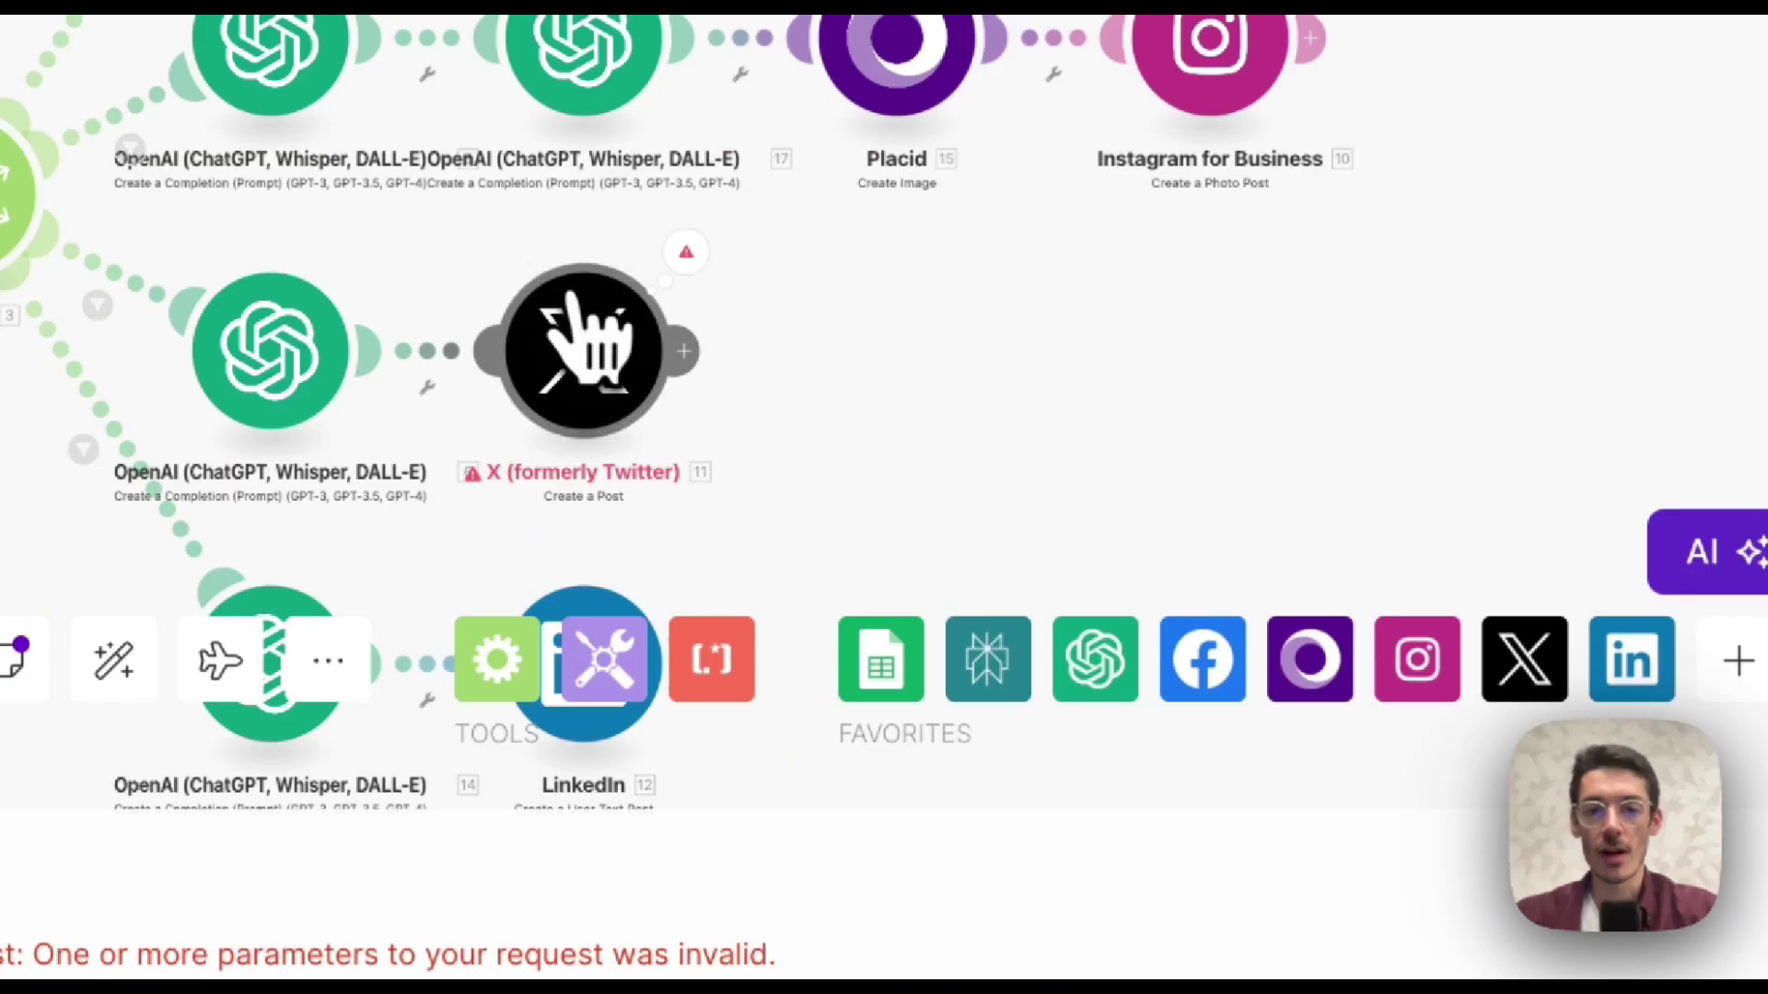
pyautogui.click(580, 309)
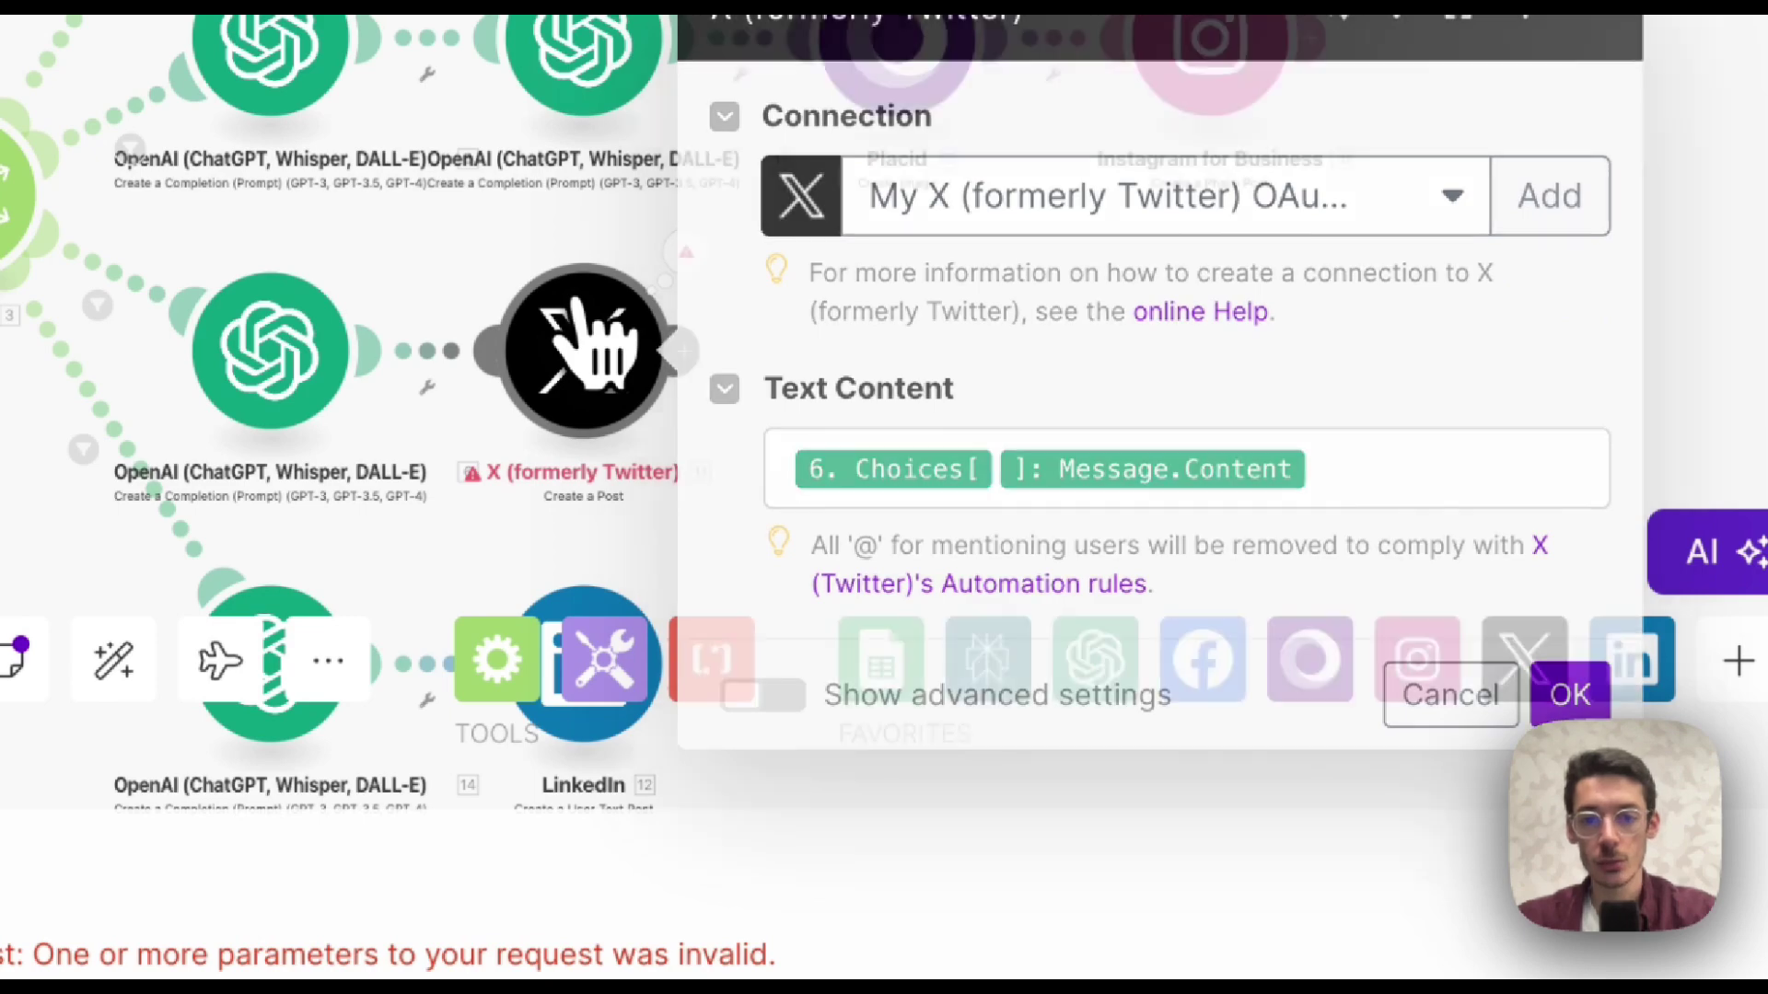
# Set up a standalone run of the X module and paste the copied tweet into the message's Content value.
pyautogui.rightClick(578, 299)
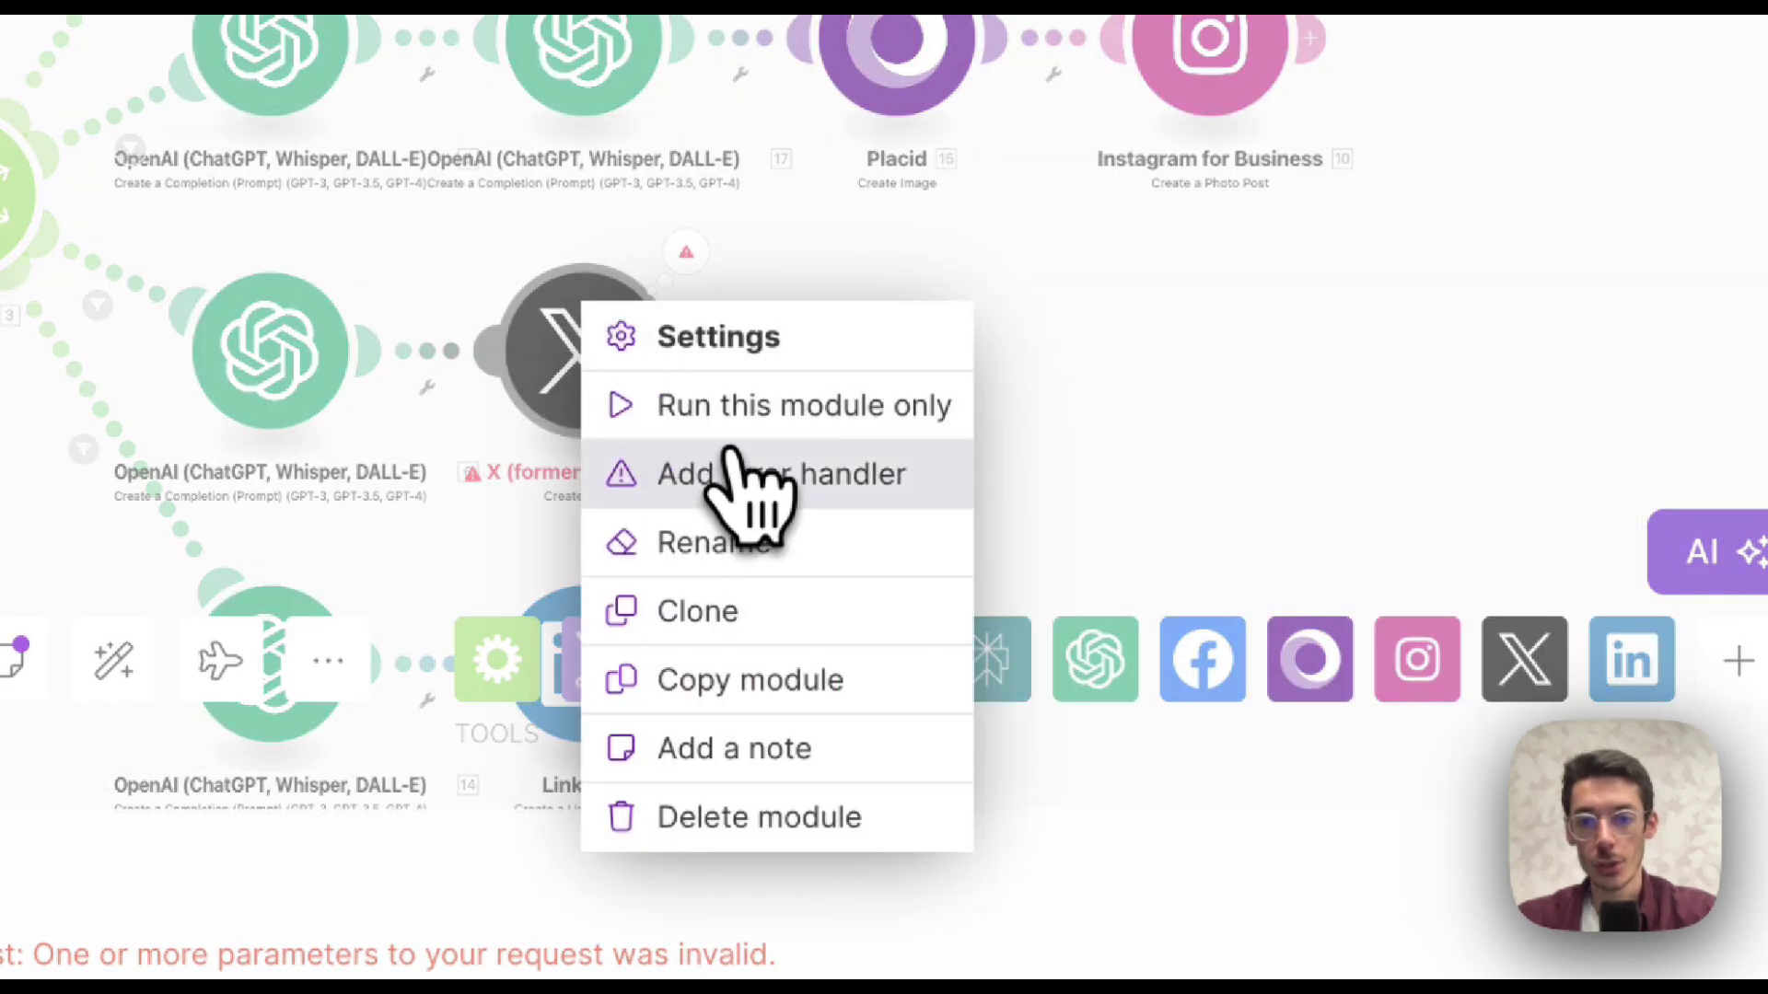
pyautogui.click(736, 409)
pyautogui.click(967, 565)
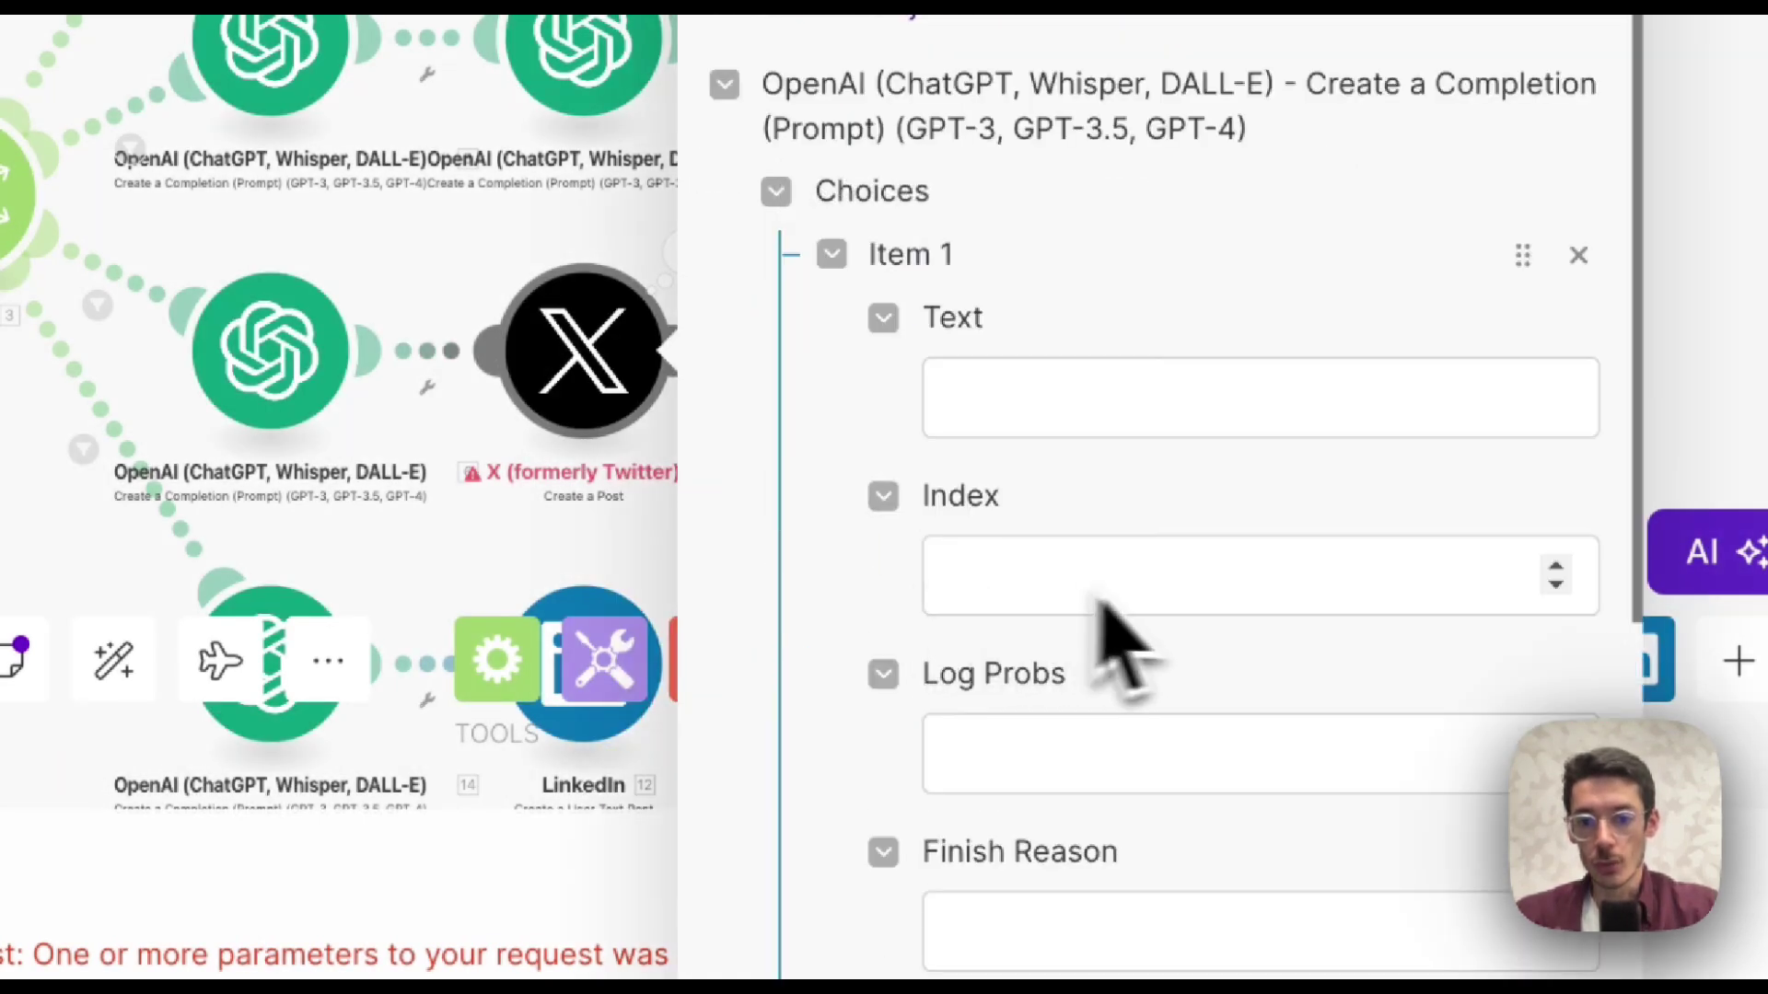
pyautogui.scroll(-5, 1091, 596)
pyautogui.click(1035, 804)
pyautogui.press('super+v')
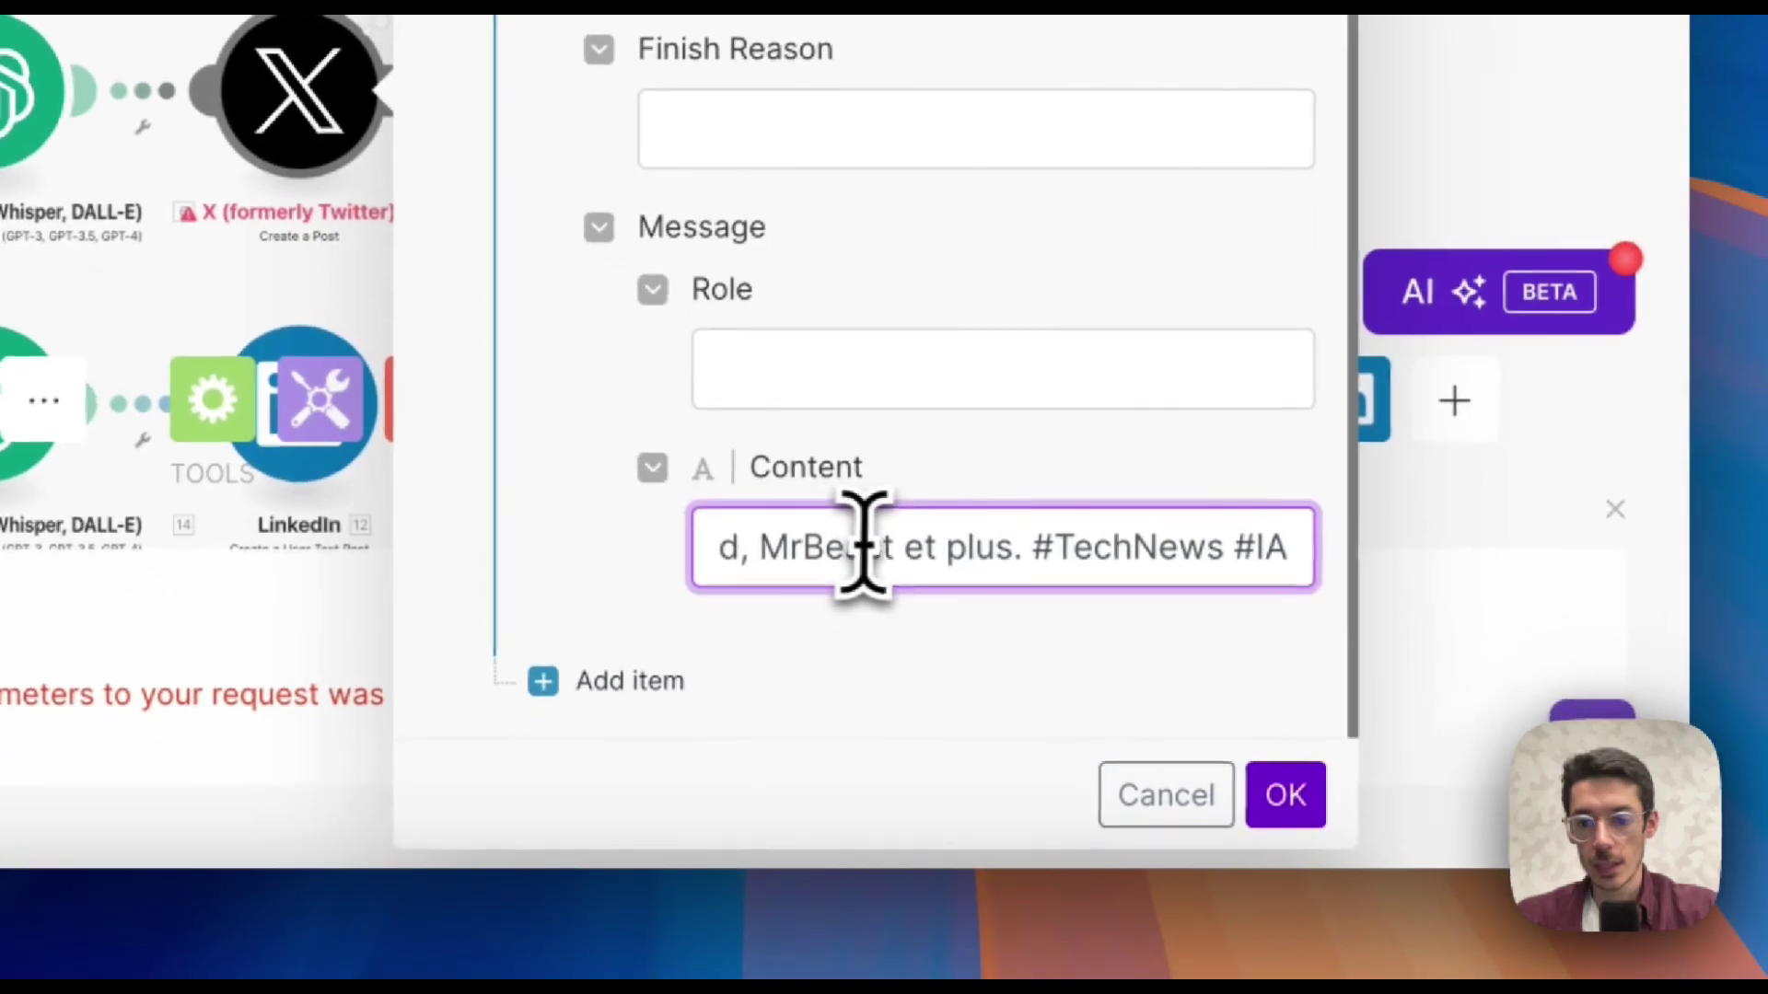
# Shorten the tweet by removing the text between "entraîner leurs IA !" and the hashtags #TechNews #IA, and run the X module alone.
pyautogui.press('super+Left')
pyautogui.hscroll(10, 930, 544)
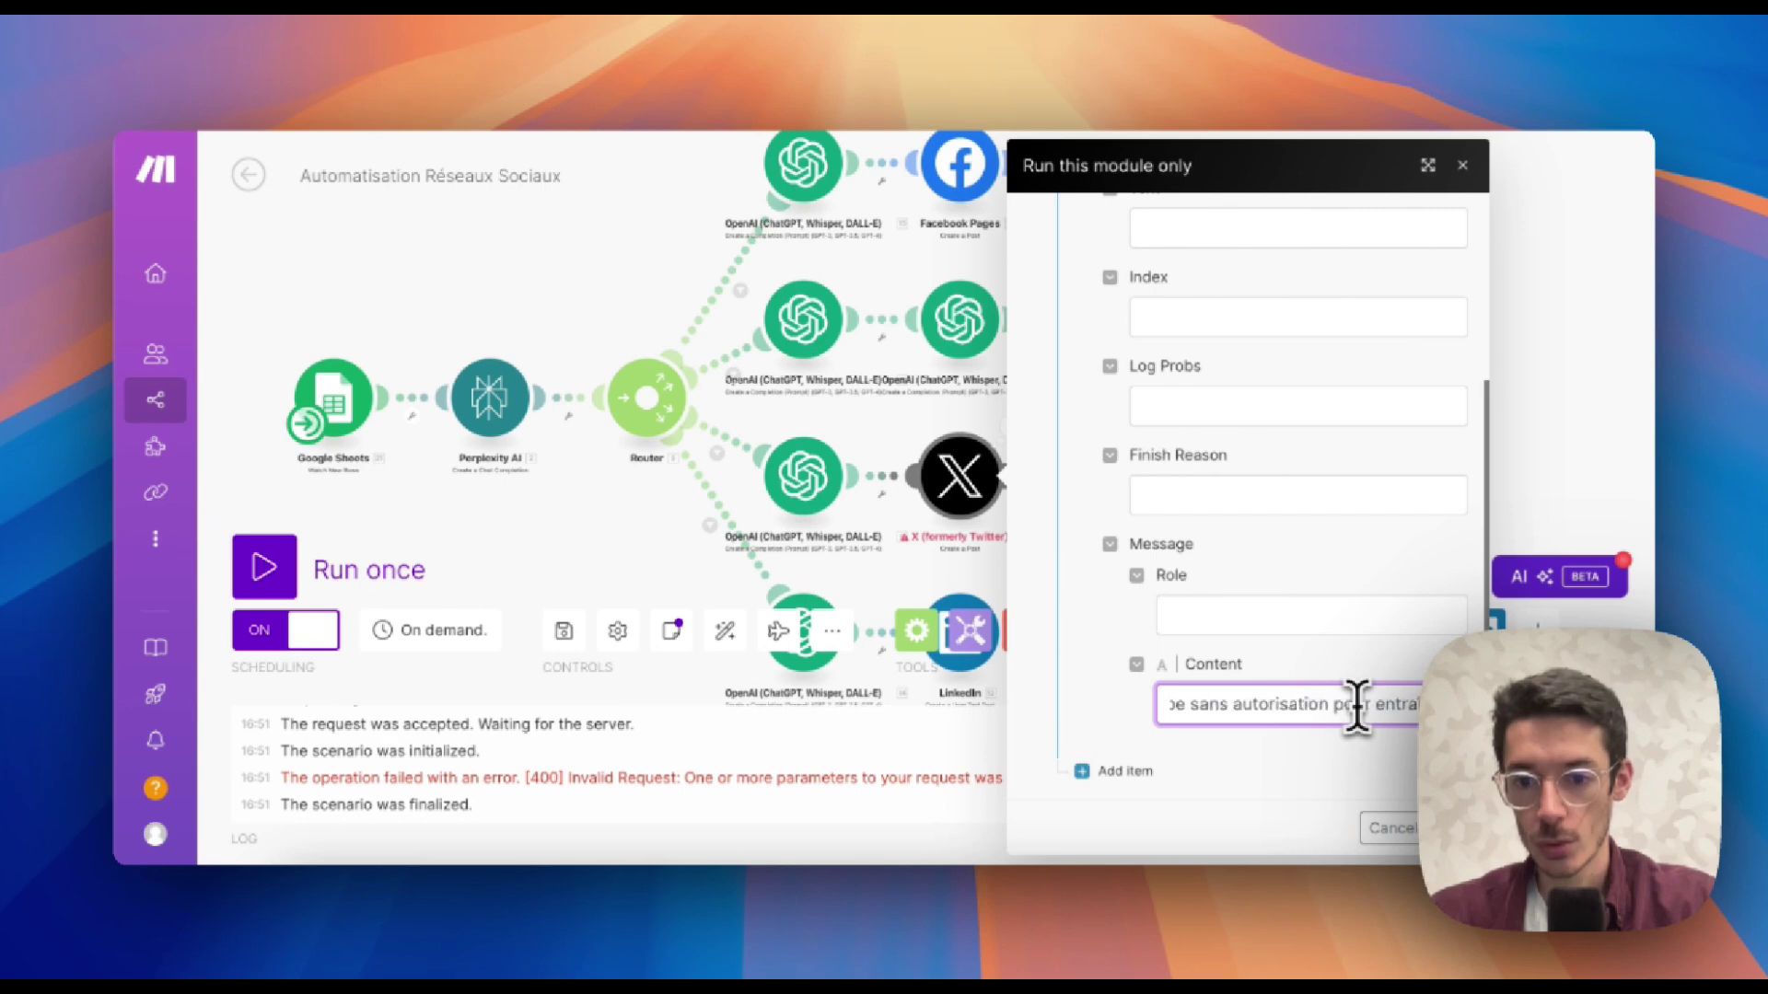
pyautogui.moveTo(1205, 704); pyautogui.dragTo(1353, 704)
pyautogui.press('BackSpace')
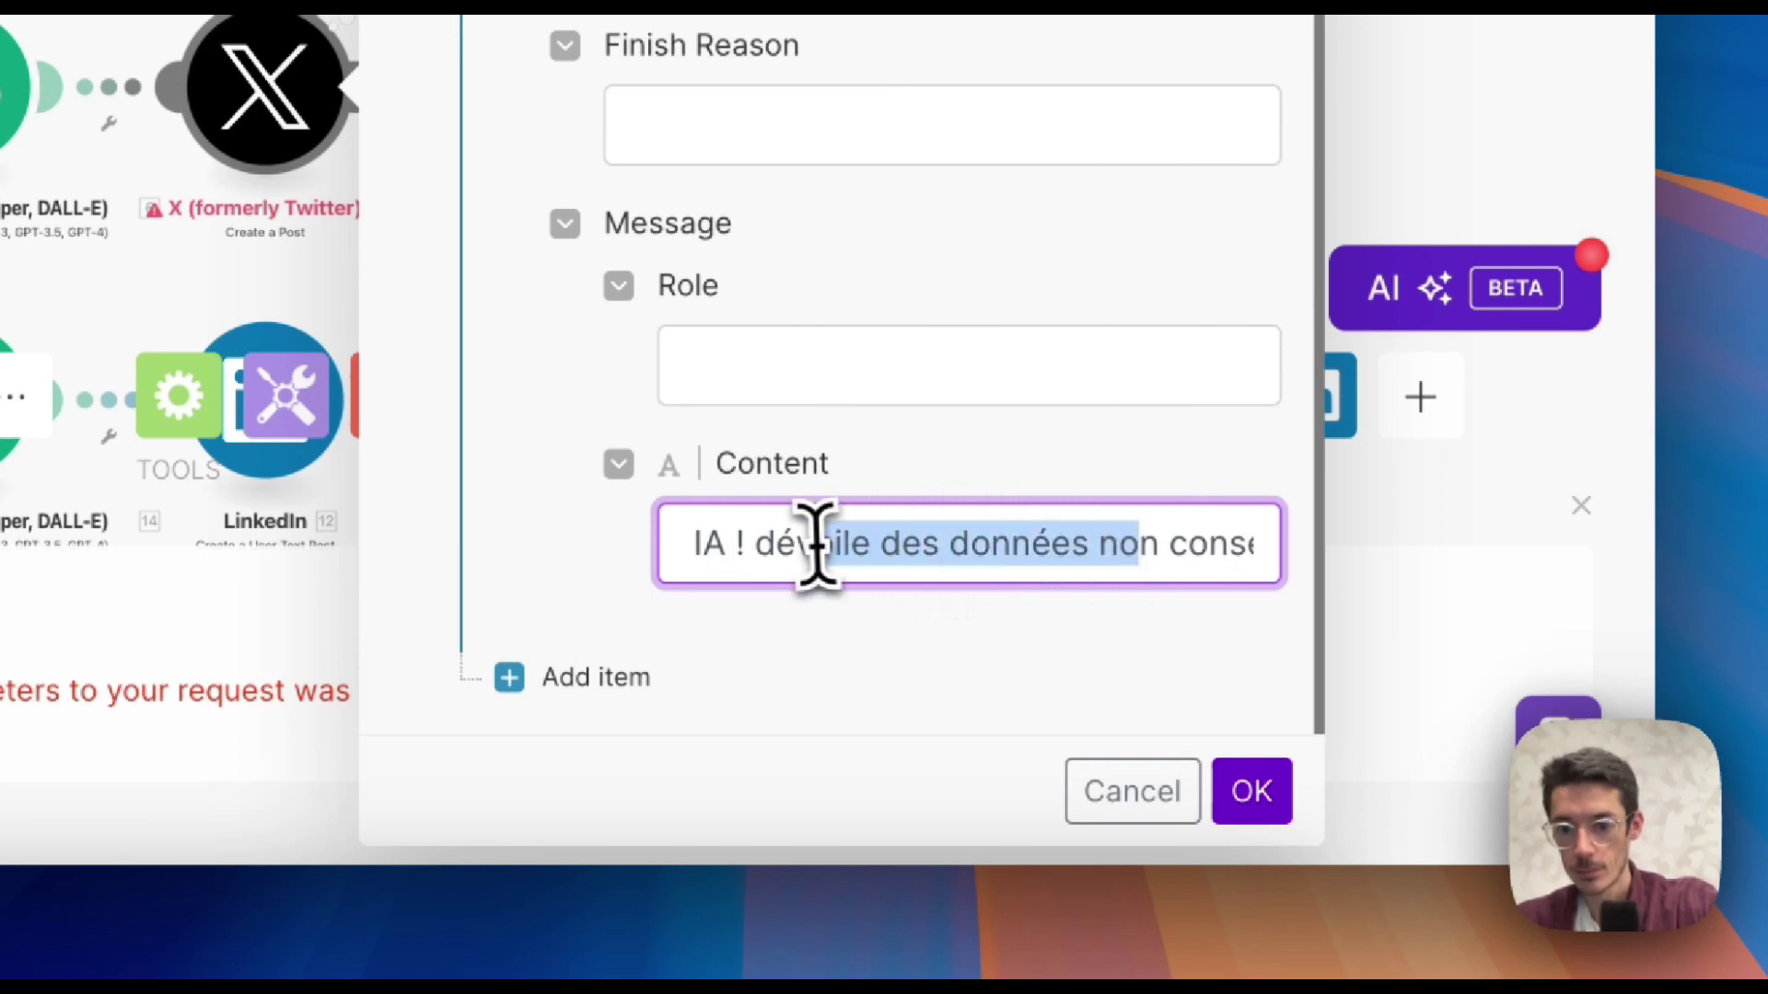
pyautogui.moveTo(910, 543); pyautogui.dragTo(787, 543)
pyautogui.press('BackSpace')
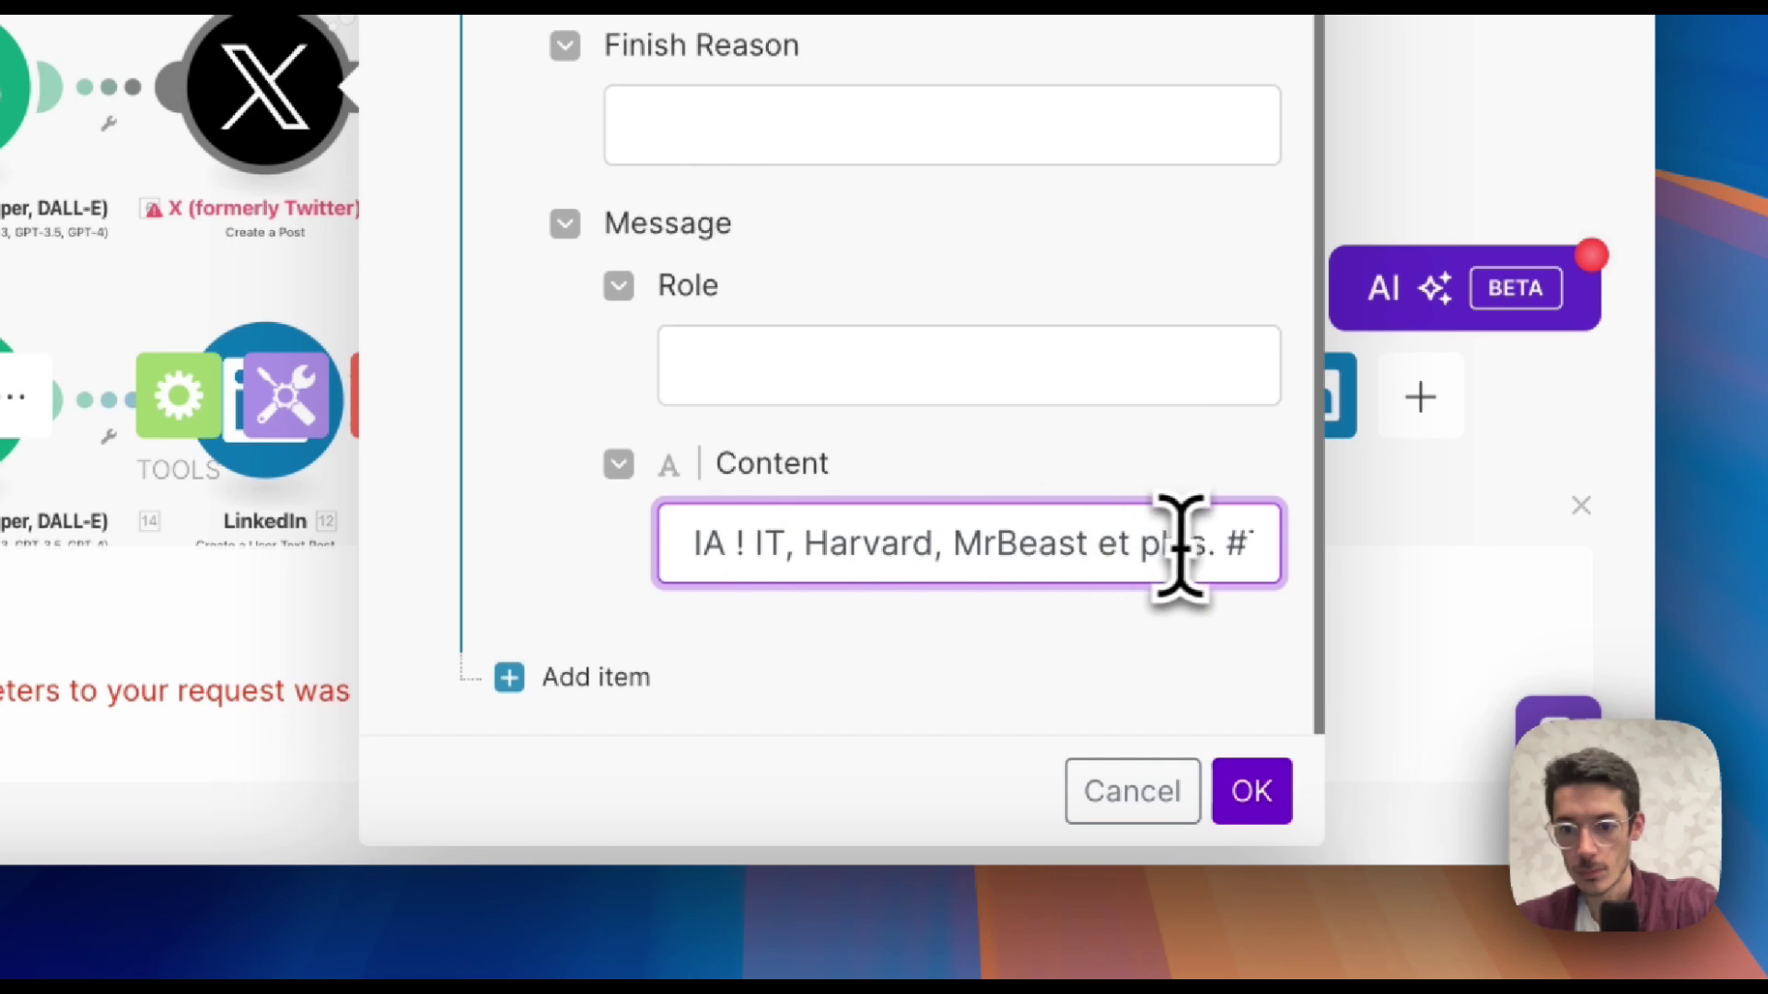
pyautogui.press('BackSpace')
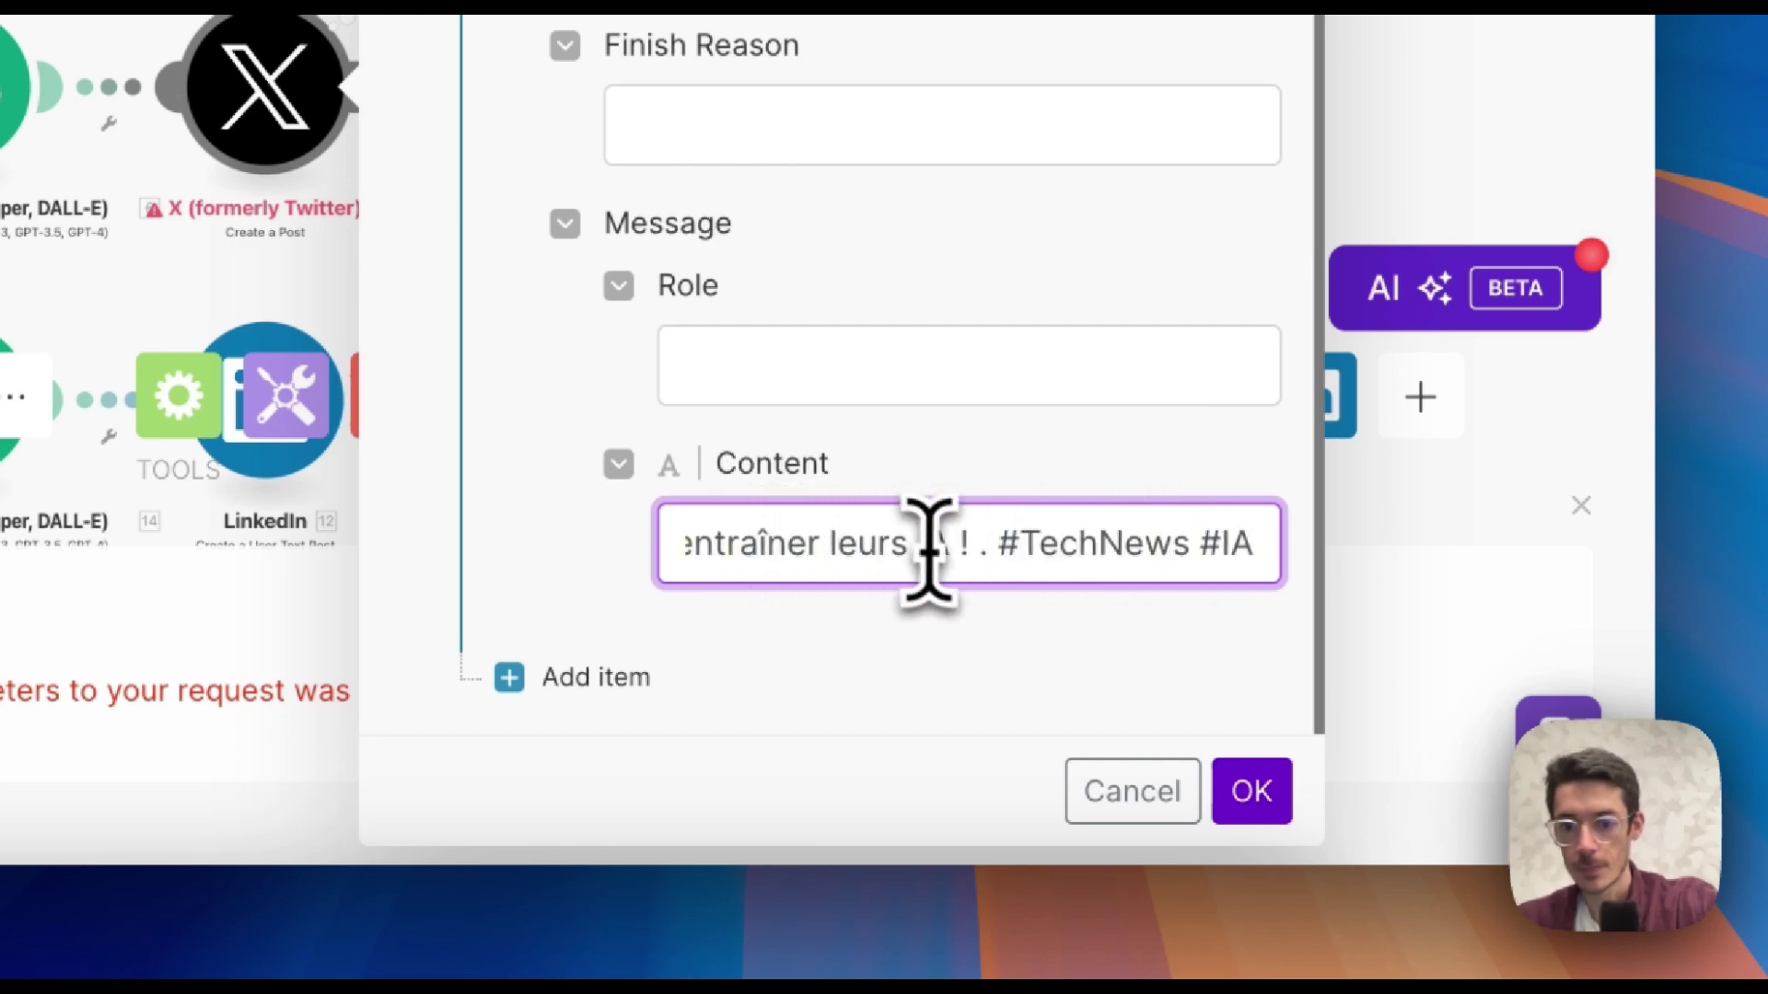
pyautogui.click(1287, 788)
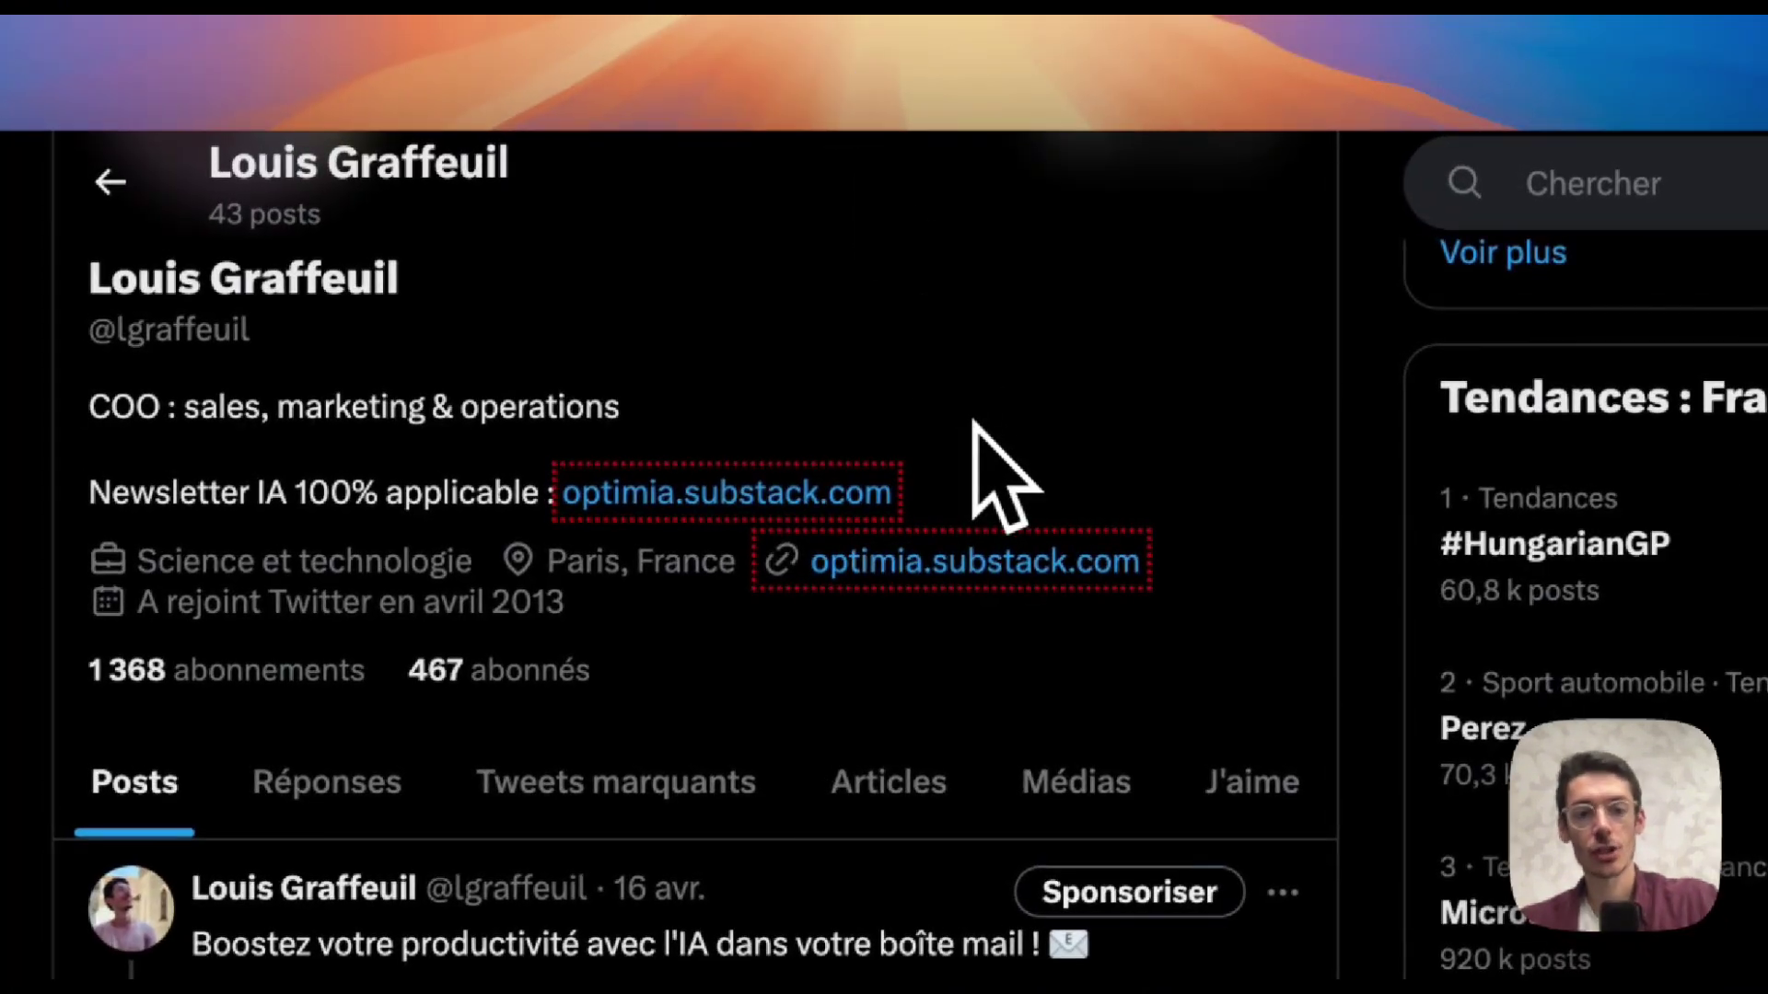
# Reload the X profile, check the newly published tweet and open its post options.
pyautogui.press('super+r')
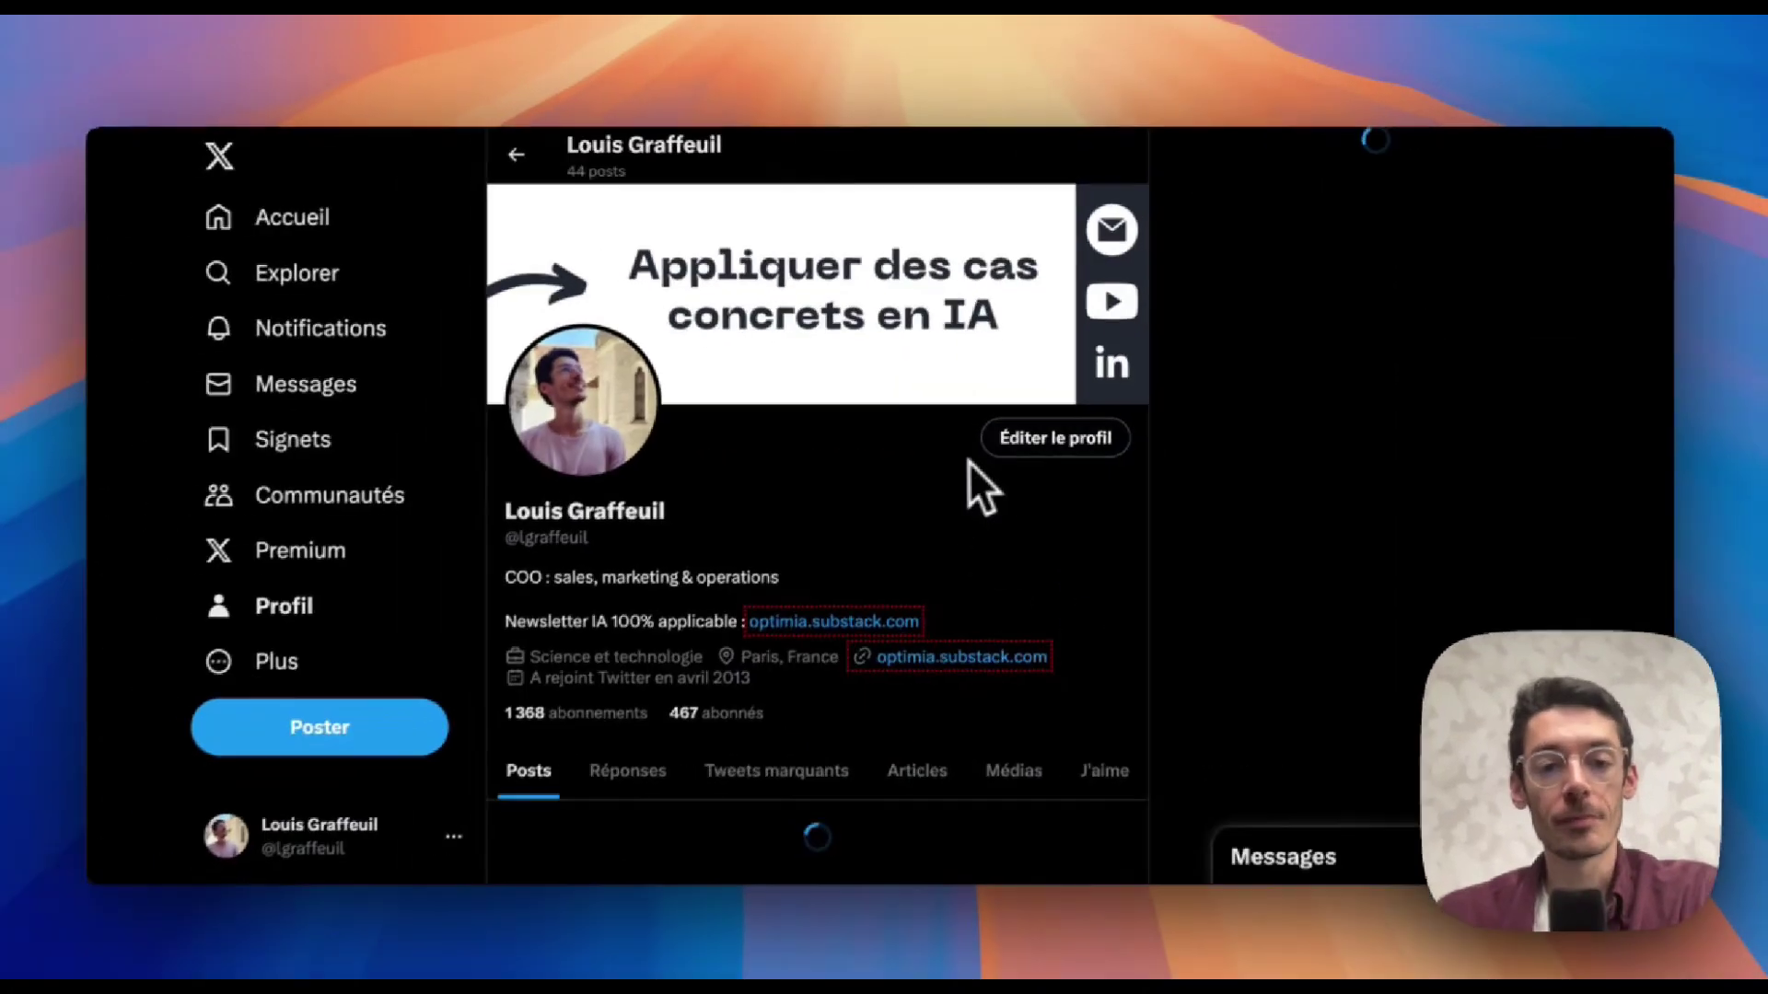
pyautogui.scroll(-5, 908, 578)
pyautogui.scroll(-1, 912, 603)
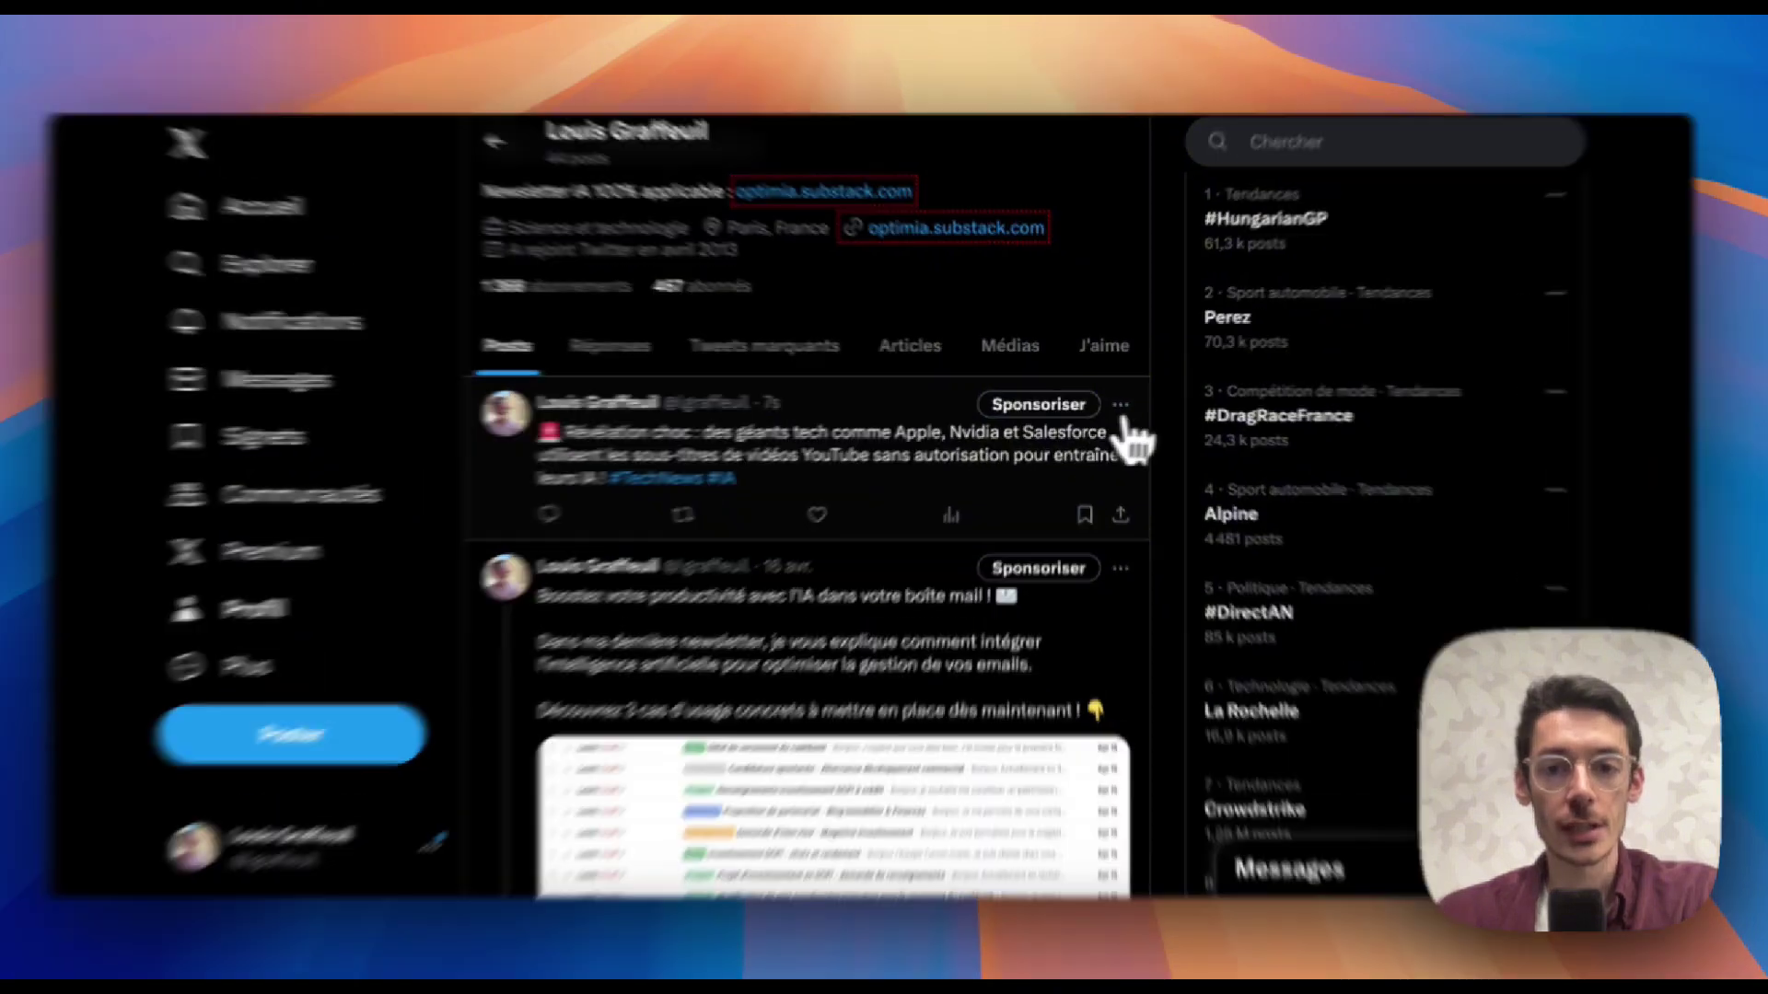
pyautogui.click(1117, 402)
pyautogui.click(737, 732)
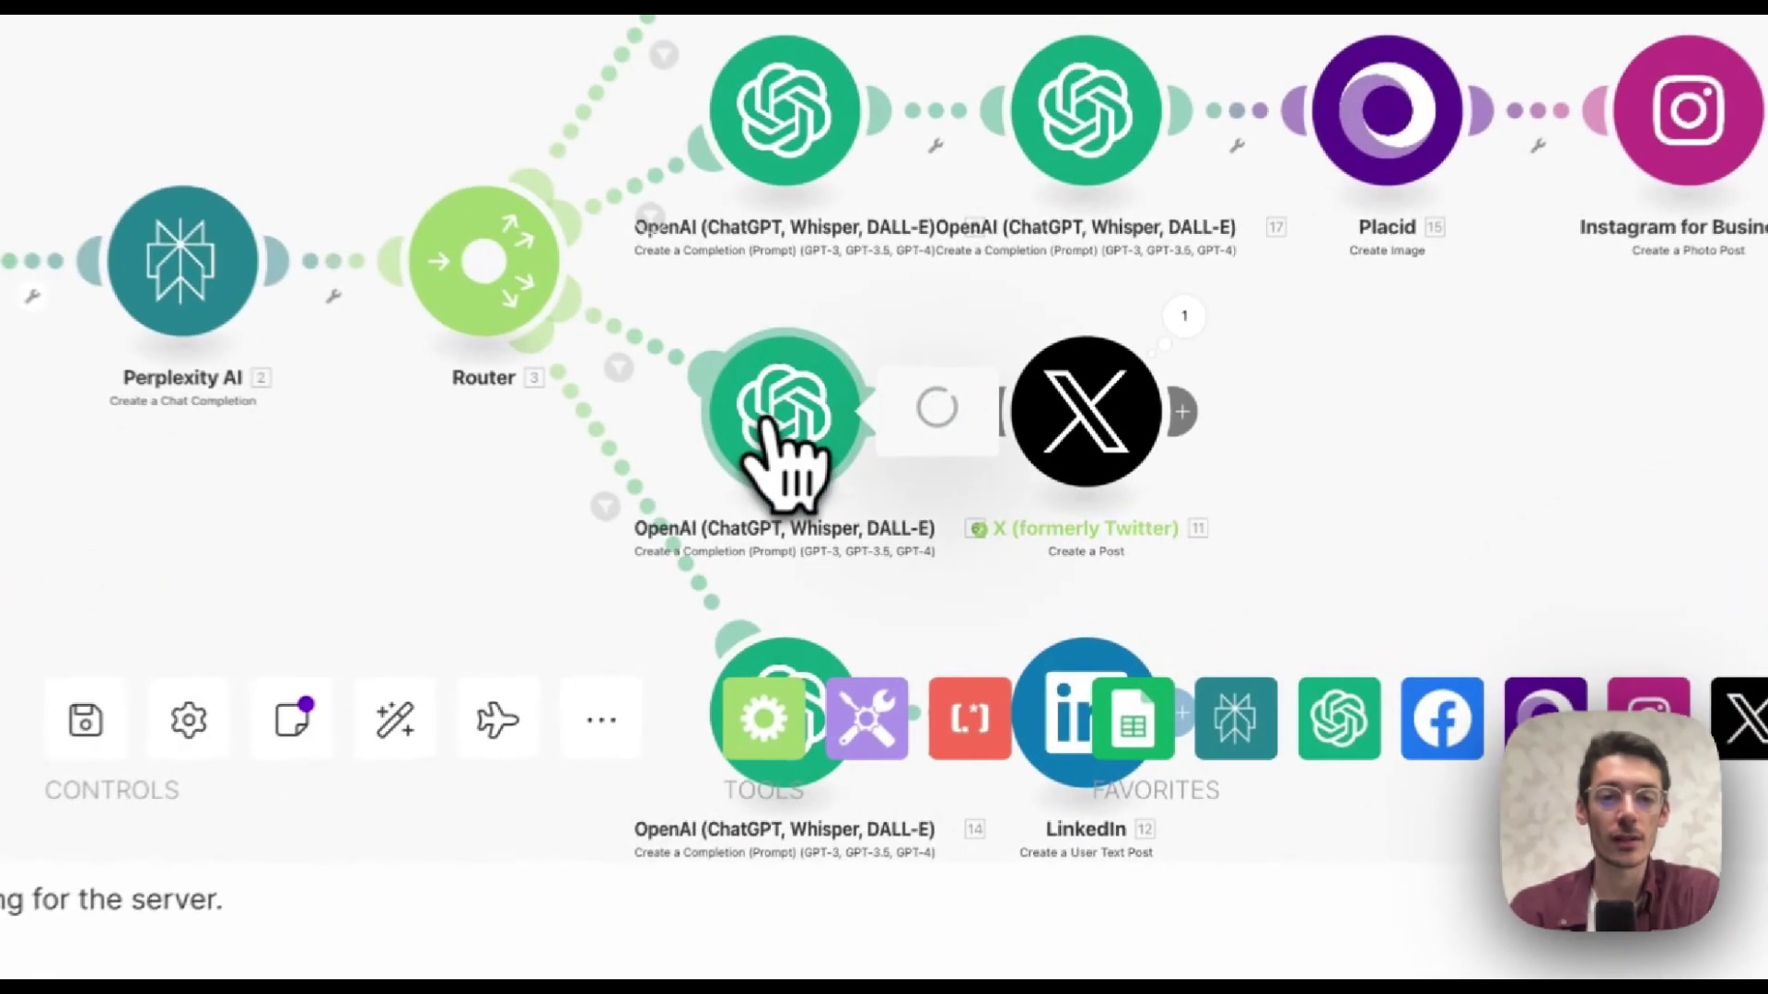
# Review the tweet prompt and Max Tokens setting in the X branch's OpenAI module and check the Facebook branch's OpenAI settings.
pyautogui.click(927, 483)
pyautogui.scroll(-10, 1058, 626)
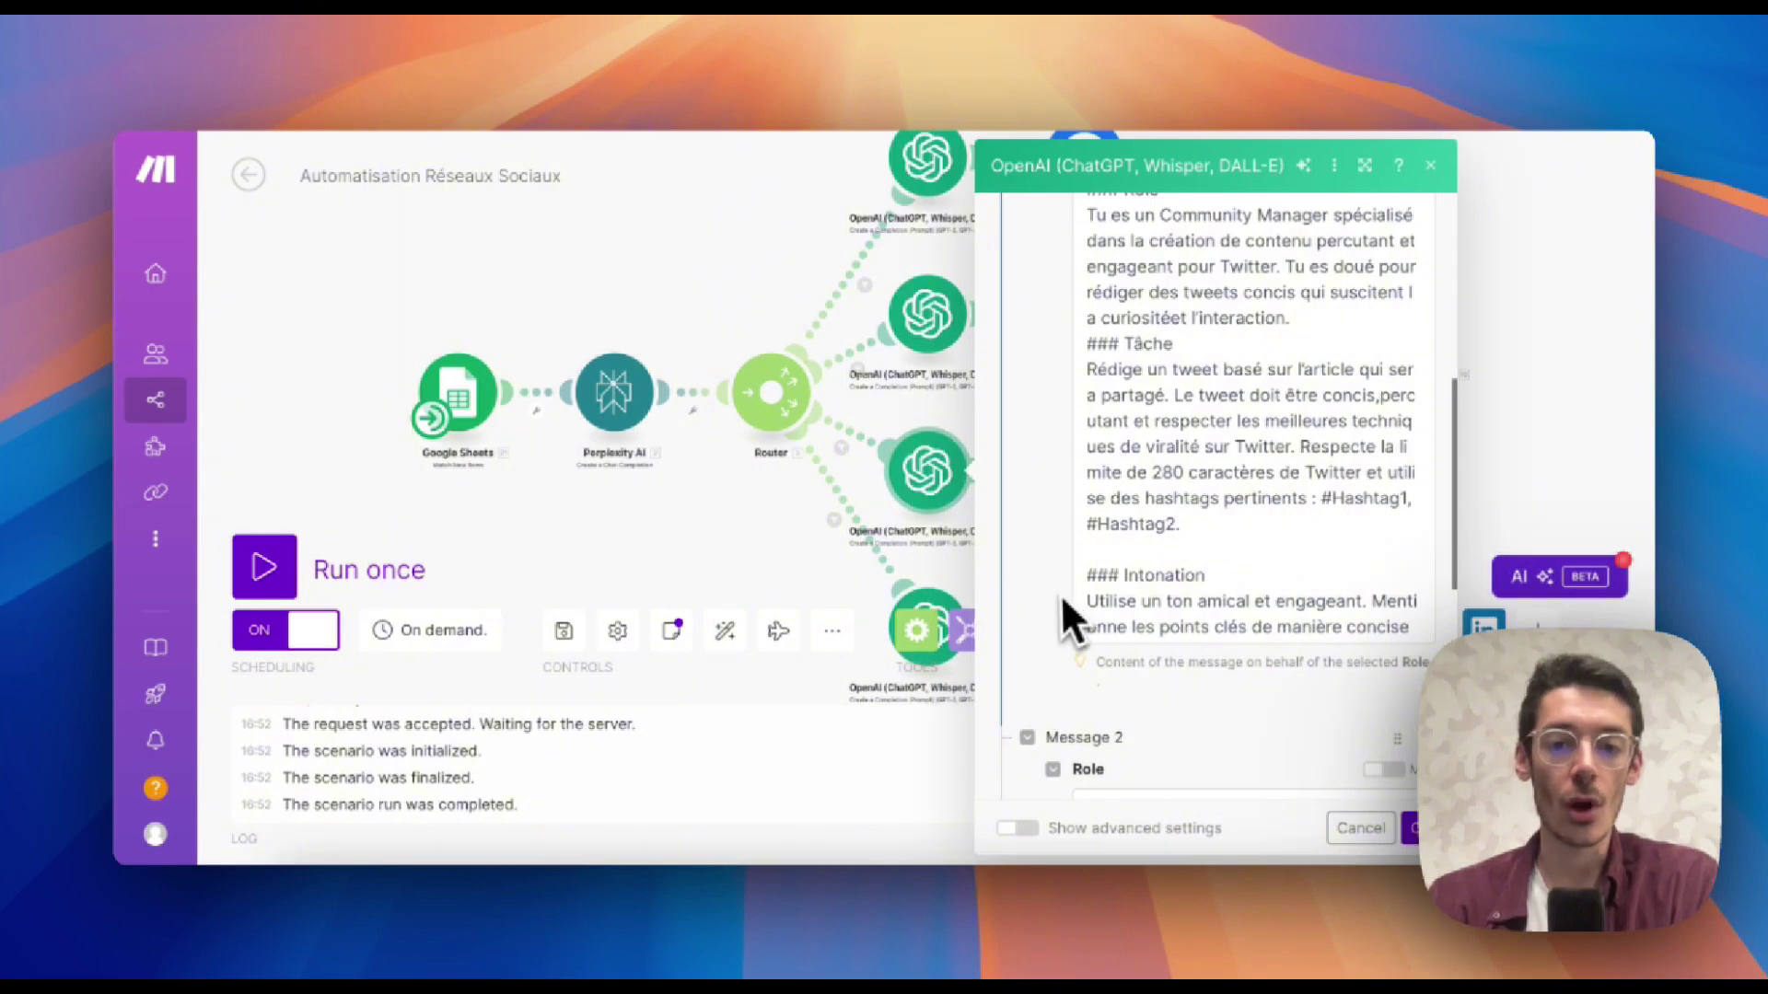
pyautogui.scroll(-6, 1057, 596)
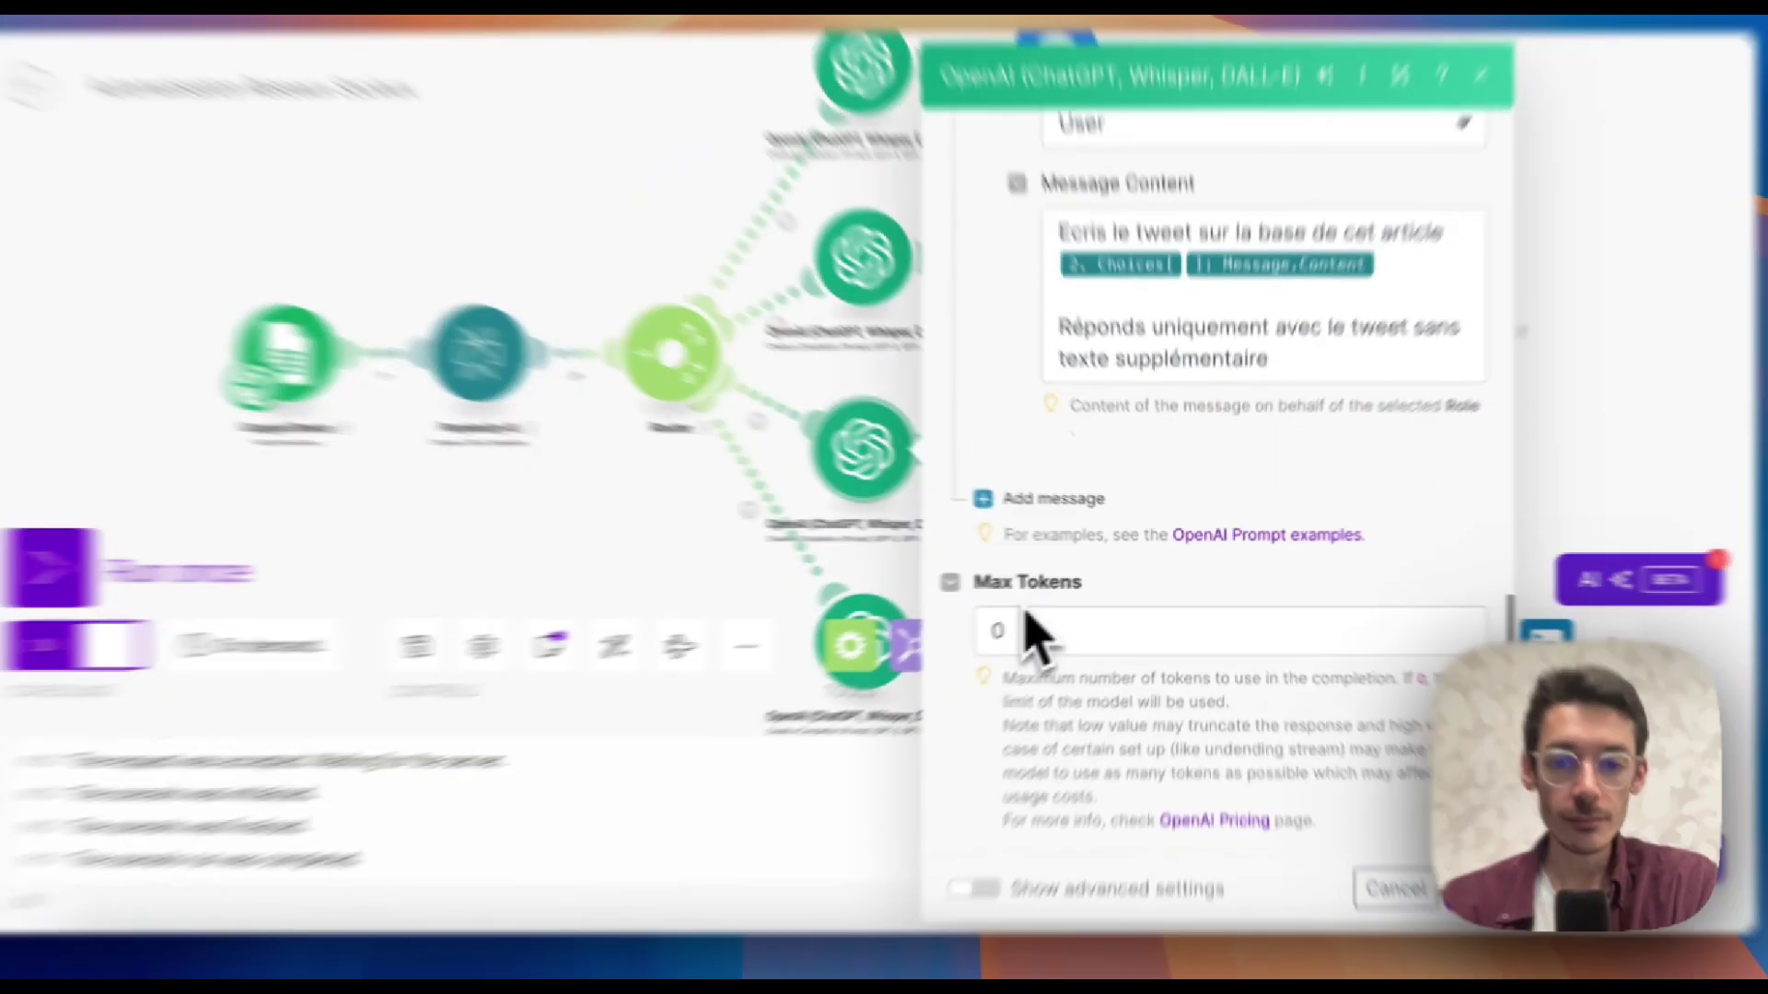
pyautogui.click(1059, 669)
pyautogui.click(874, 358)
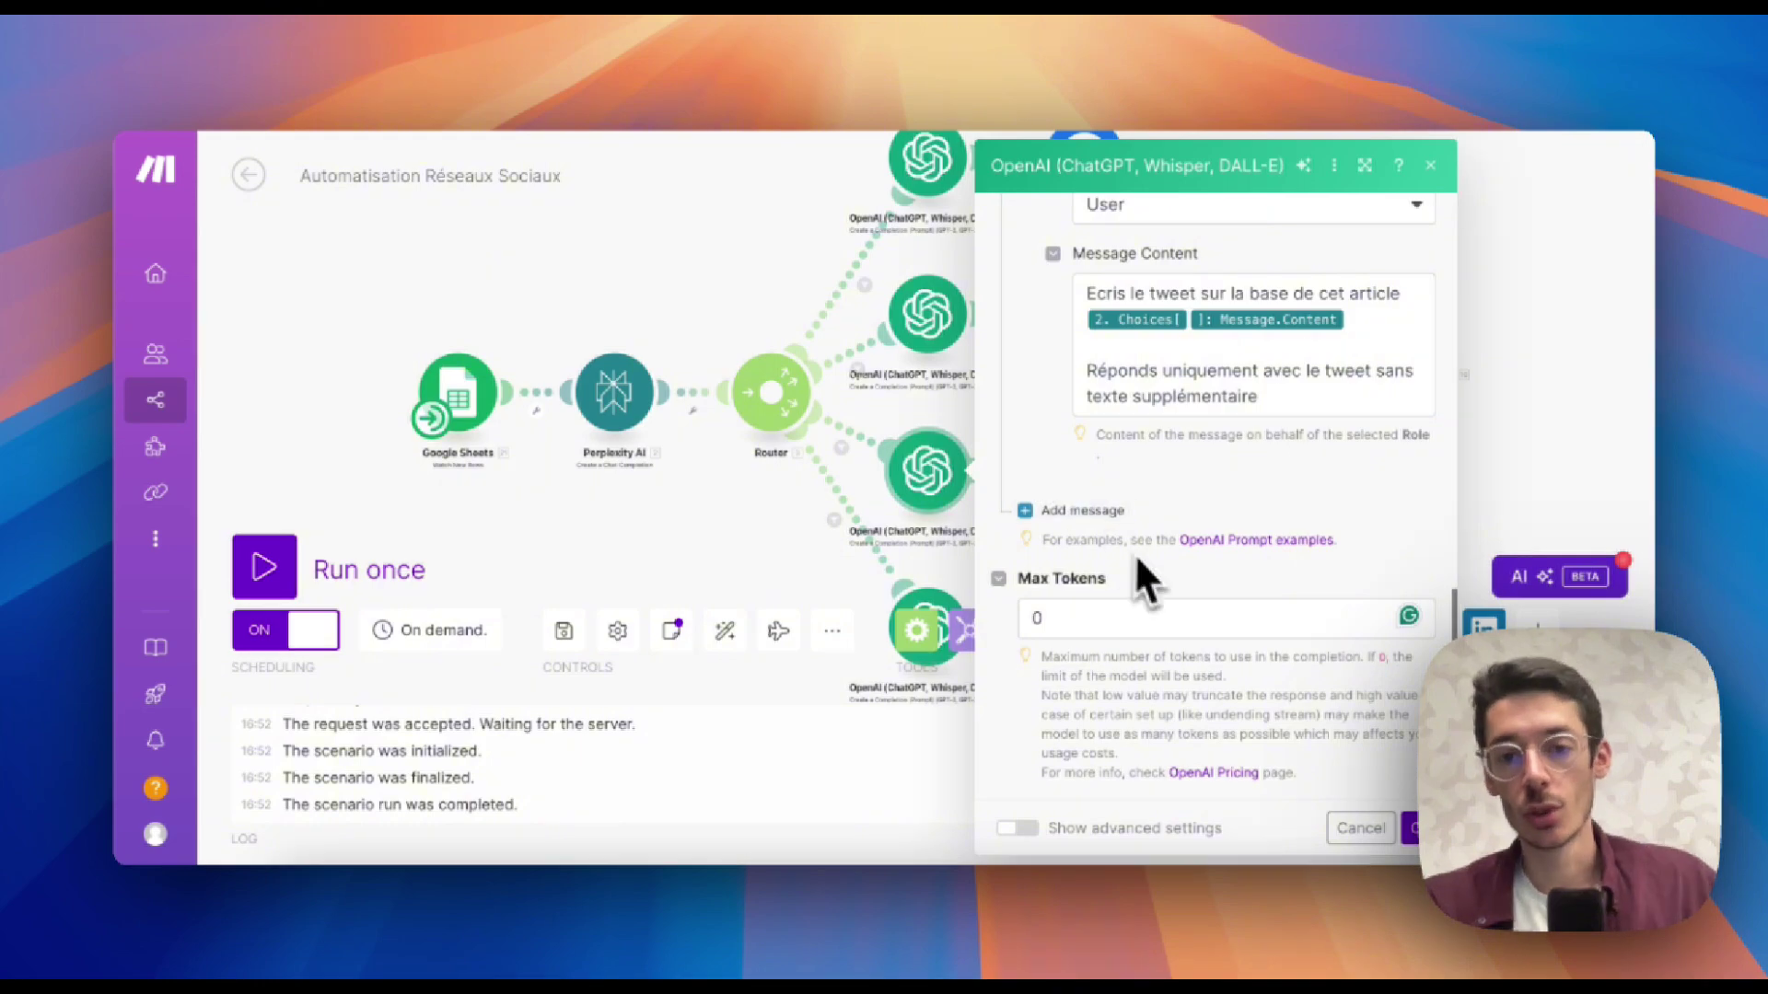
pyautogui.click(1113, 618)
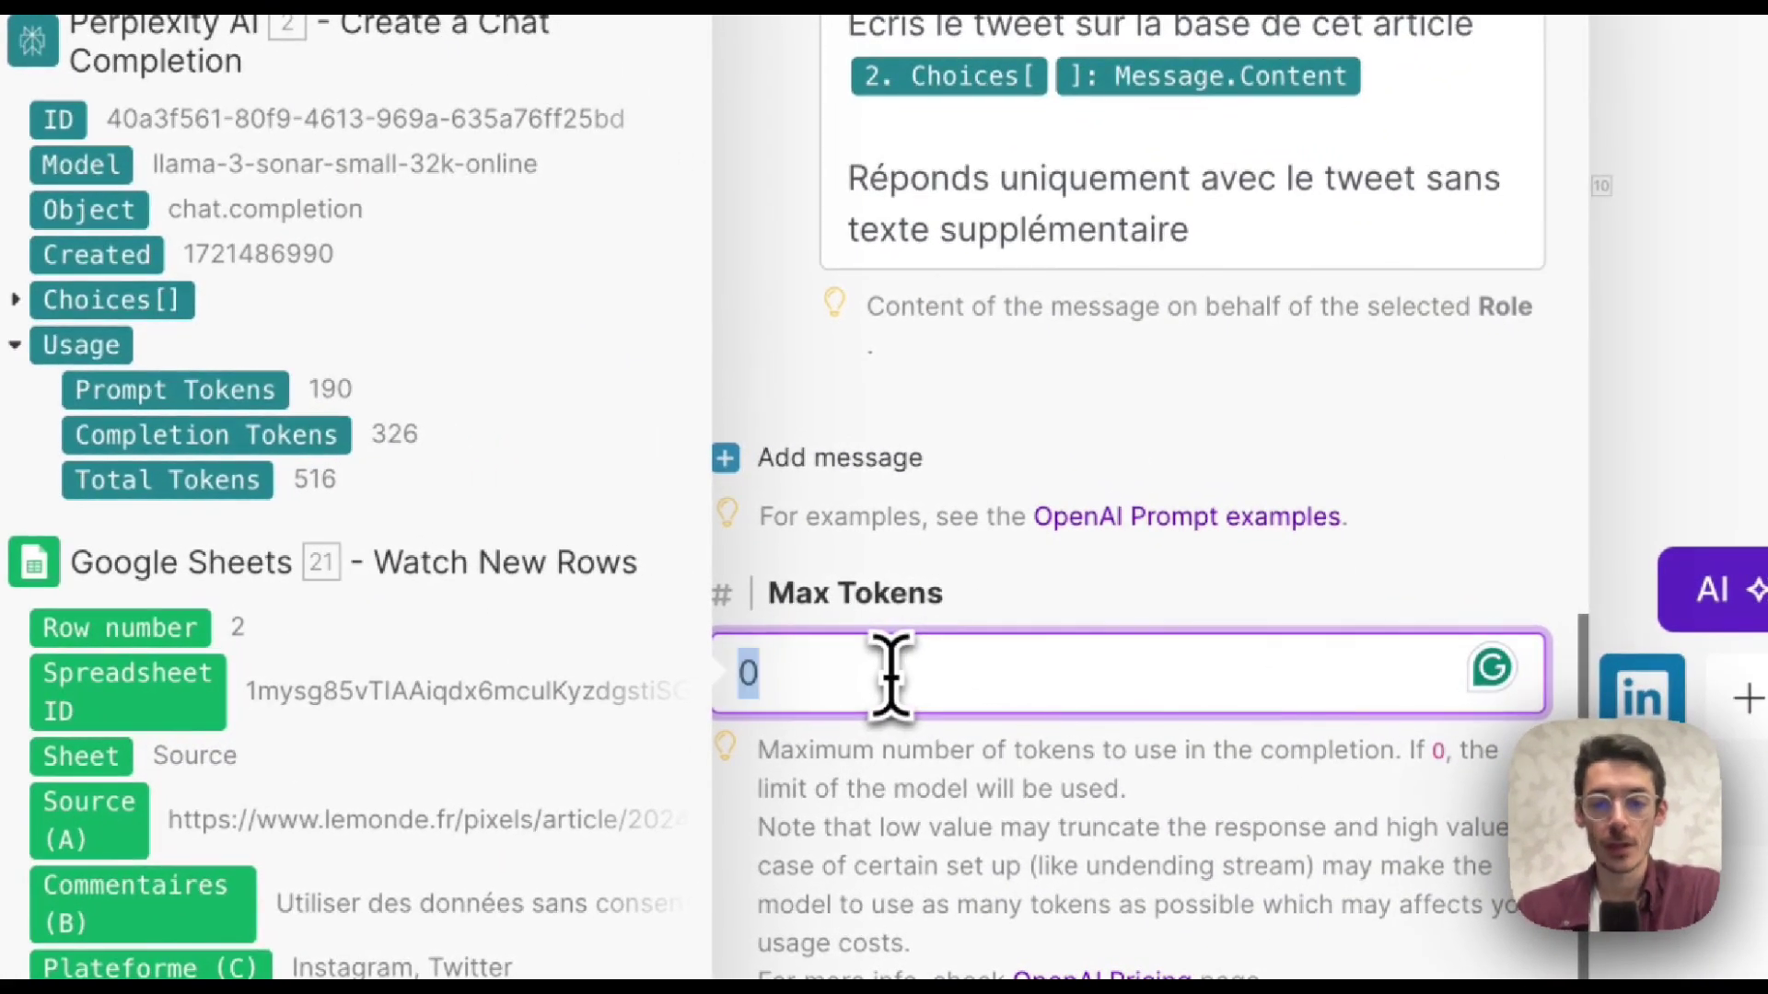
pyautogui.click(774, 349)
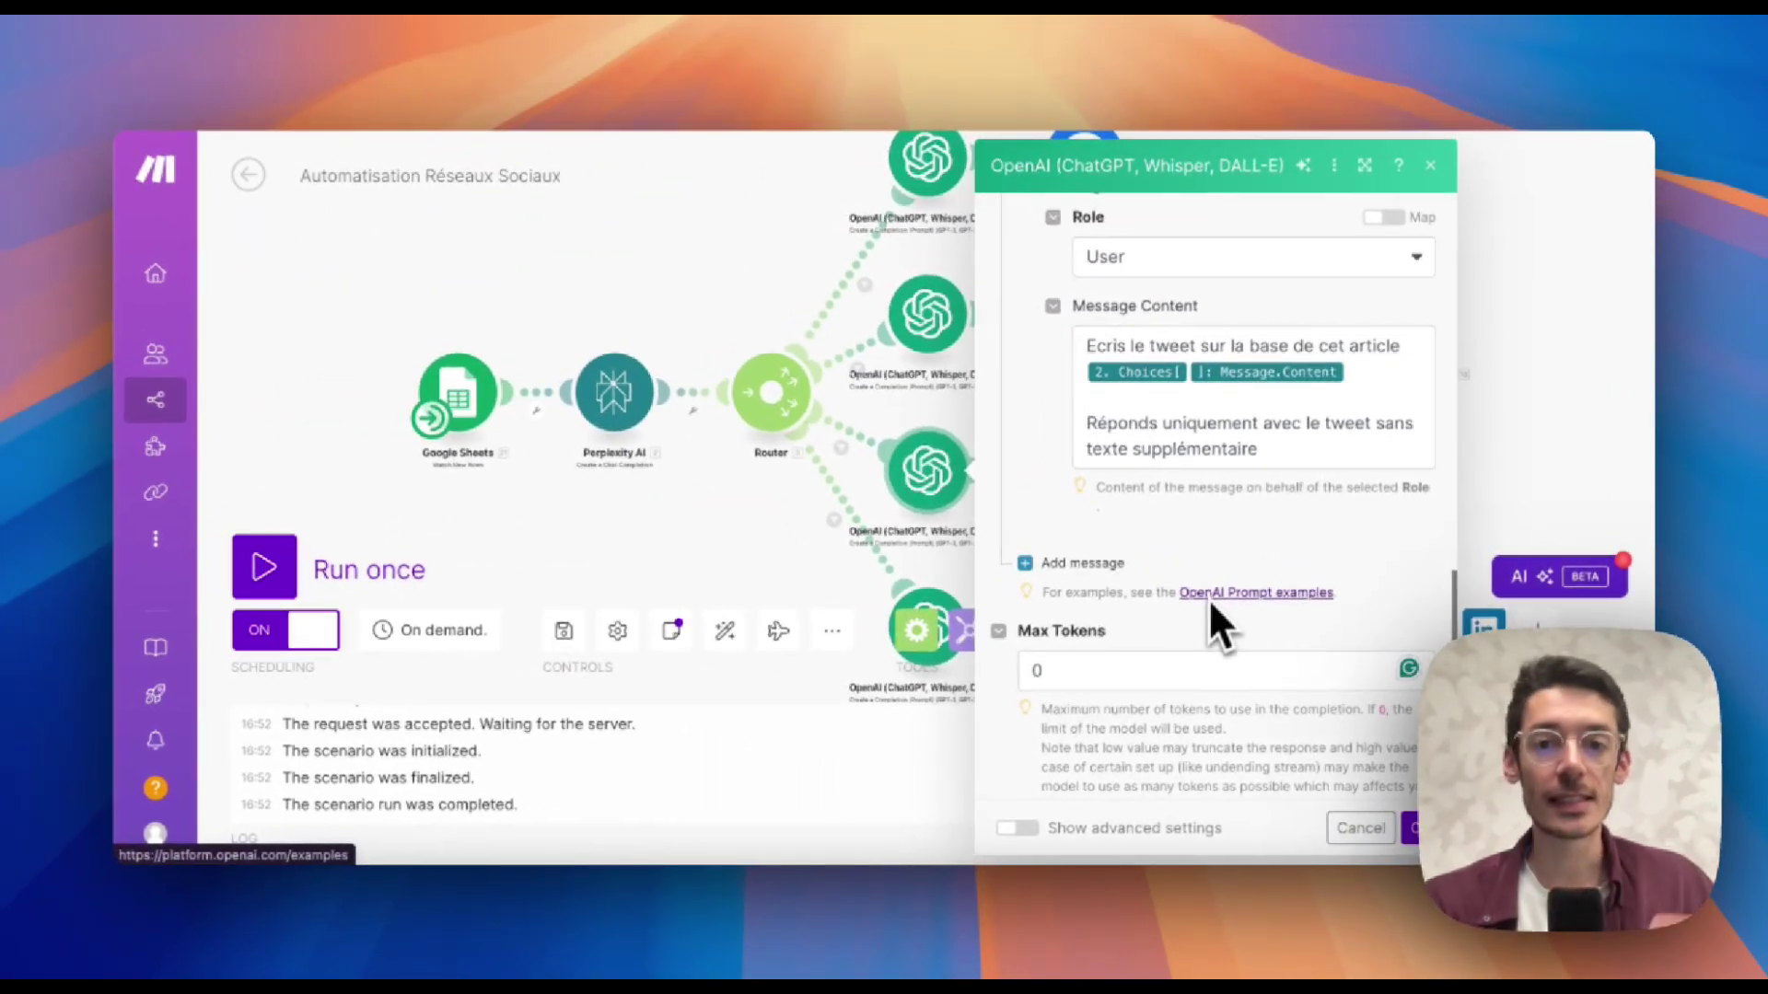
pyautogui.scroll(2, 1208, 599)
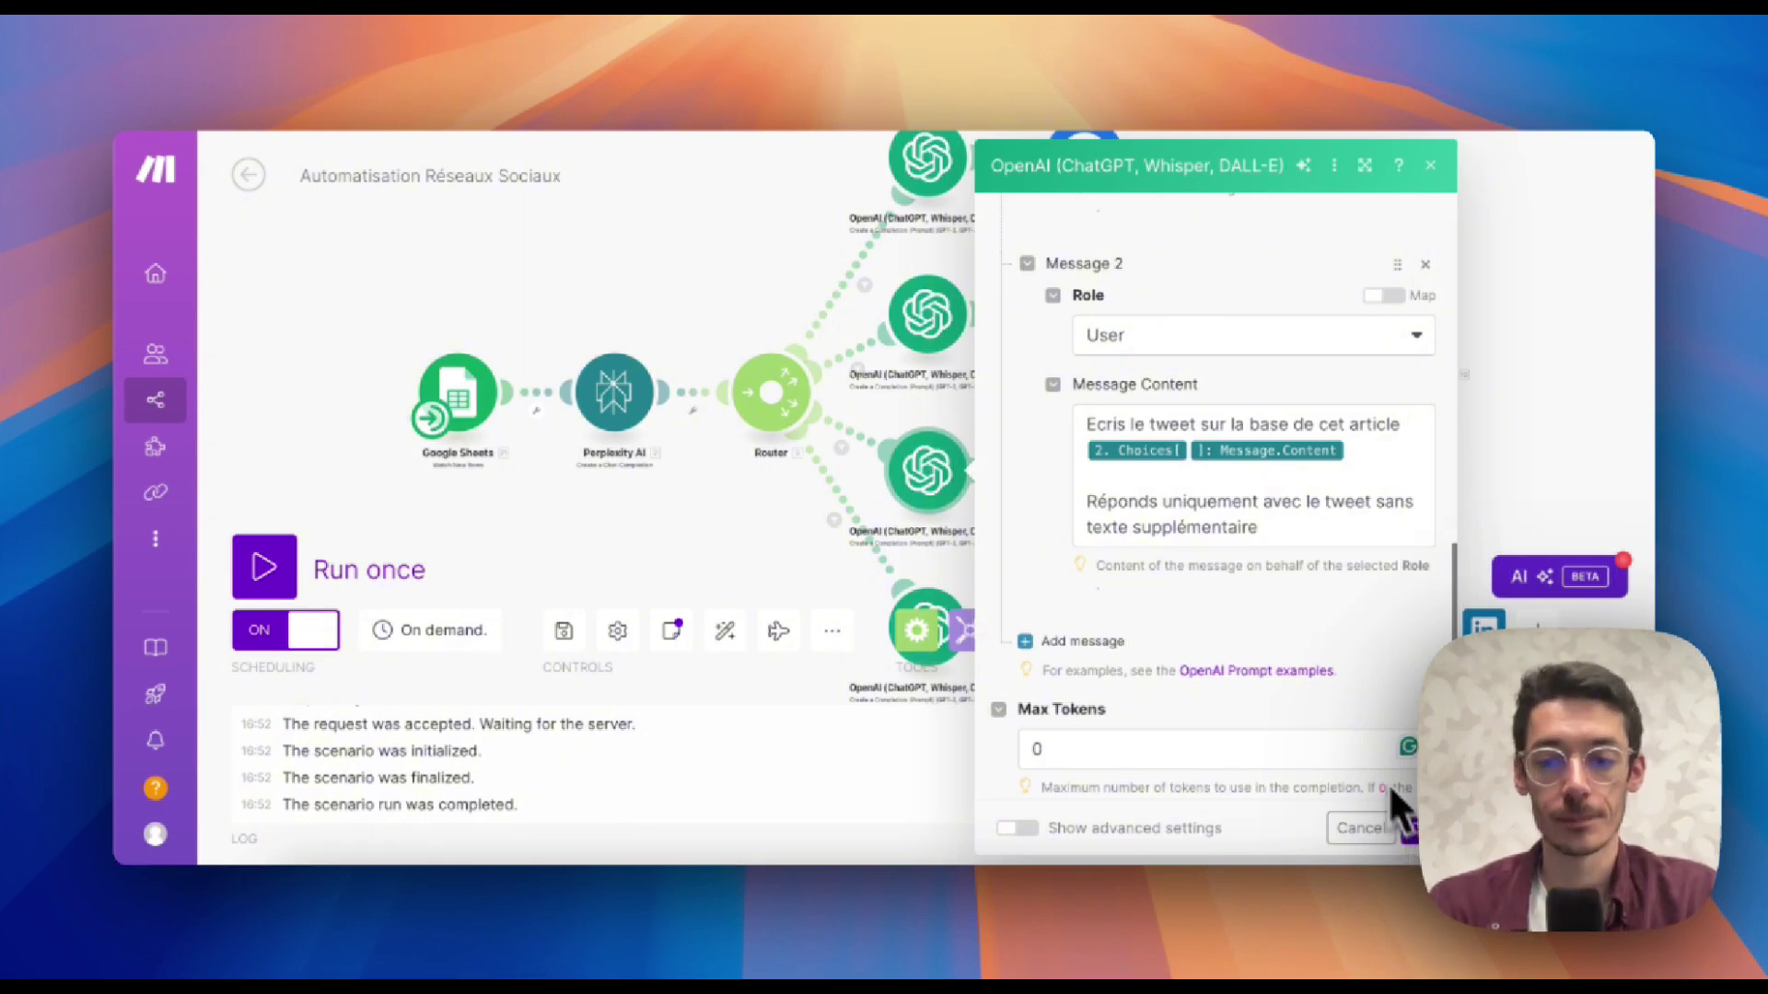
pyautogui.click(1405, 826)
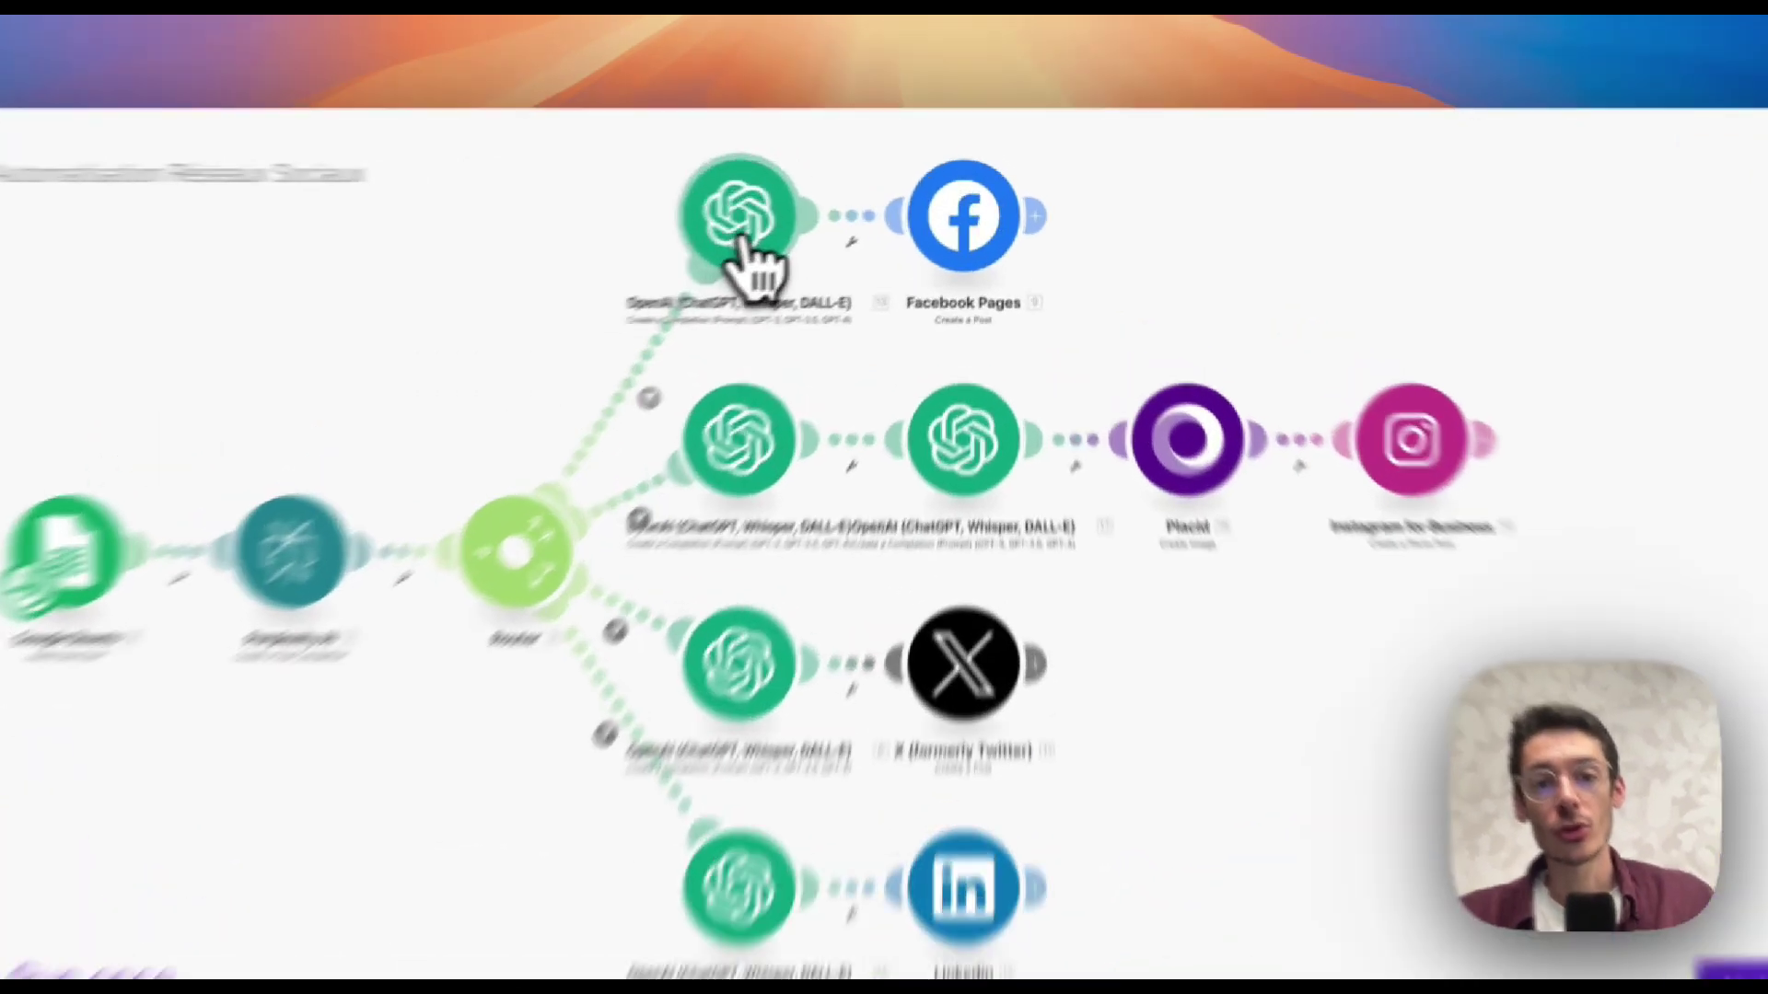
pyautogui.click(829, 228)
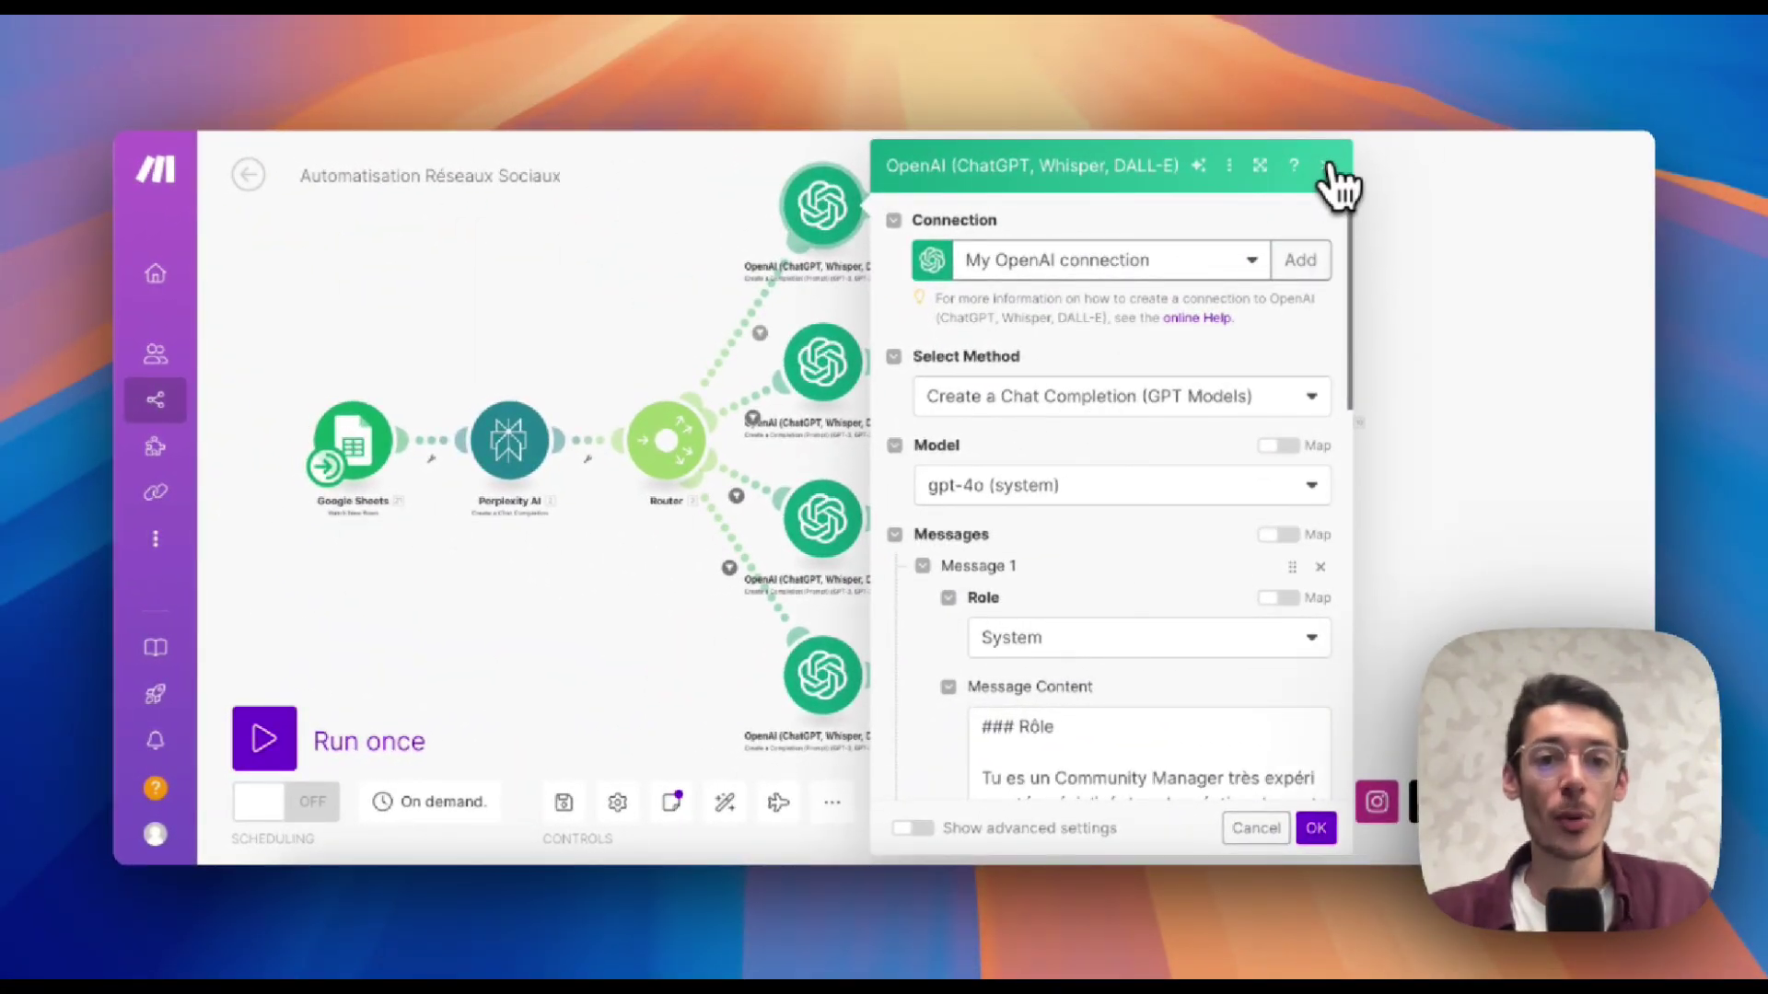
pyautogui.click(1328, 166)
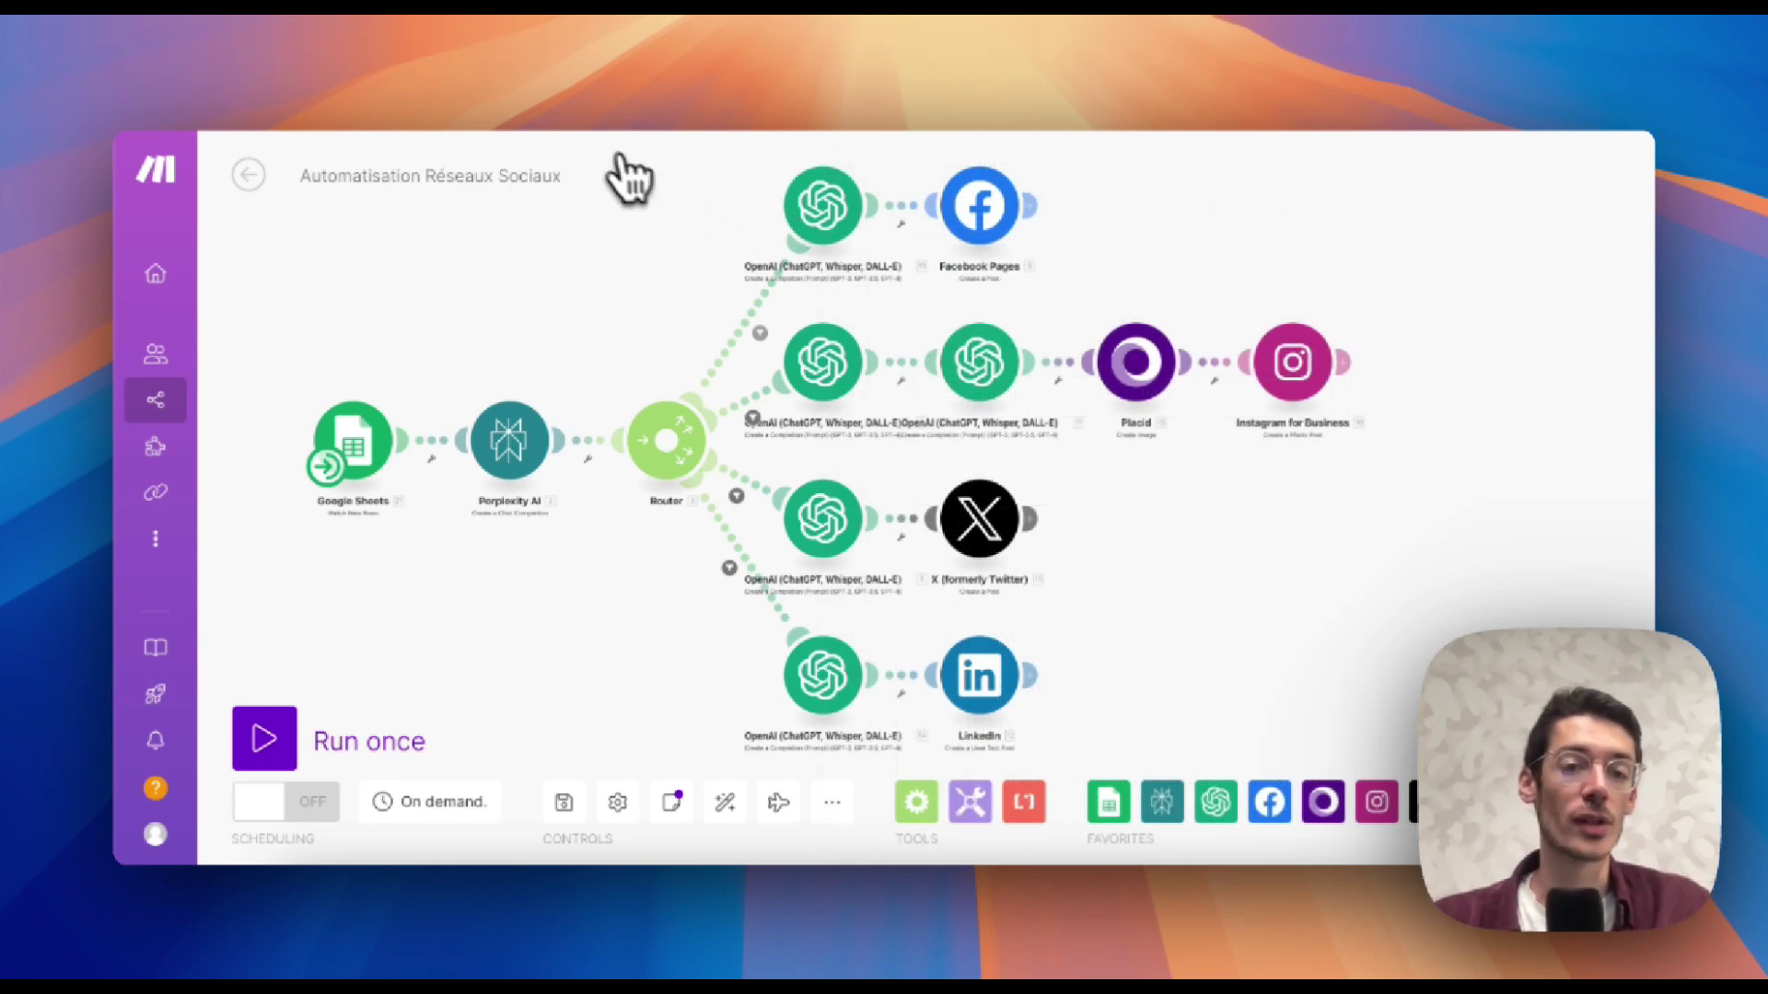
# Compare the Source and Calendrier Editorial sheets in Google Sheets and open the Publication Réseaux Sociaux scenario in Make for editing.
pyautogui.click(342, 72)
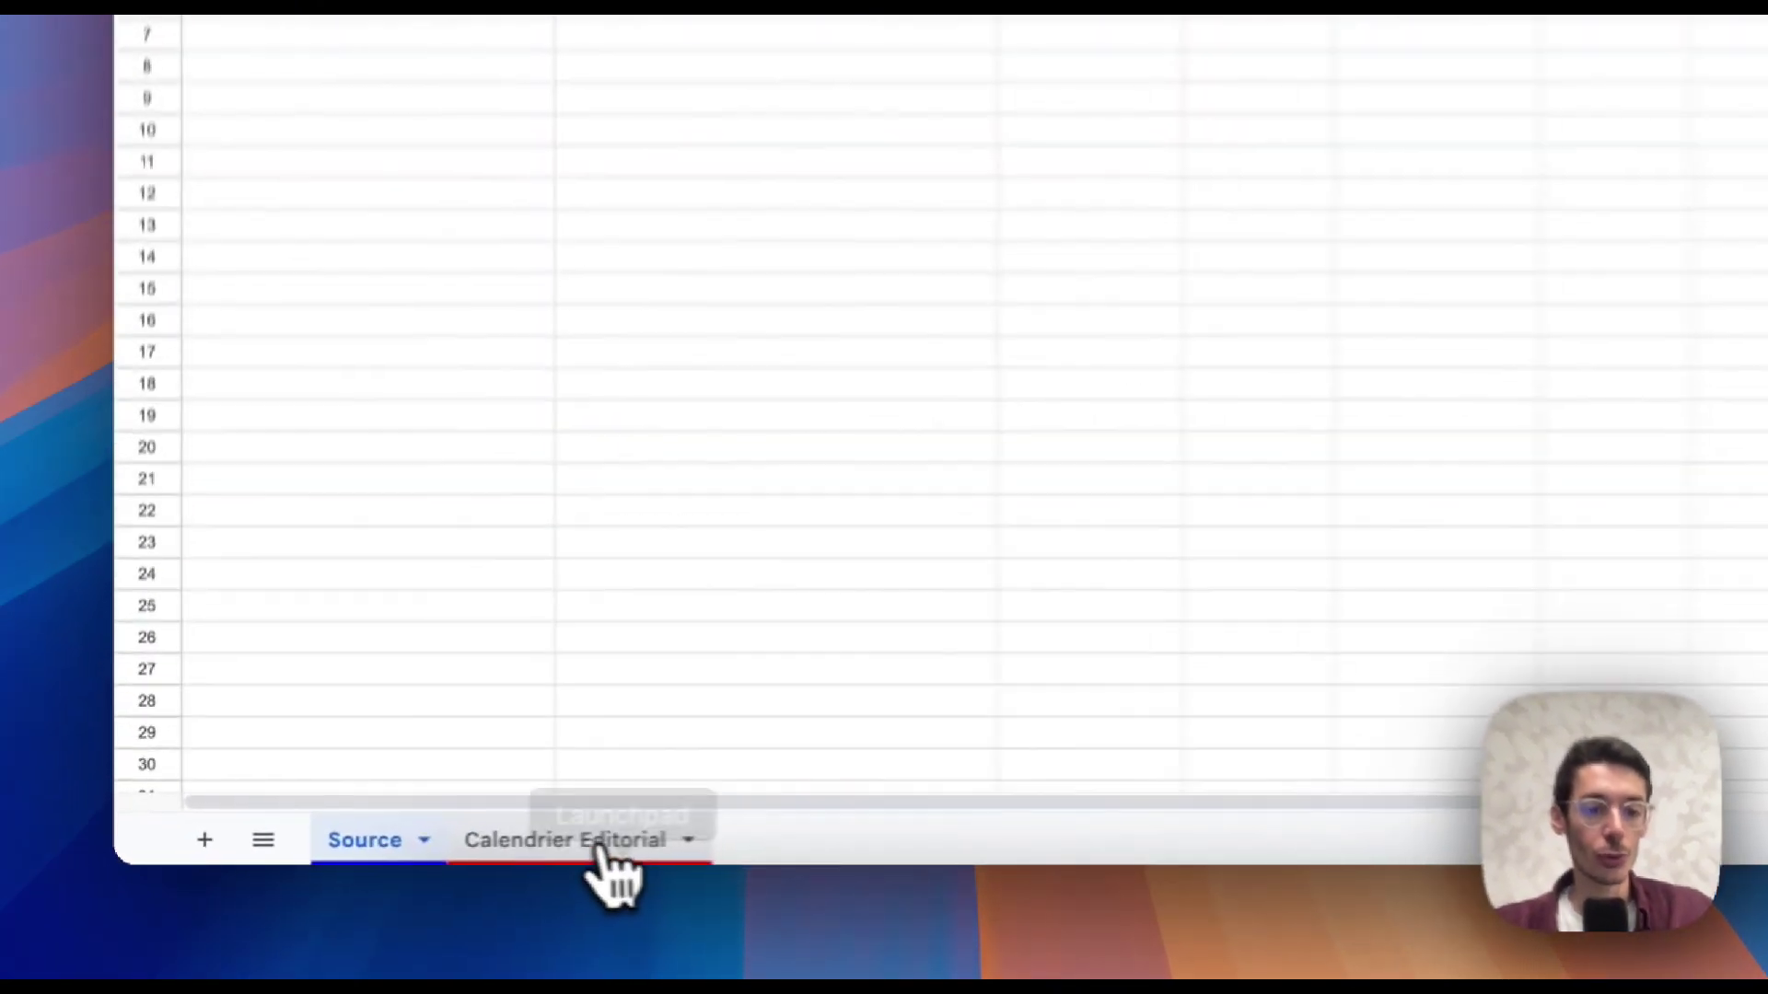
pyautogui.click(373, 849)
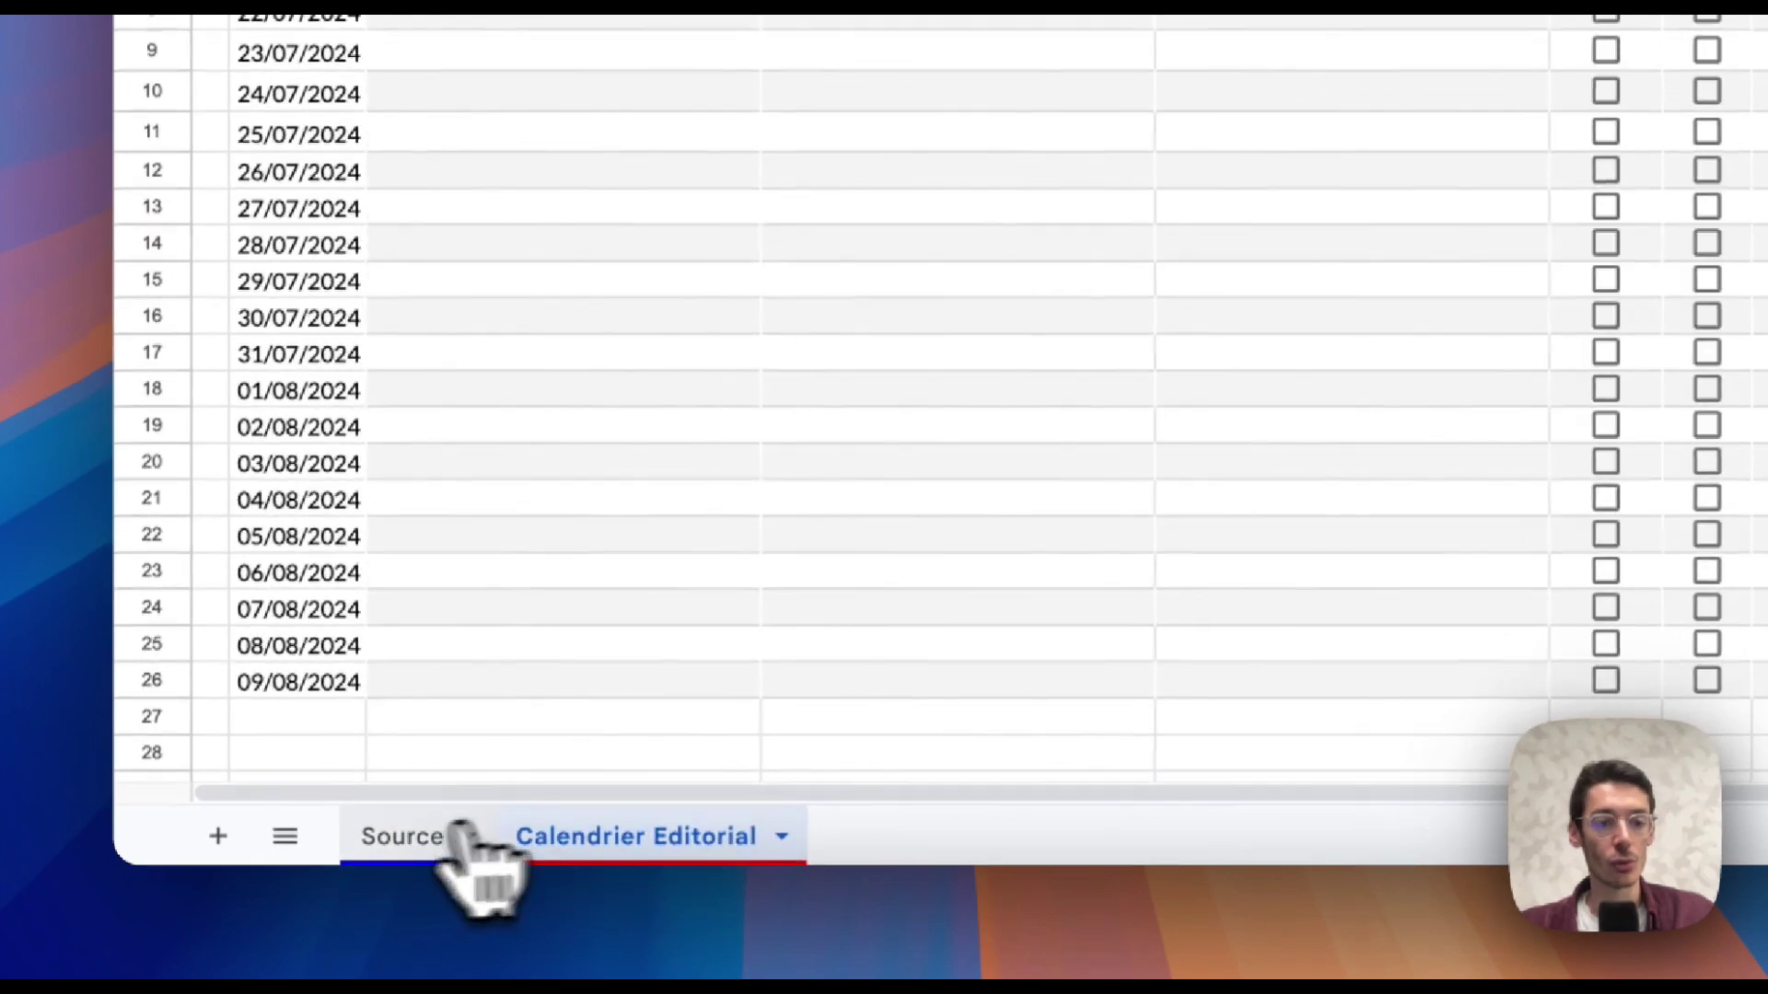
pyautogui.click(370, 833)
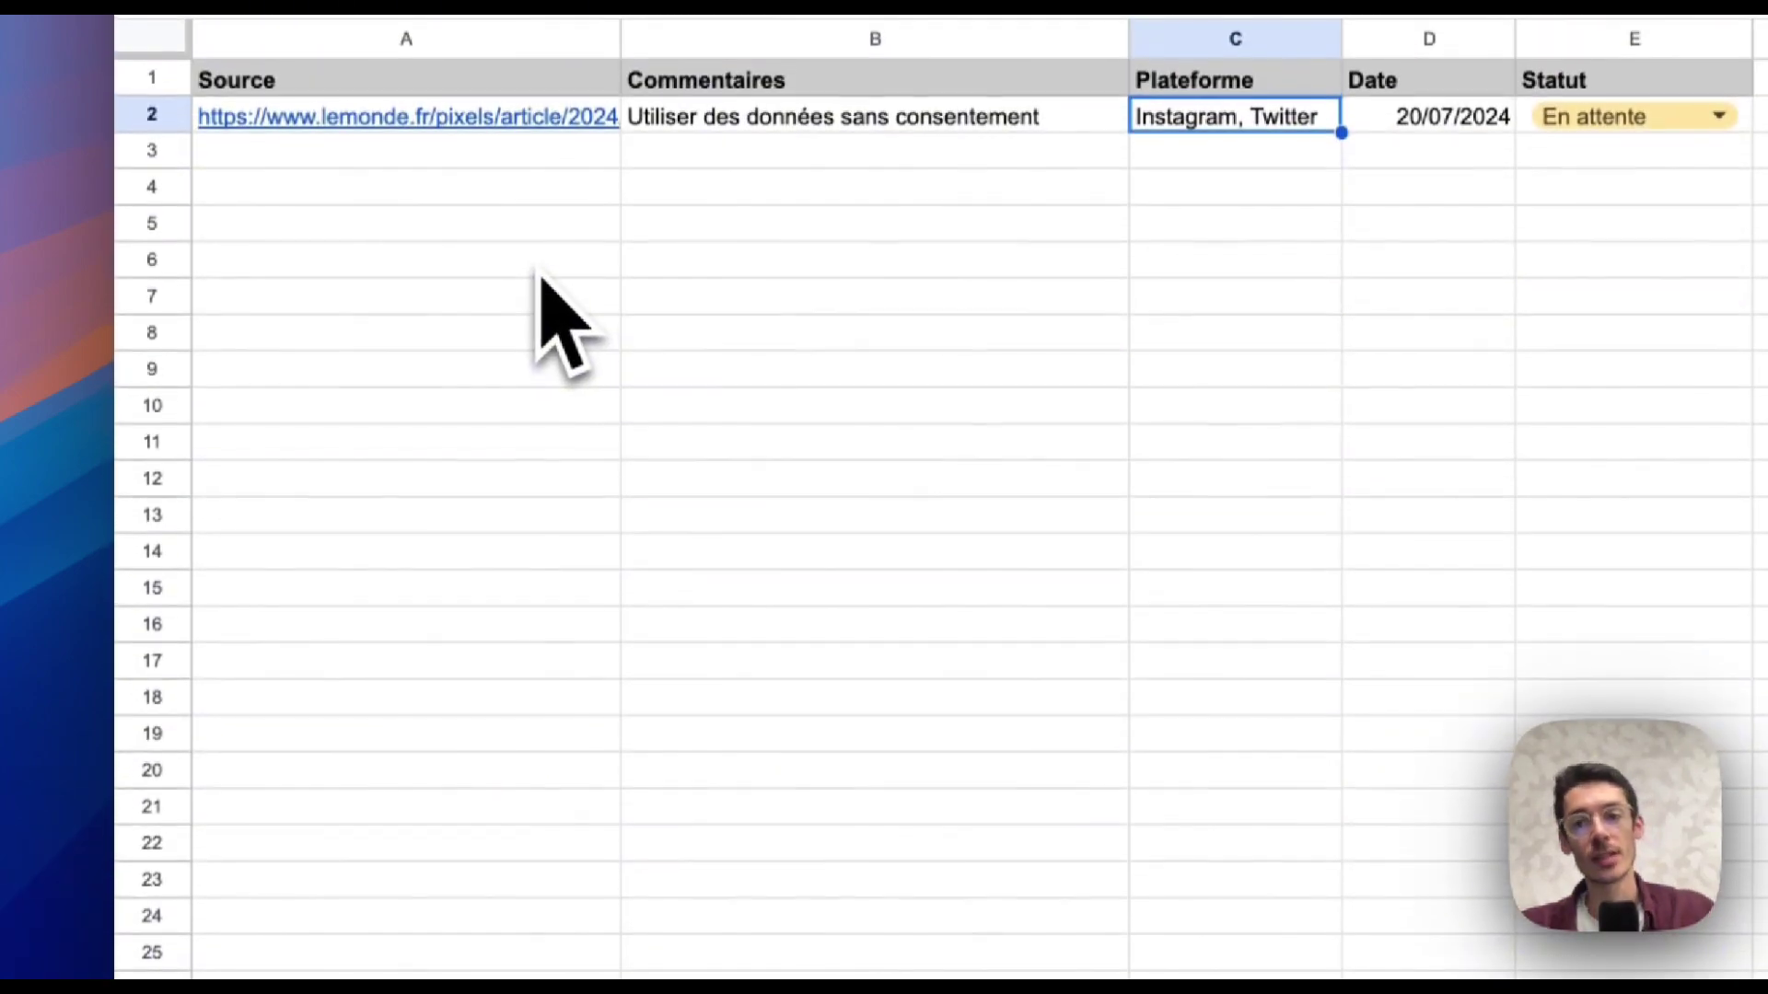
pyautogui.click(617, 833)
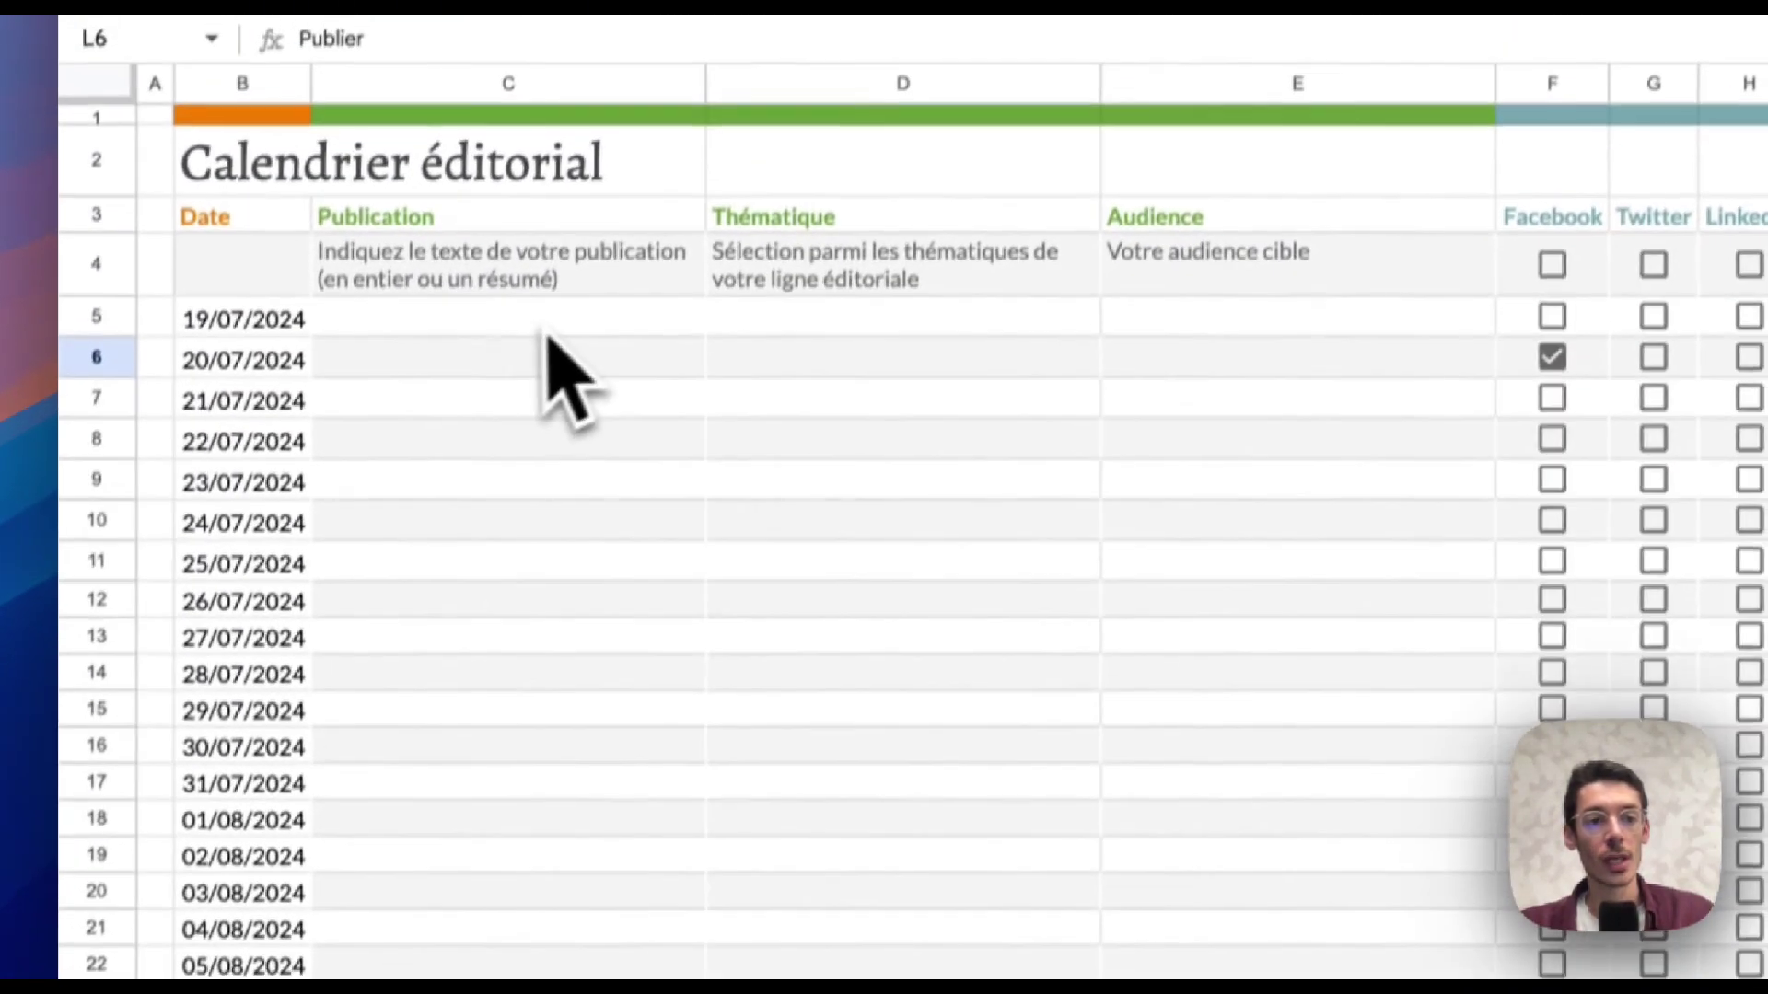
pyautogui.moveTo(547, 334); pyautogui.dragTo(522, 493)
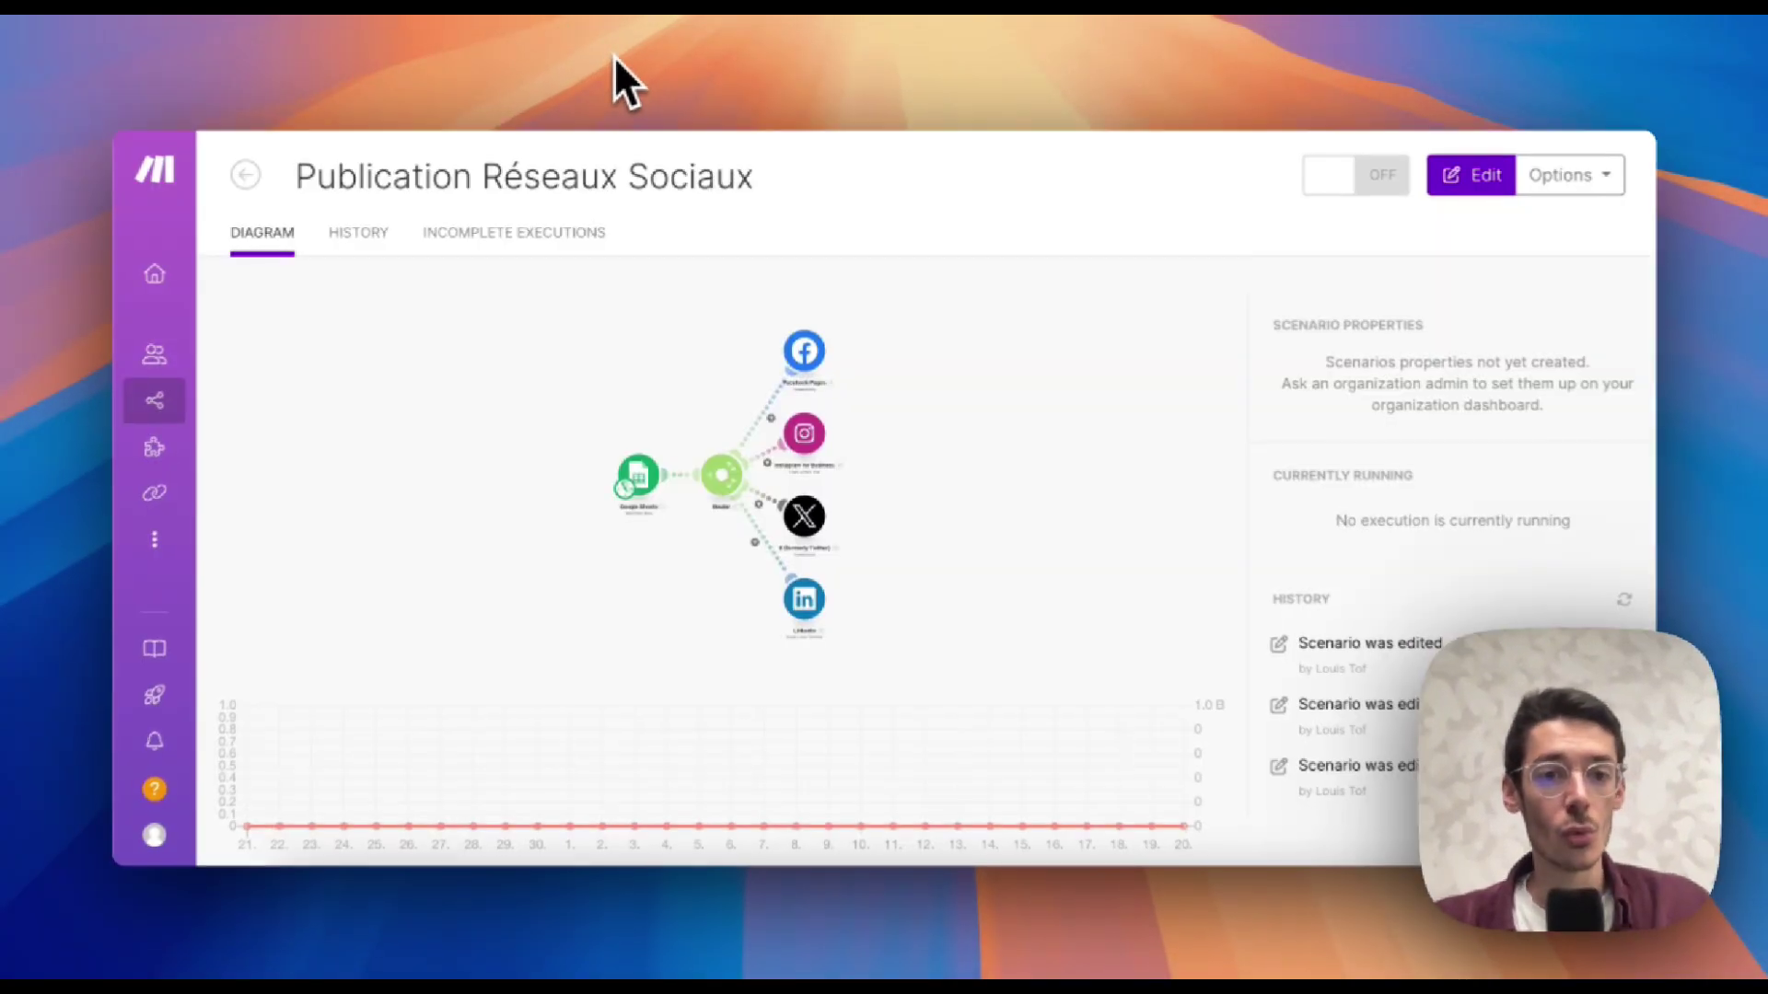
pyautogui.click(661, 479)
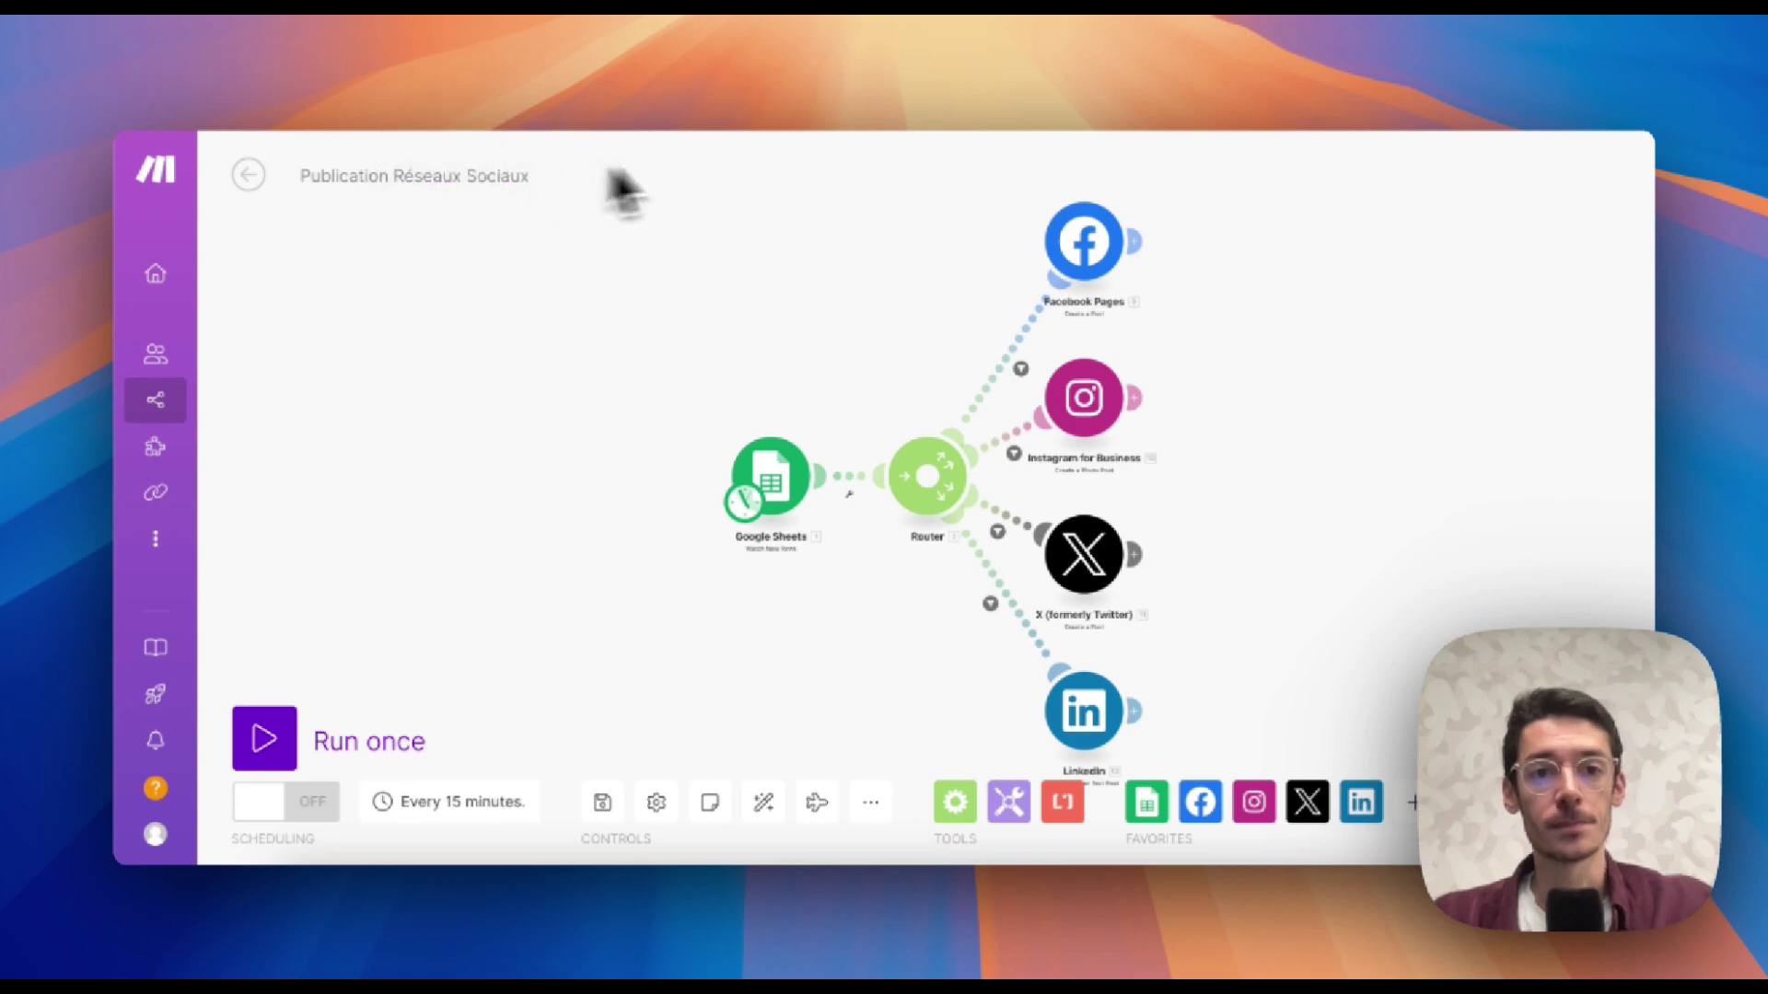
# Switch to PhantomBuster, search its solutions for "linkedin" and look for "activity" on the page.
pyautogui.click(833, 118)
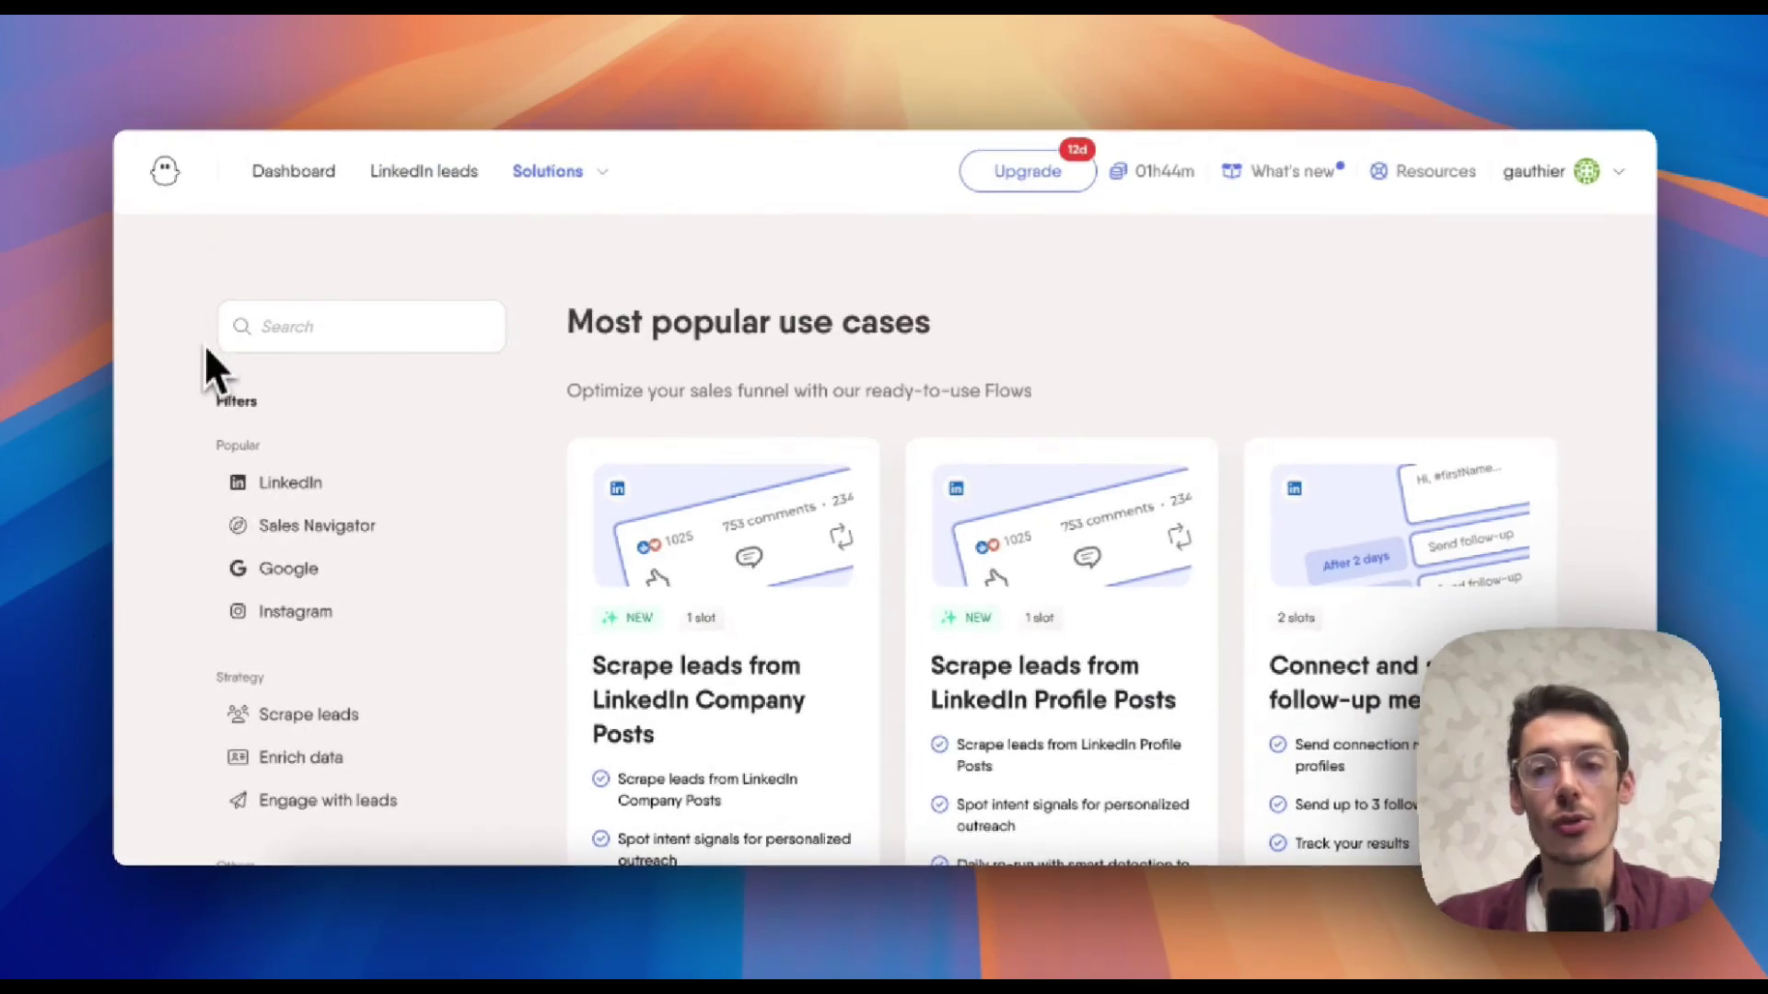
pyautogui.click(286, 342)
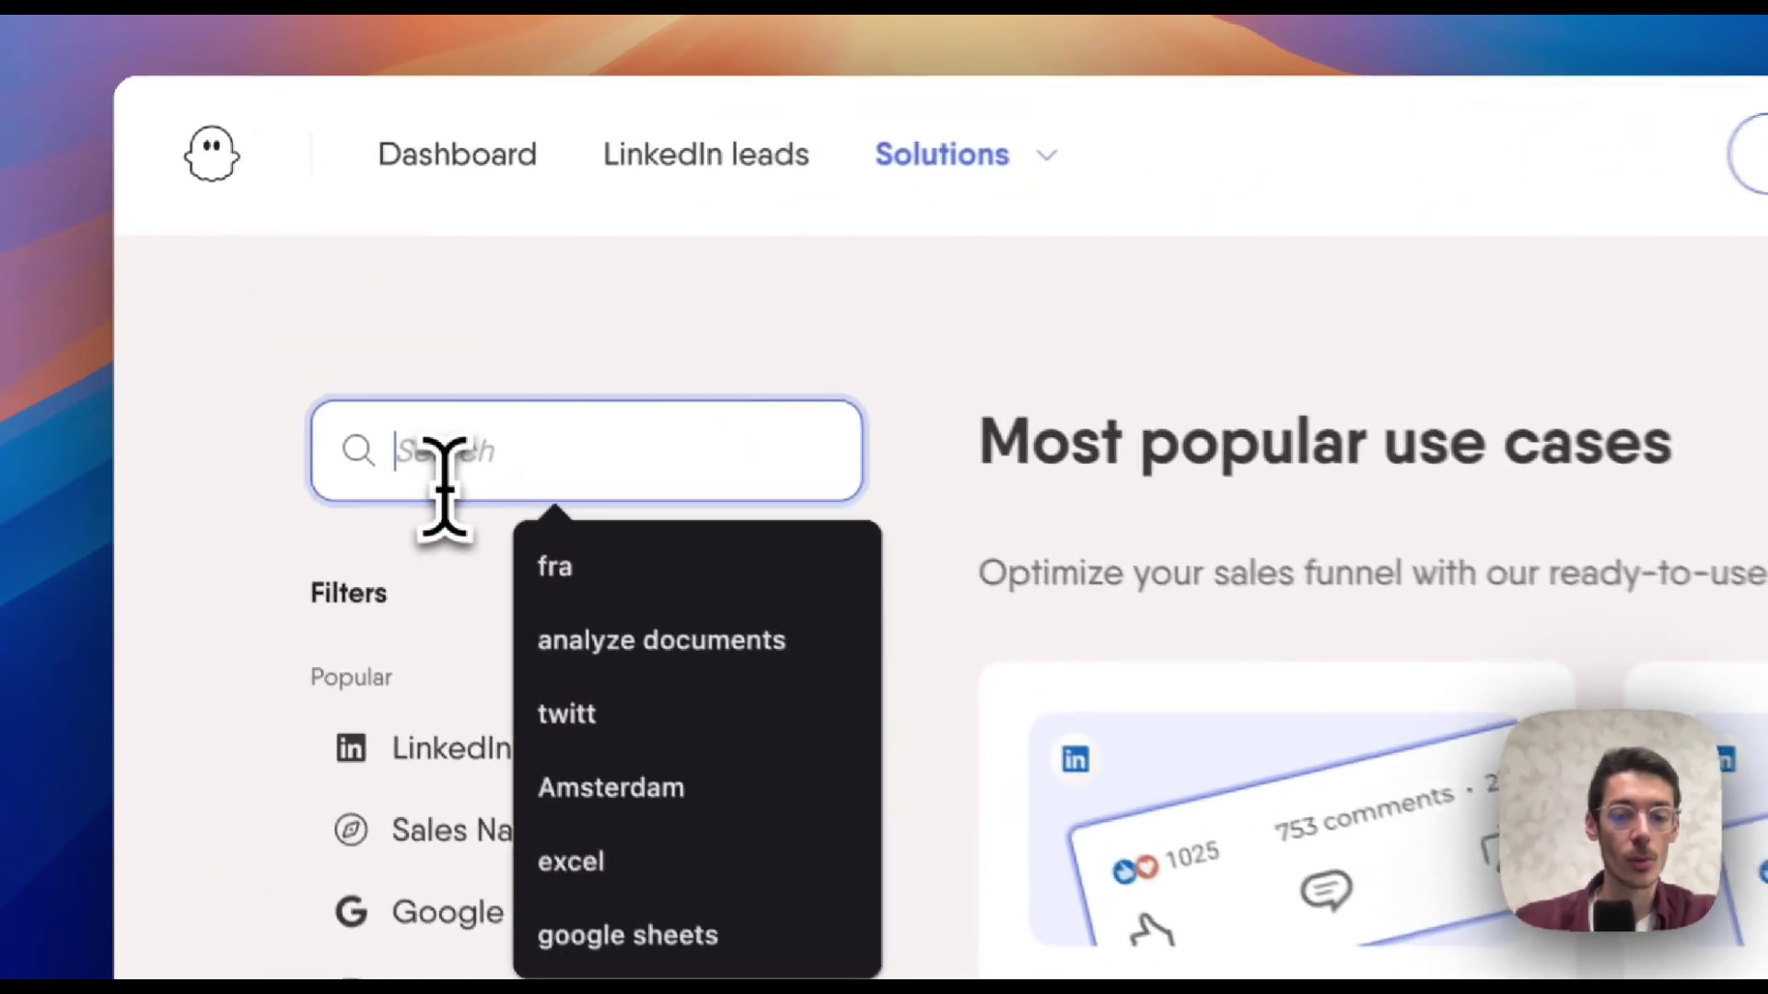
pyautogui.write('linkedin')
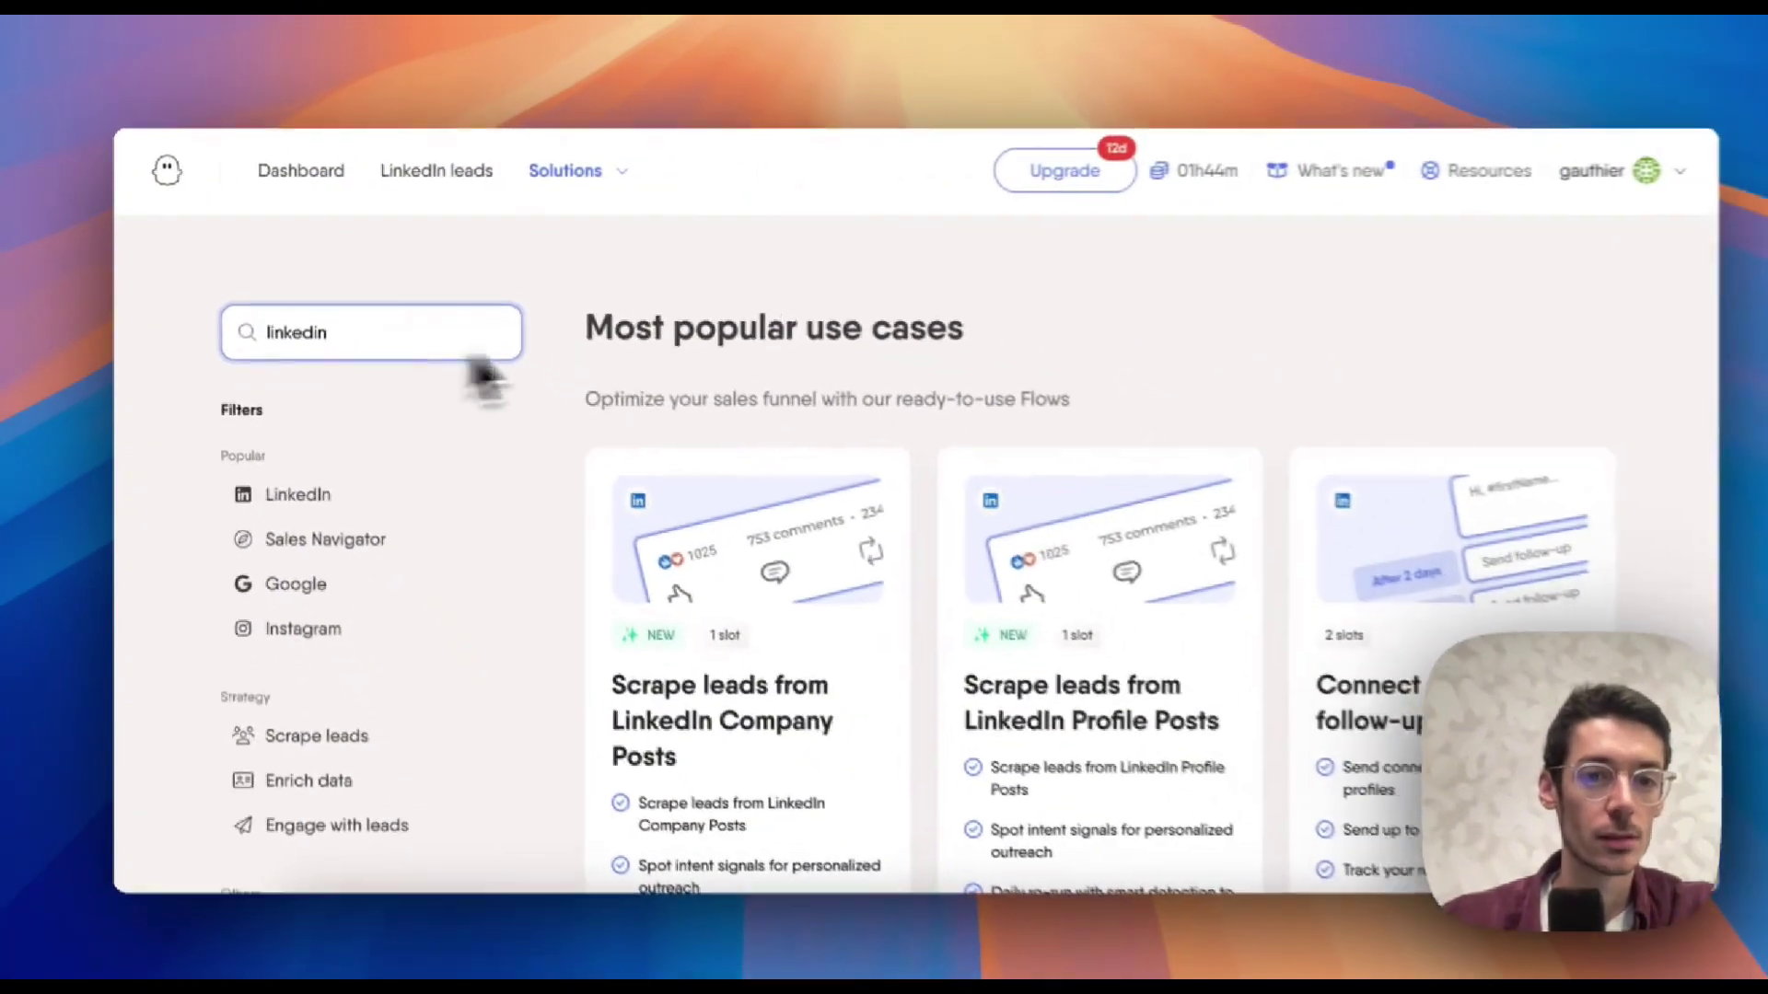
pyautogui.scroll(-3, 445, 328)
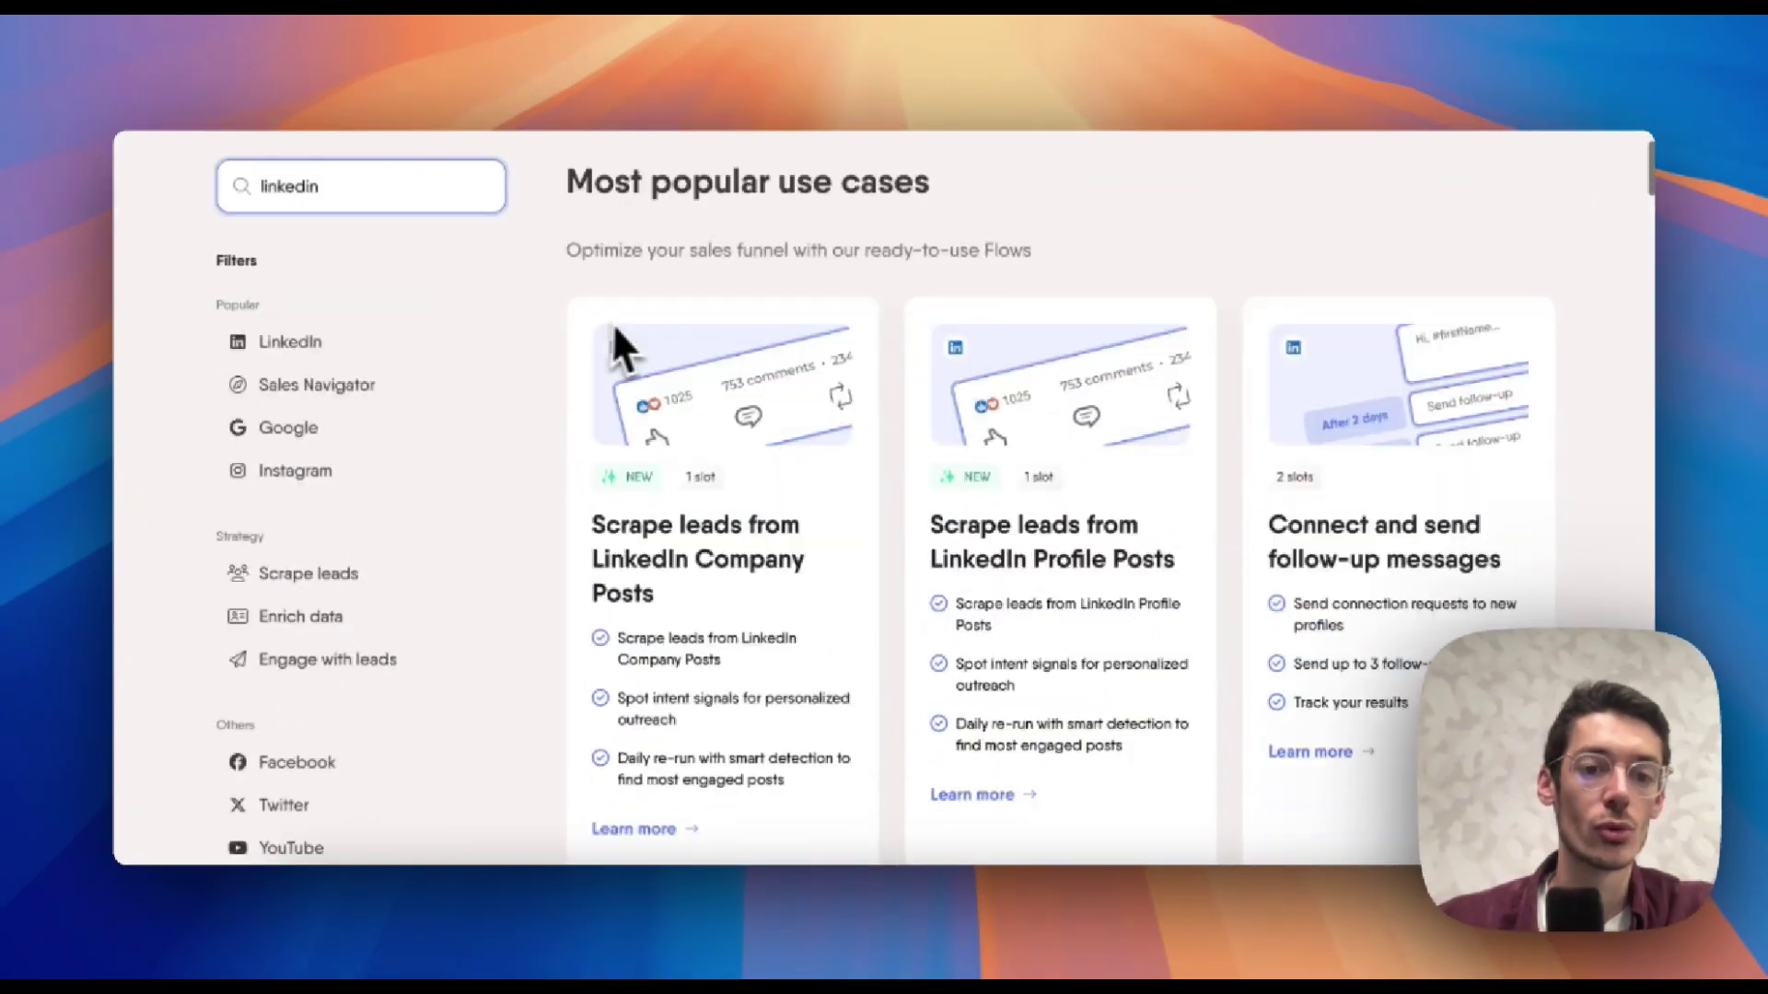
pyautogui.press('super+f')
pyautogui.press('BackSpace')
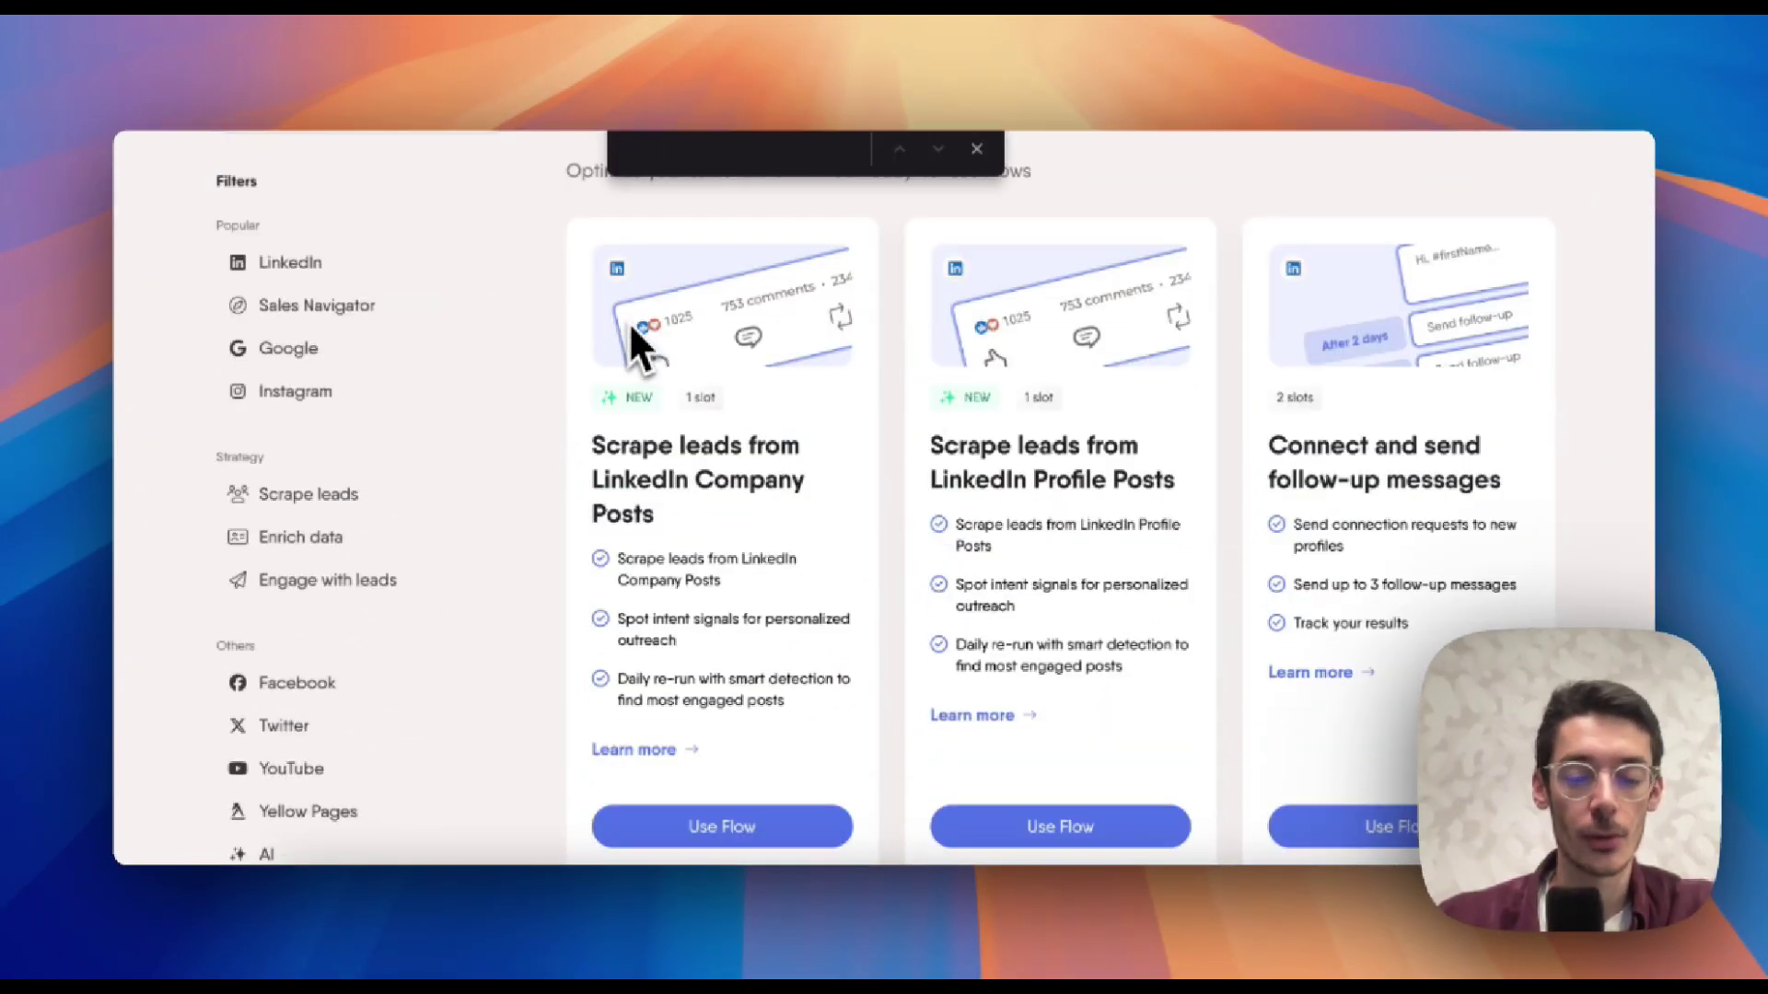
pyautogui.write('activity')
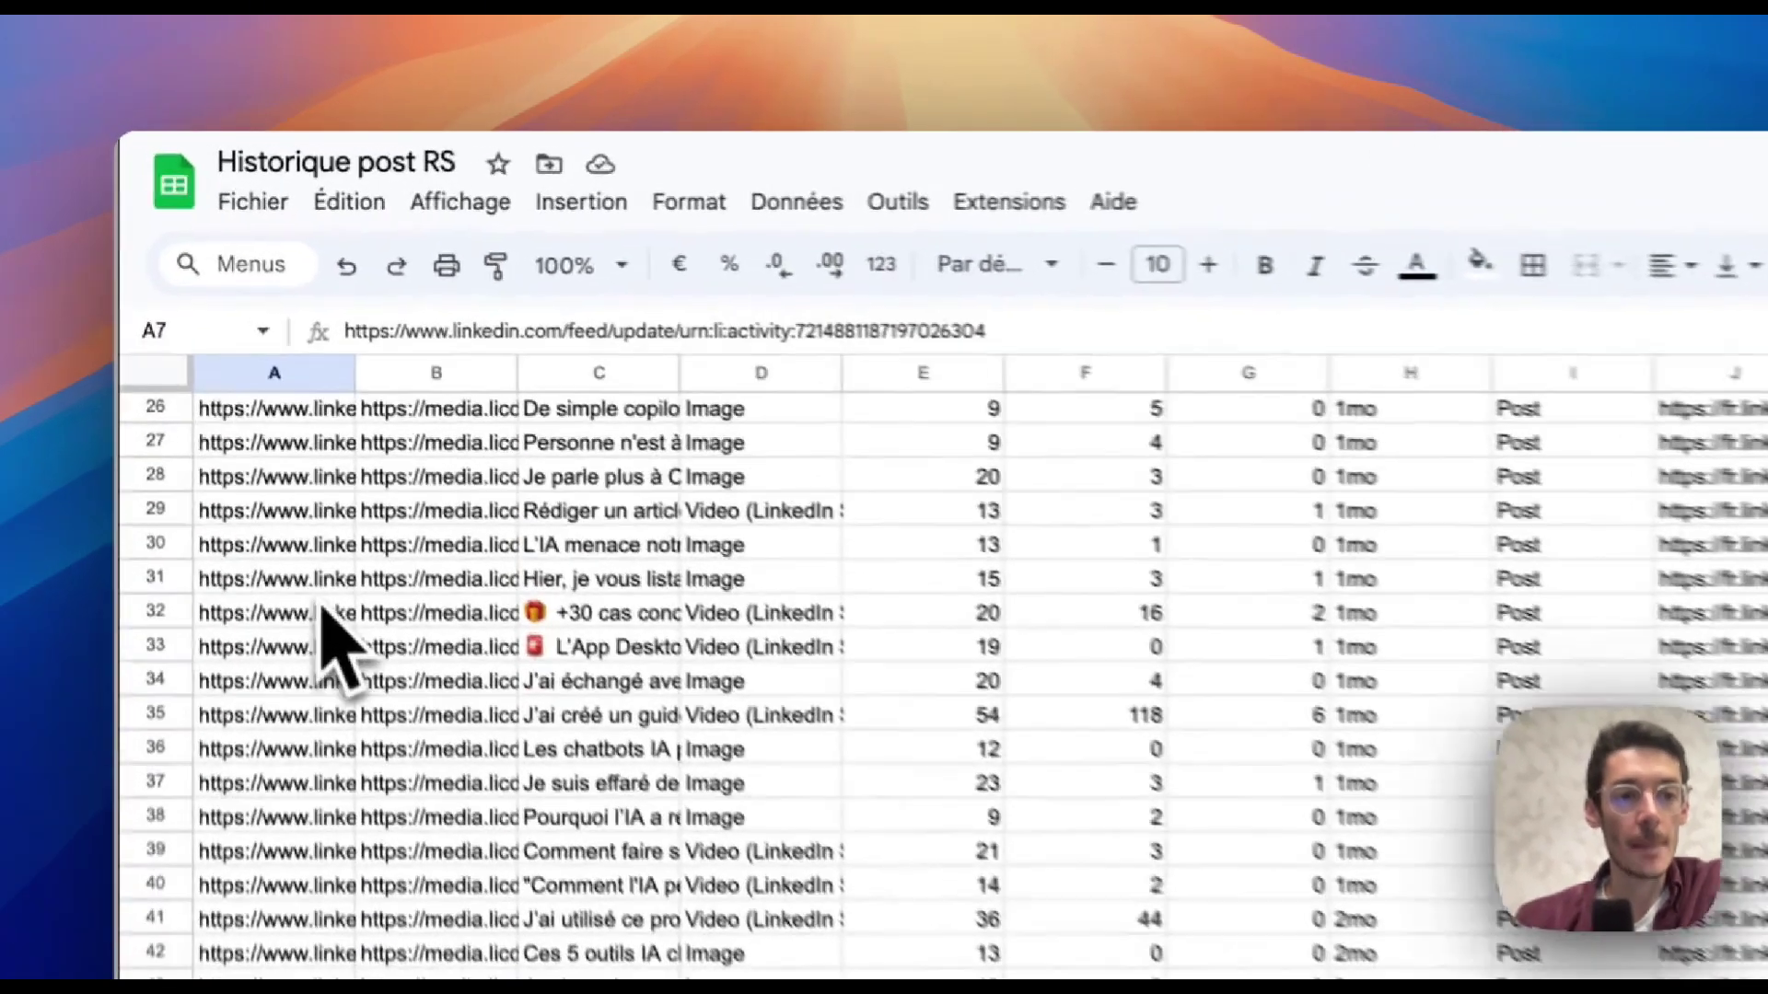
# In the Historique post RS spreadsheet, inspect the LinkedIn post URL in A31 and the post text in C32.
pyautogui.click(317, 578)
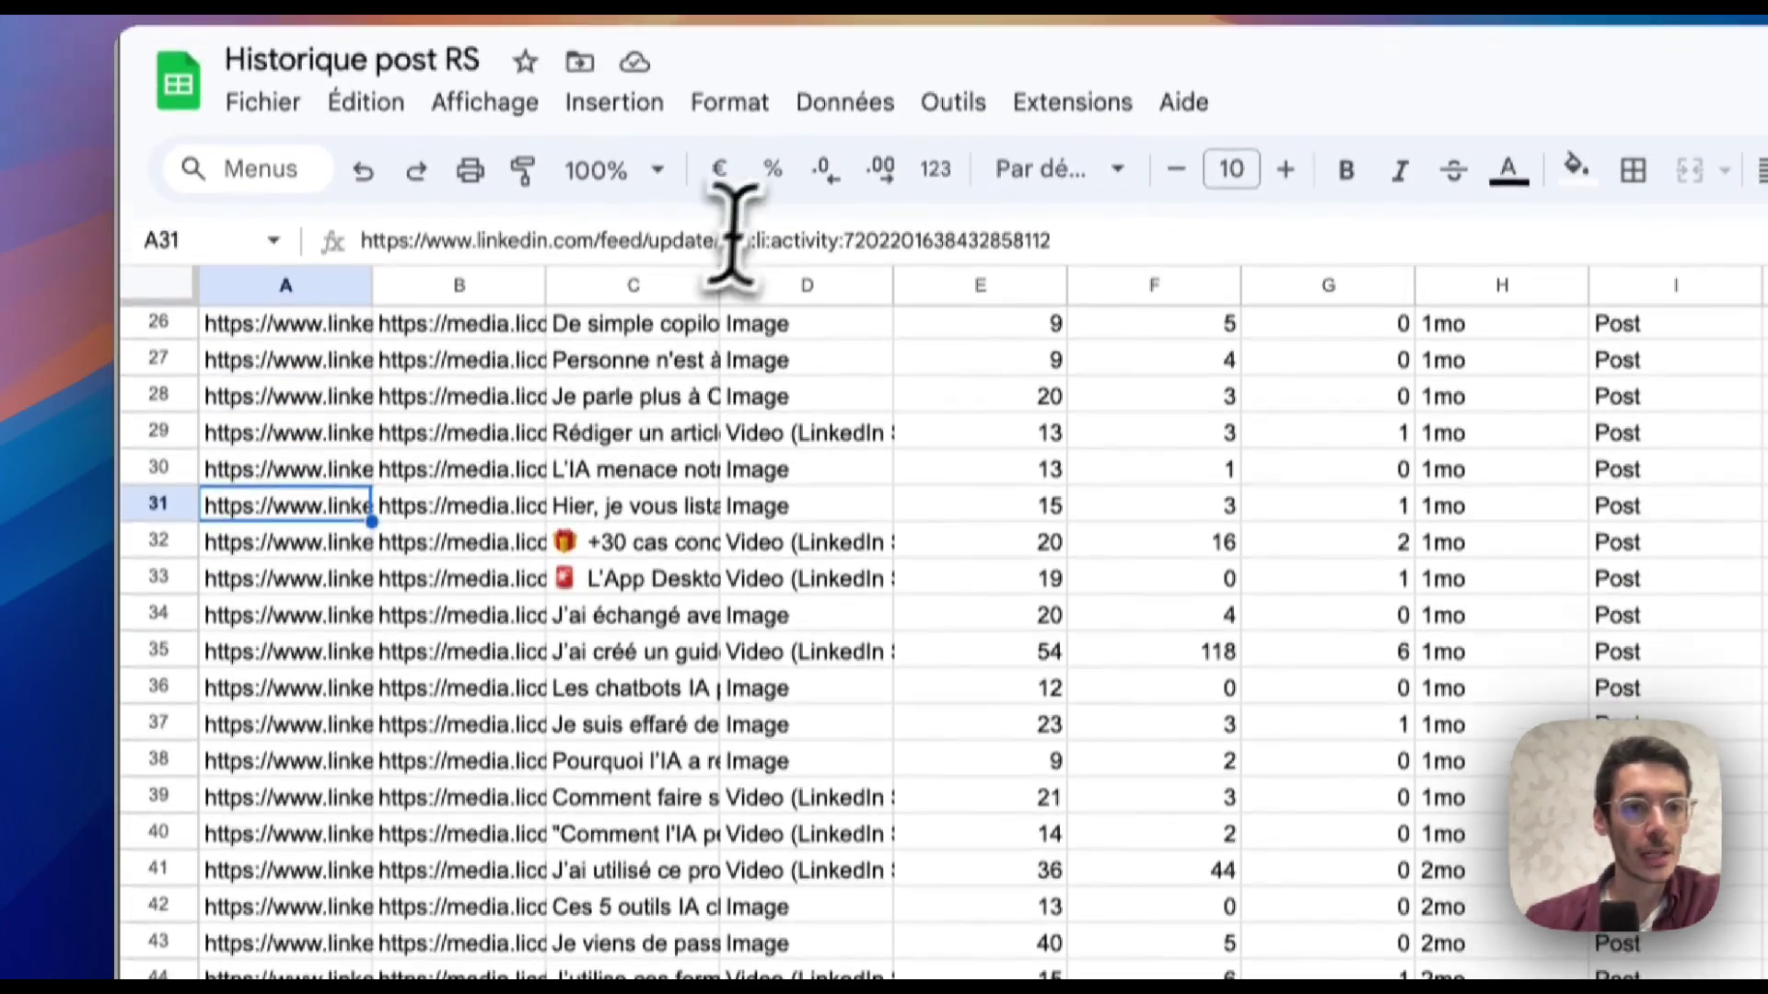
pyautogui.click(746, 188)
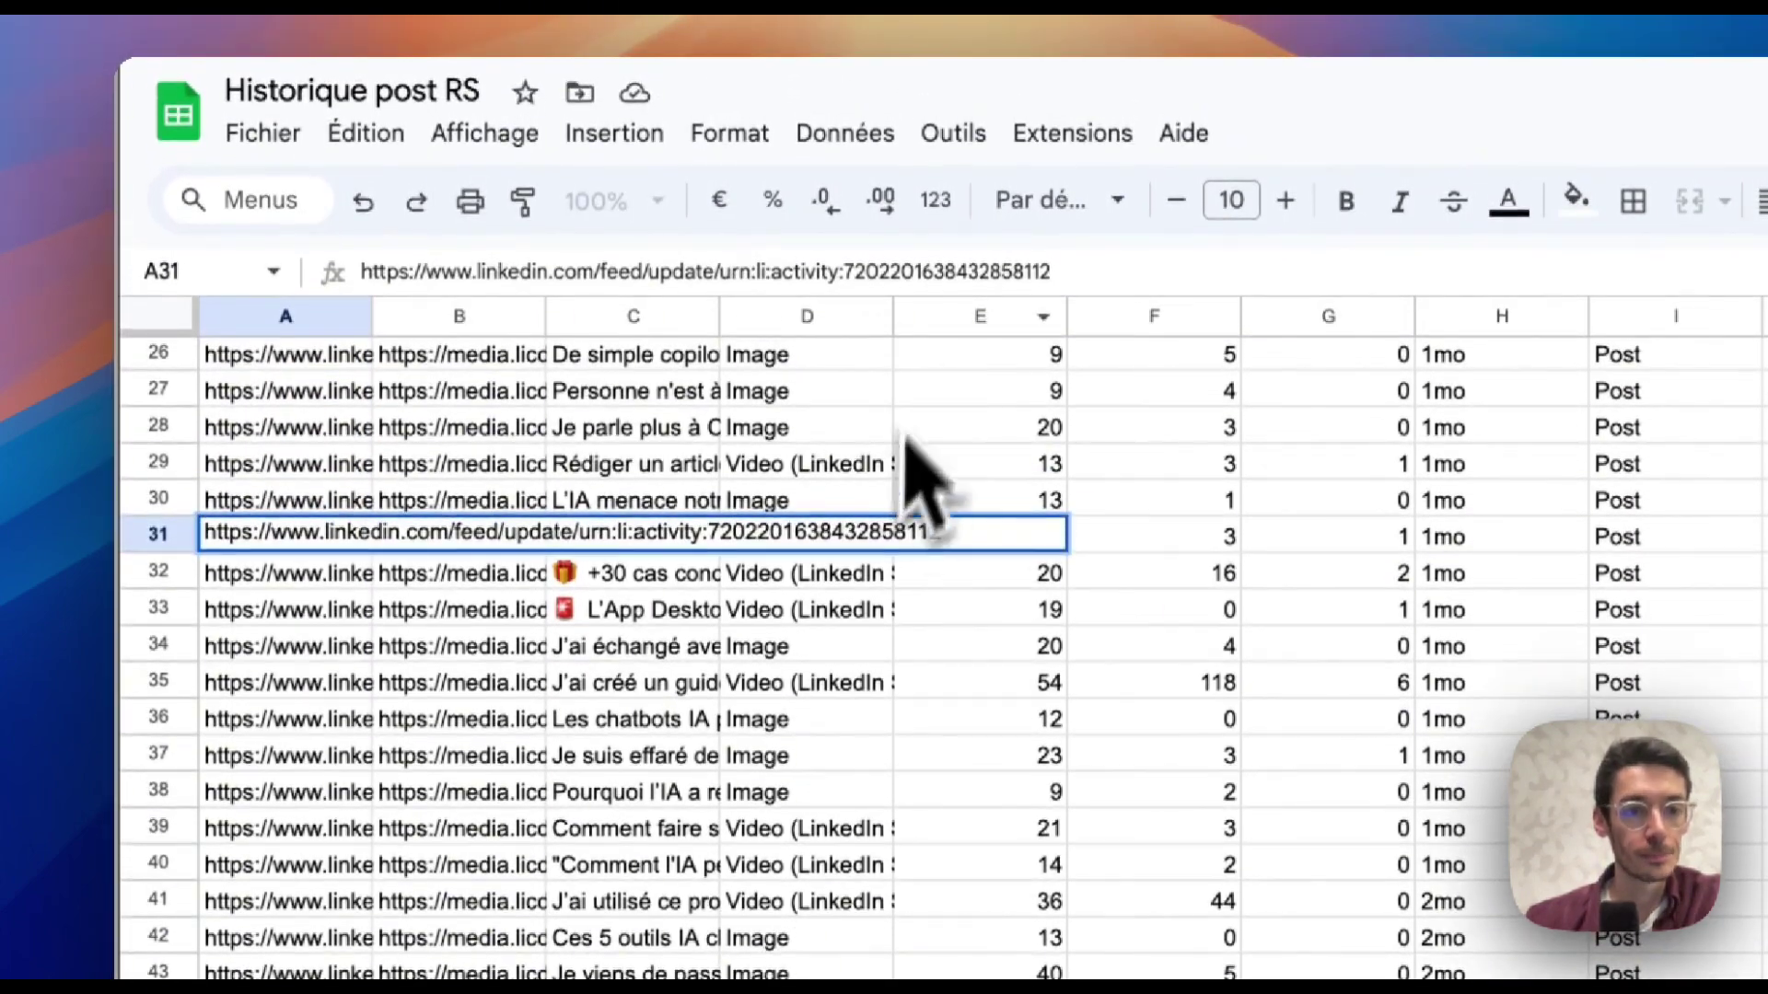
pyautogui.click(615, 578)
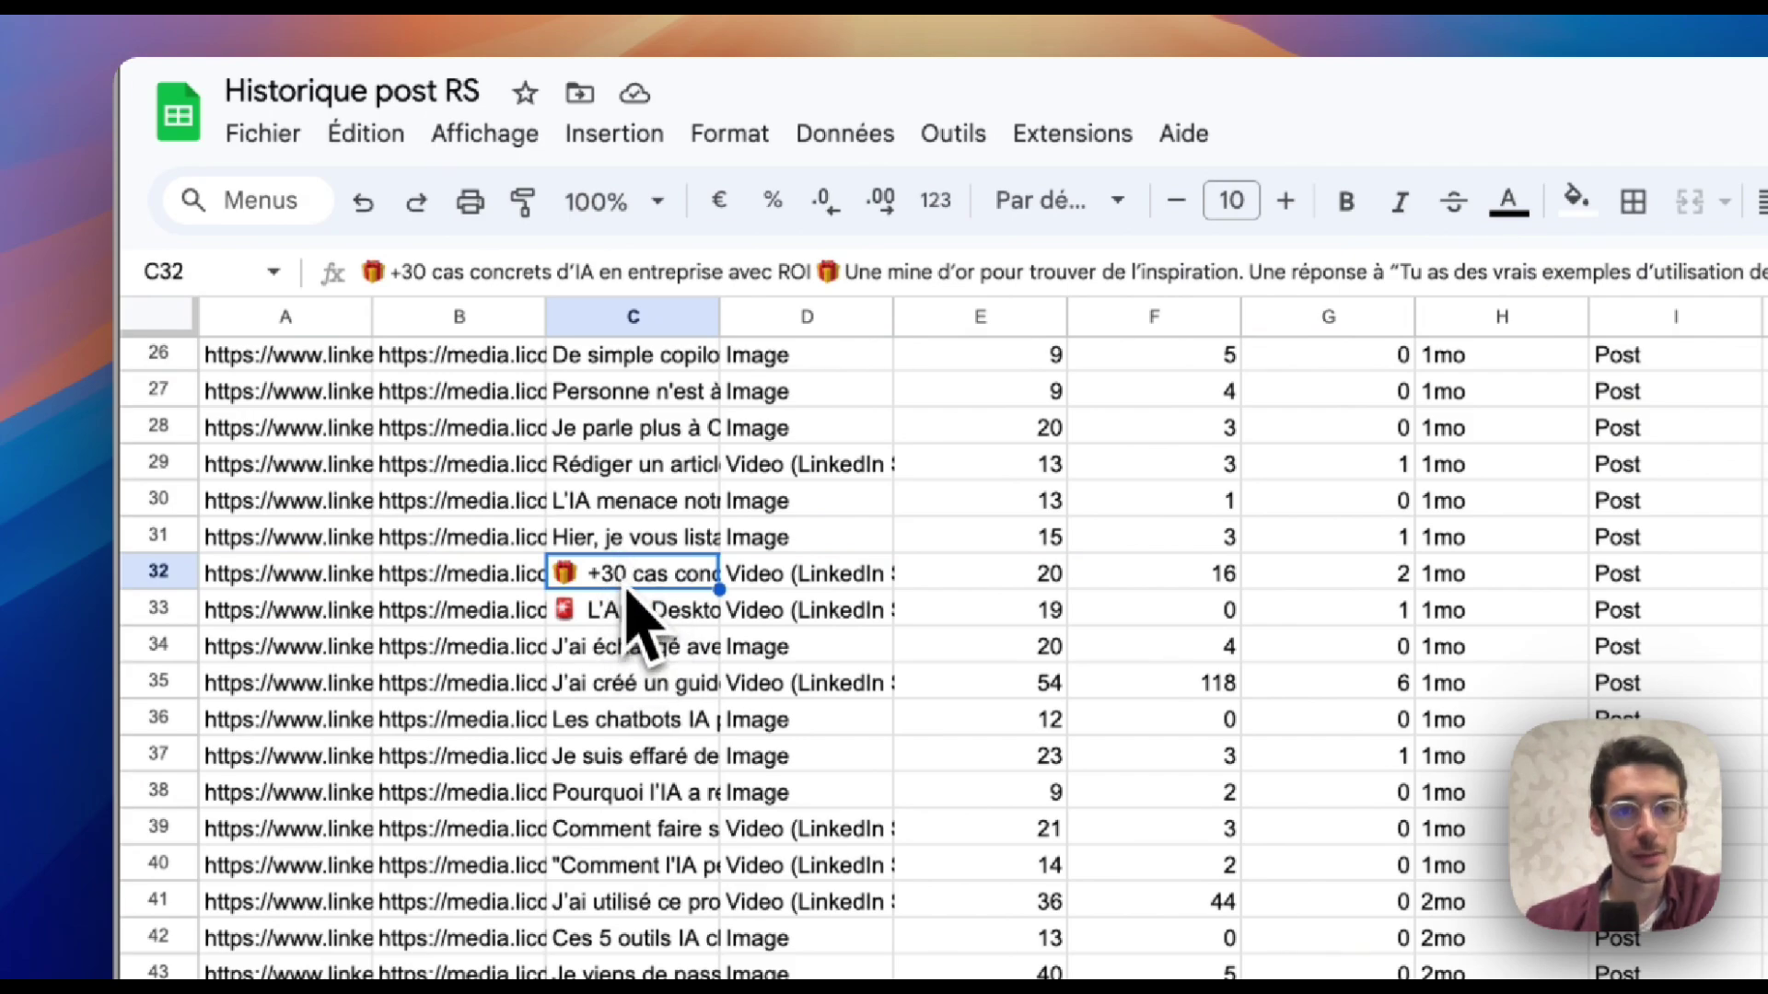
# Open the full post text in C32 for reading and inspect the data of neighbouring posts in the history sheet.
pyautogui.doubleClick(611, 576)
pyautogui.moveTo(741, 575); pyautogui.dragTo(932, 644)
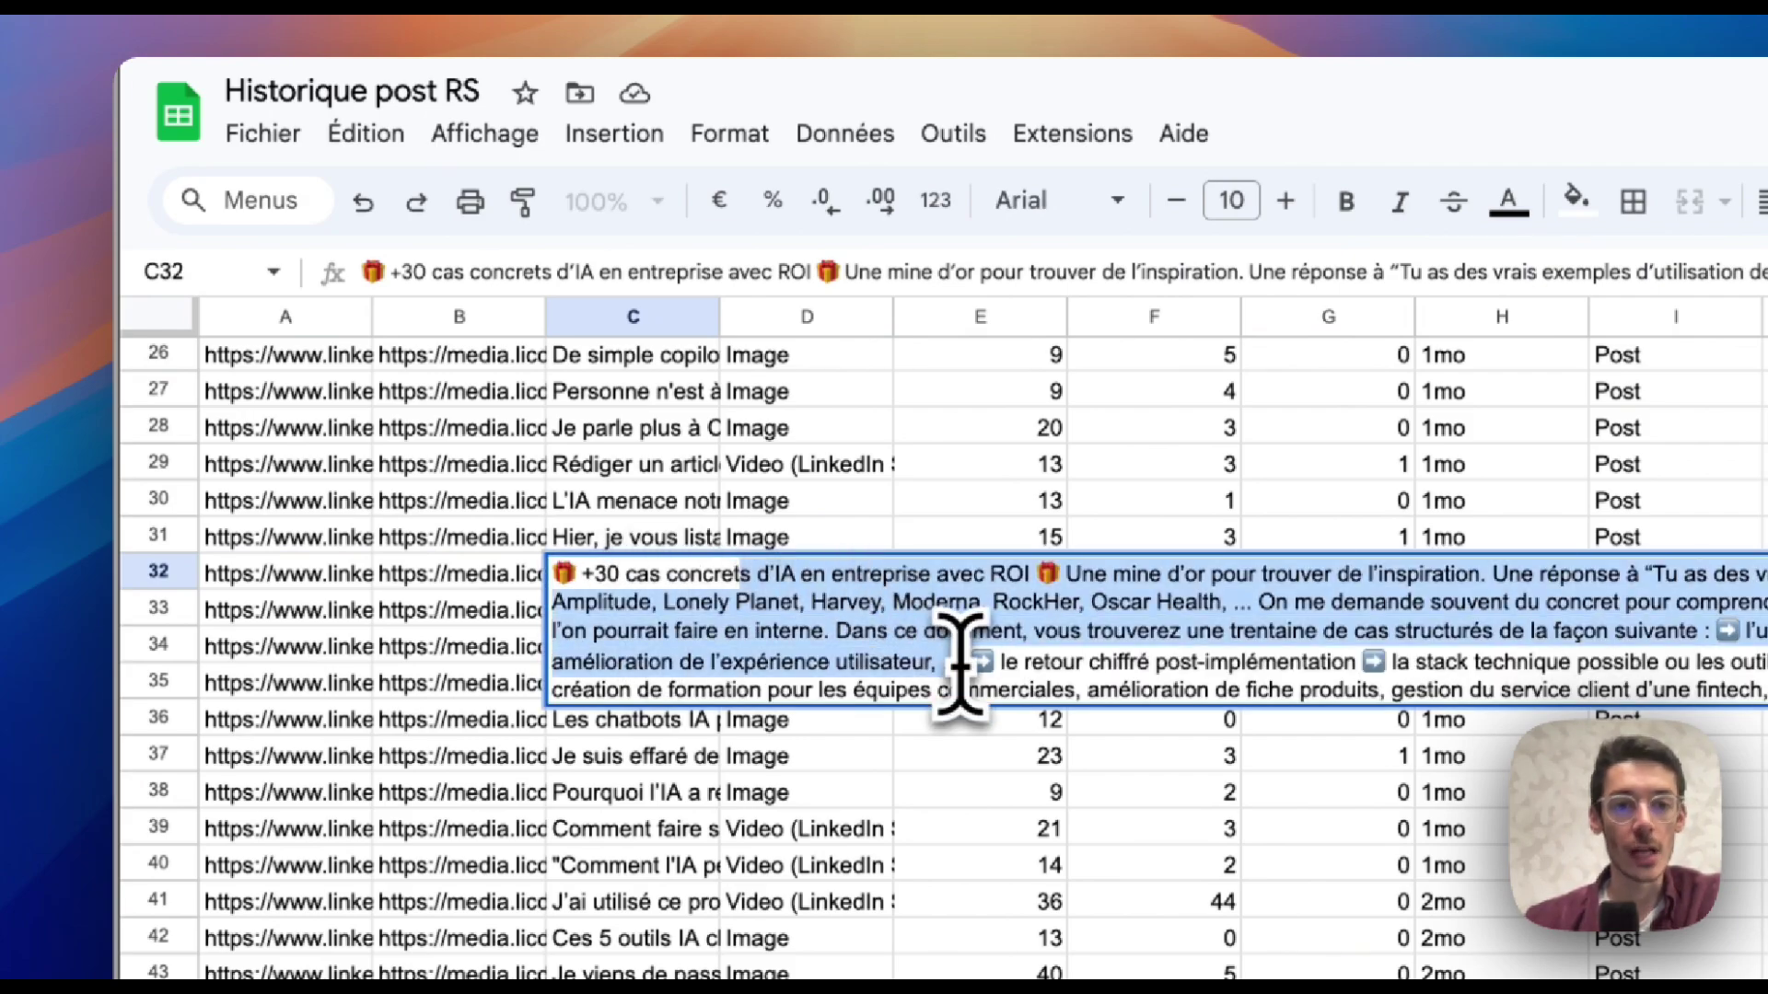
pyautogui.click(626, 755)
pyautogui.click(1031, 572)
pyautogui.click(1031, 508)
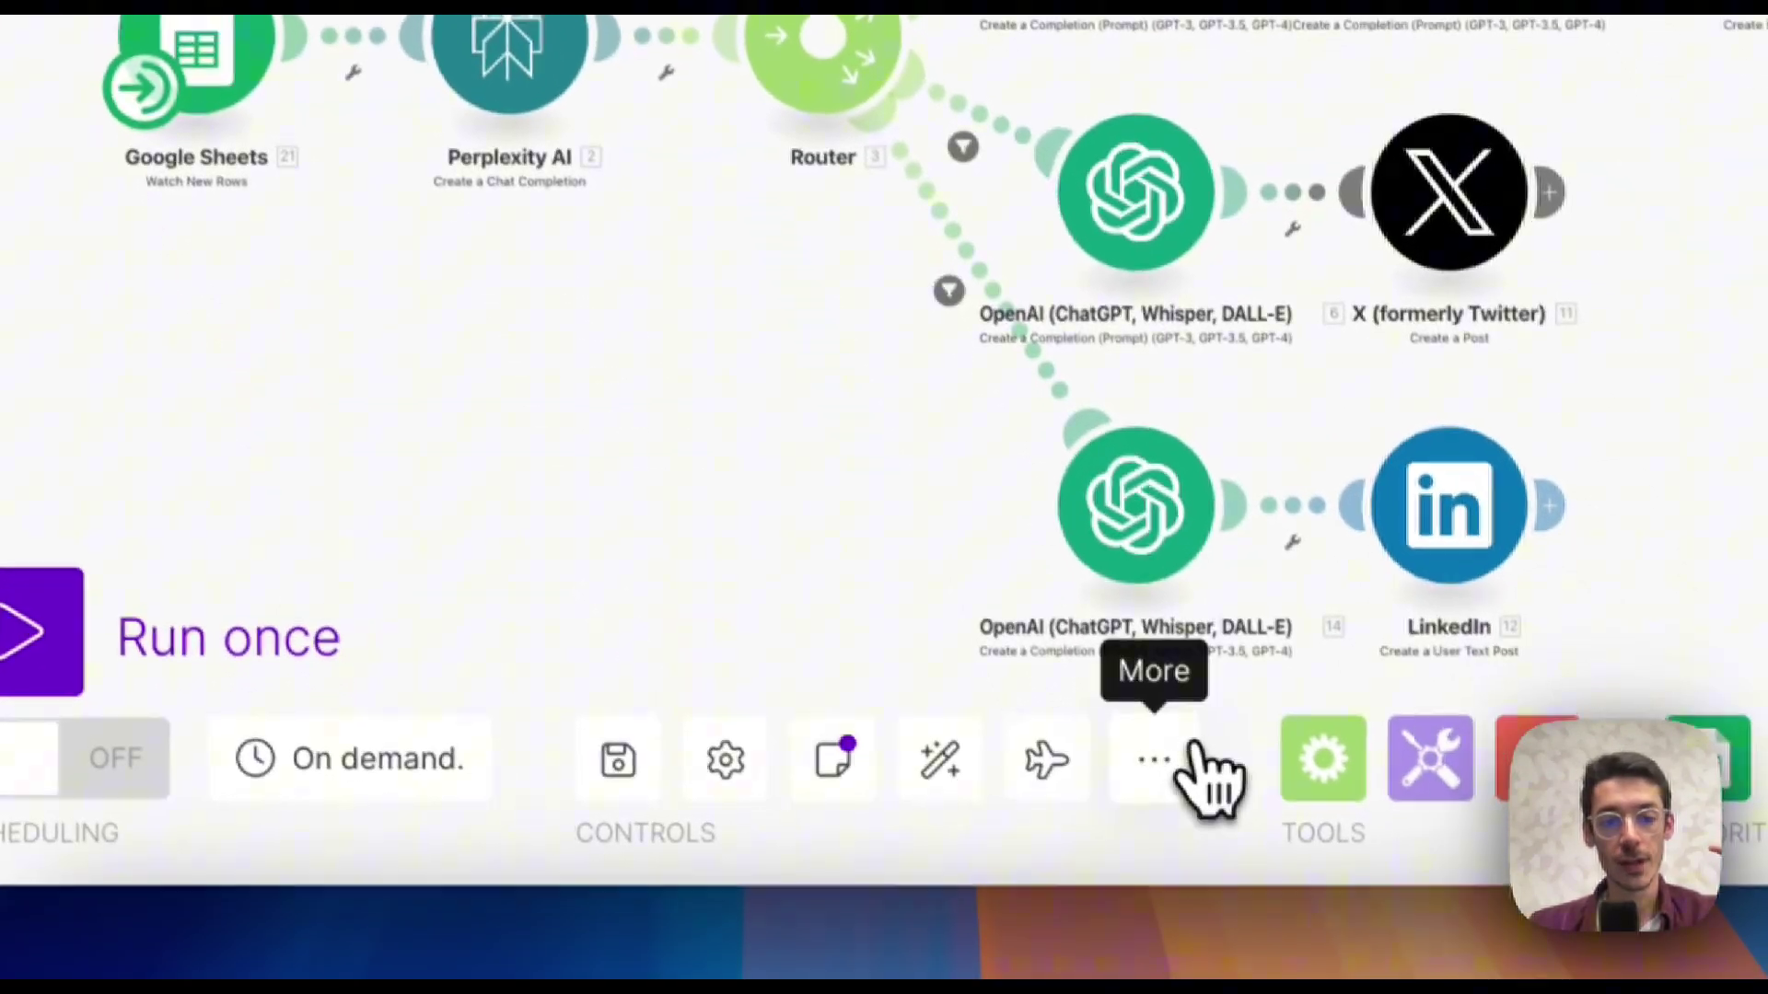
# Switch to Make and export the blueprint of the Automatisation Réseaux Sociaux scenario.
pyautogui.click(1147, 741)
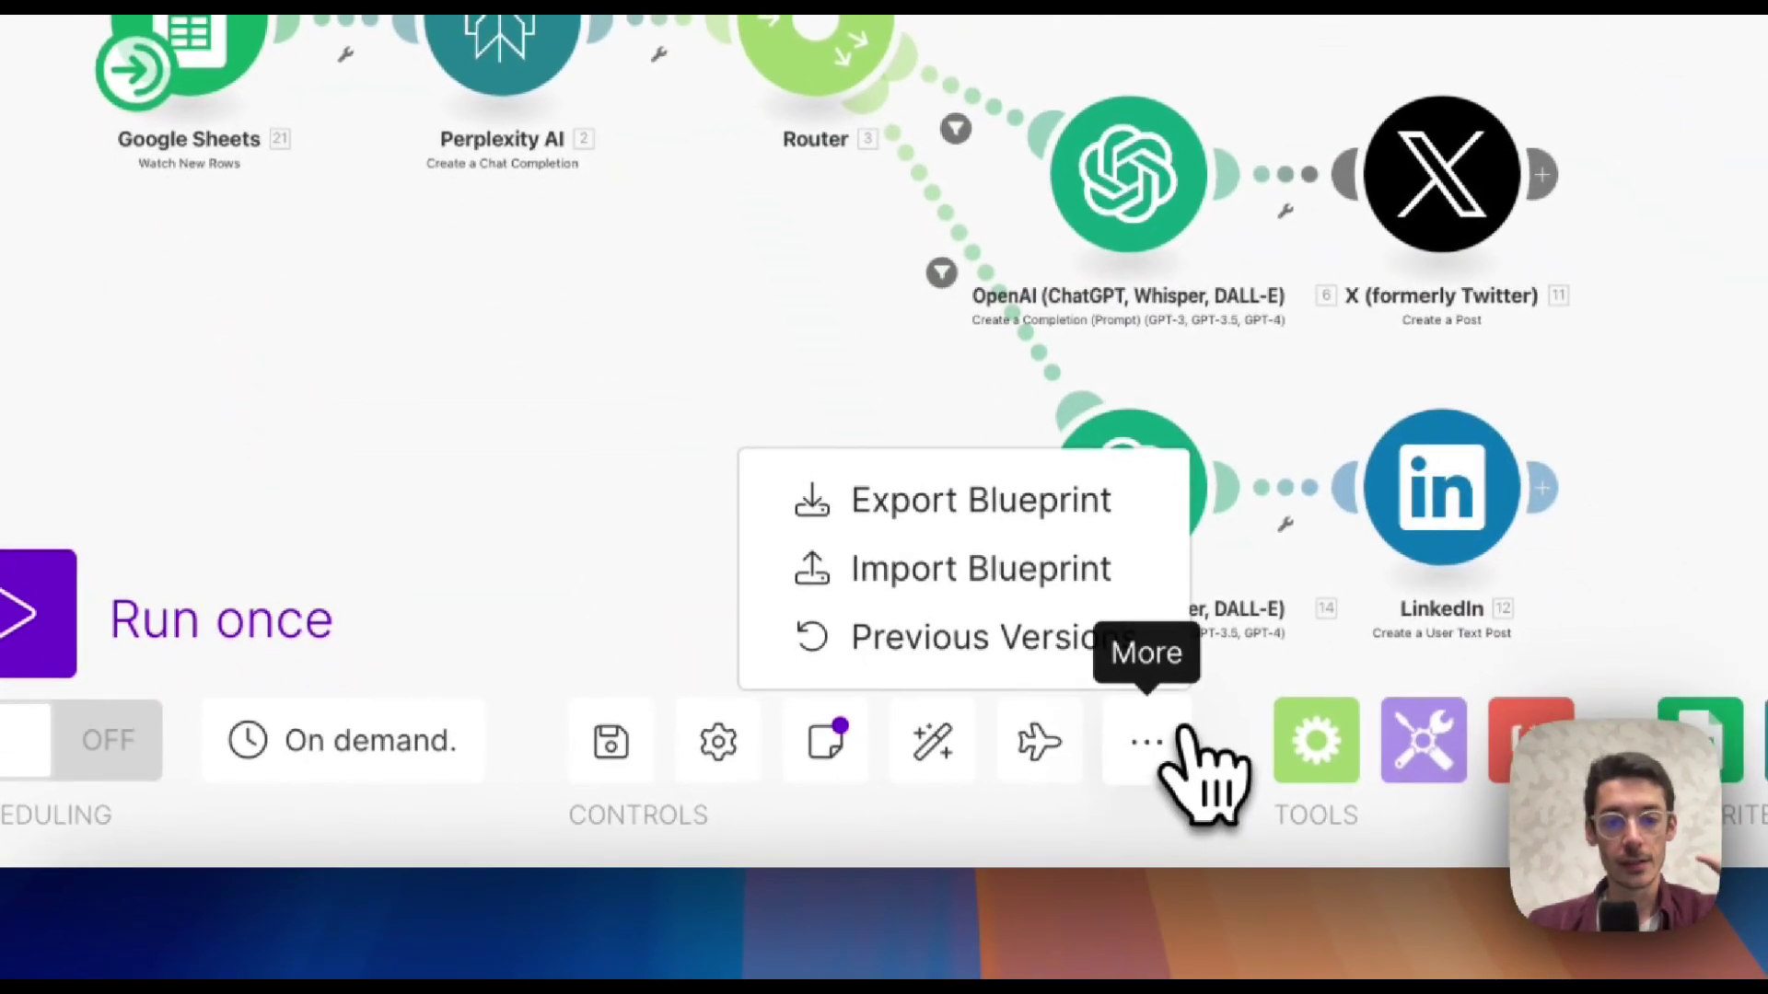
pyautogui.click(1125, 506)
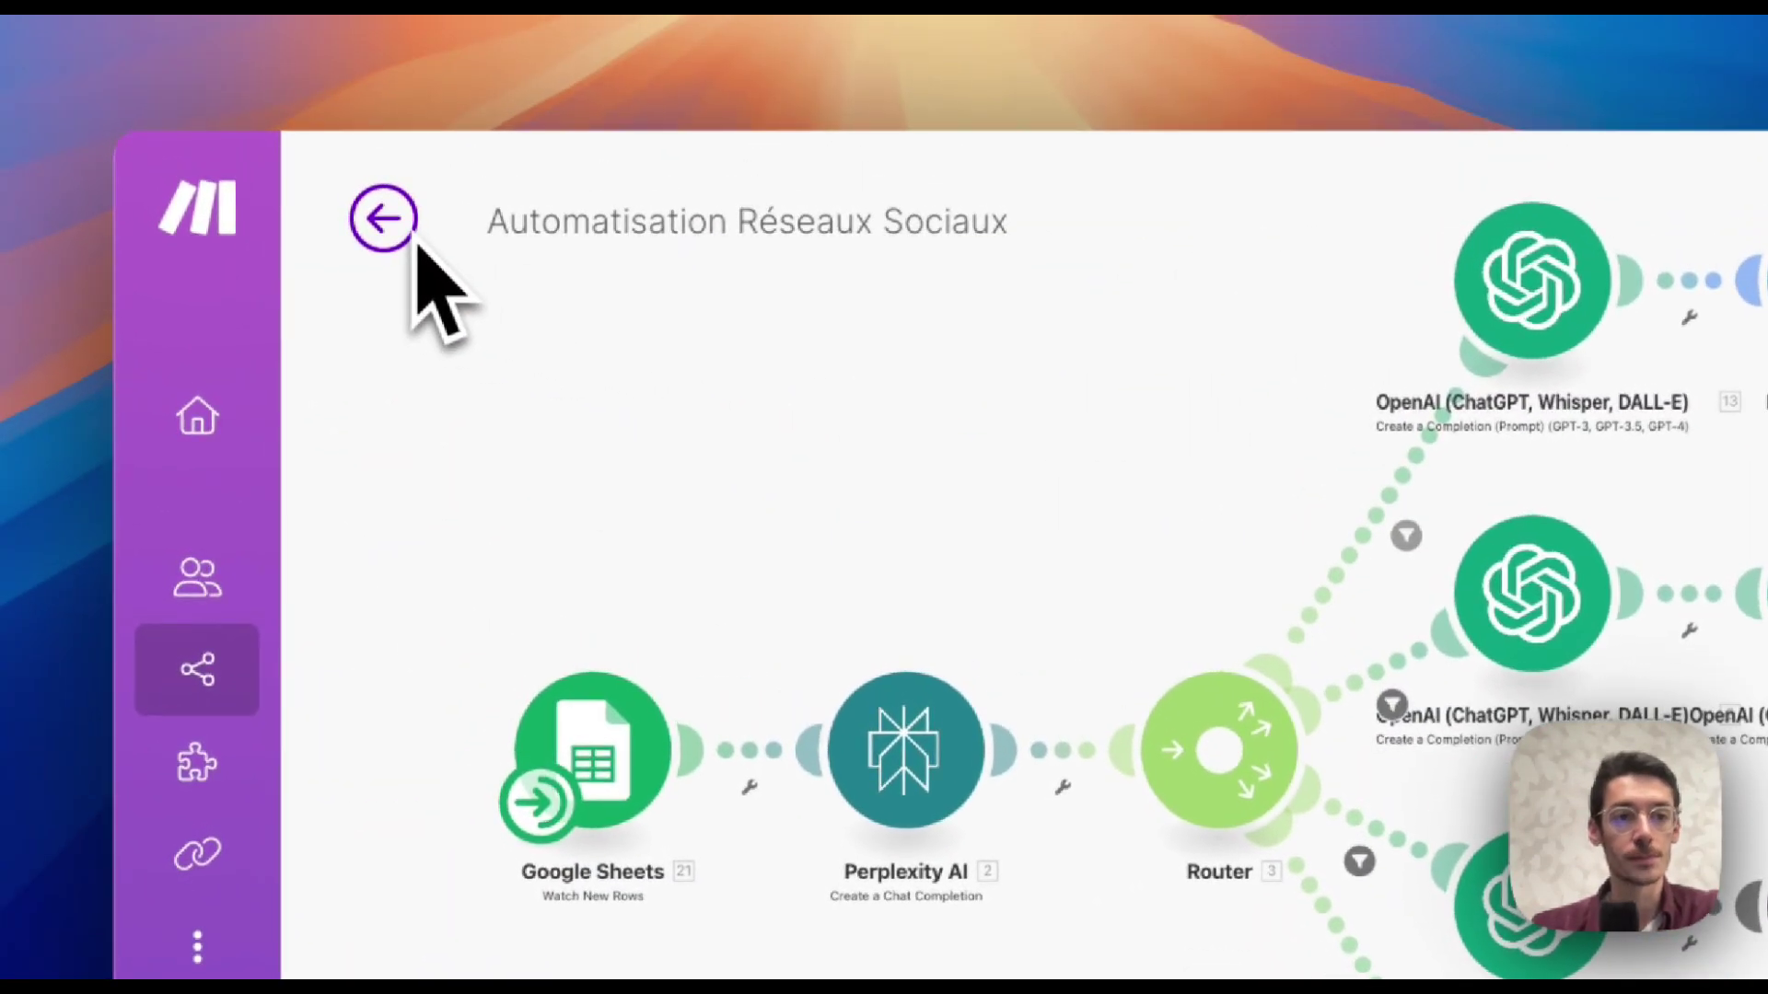
# Leave the scenario and import the blueprint file blueprint (1).json into a new scenario.
pyautogui.click(413, 237)
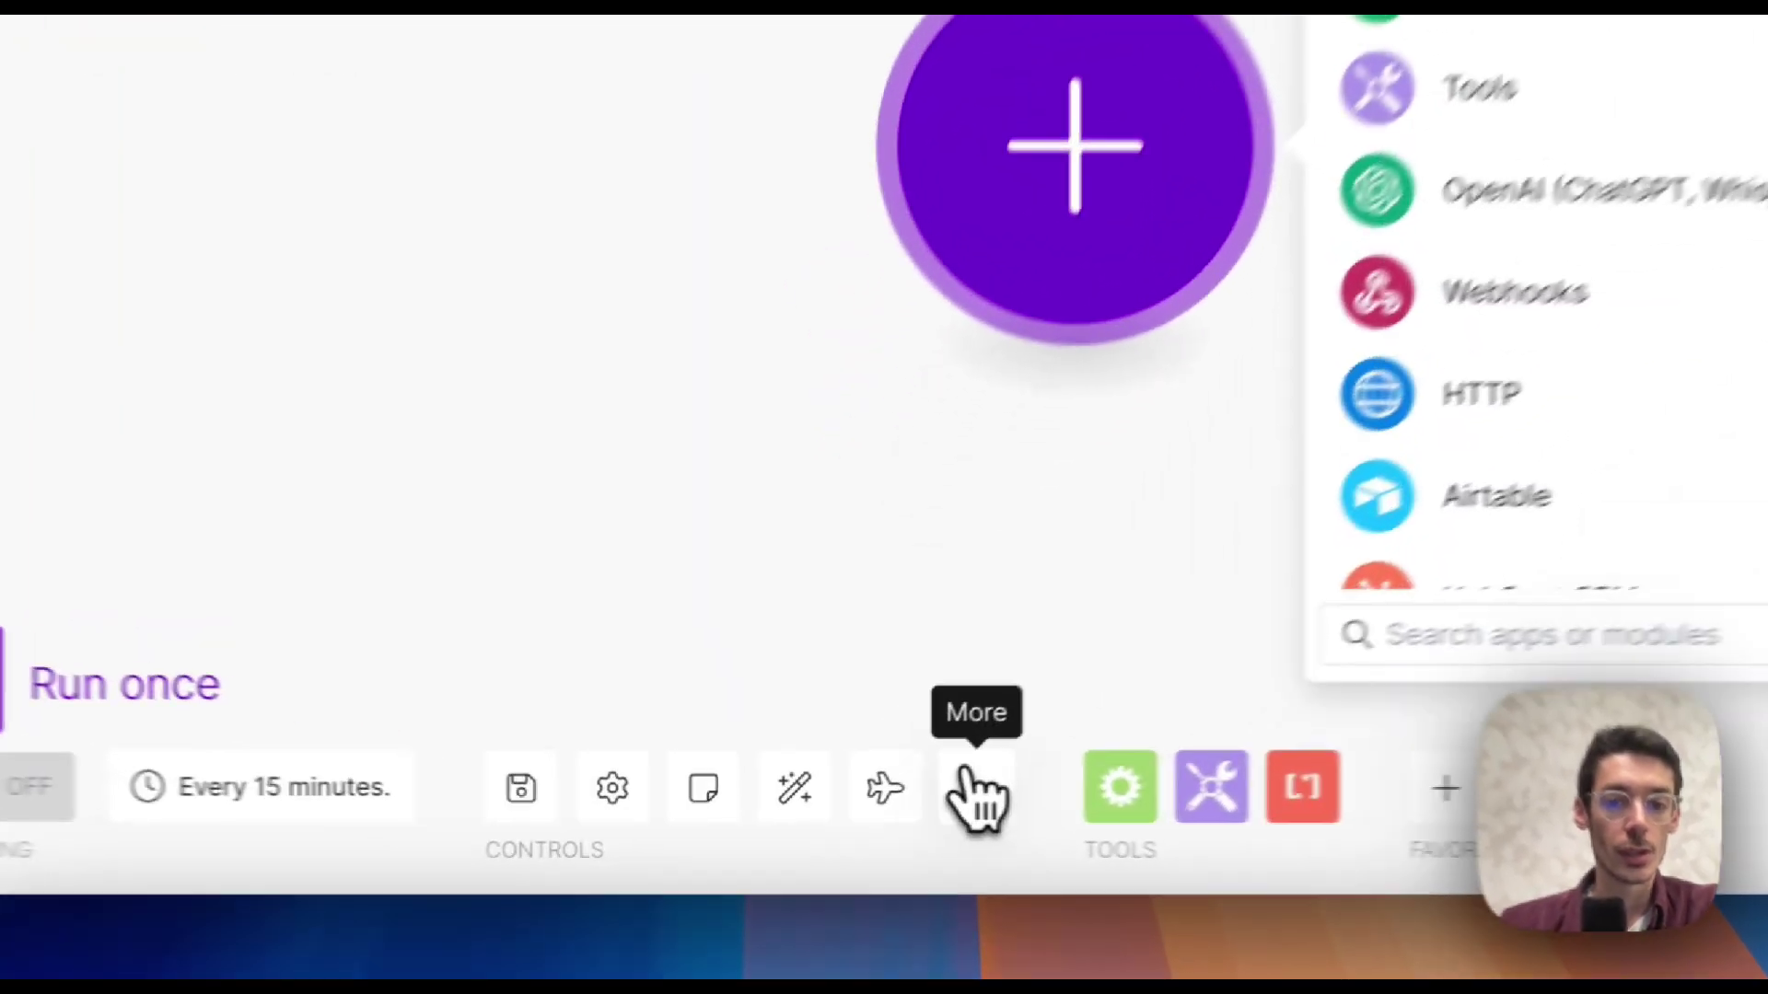
pyautogui.click(867, 797)
pyautogui.click(794, 718)
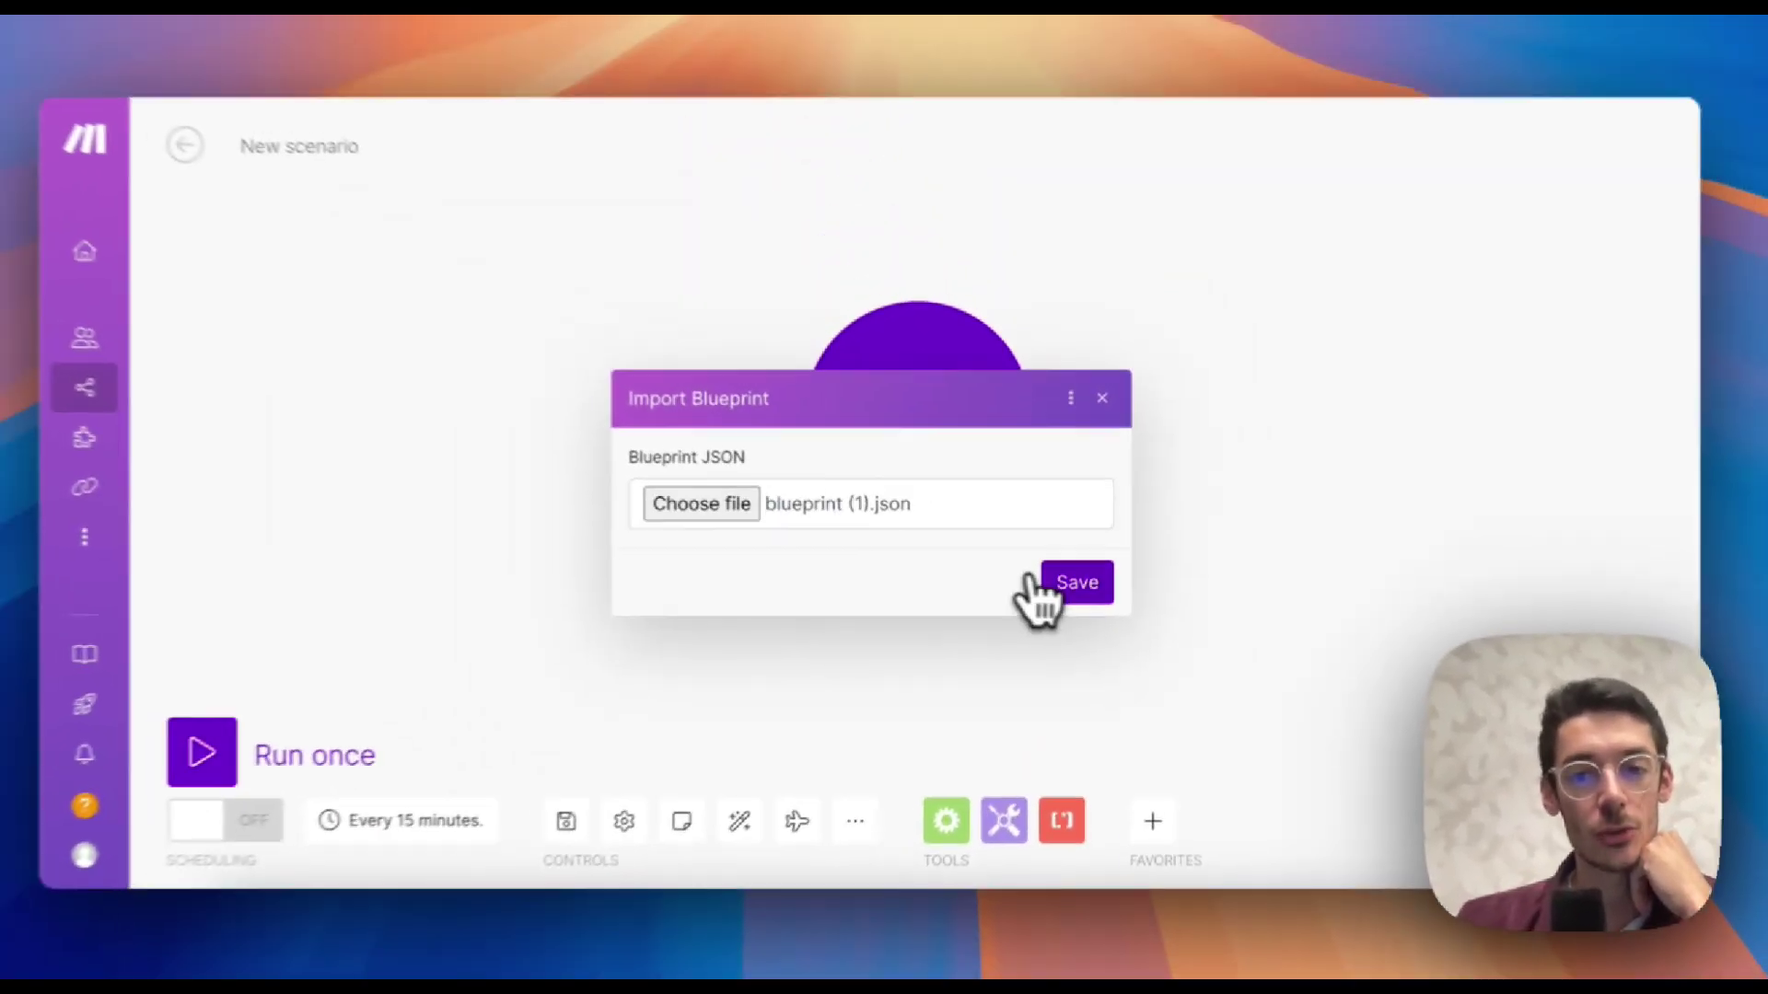
pyautogui.click(1049, 580)
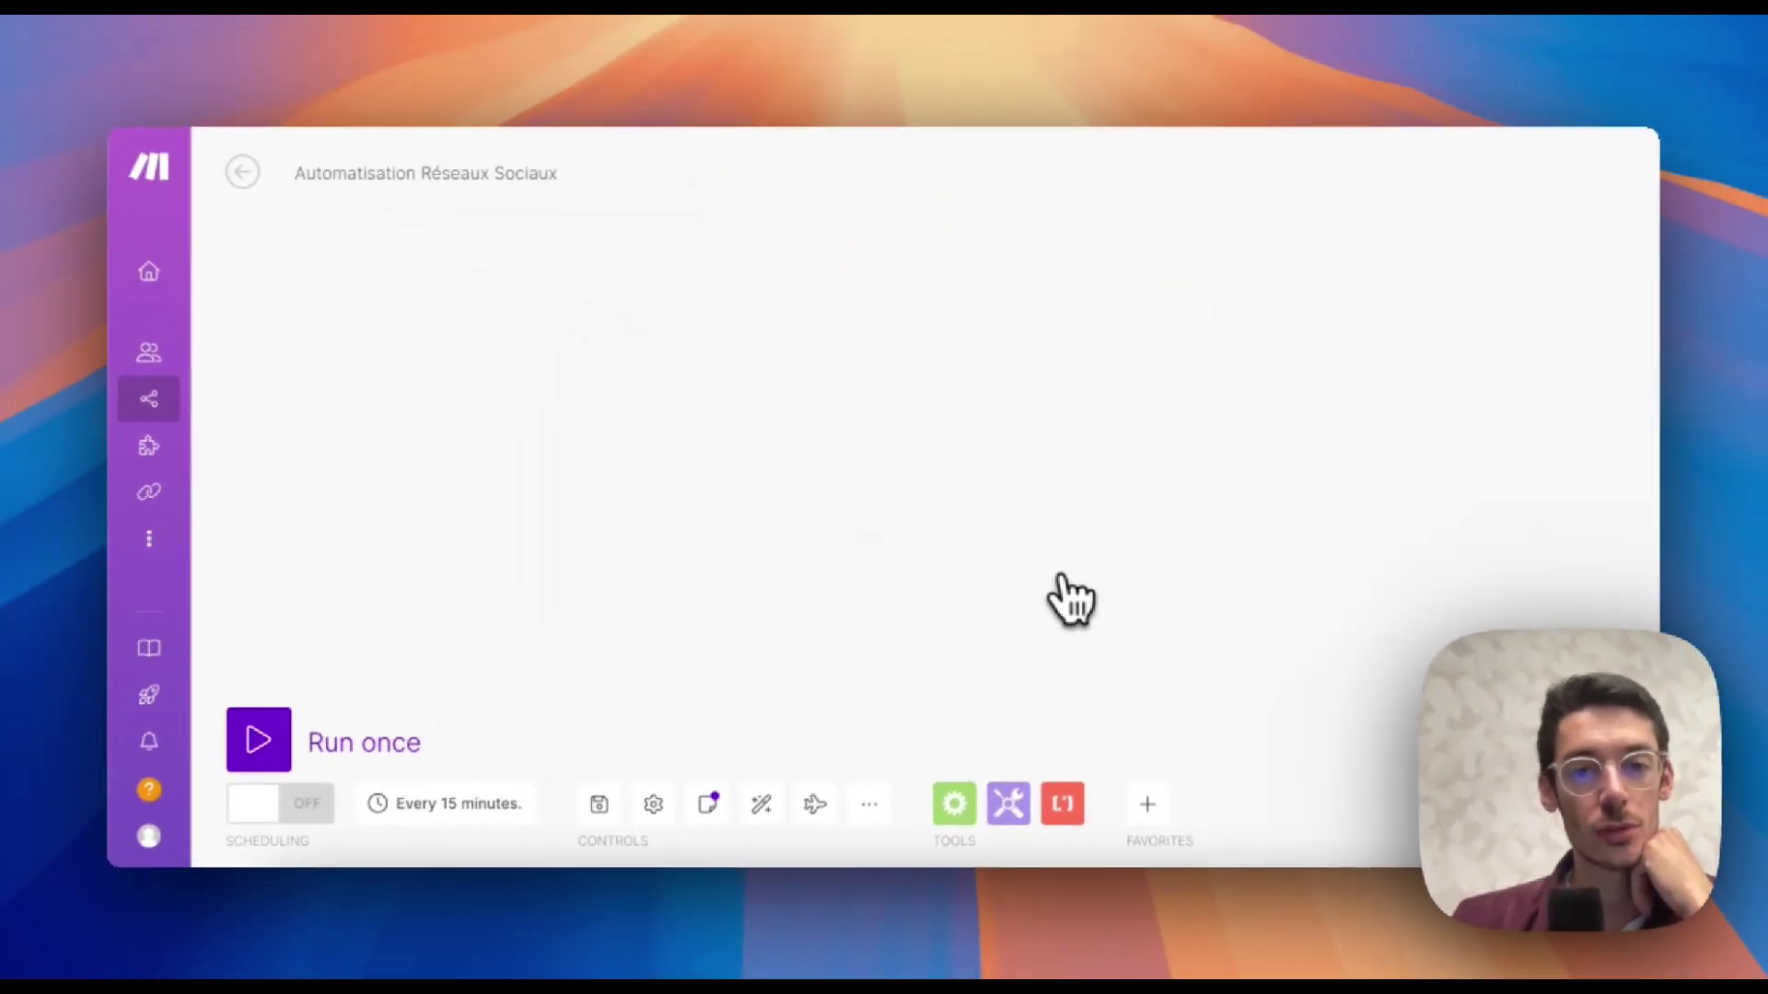